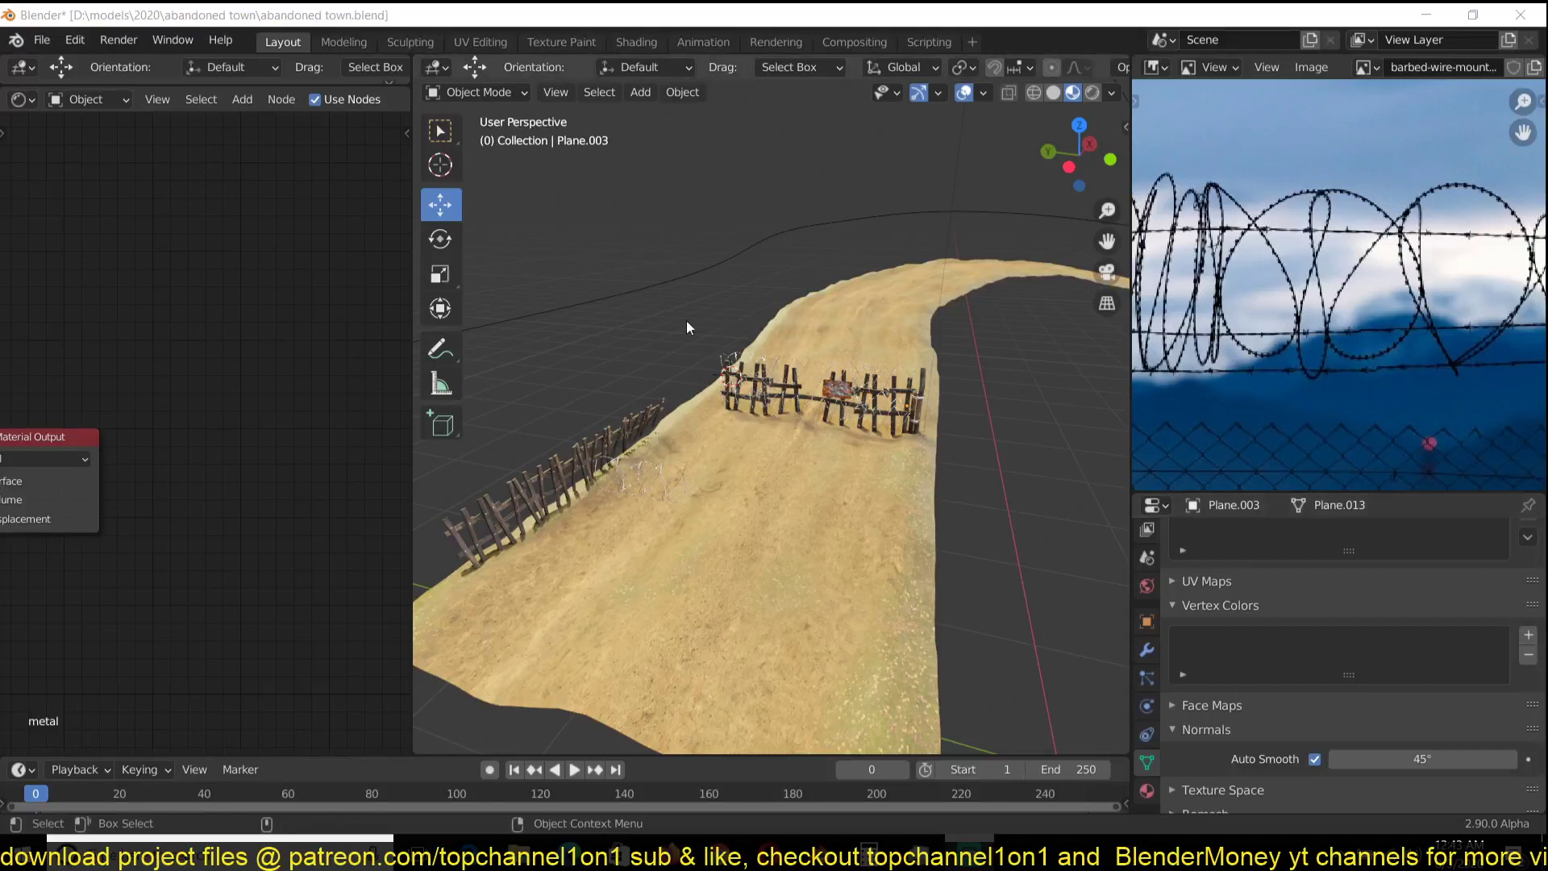
- Widen the 3D viewport and examine the wooden gate with its barbed wire across the road
middle_drag(744, 389, 729, 453)
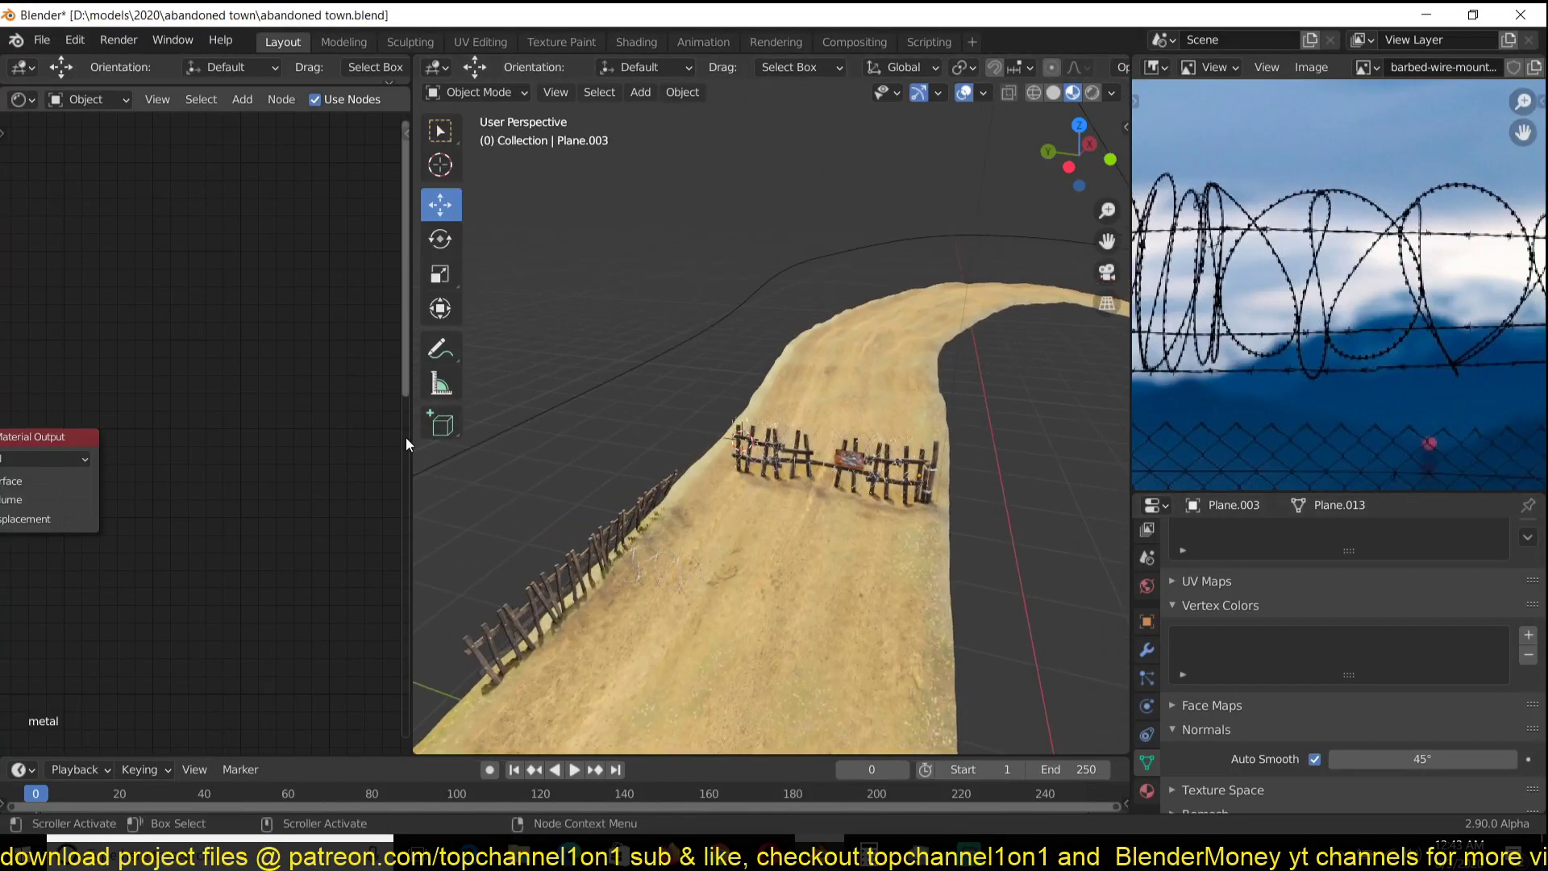
drag(412, 438, 267, 428)
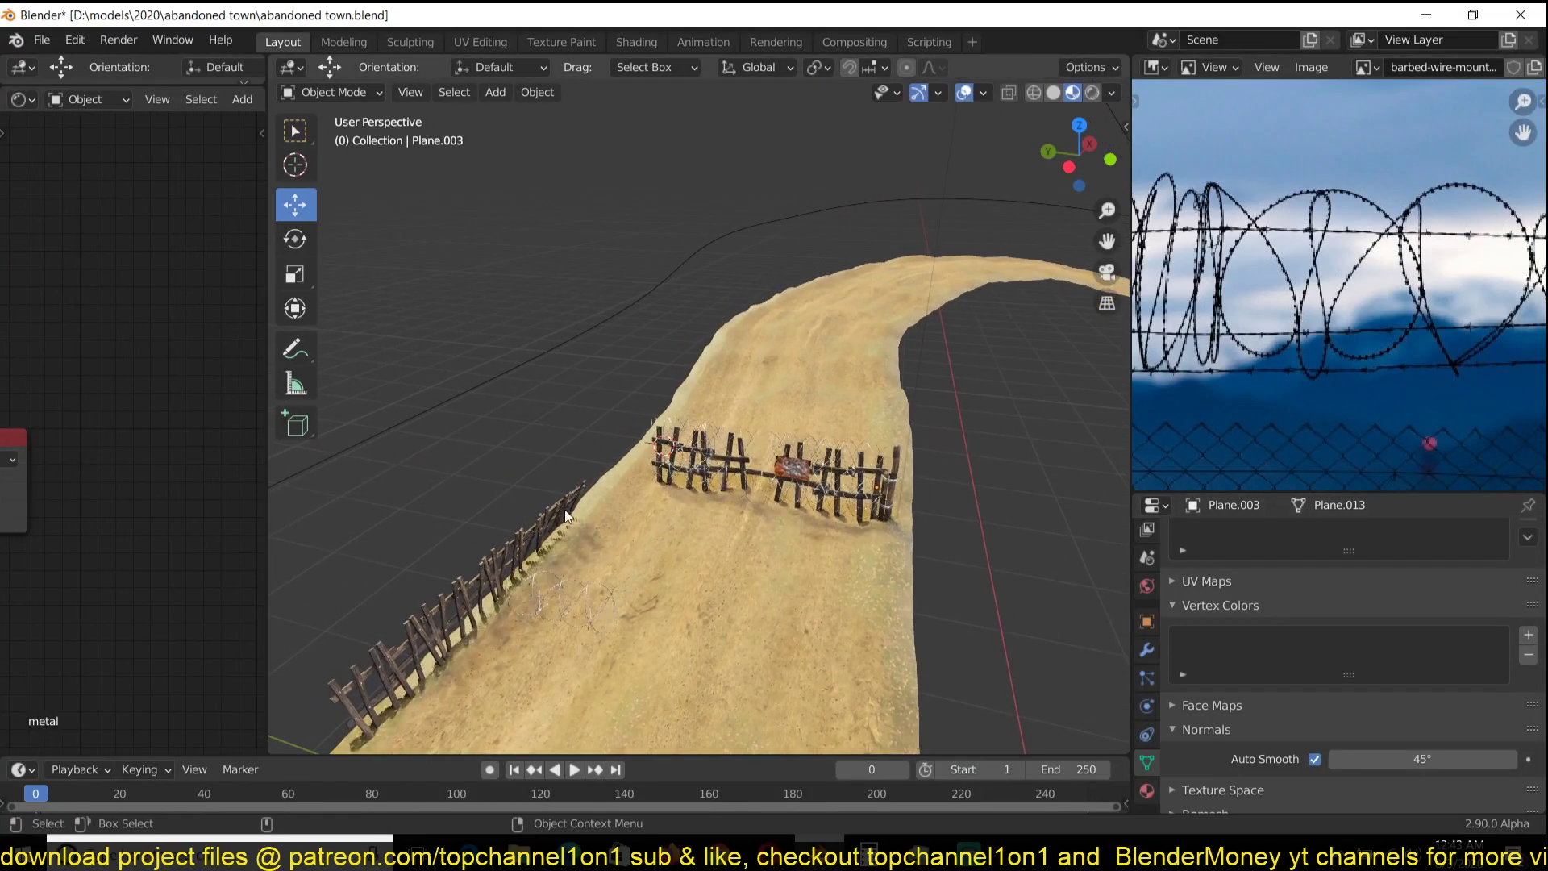
middle_drag(583, 511, 758, 476)
click(806, 488)
scroll(806, 489, up, 6)
key(alt+a)
scroll(805, 487, up, 2)
scroll(819, 433, down, 3)
scroll(921, 445, down, 3)
scroll(874, 612, down, 3)
- Select the dirt road and examine its surface and grassy edges around the fence and gate
middle_drag(874, 612, 597, 544)
click(903, 600)
scroll(903, 600, down, 2)
scroll(713, 549, up, 4)
scroll(597, 544, down, 1)
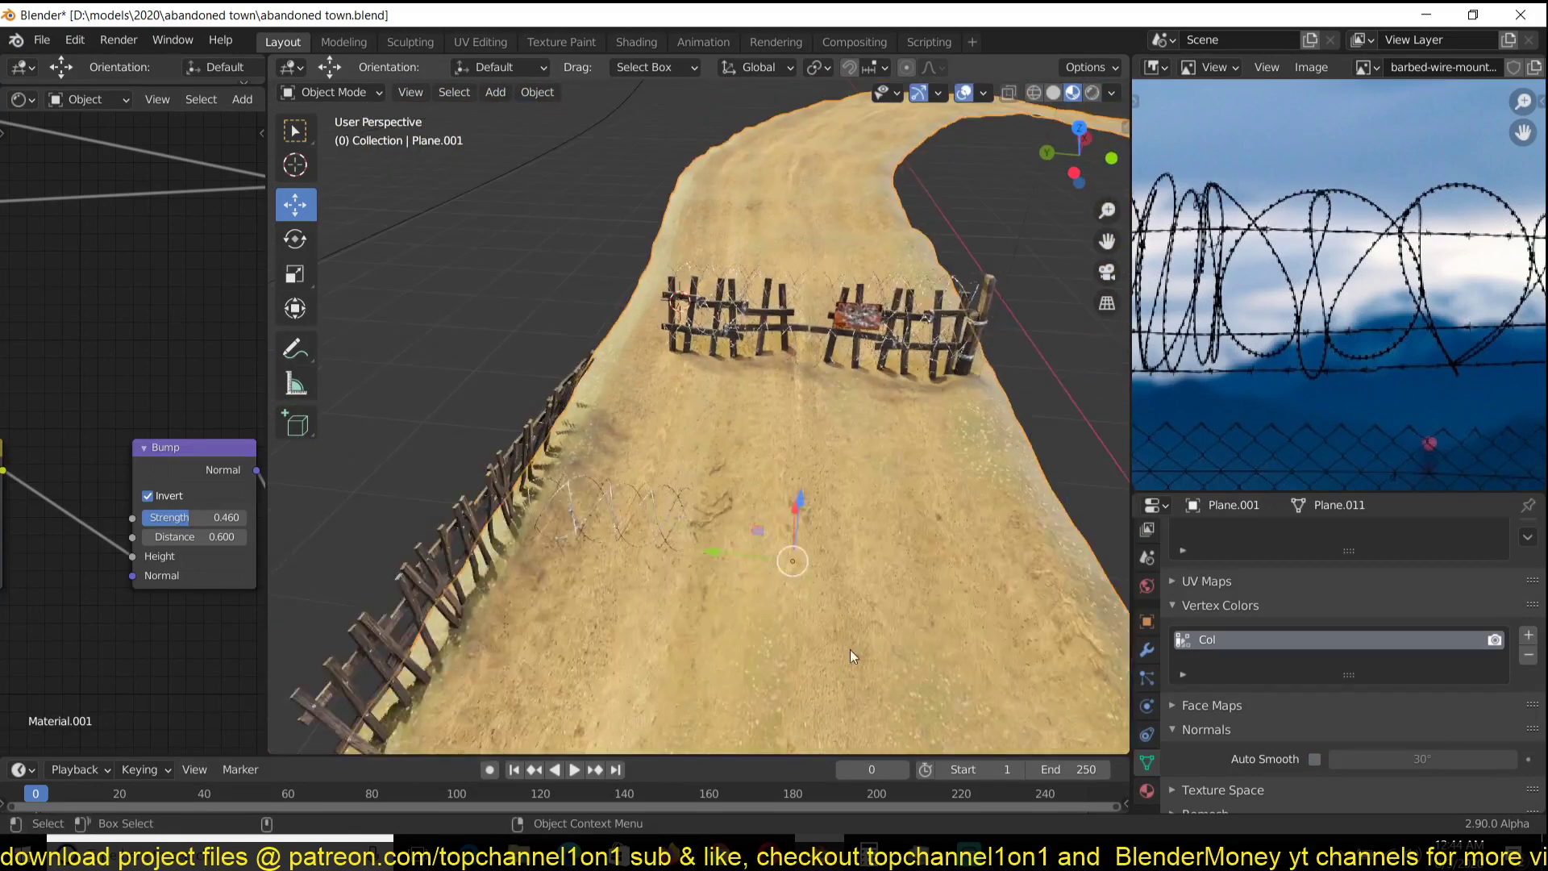
shift+middle_drag(850, 650, 767, 564)
middle_drag(895, 574, 747, 573)
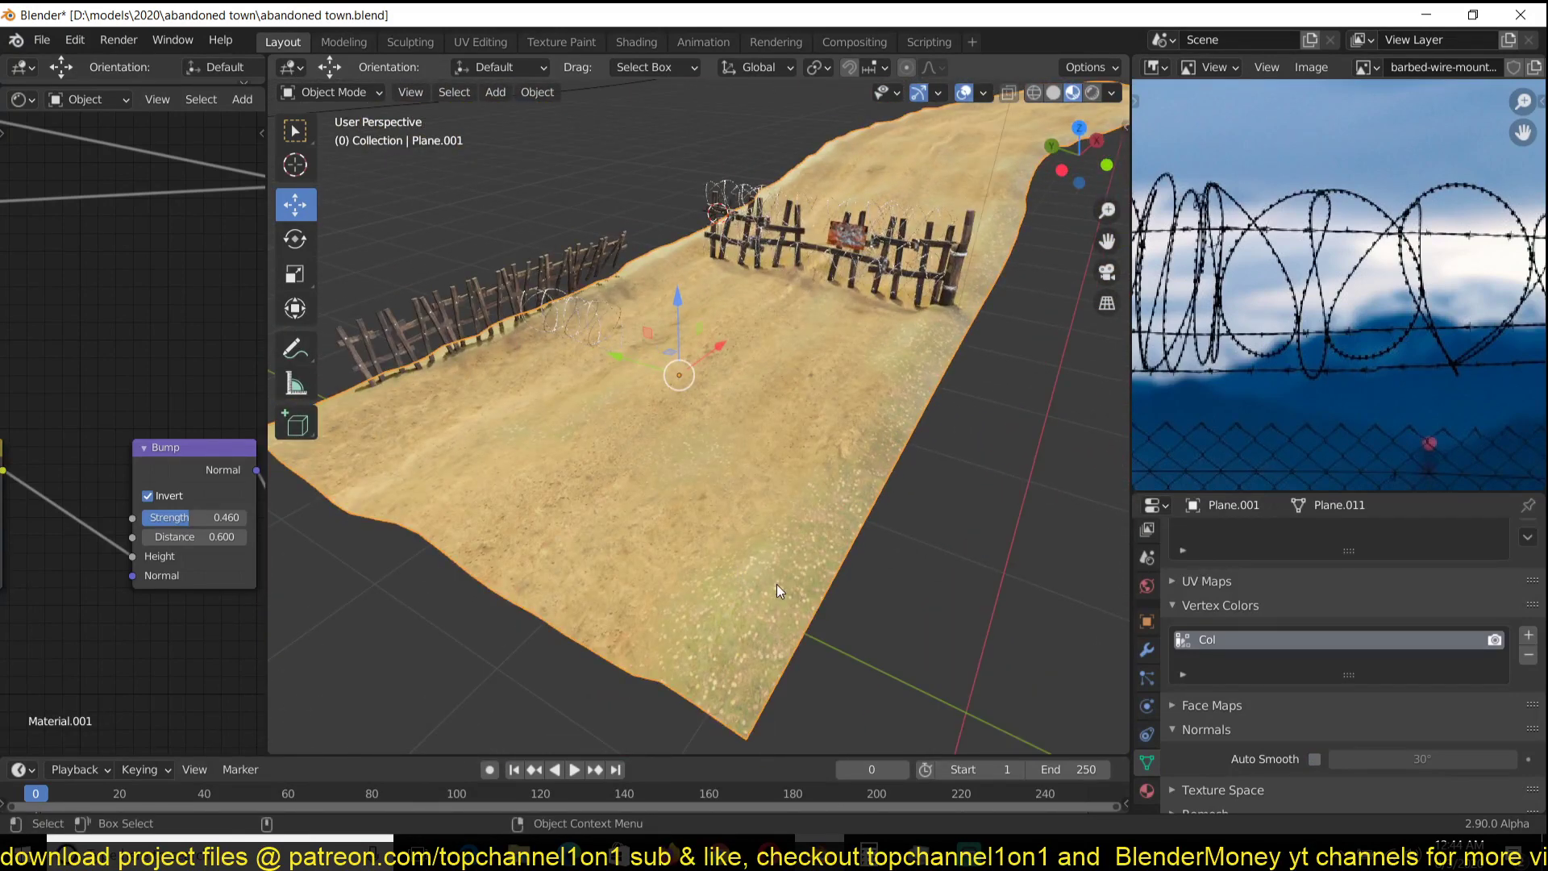
middle_drag(866, 586, 909, 543)
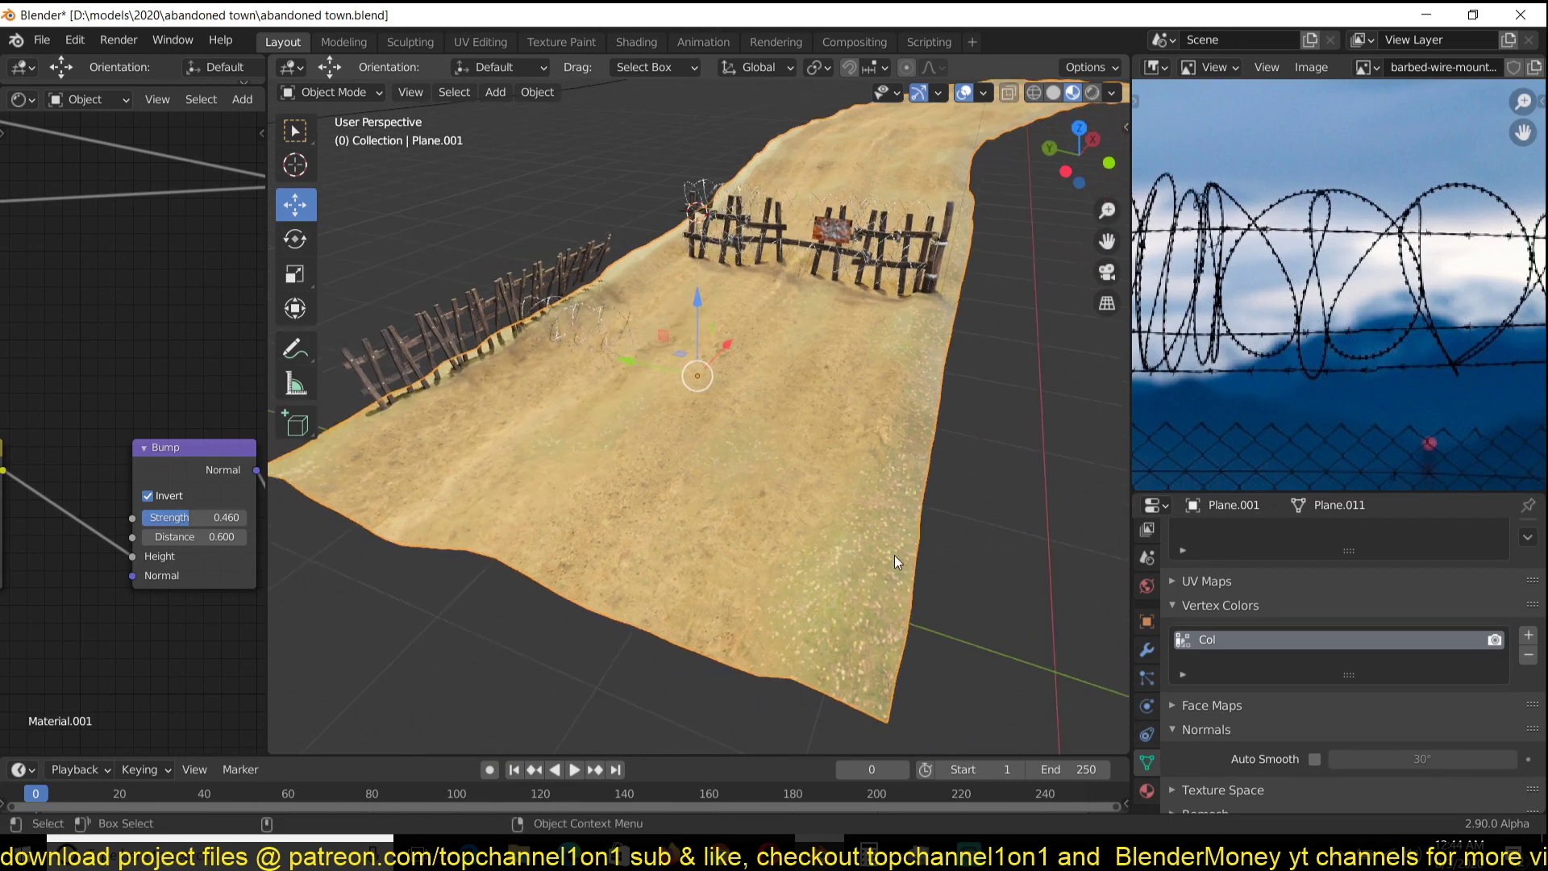
scroll(953, 490, up, 2)
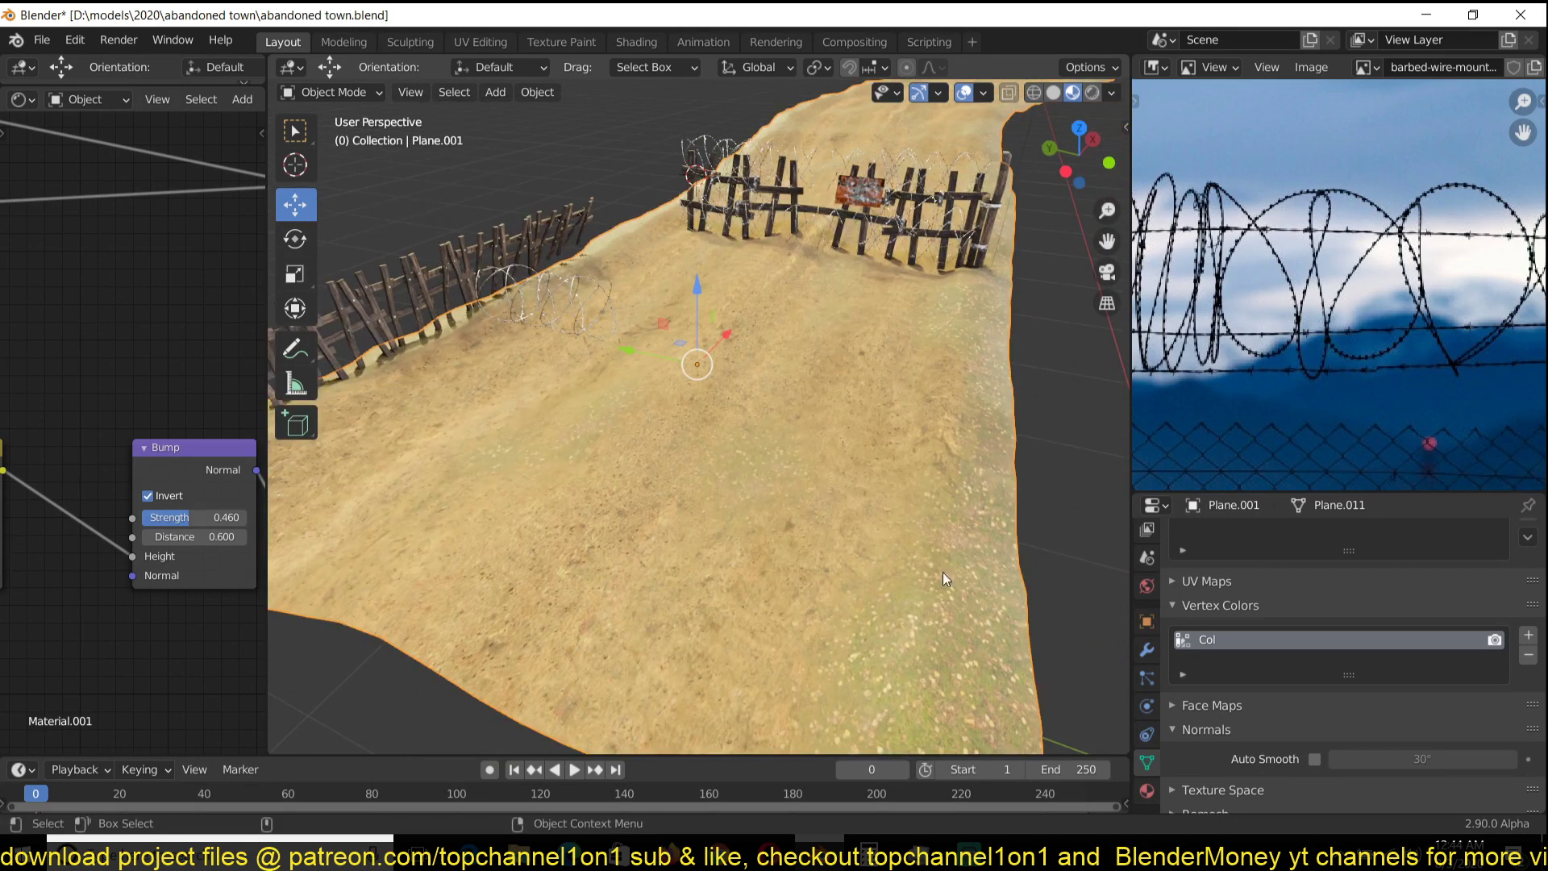
middle_drag(816, 520, 763, 376)
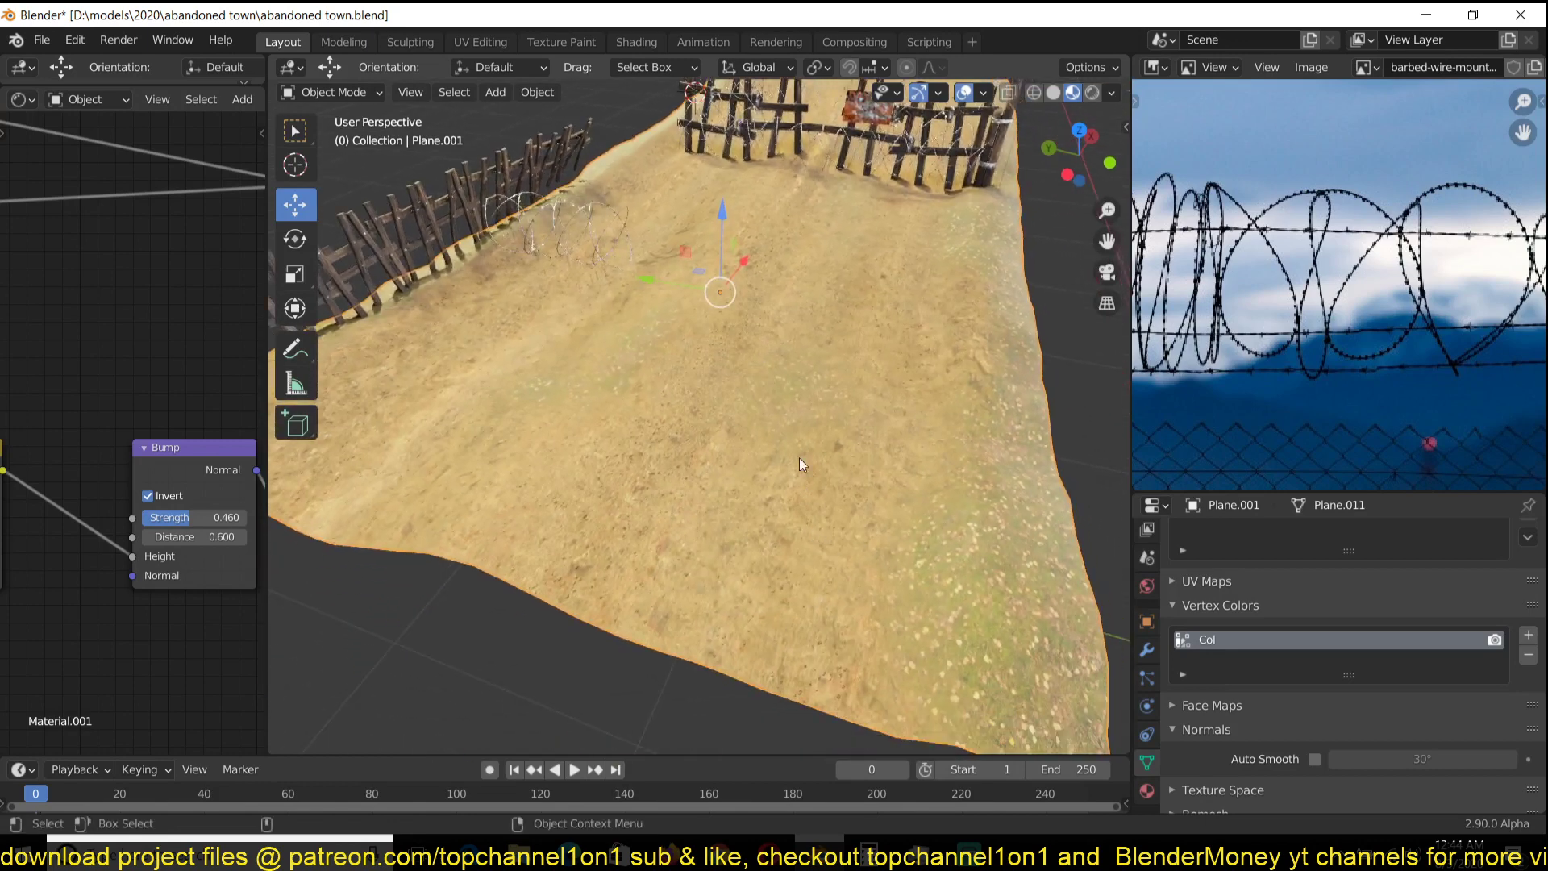
scroll(811, 354, up, 5)
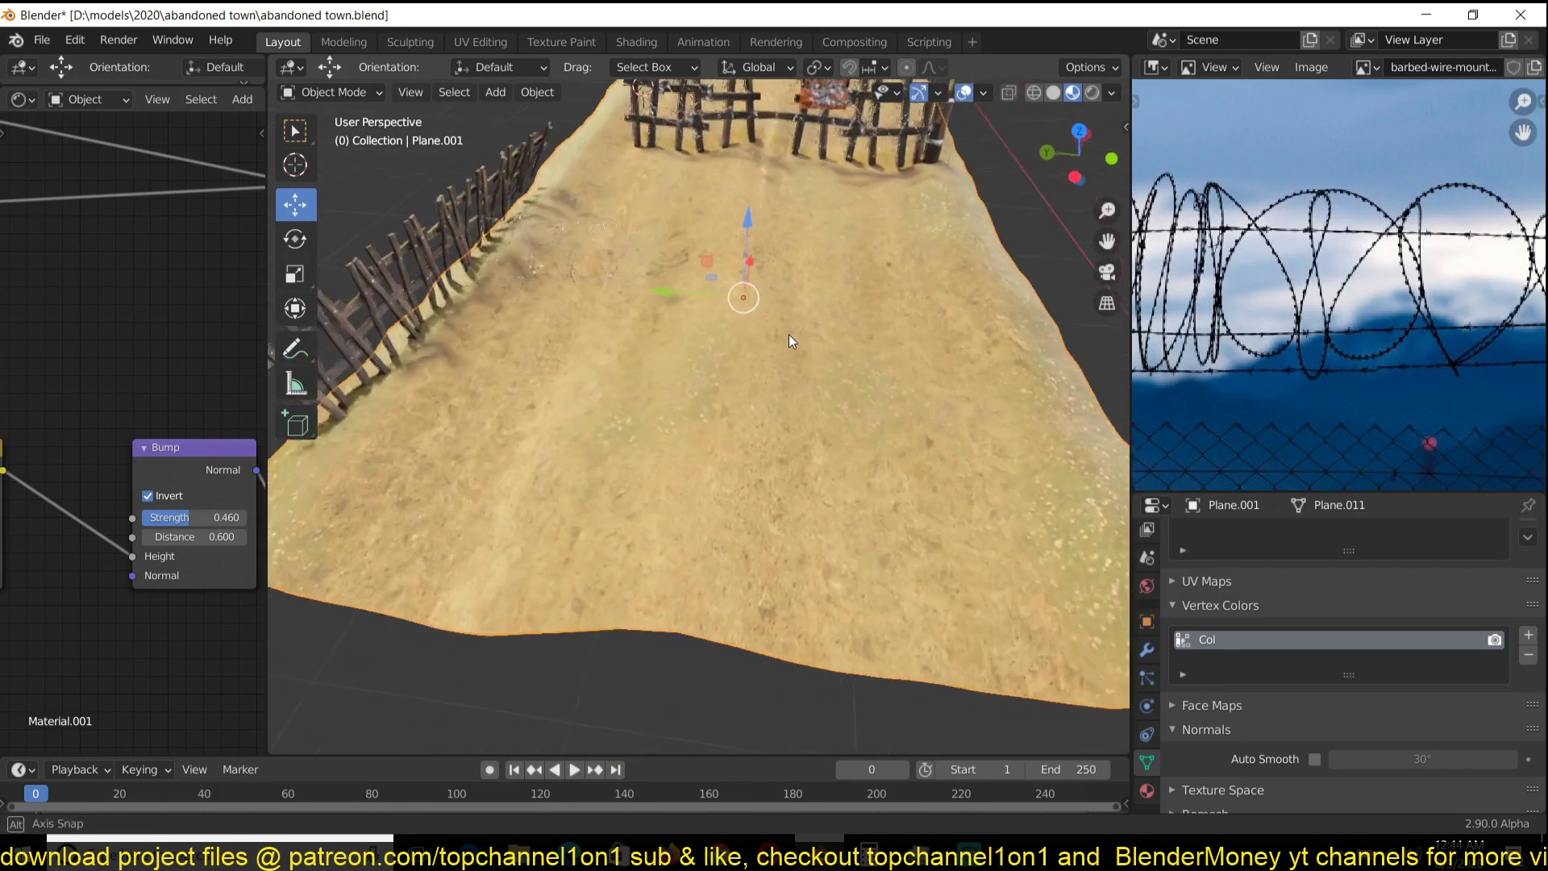
scroll(724, 394, down, 4)
middle_drag(724, 394, 757, 437)
scroll(756, 437, down, 3)
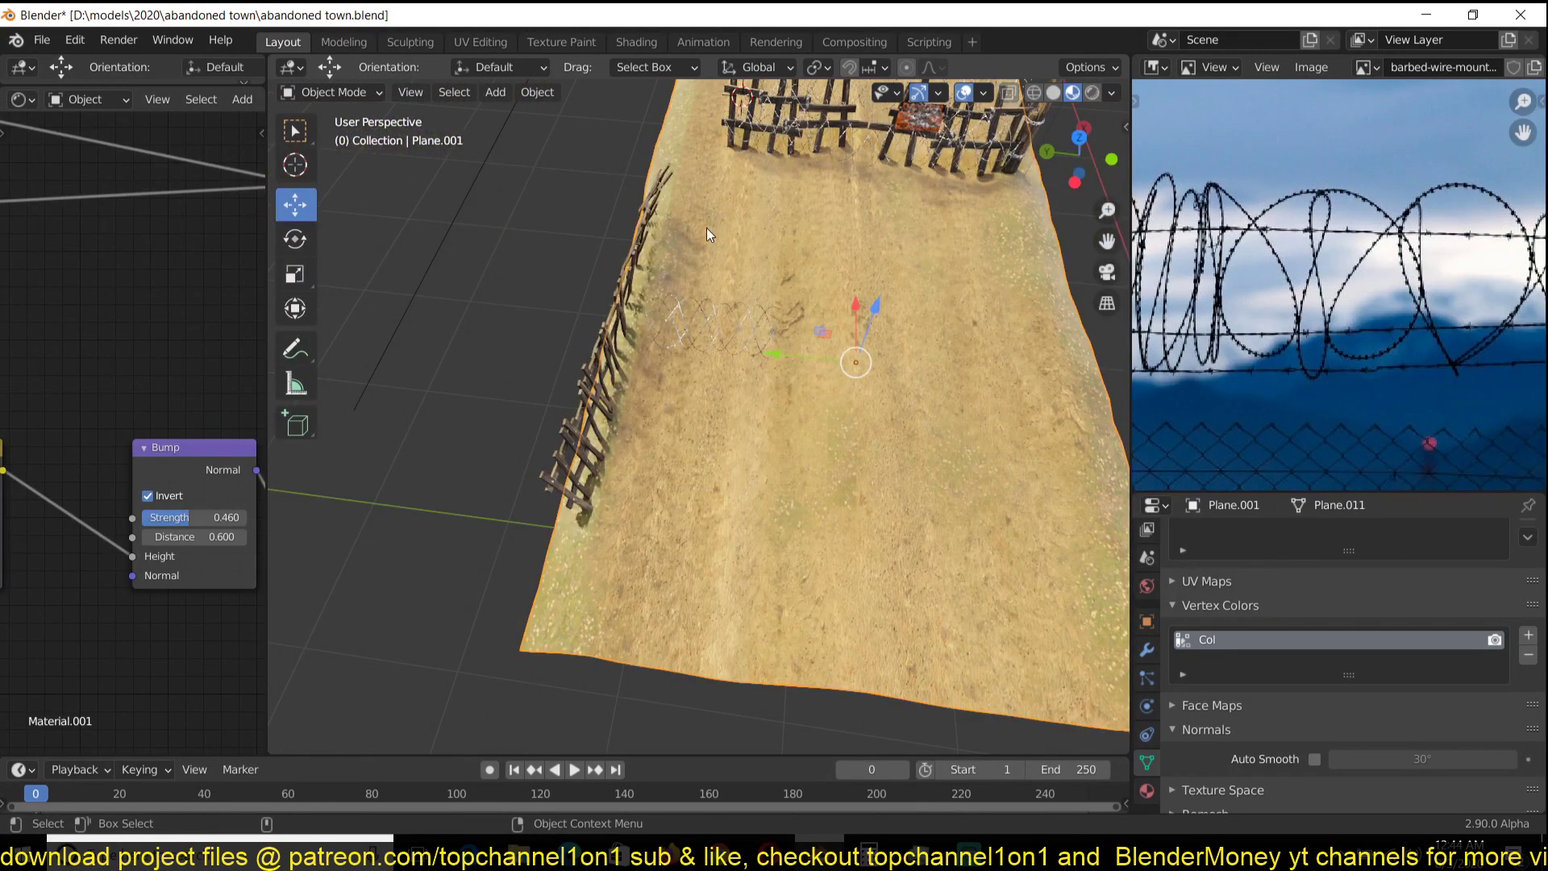
middle_drag(661, 574, 487, 395)
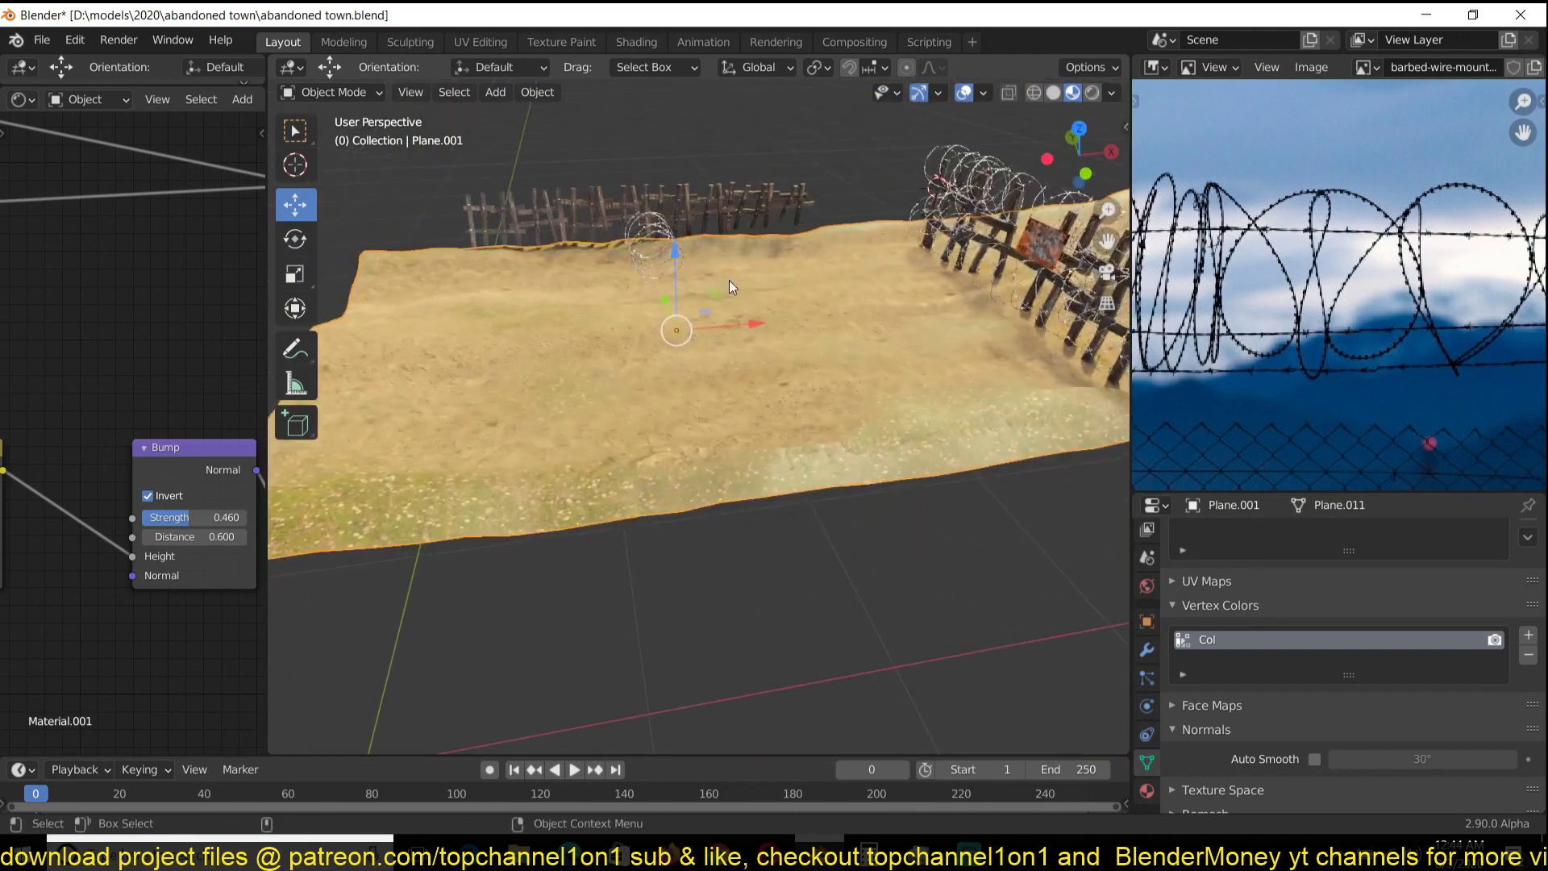
middle_drag(643, 282, 611, 482)
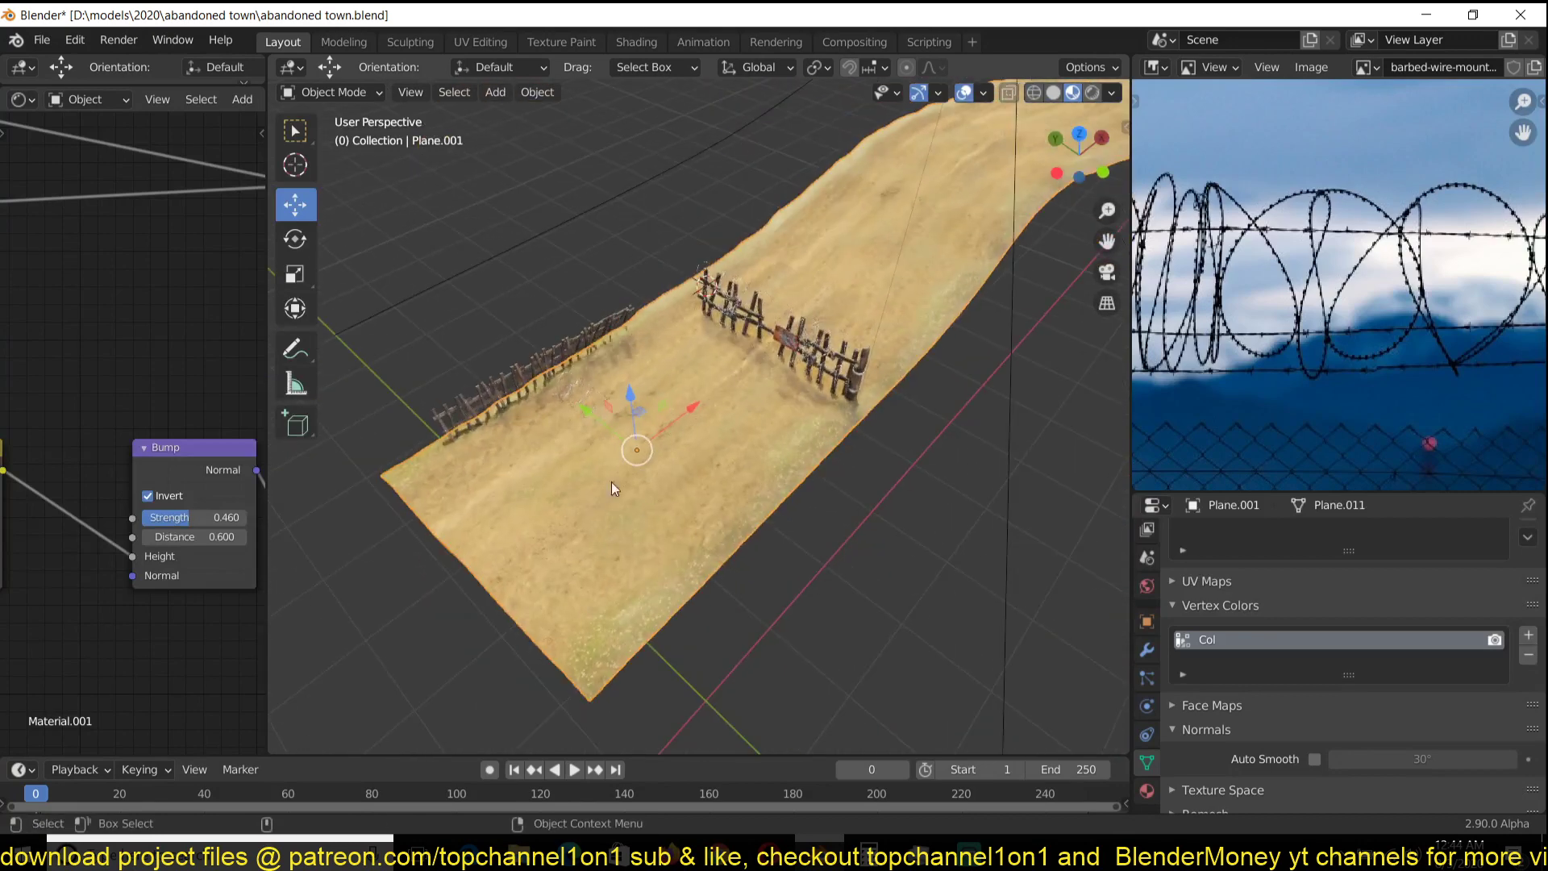
- Examine the road's overall shape with its fences, the barbed-wire reference image and the road's material nodes
key(Tab)
key(Tab)
middle_drag(515, 408, 581, 379)
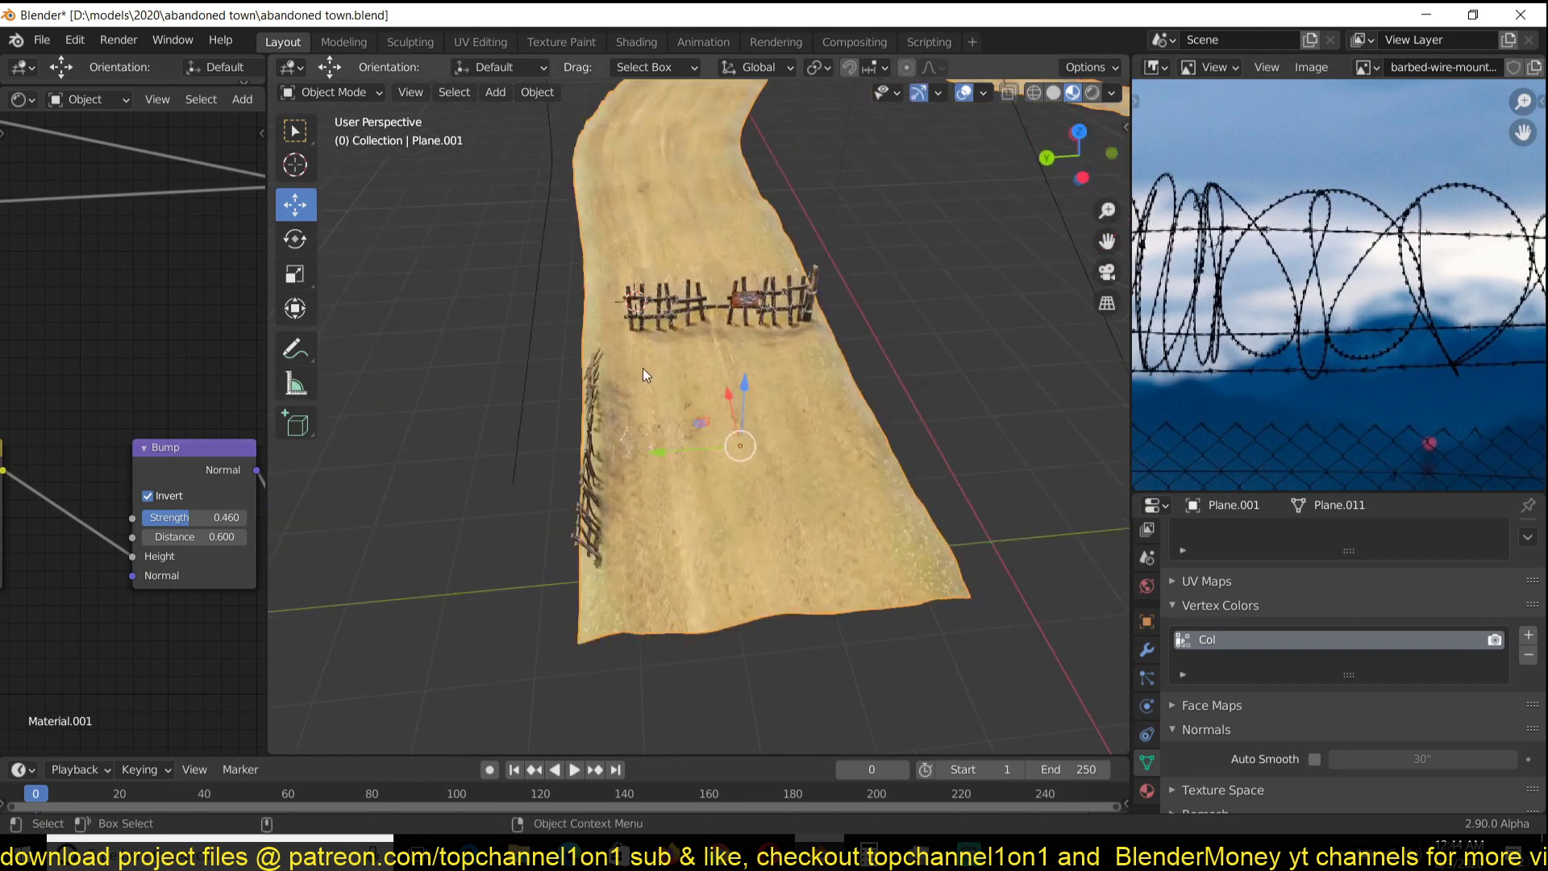
middle_drag(748, 466, 679, 417)
scroll(681, 418, up, 3)
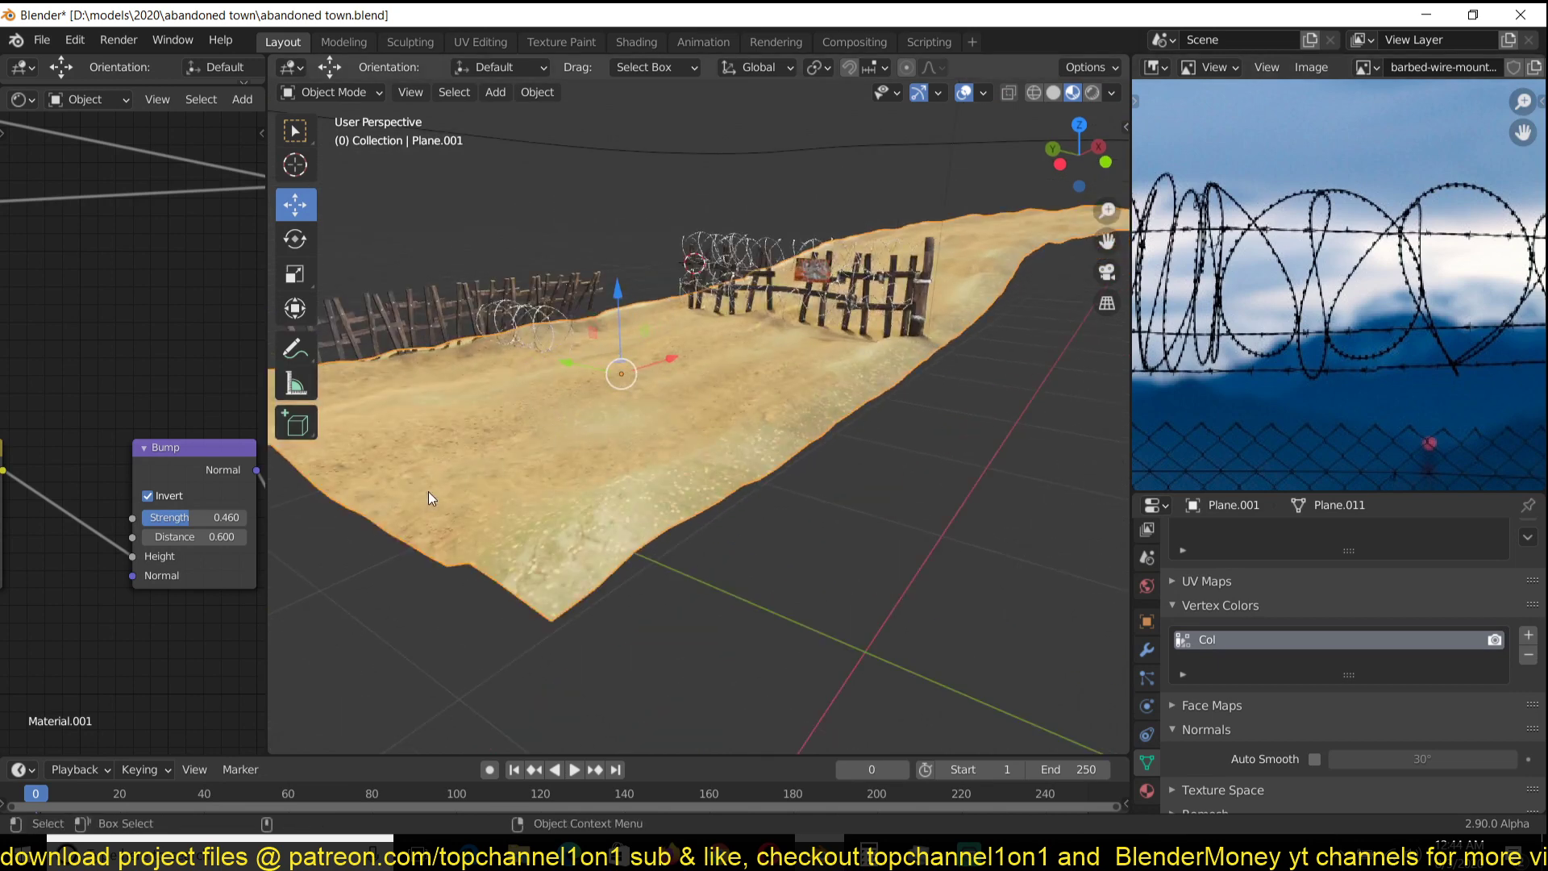
scroll(452, 514, down, 4)
middle_drag(516, 516, 561, 551)
scroll(1334, 277, down, 2)
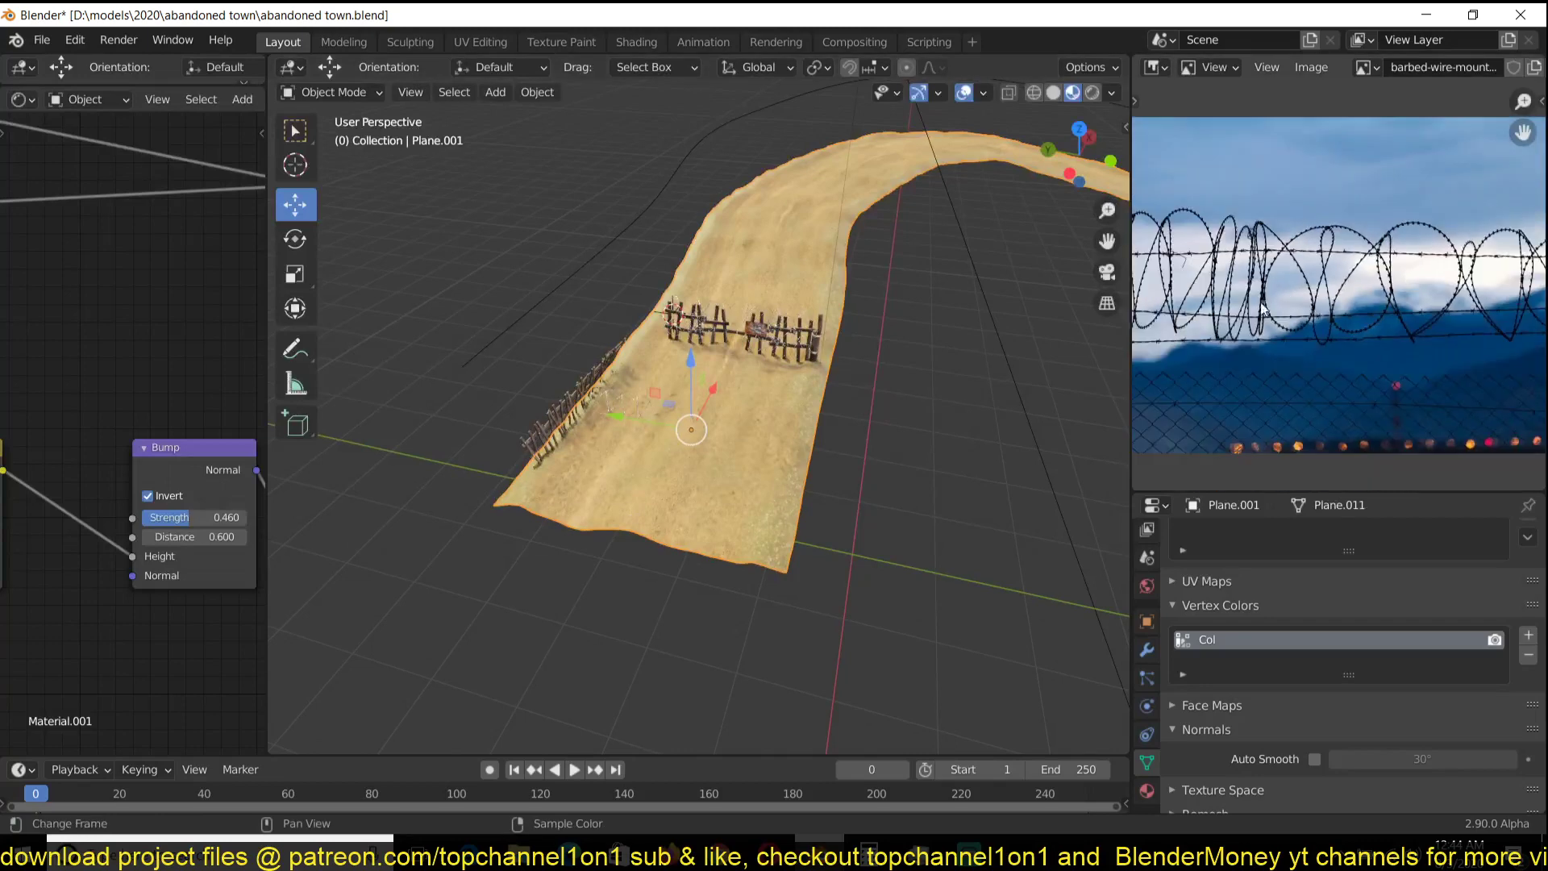
scroll(157, 337, down, 4)
scroll(559, 390, up, 4)
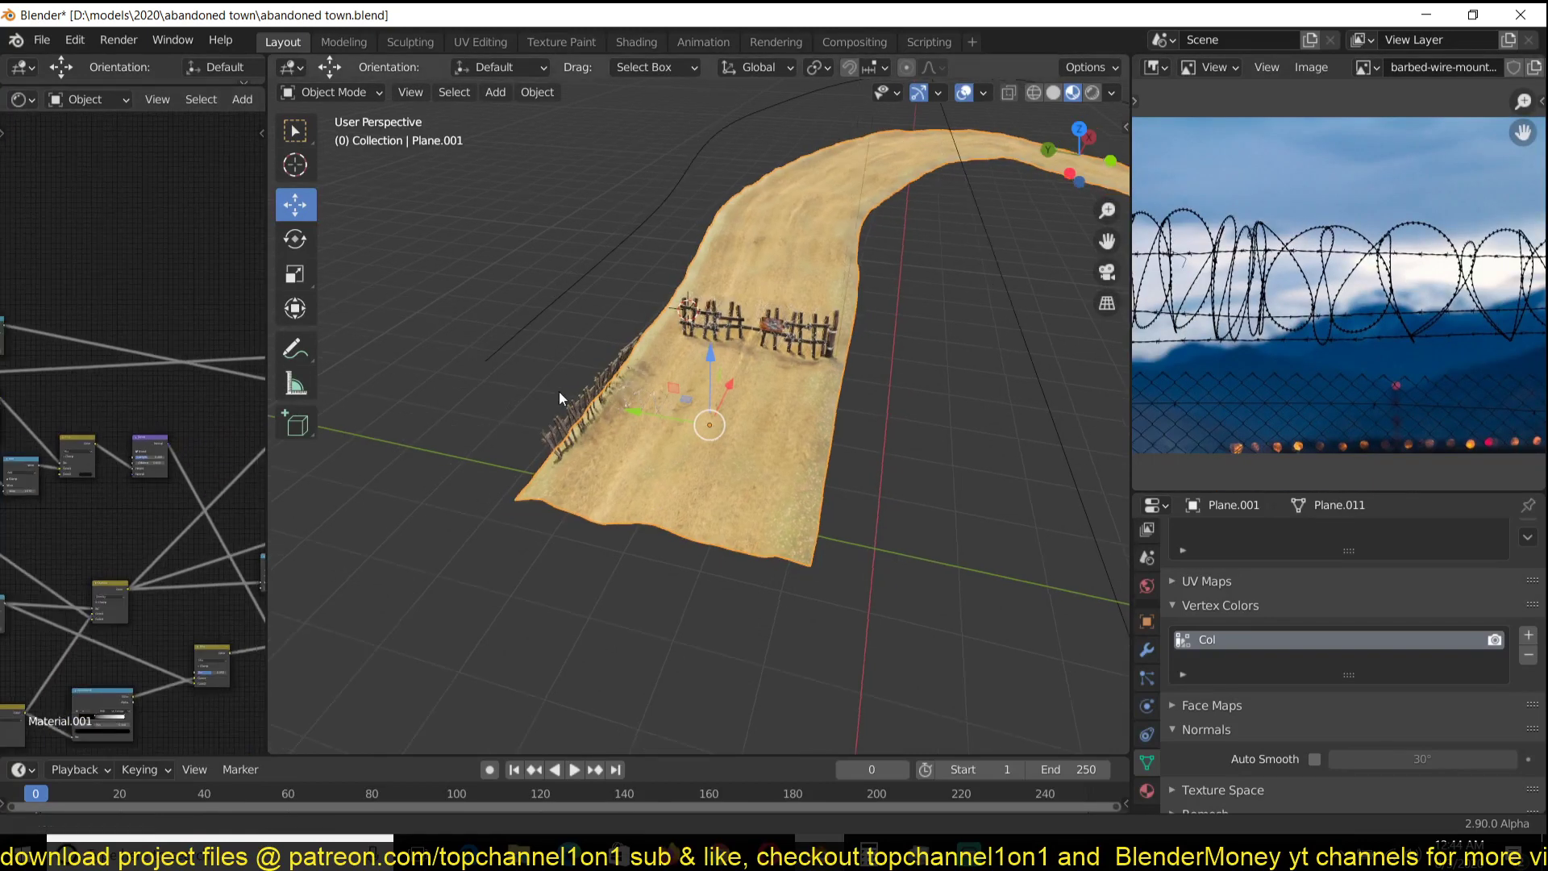
scroll(653, 386, up, 2)
scroll(737, 422, down, 3)
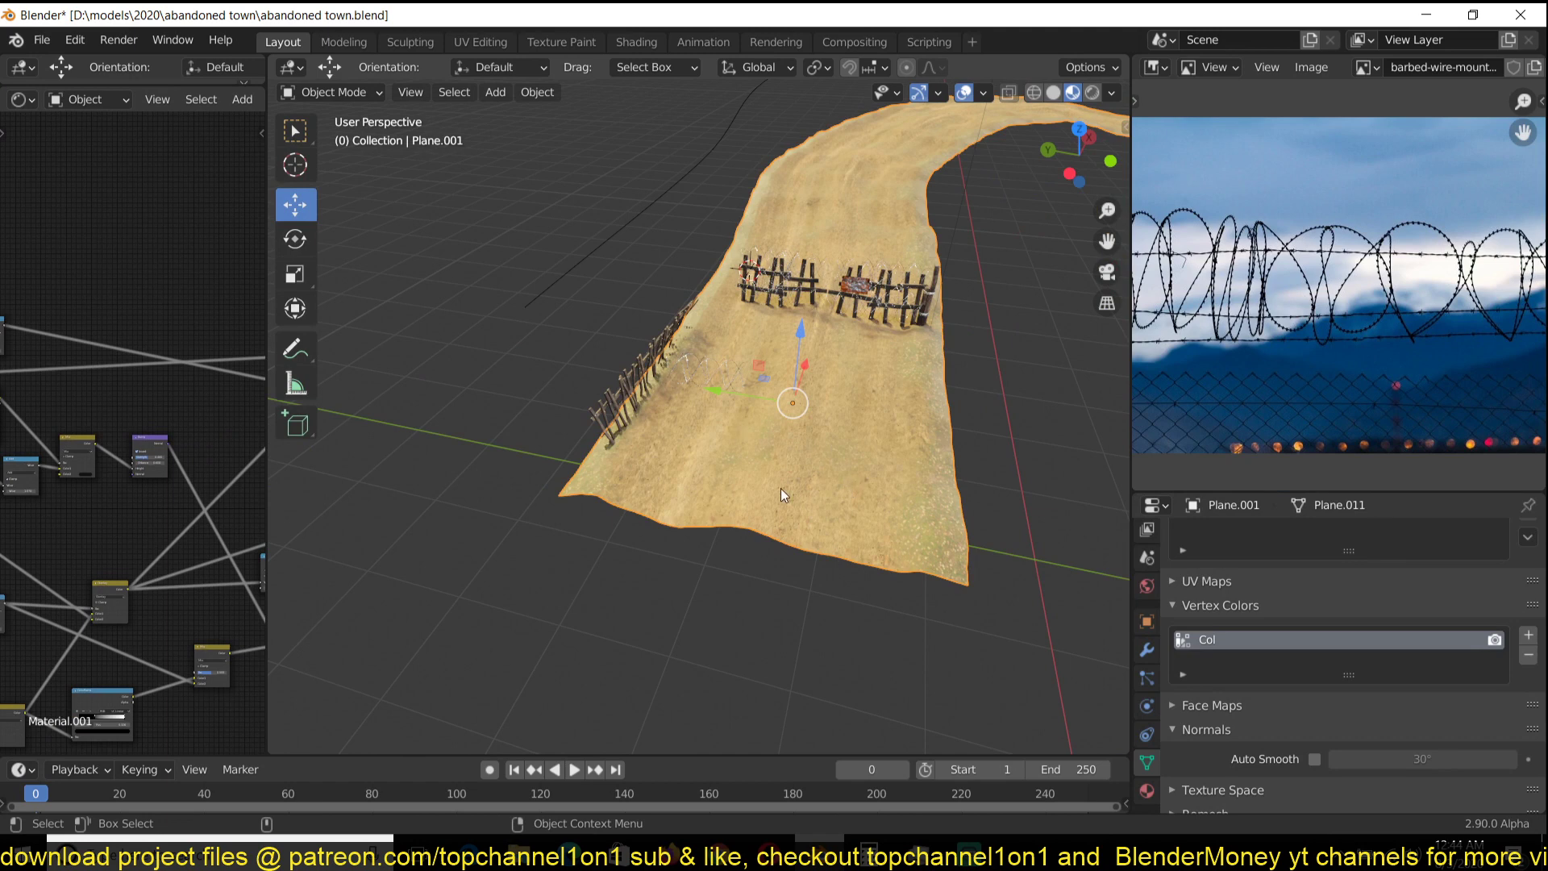
- Duplicate the dirt road and move the copy about -4.66 m along the global Y axis, beside the original
shift+middle_drag(780, 487, 574, 480)
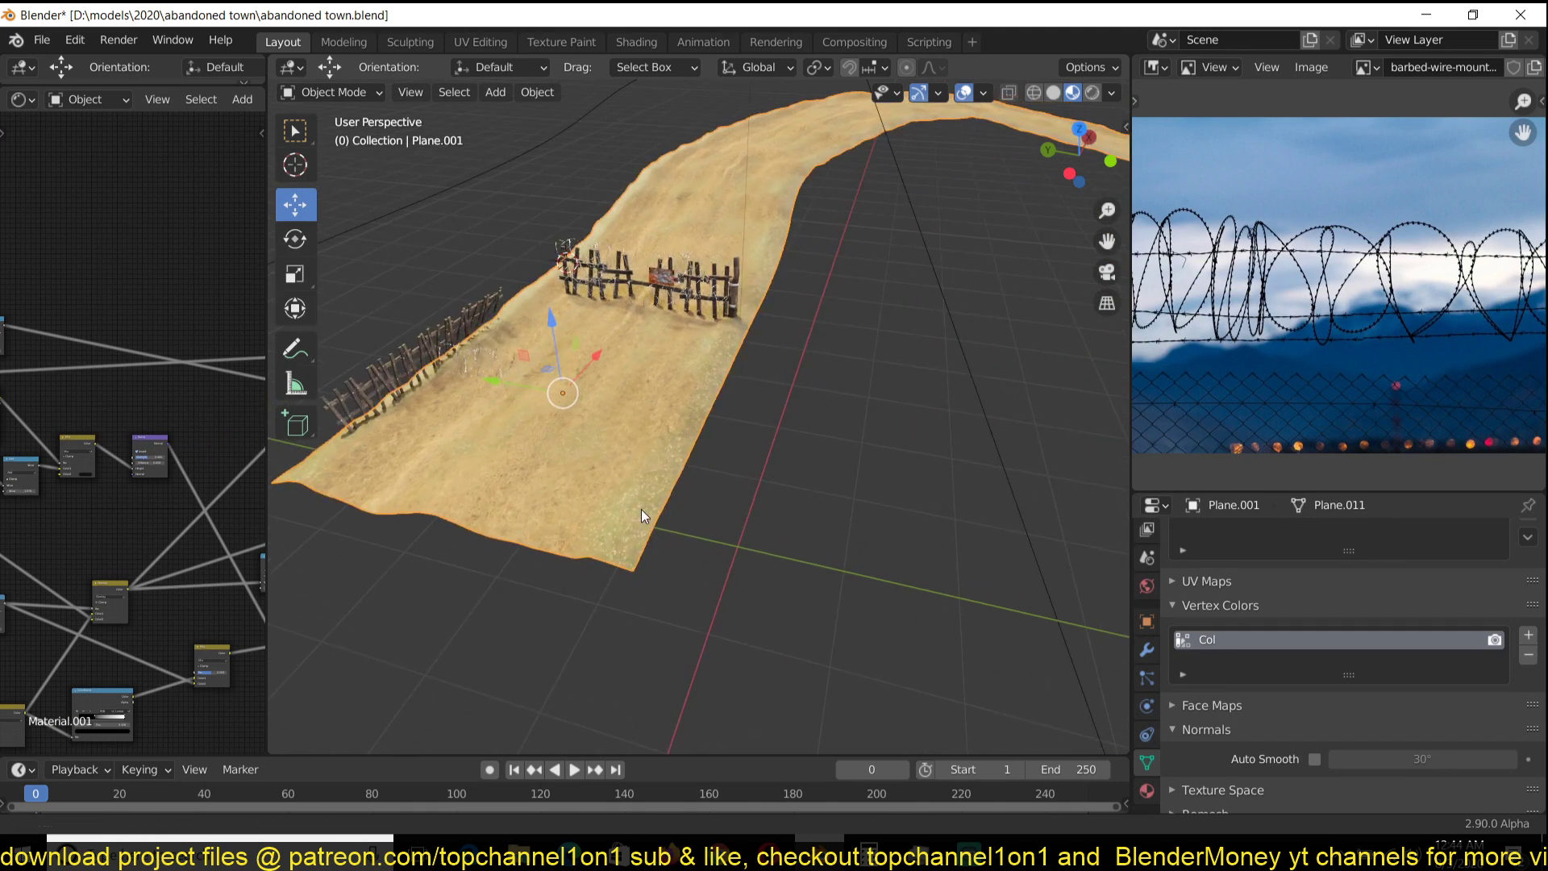
click(551, 410)
key(g)
key(x)
key(y)
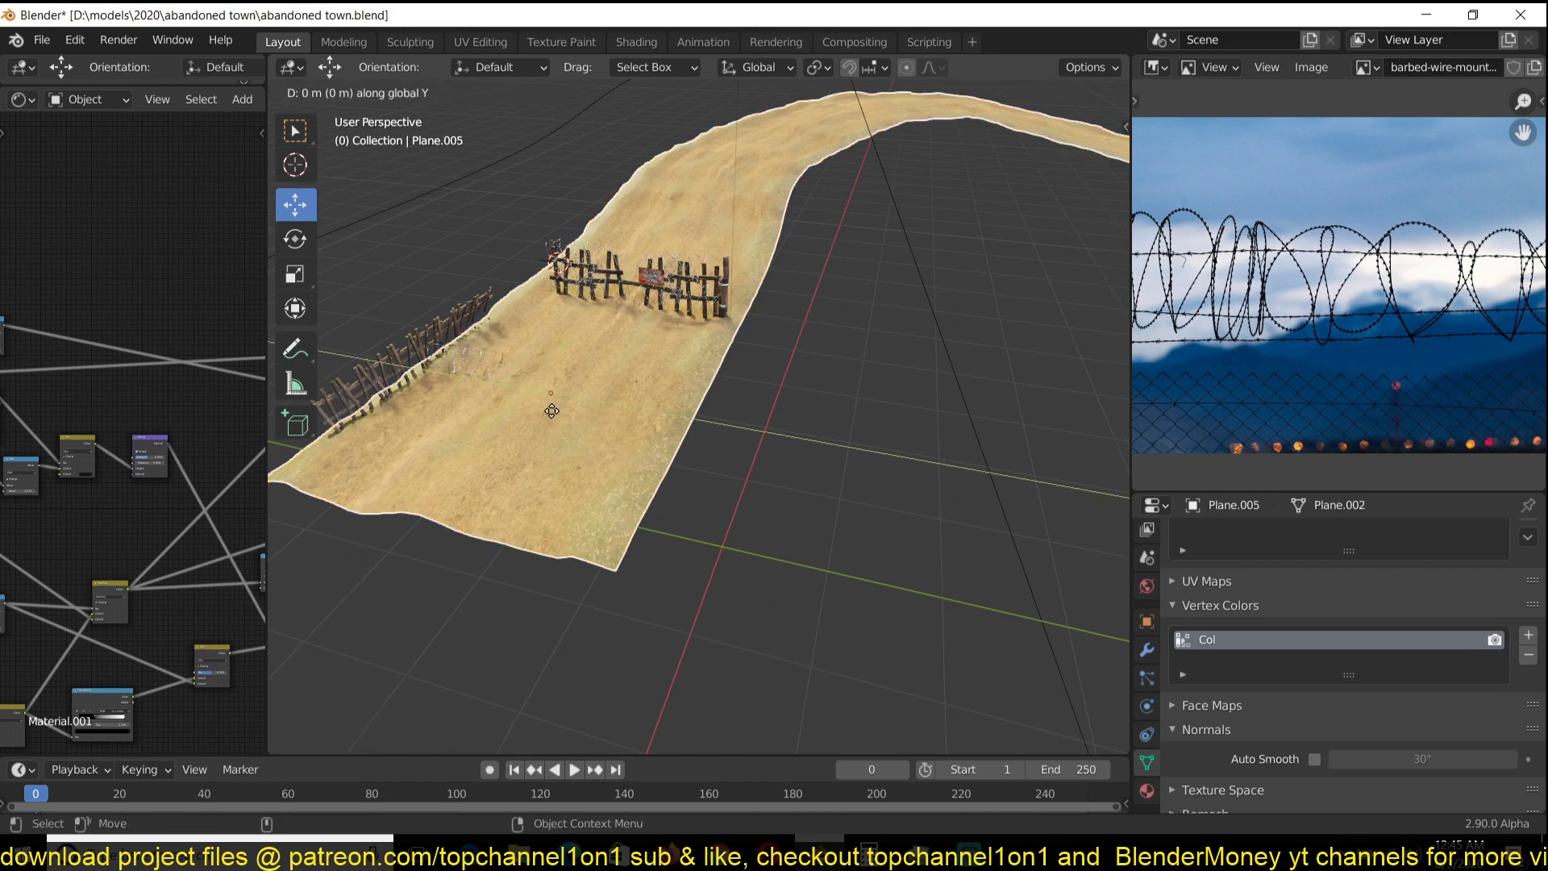
click(1017, 474)
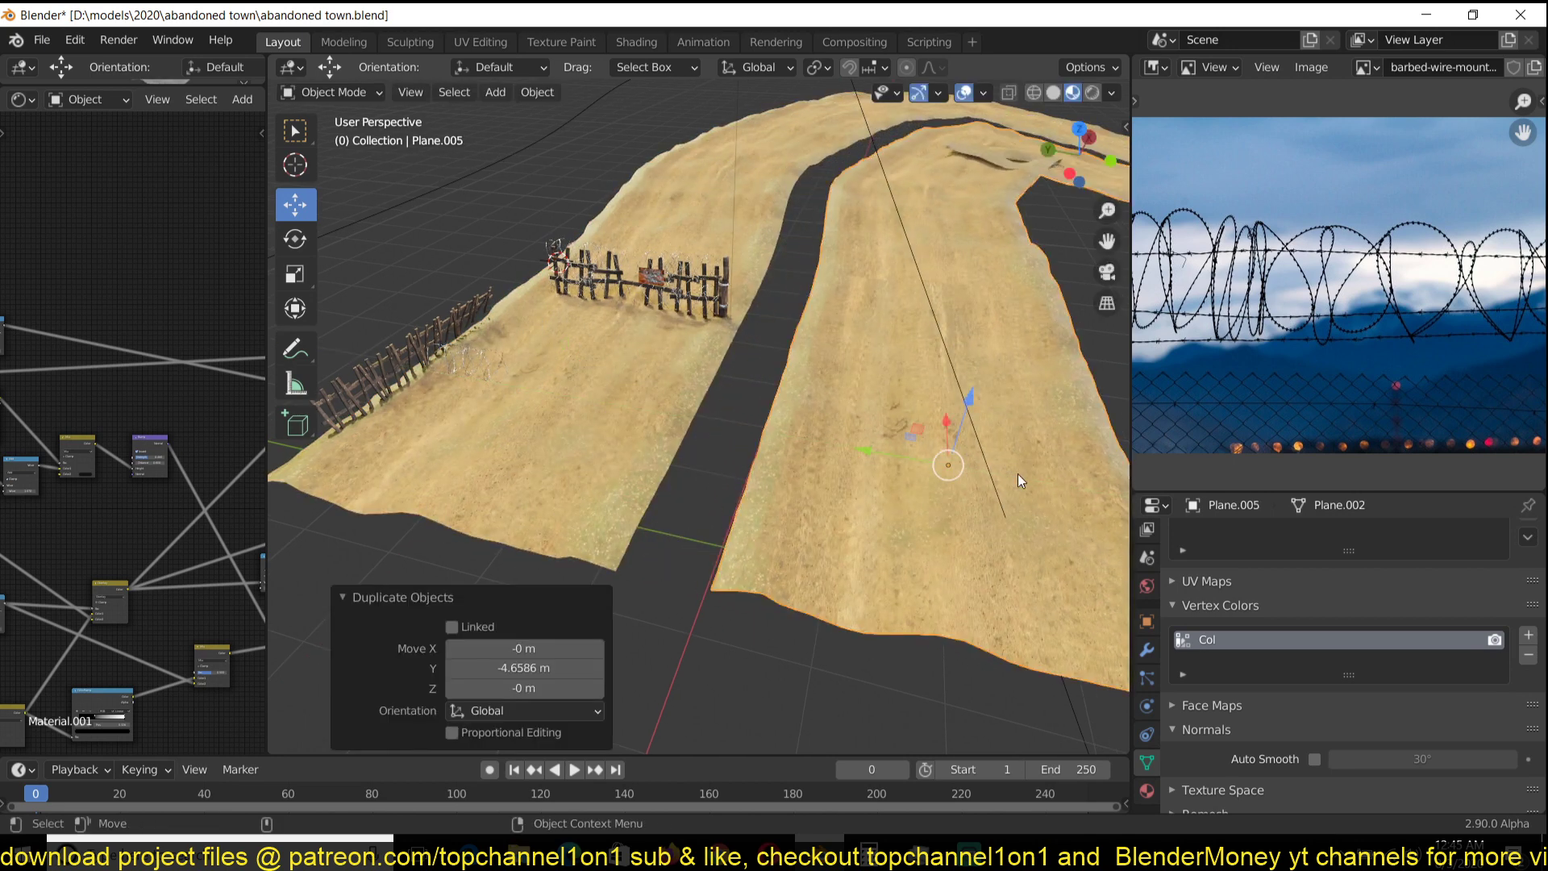
- Isolate the duplicated road in local view and turn off viewport display of its Array, Curve and Displace modifiers
key(KP_Divide)
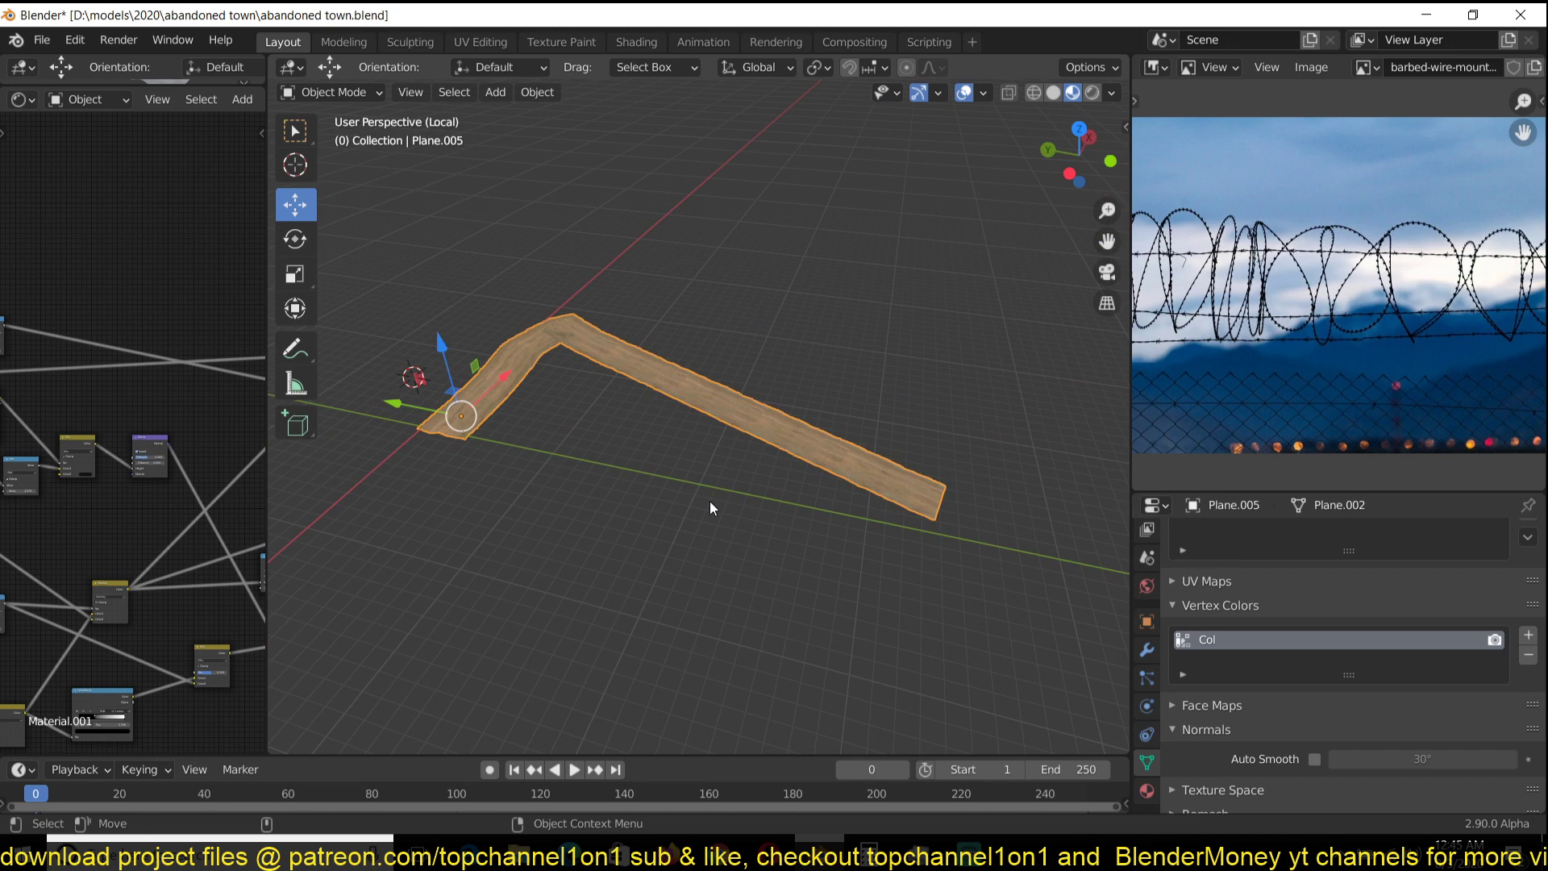
click(1143, 653)
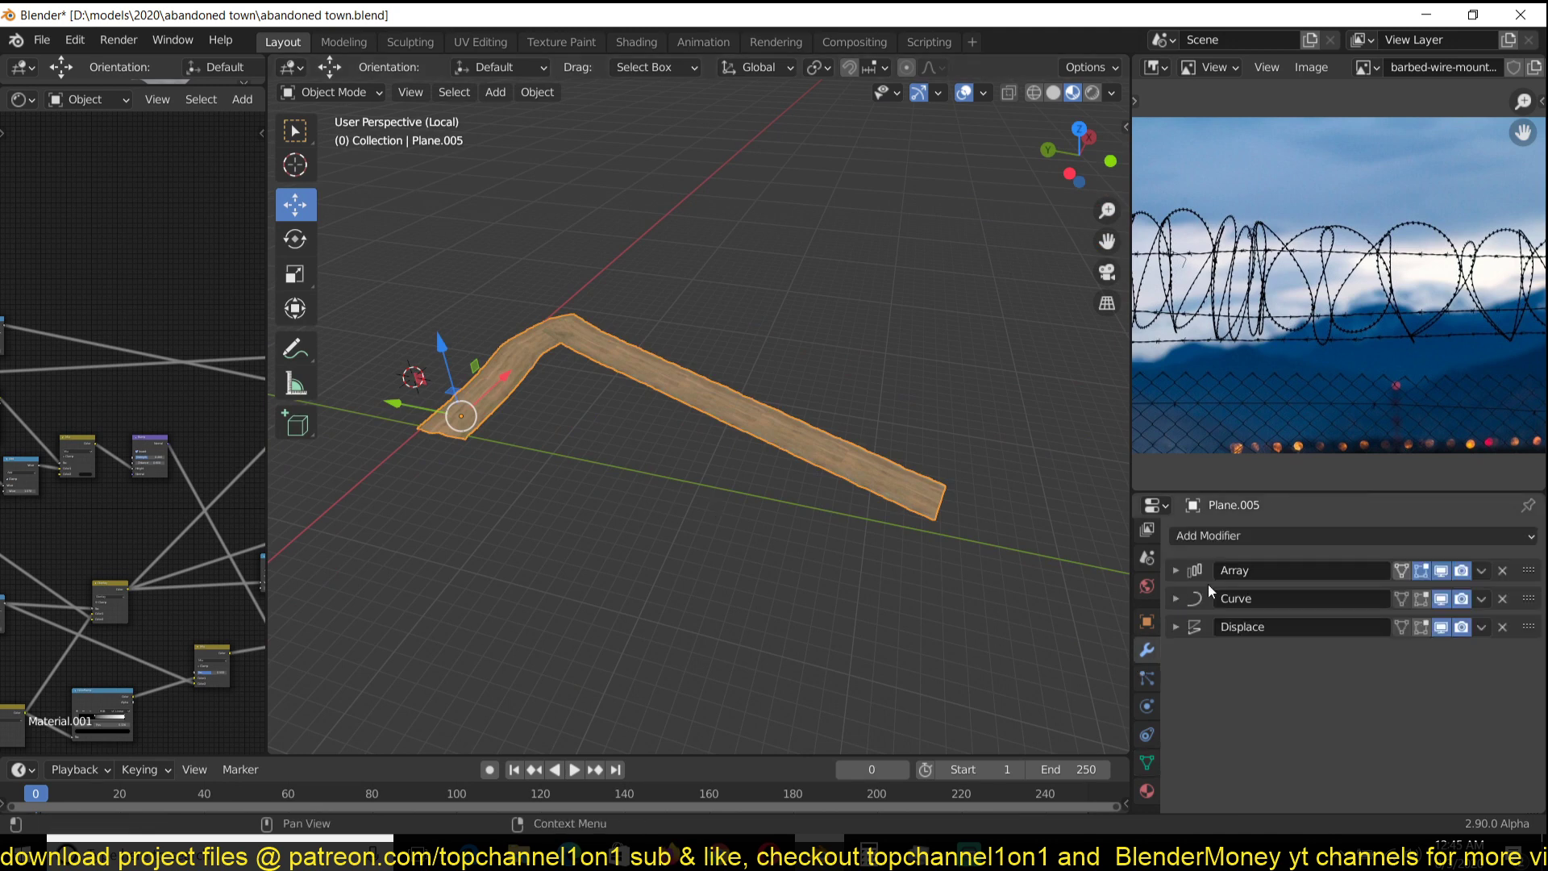
click(1441, 571)
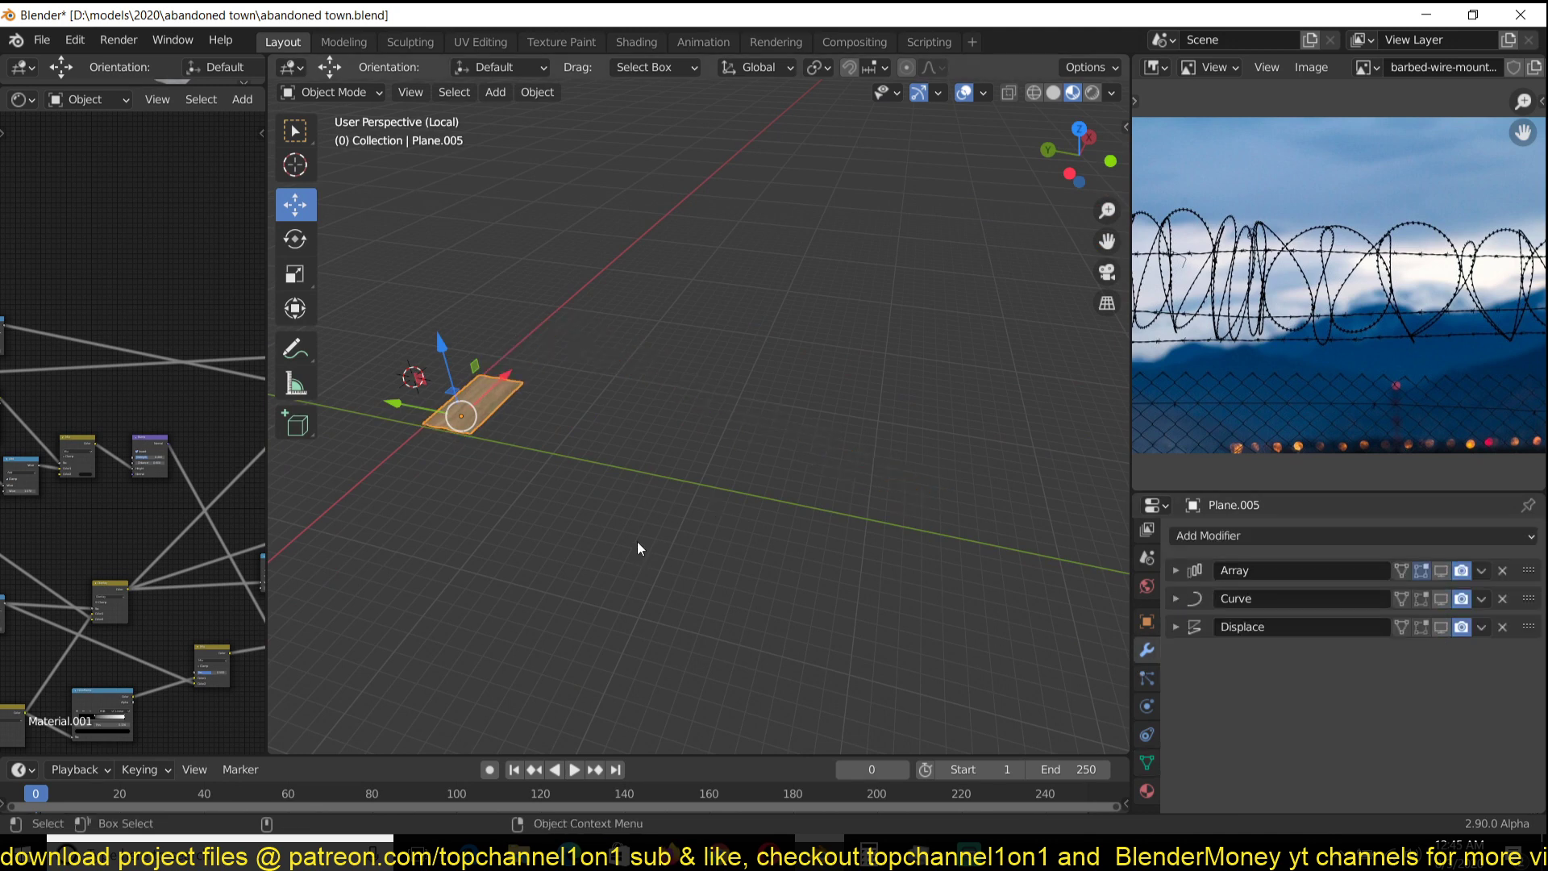
key(KP_Decimal)
scroll(778, 460, up, 3)
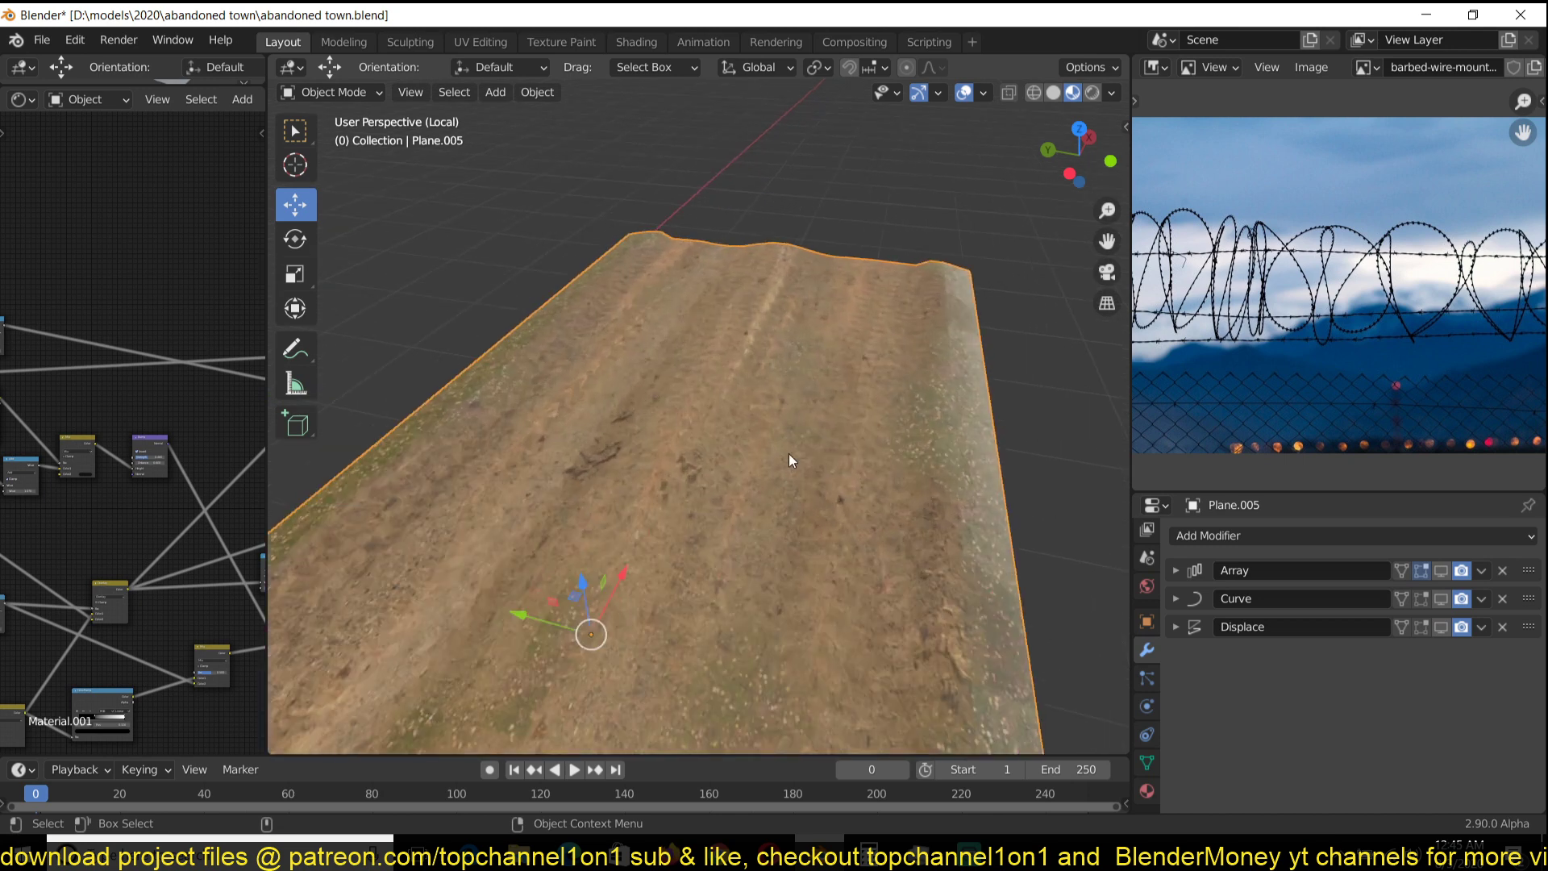
click(1444, 629)
click(1444, 628)
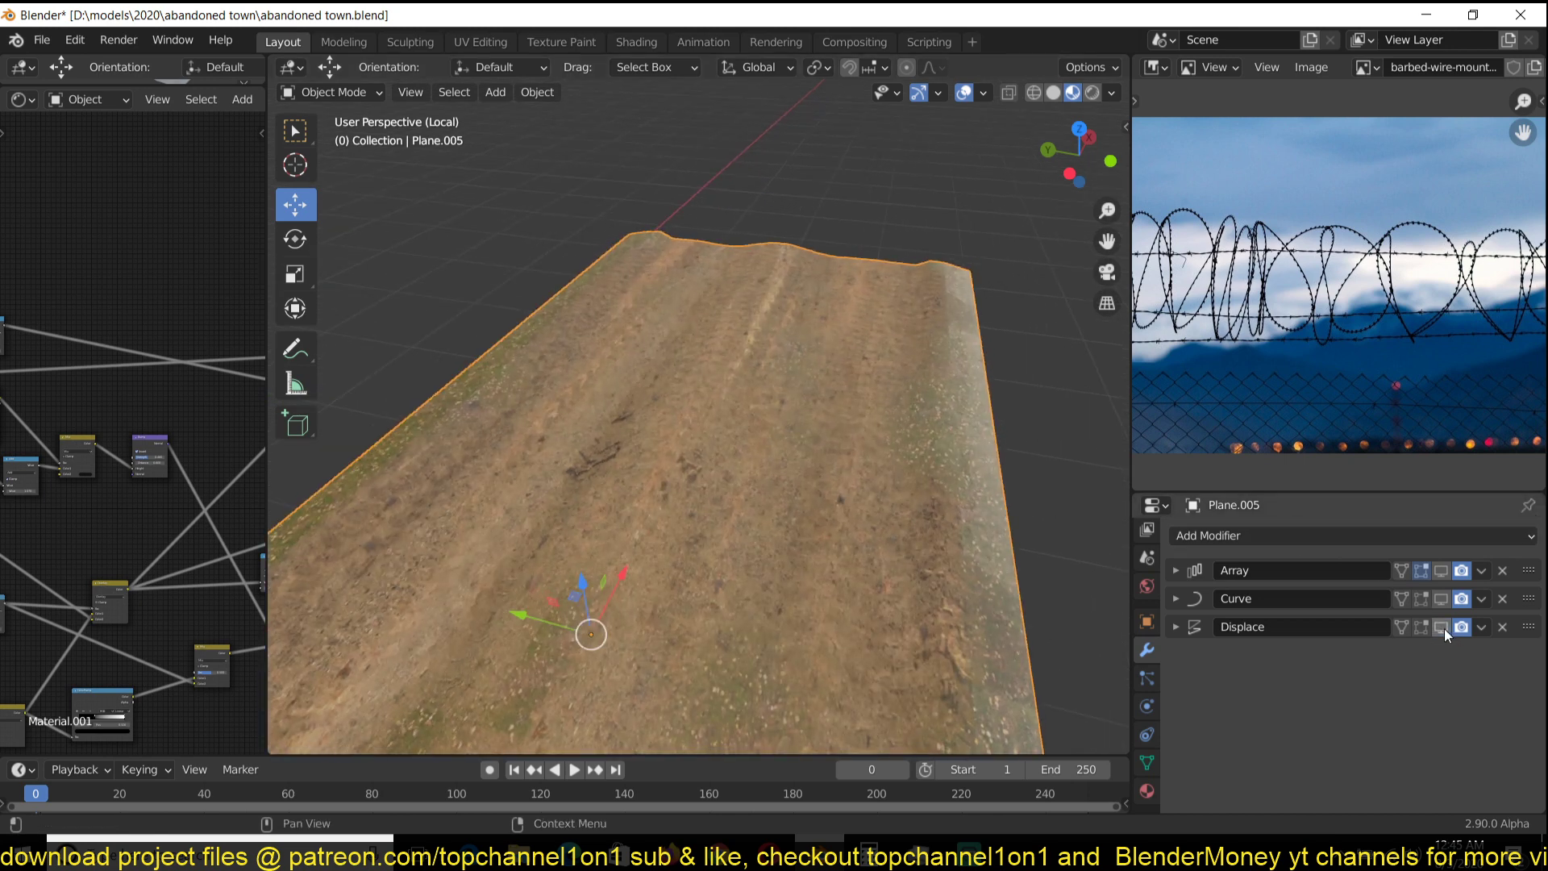
- Examine the ground texture and grassy borders of the isolated road segment and its material nodes
scroll(713, 509, down, 4)
middle_drag(970, 545, 955, 477)
scroll(709, 510, up, 3)
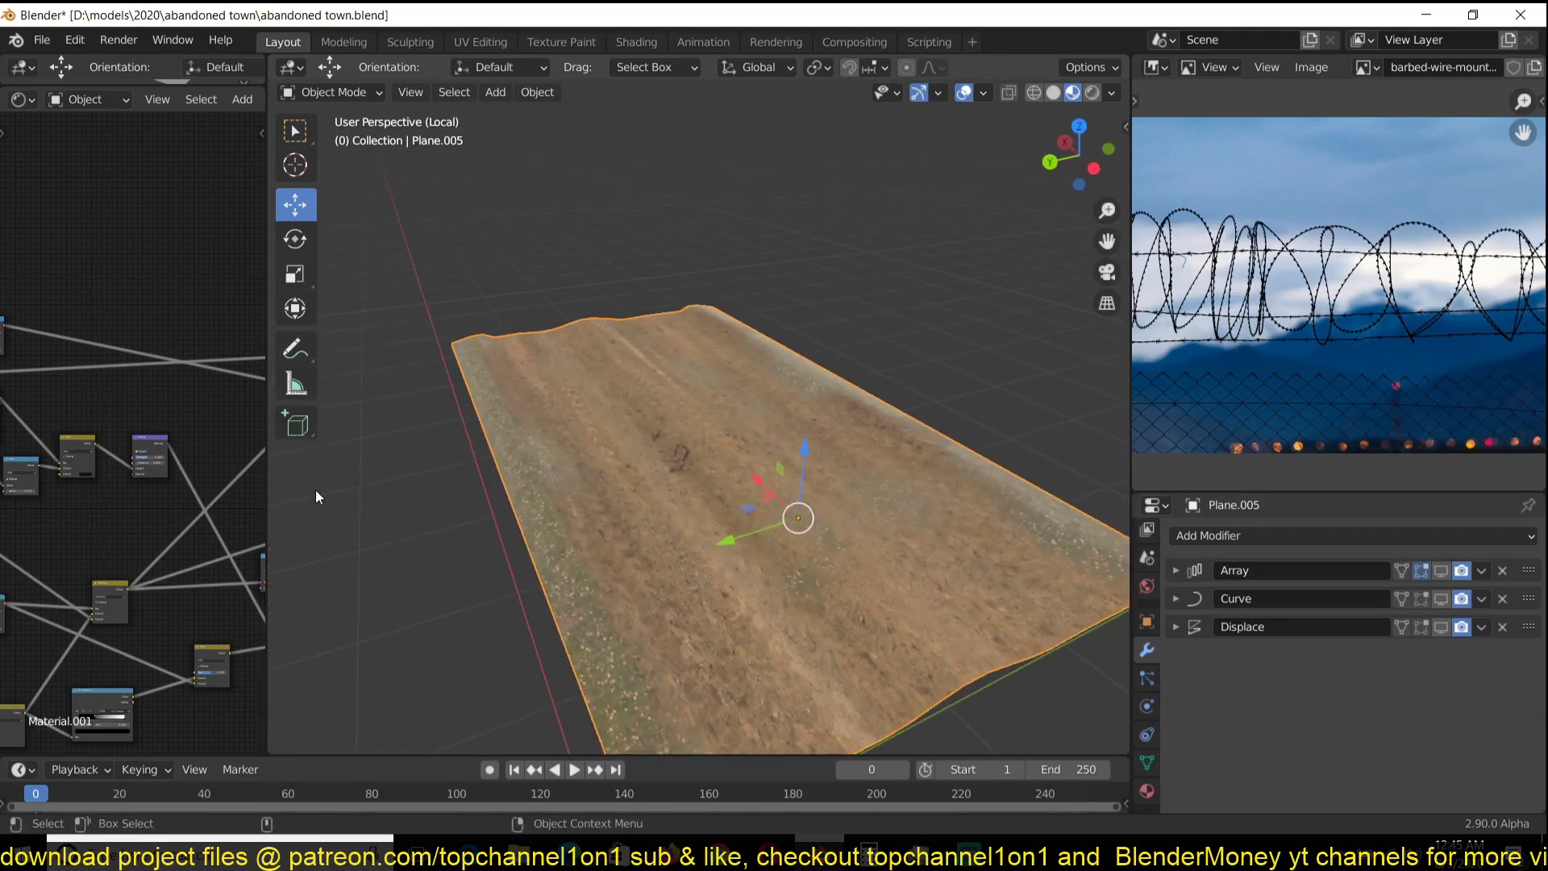
scroll(176, 505, down, 3)
middle_drag(176, 505, 7, 514)
scroll(7, 514, up, 3)
scroll(712, 506, up, 1)
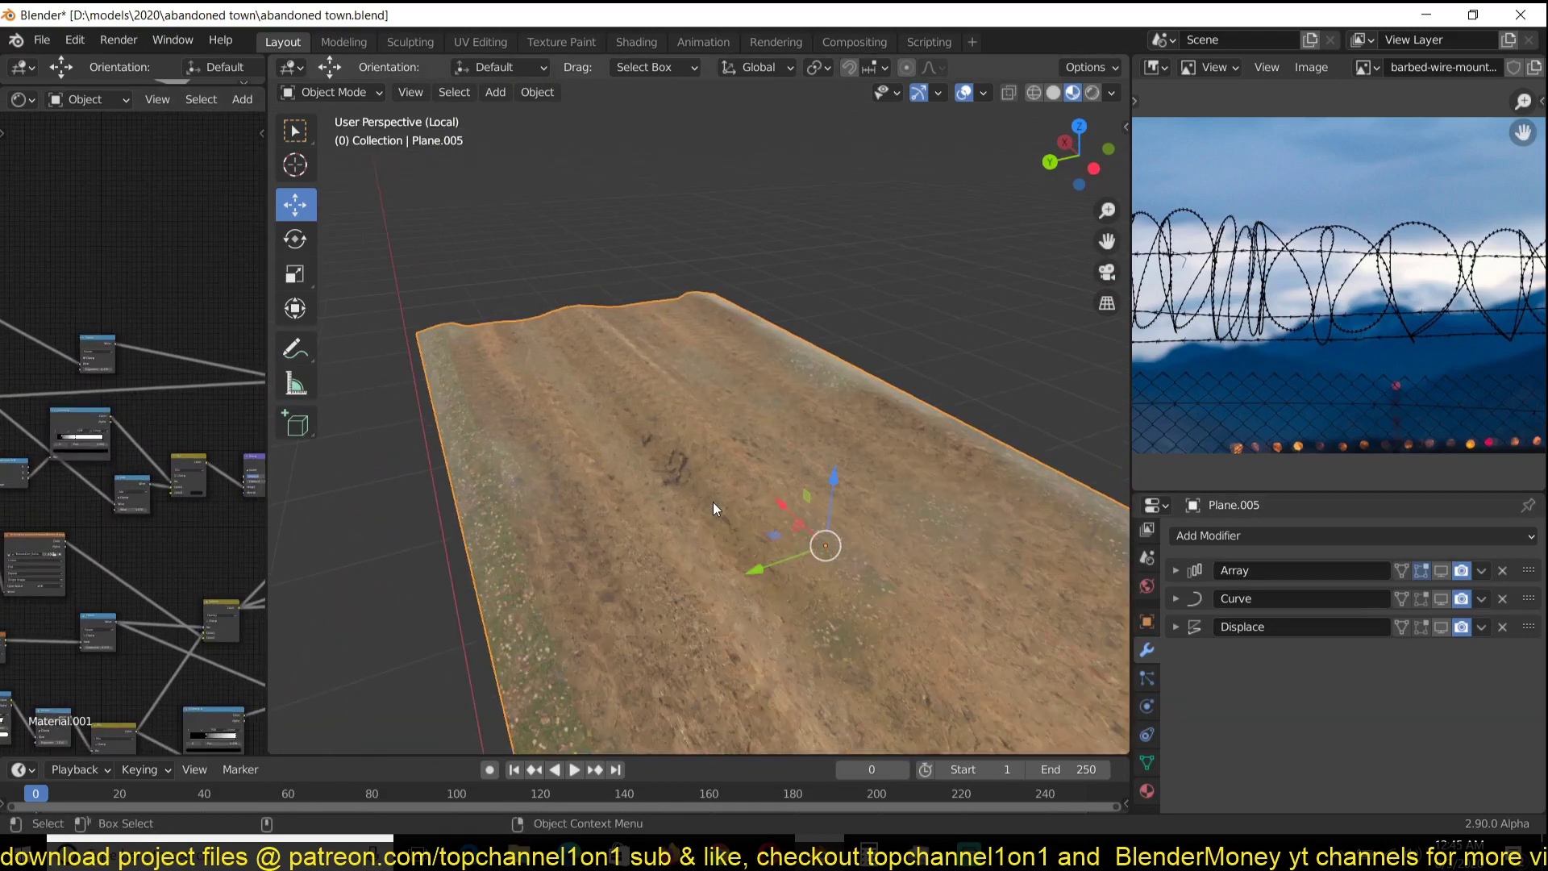
scroll(712, 508, up, 1)
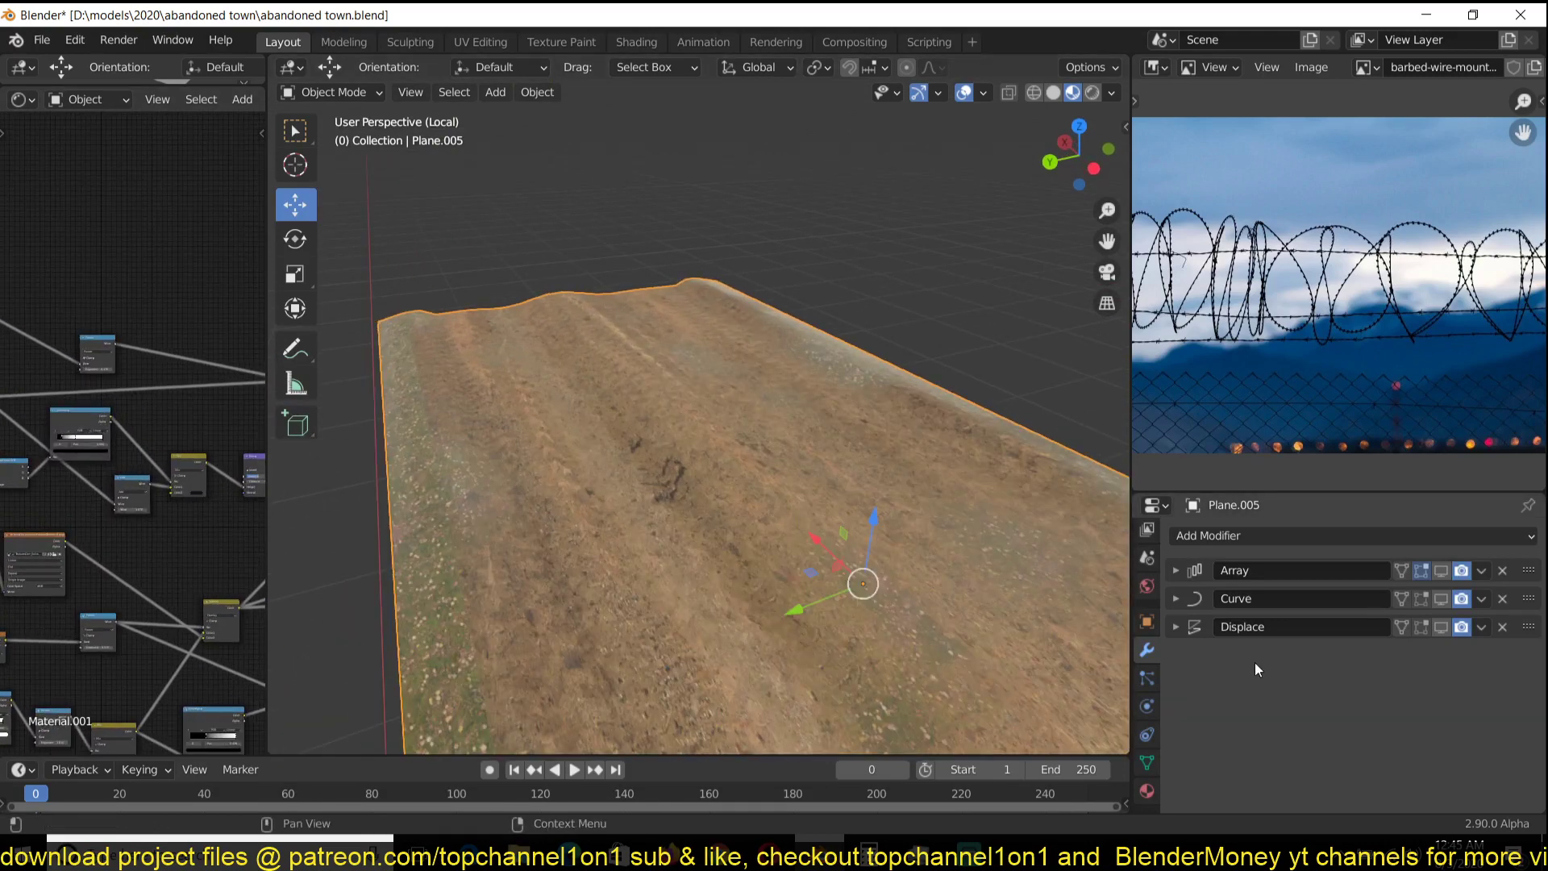
- Inspect the road segment's Col vertex colors in Vertex Paint mode with solid shading
click(1145, 530)
click(1146, 762)
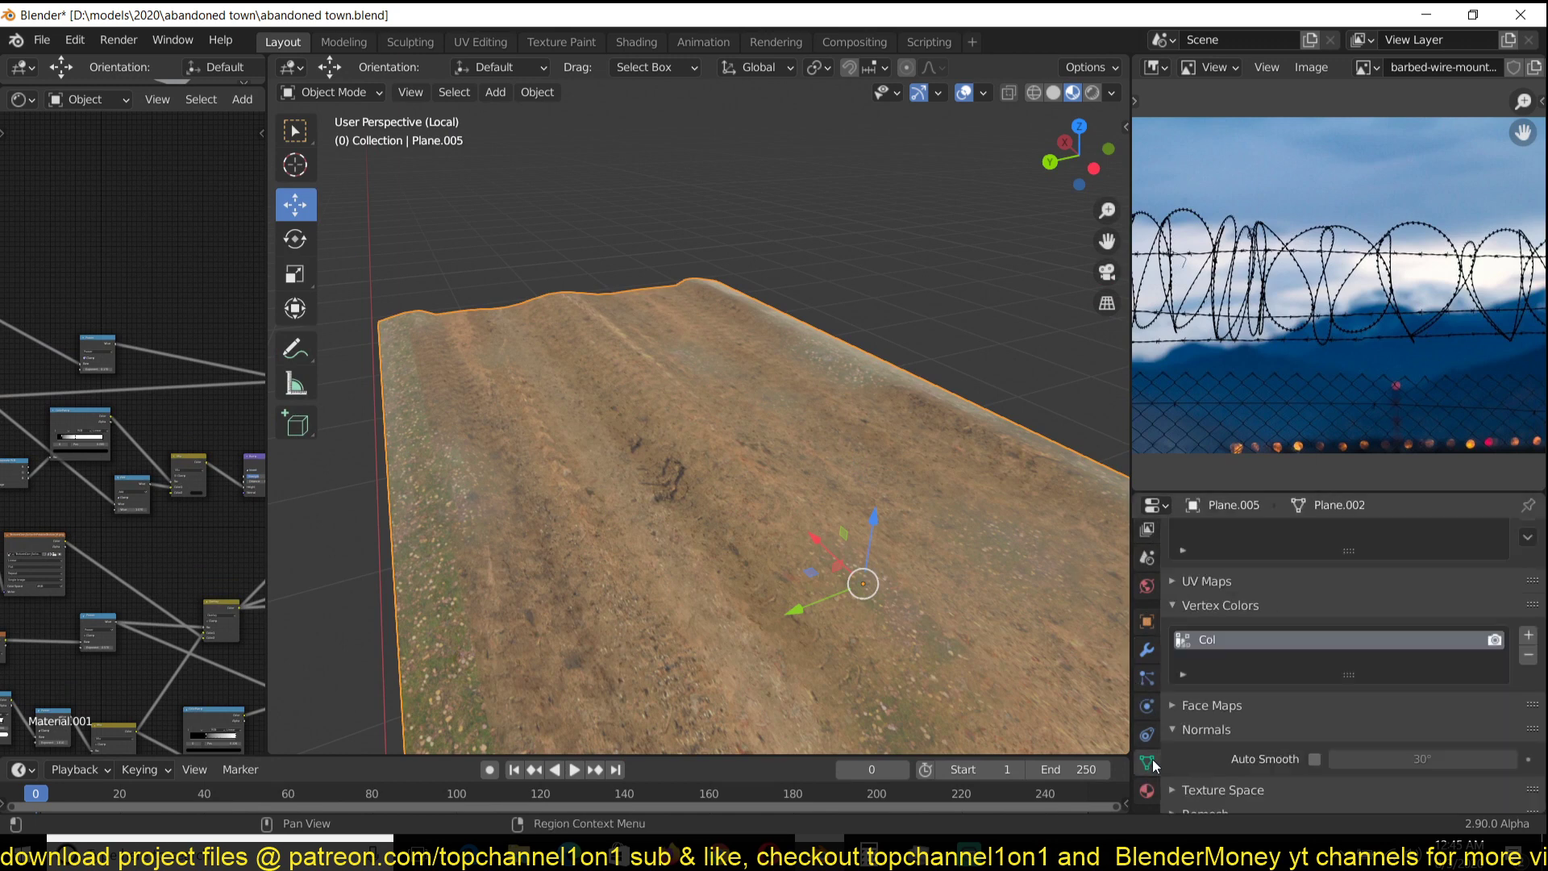
scroll(1216, 716, down, 2)
scroll(1274, 573, up, 3)
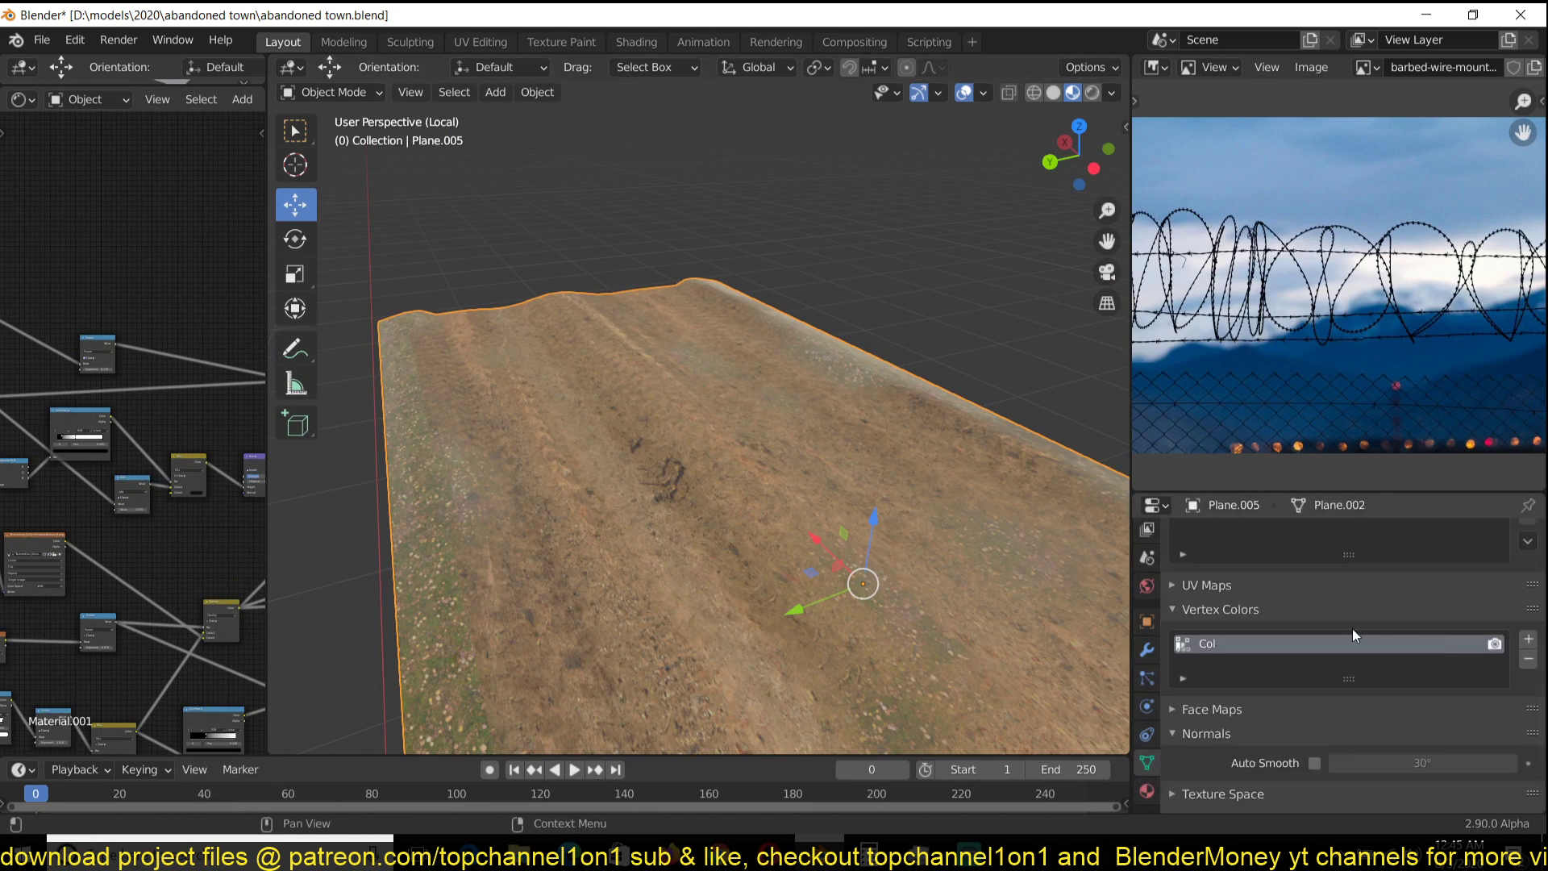
click(339, 92)
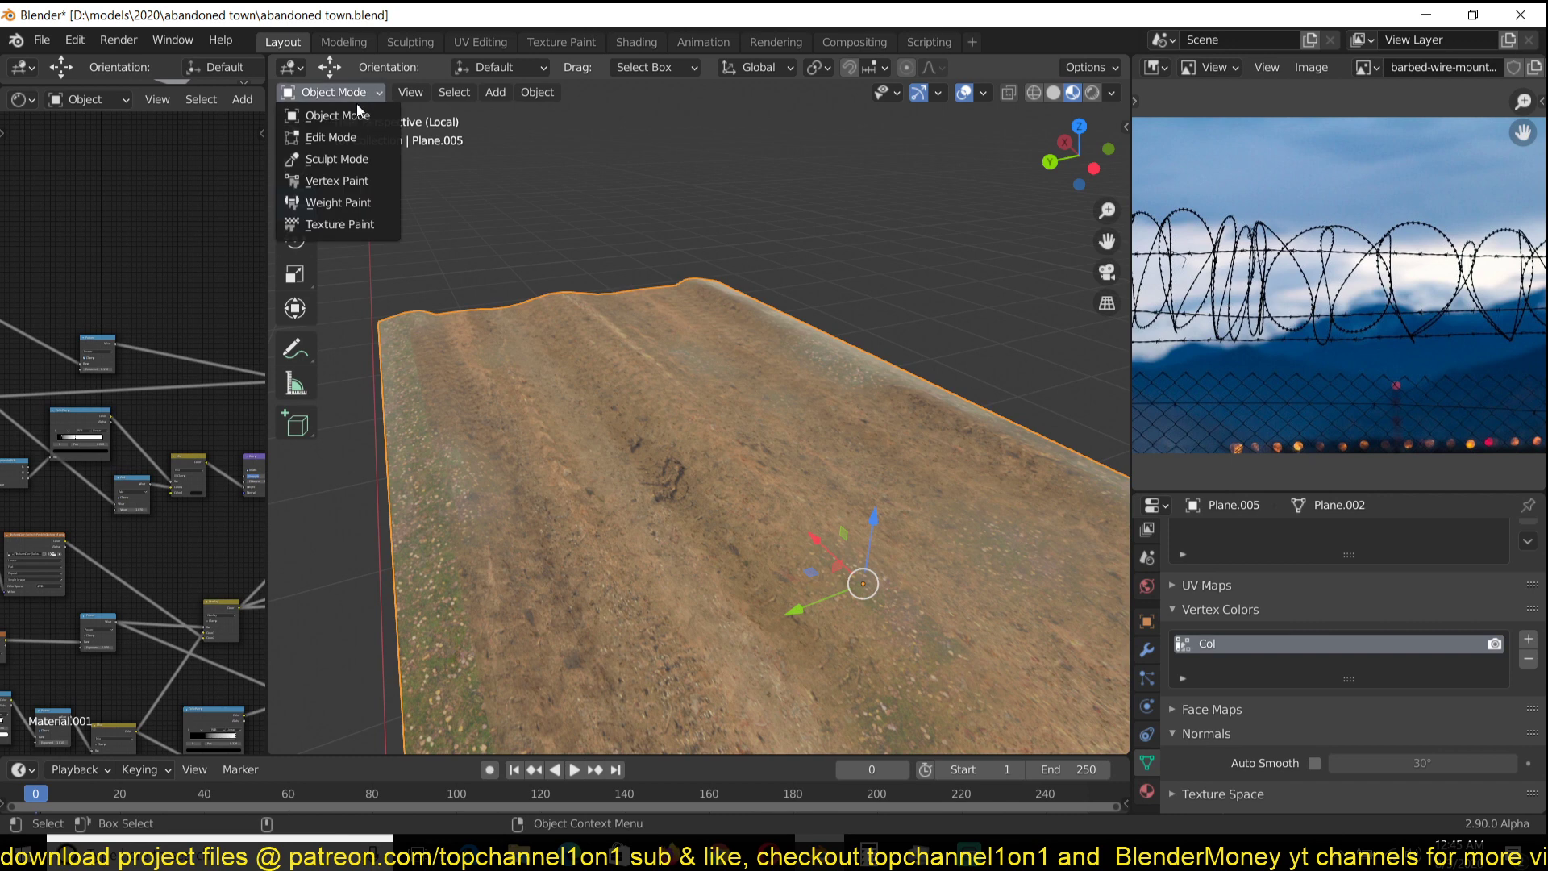
click(355, 182)
middle_drag(500, 121, 448, 146)
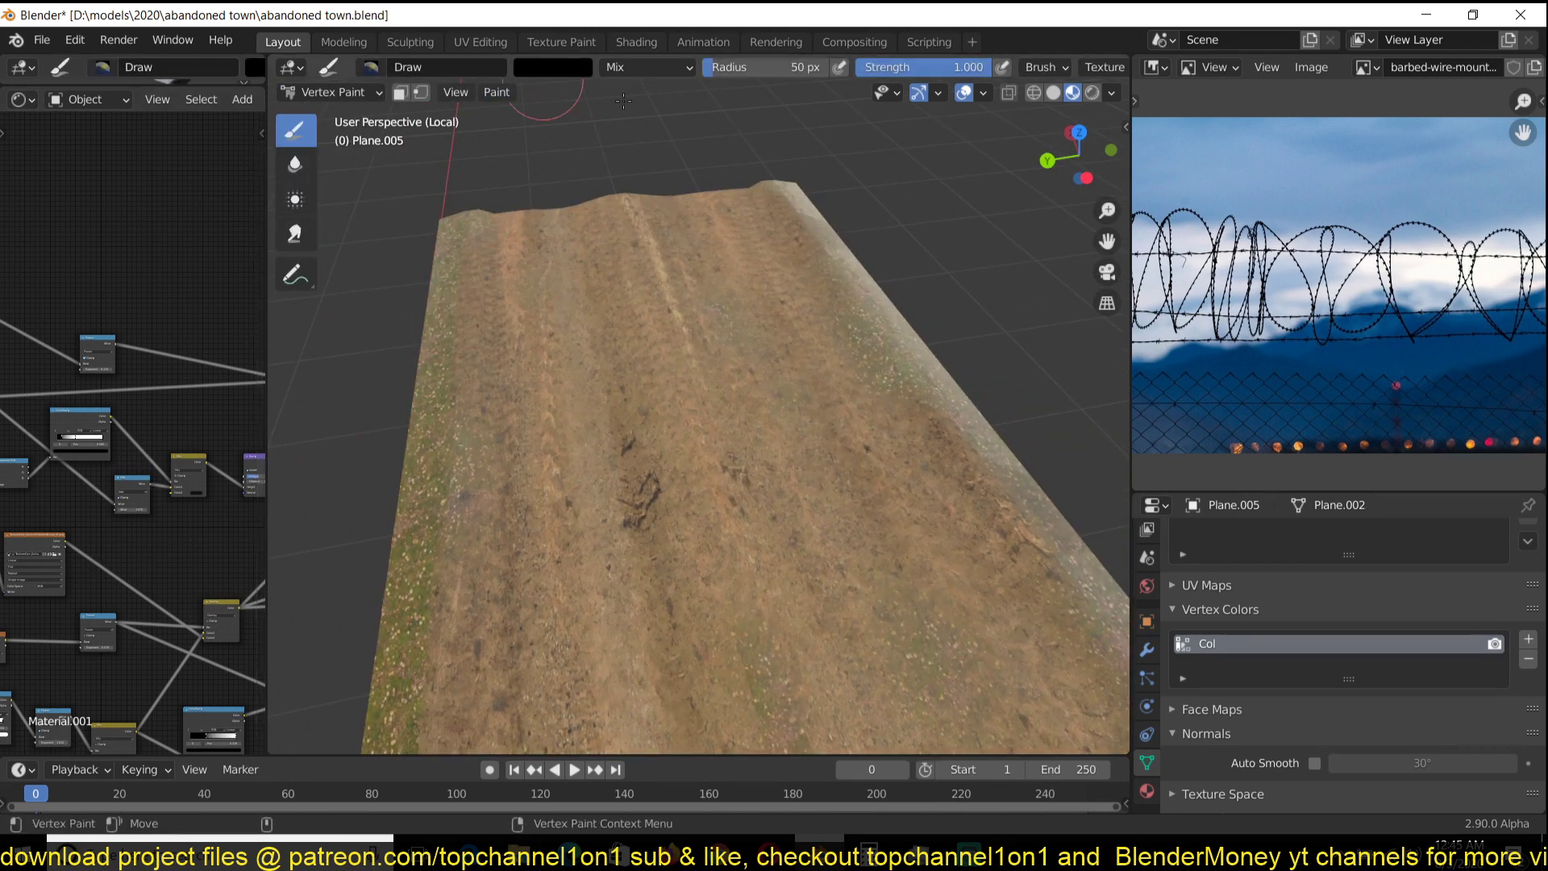
click(1053, 93)
mouse_move(892, 360)
middle_down()
mouse_move(725, 345)
mouse_move(829, 337)
mouse_move(805, 349)
middle_up()
scroll(751, 362, up, 2)
middle_drag(886, 437, 633, 368)
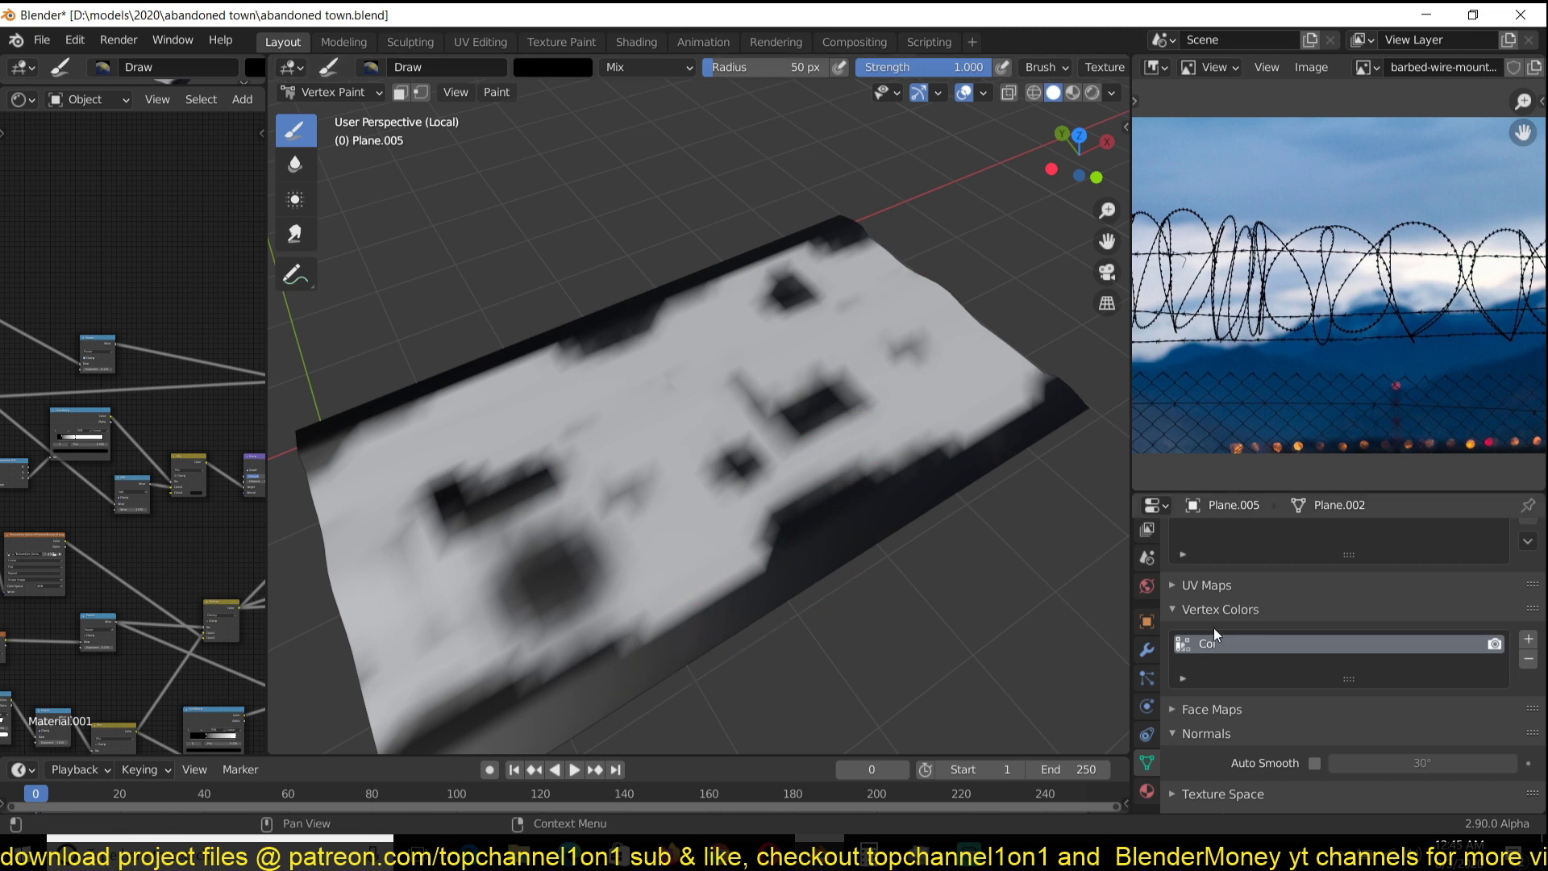
scroll(1237, 647, up, 4)
scroll(1242, 646, down, 3)
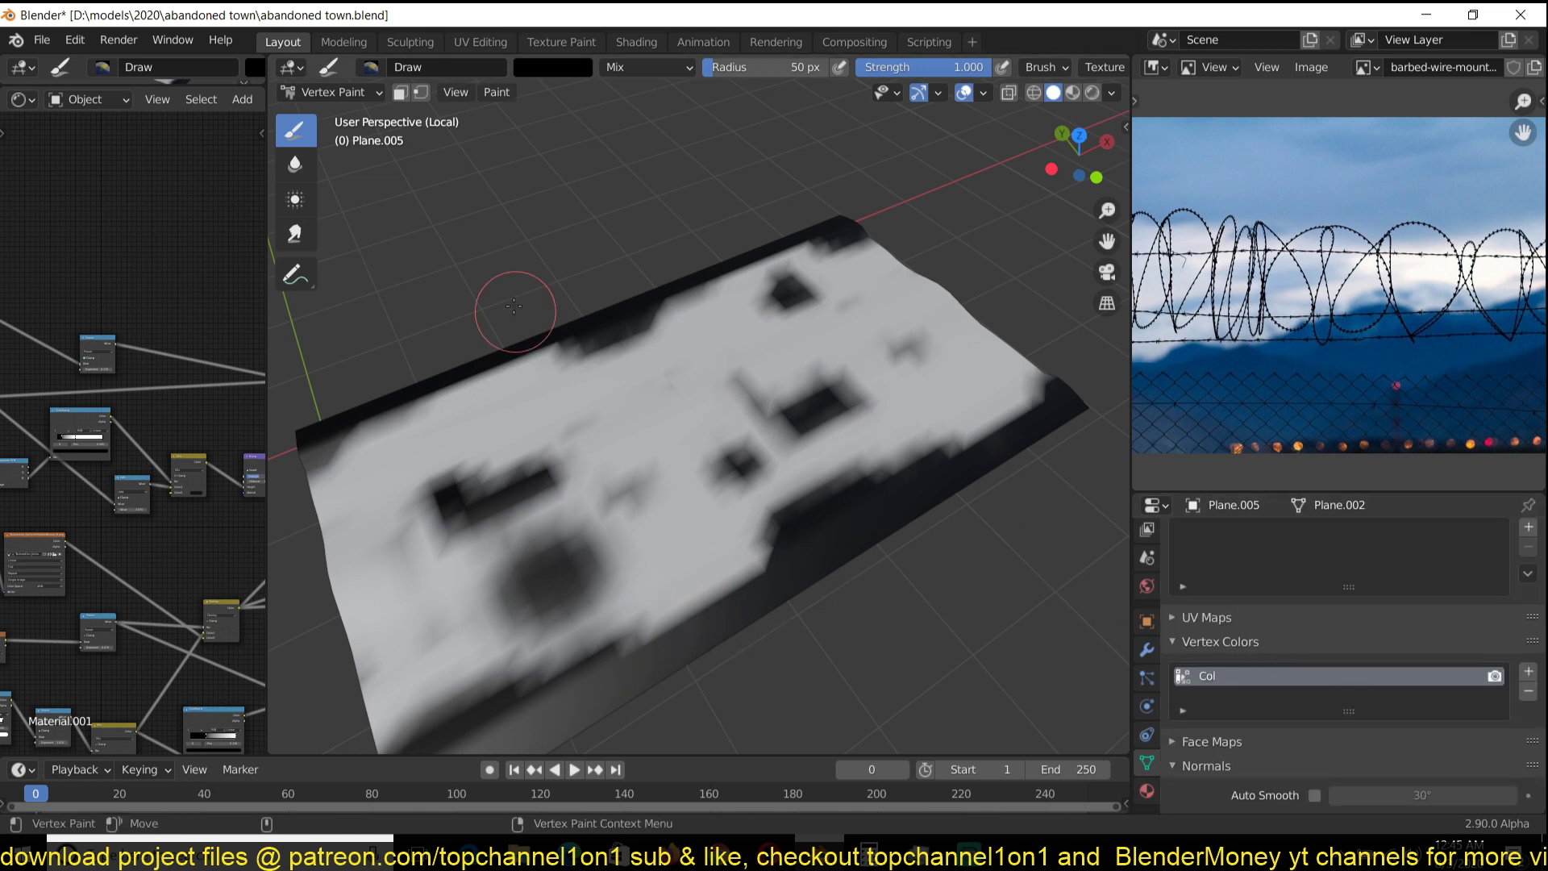
- Return the road segment to Object Mode and switch the viewport back to Material Preview shading
click(331, 92)
click(327, 114)
middle_drag(574, 357, 695, 308)
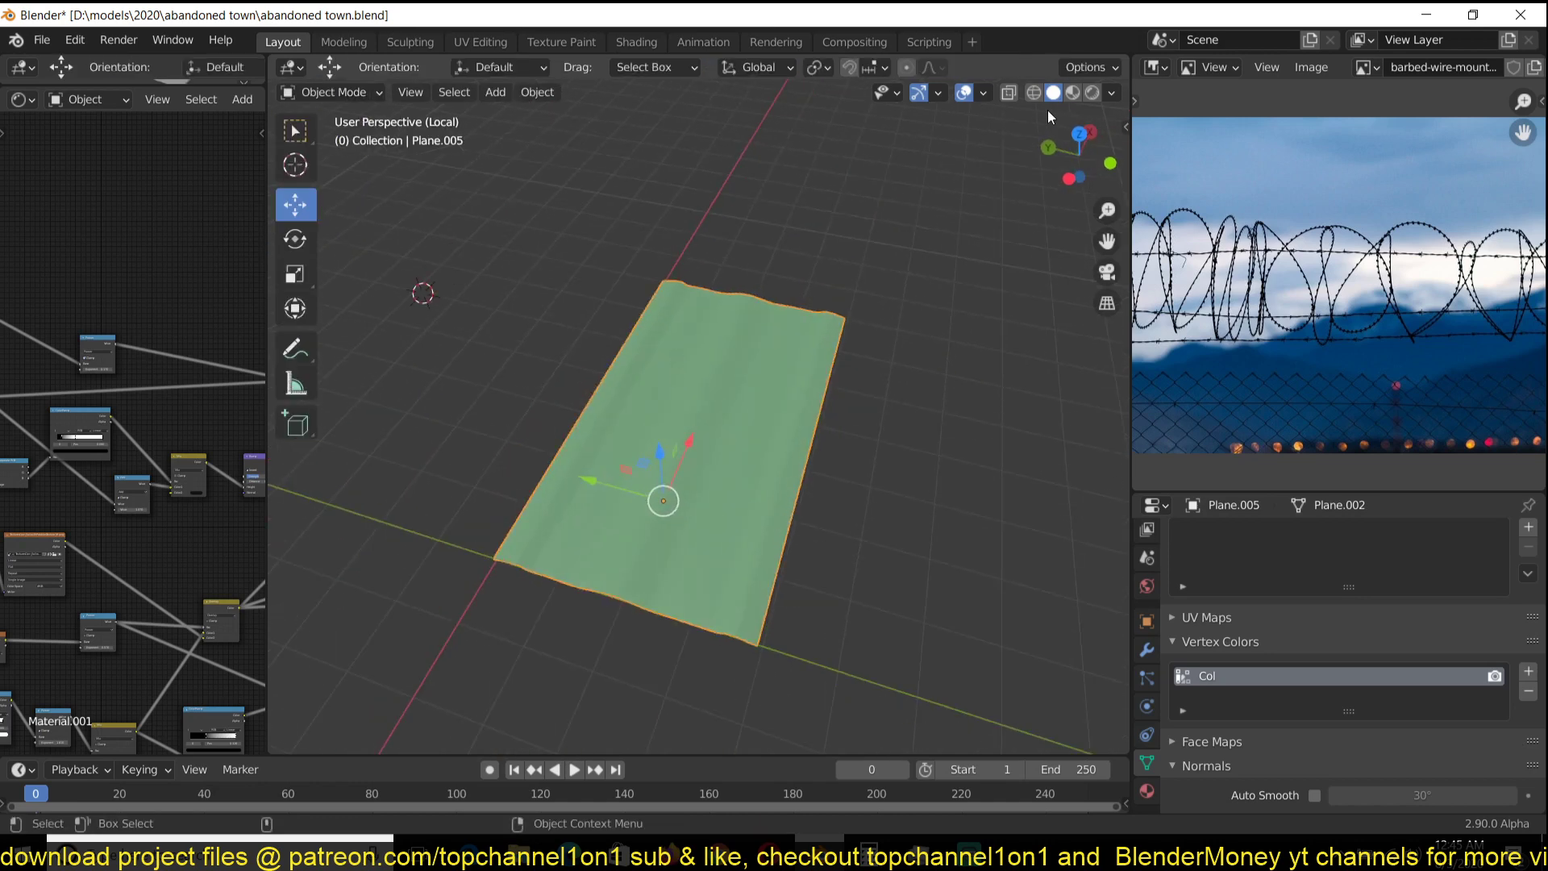
click(1072, 92)
scroll(142, 94, down, 3)
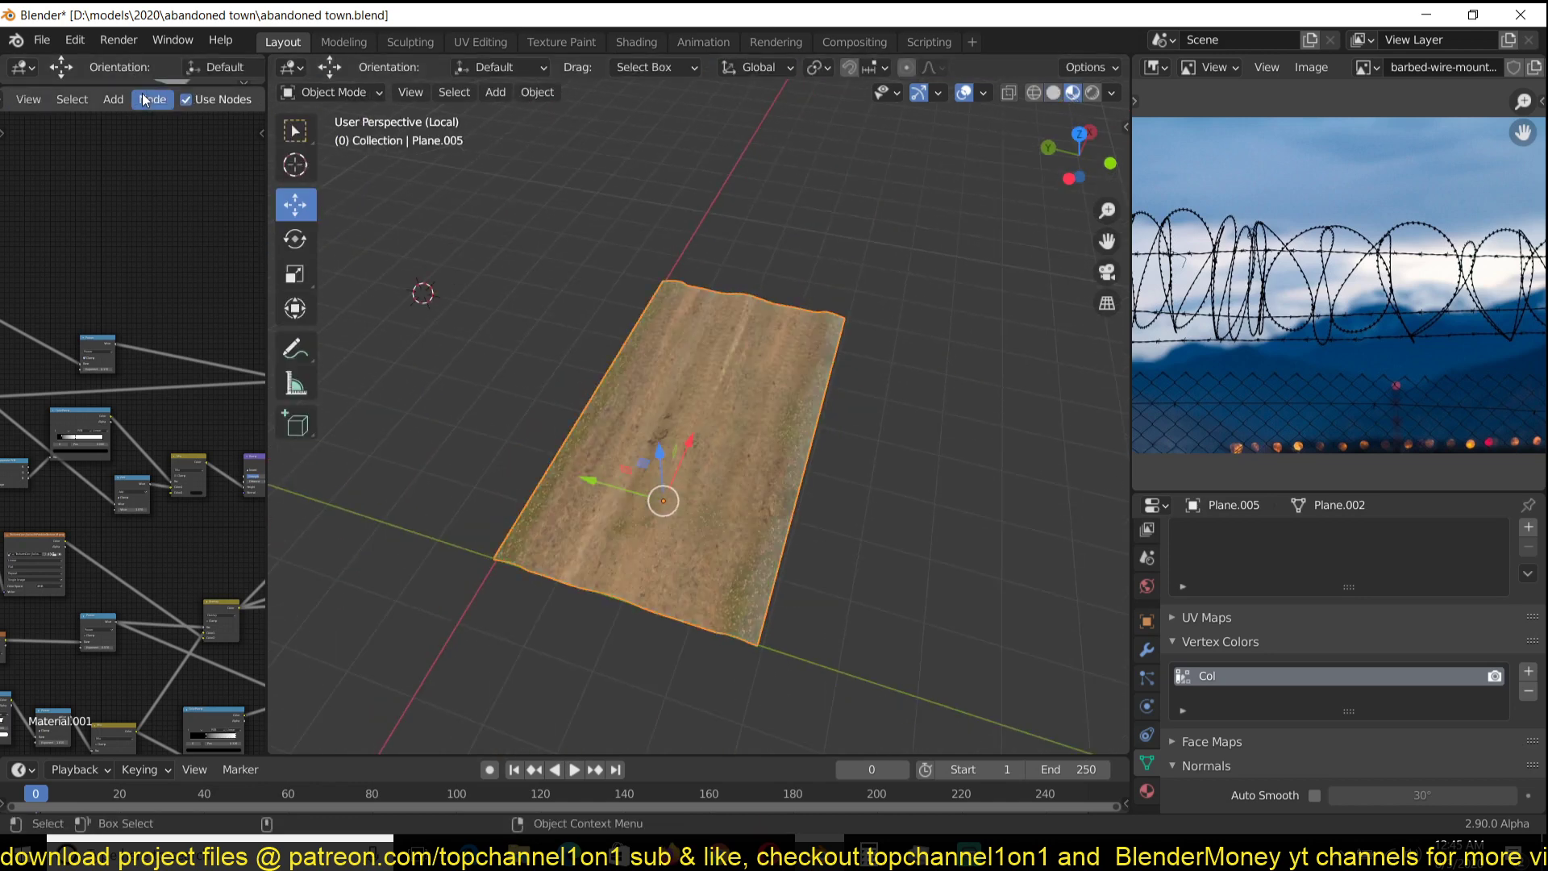
- Unlink the existing ground material from the isolated road segment
scroll(142, 94, down, 6)
scroll(197, 91, down, 6)
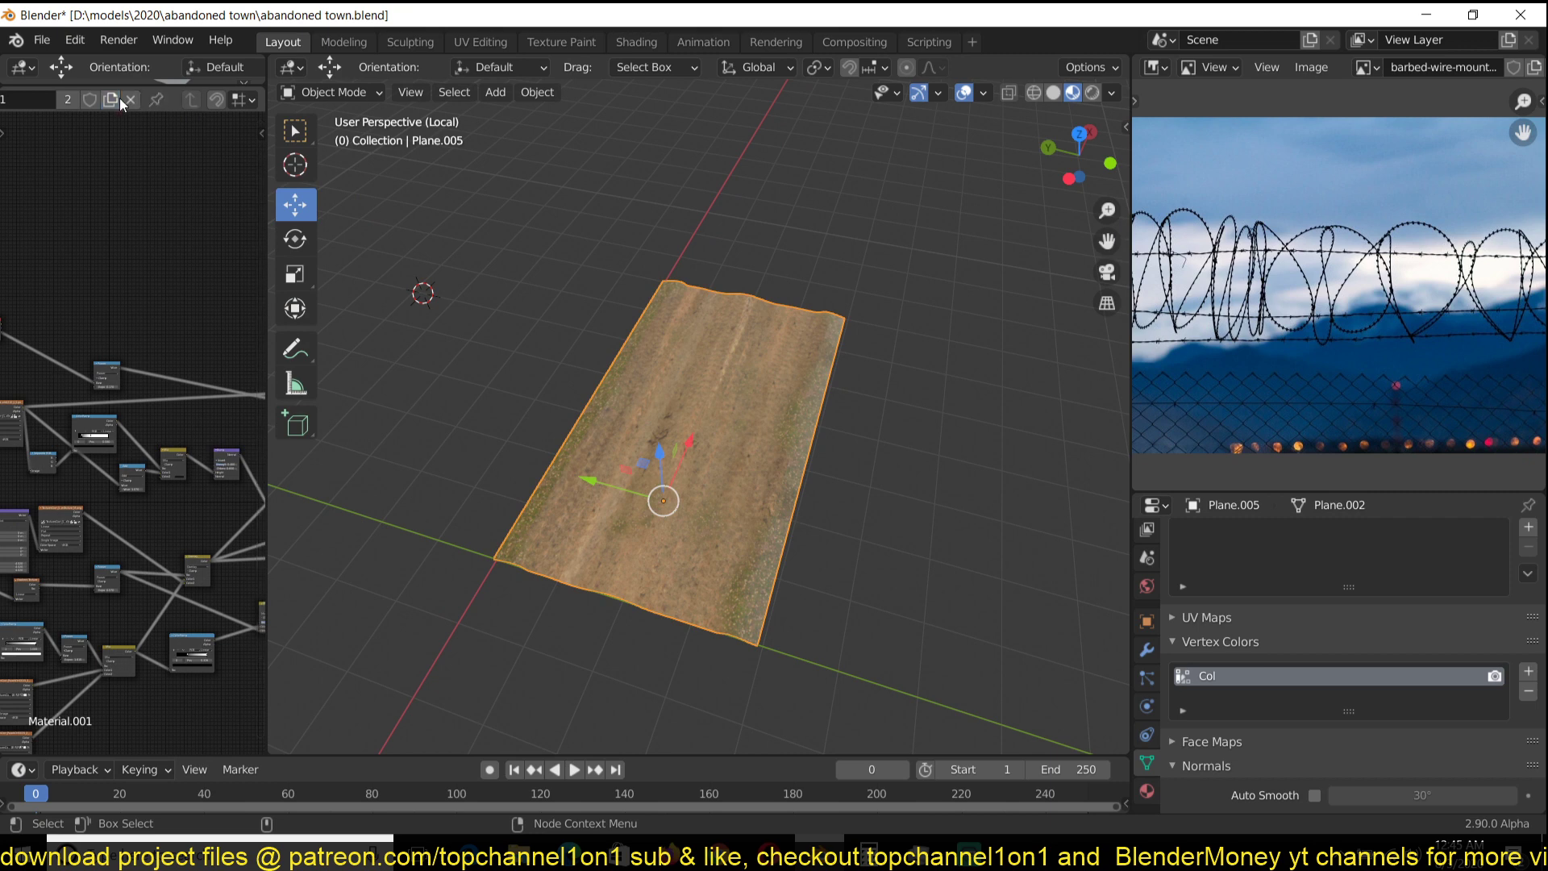
click(130, 99)
scroll(611, 390, up, 3)
scroll(583, 334, down, 1)
scroll(583, 334, down, 1)
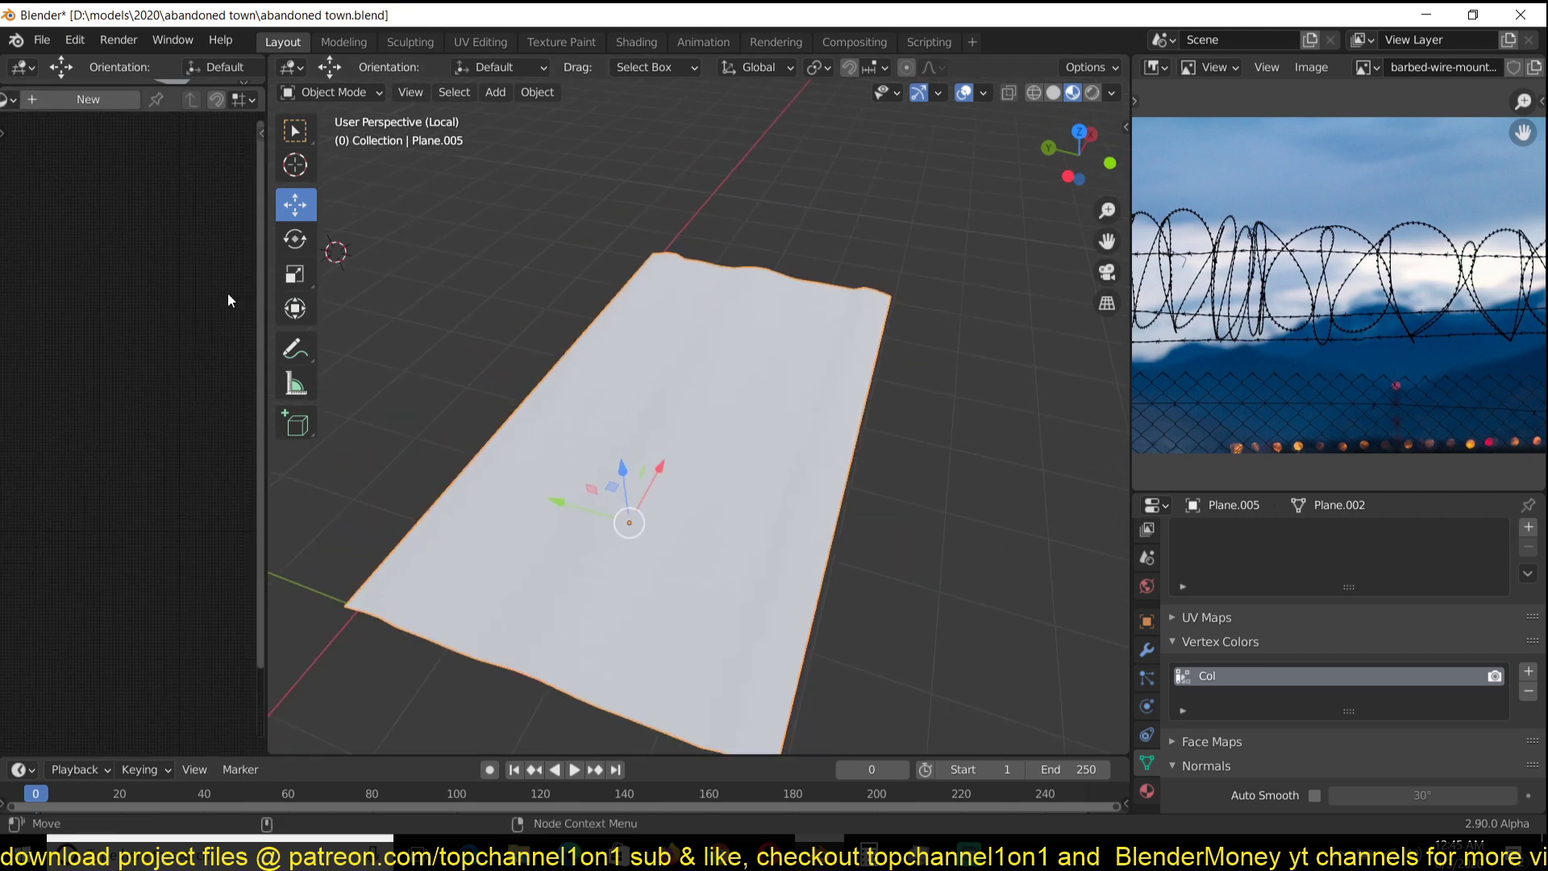
- Widen the node editor and create a new material for the road segment
drag(267, 208, 453, 197)
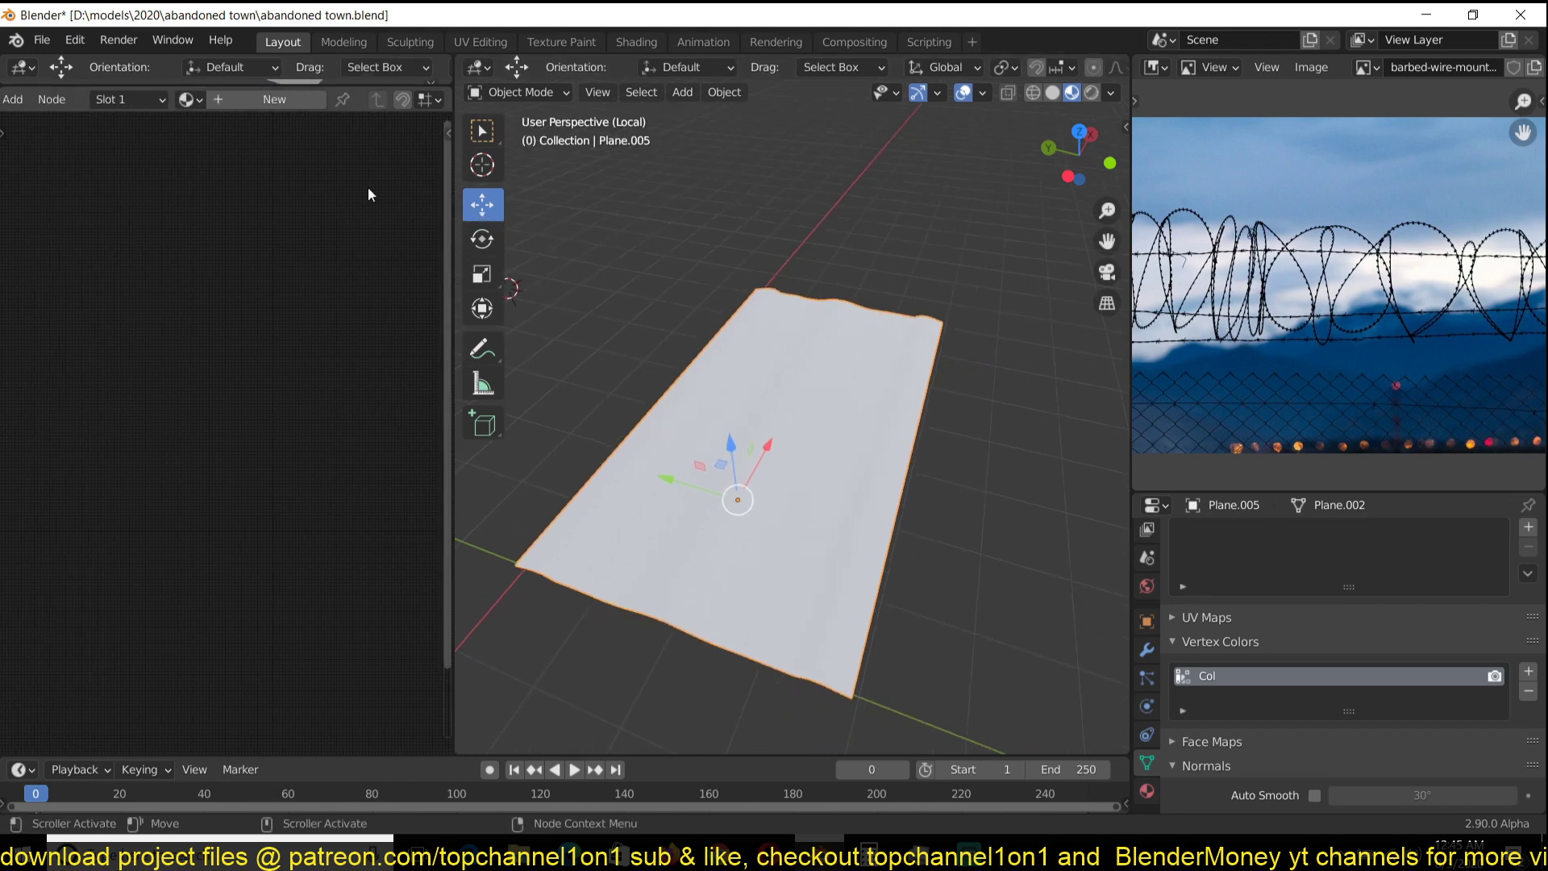
click(268, 105)
key(Home)
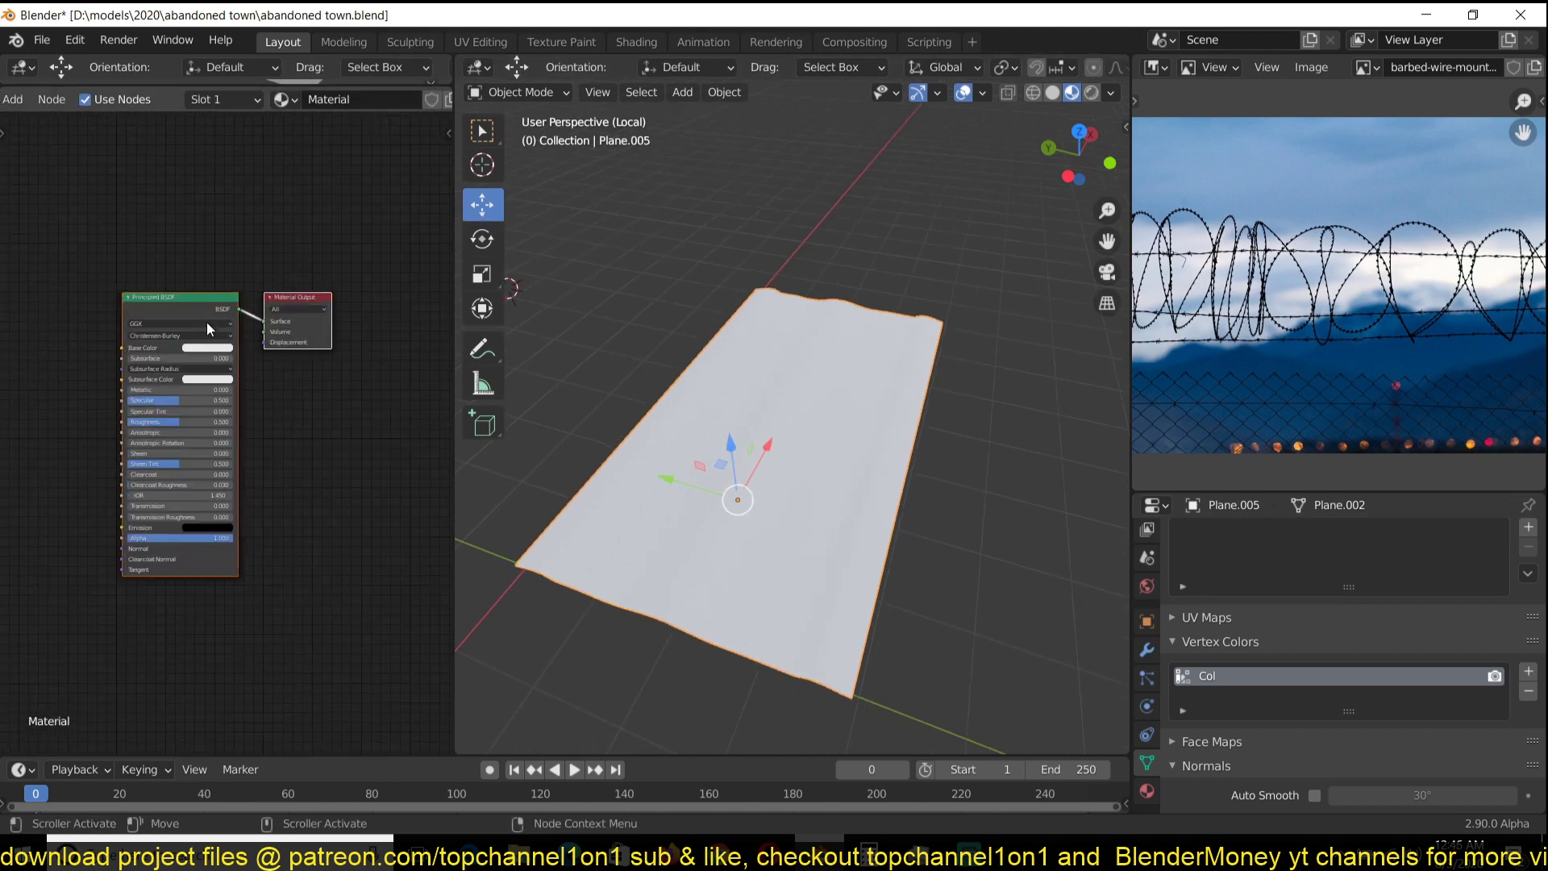
click(191, 229)
middle_drag(147, 258, 314, 258)
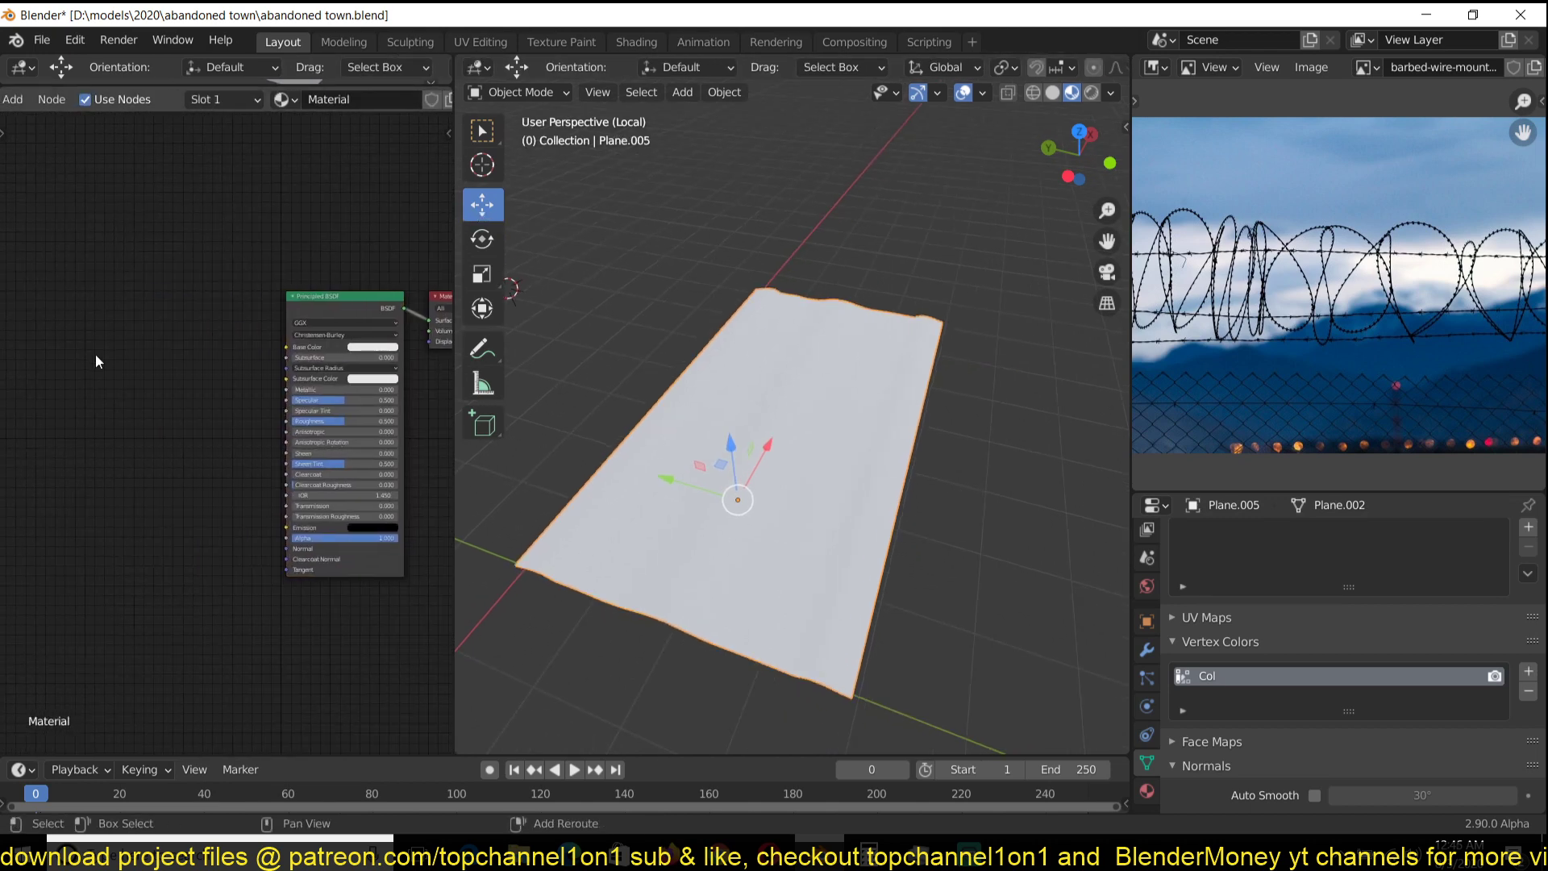
- Add an RGB input node beside the Principled BSDF and set its color to a saturated green
key(shift+a)
mouse_move(110, 464)
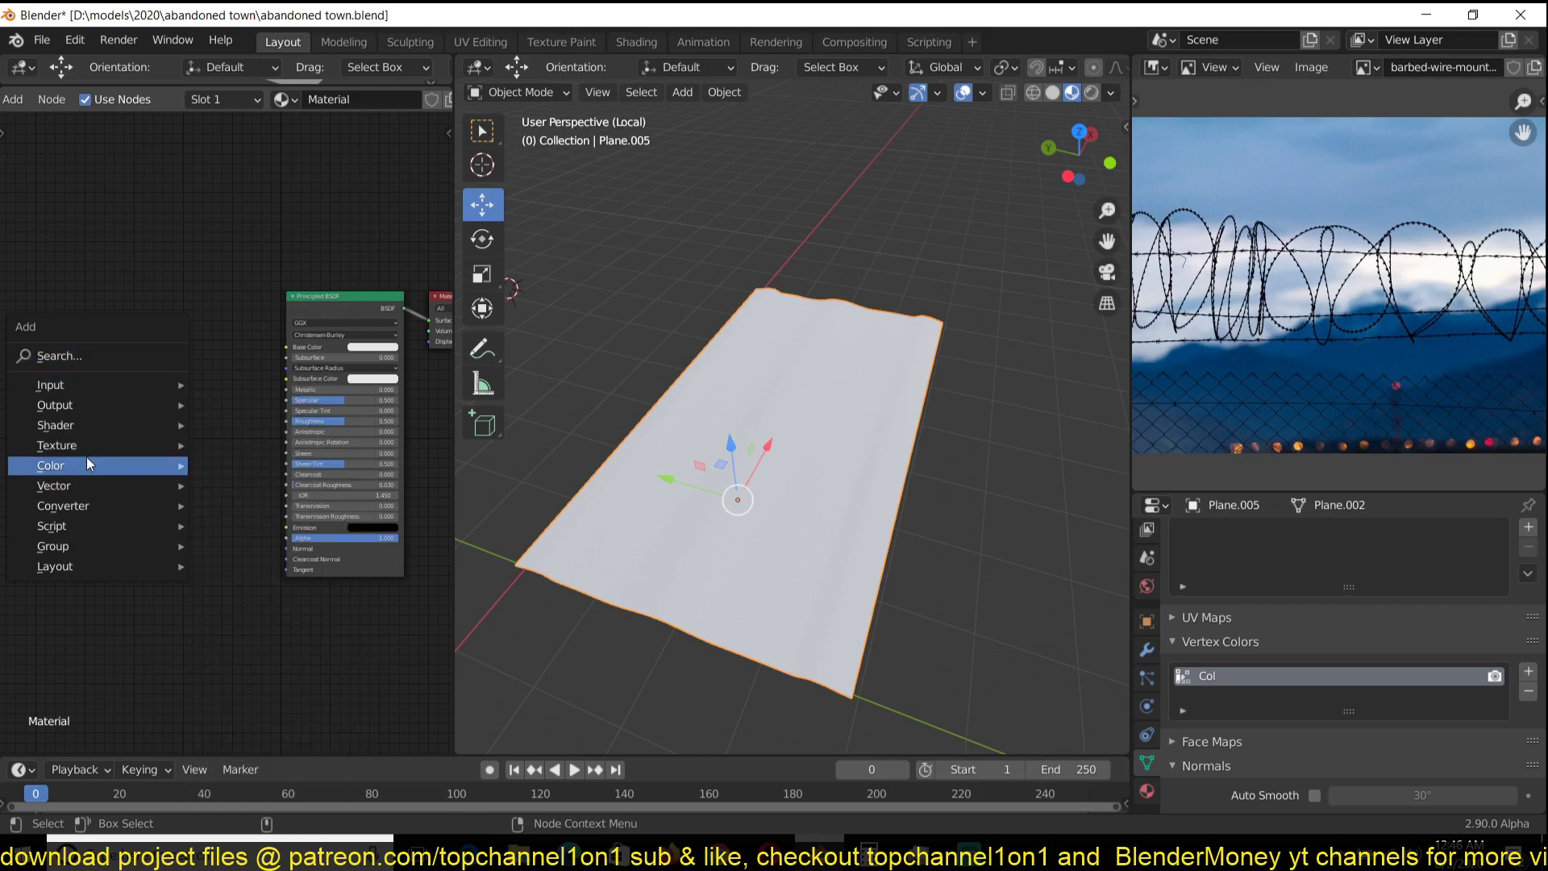
mouse_move(91, 384)
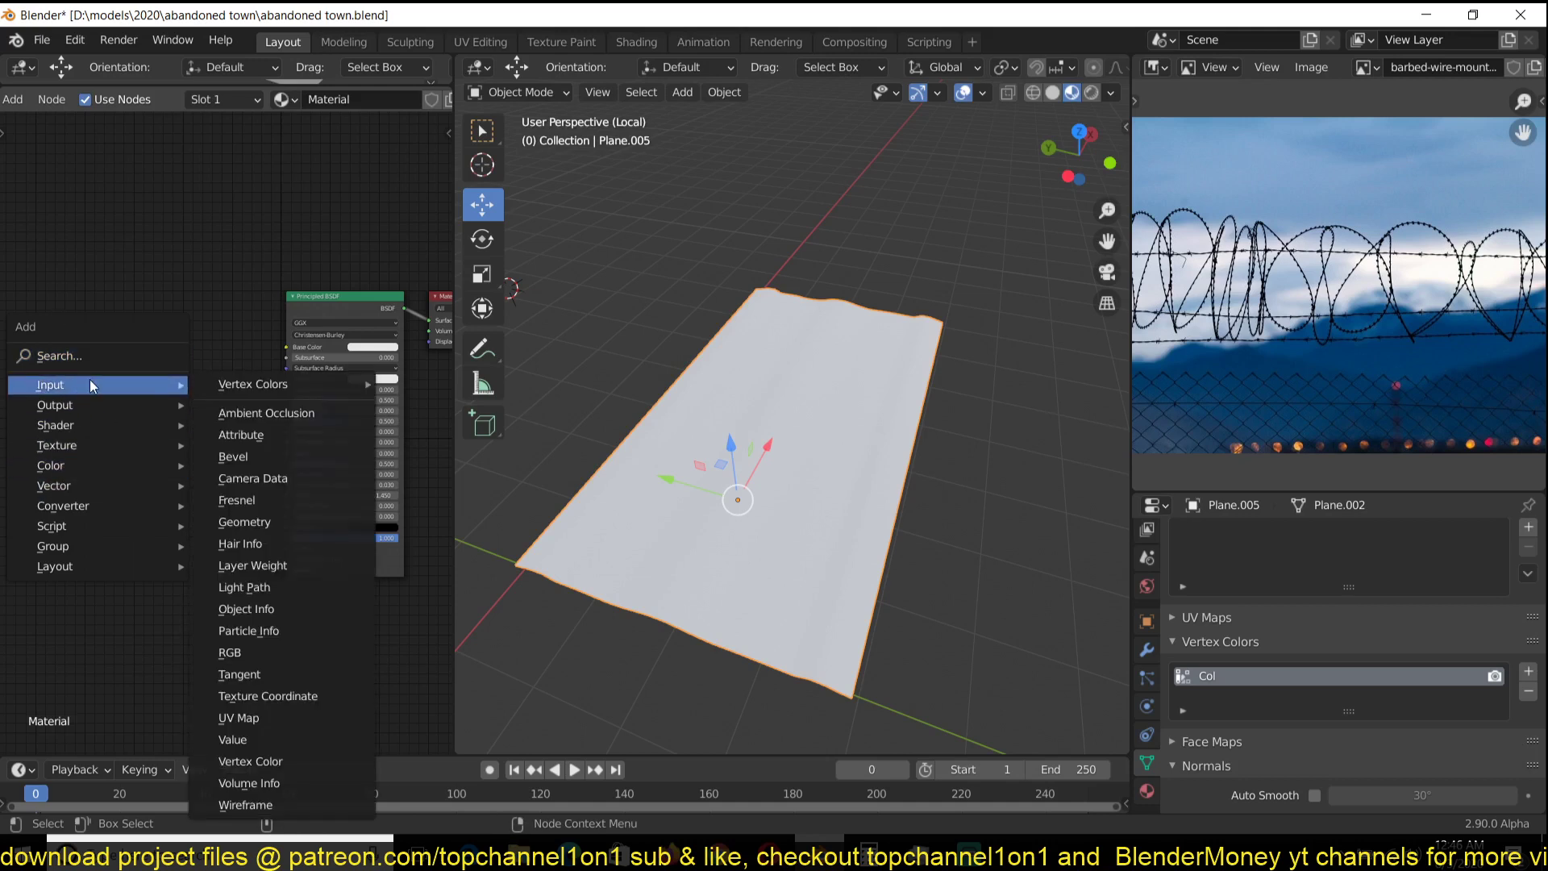
click(245, 654)
click(56, 274)
scroll(113, 340, up, 2)
middle_drag(125, 344, 248, 441)
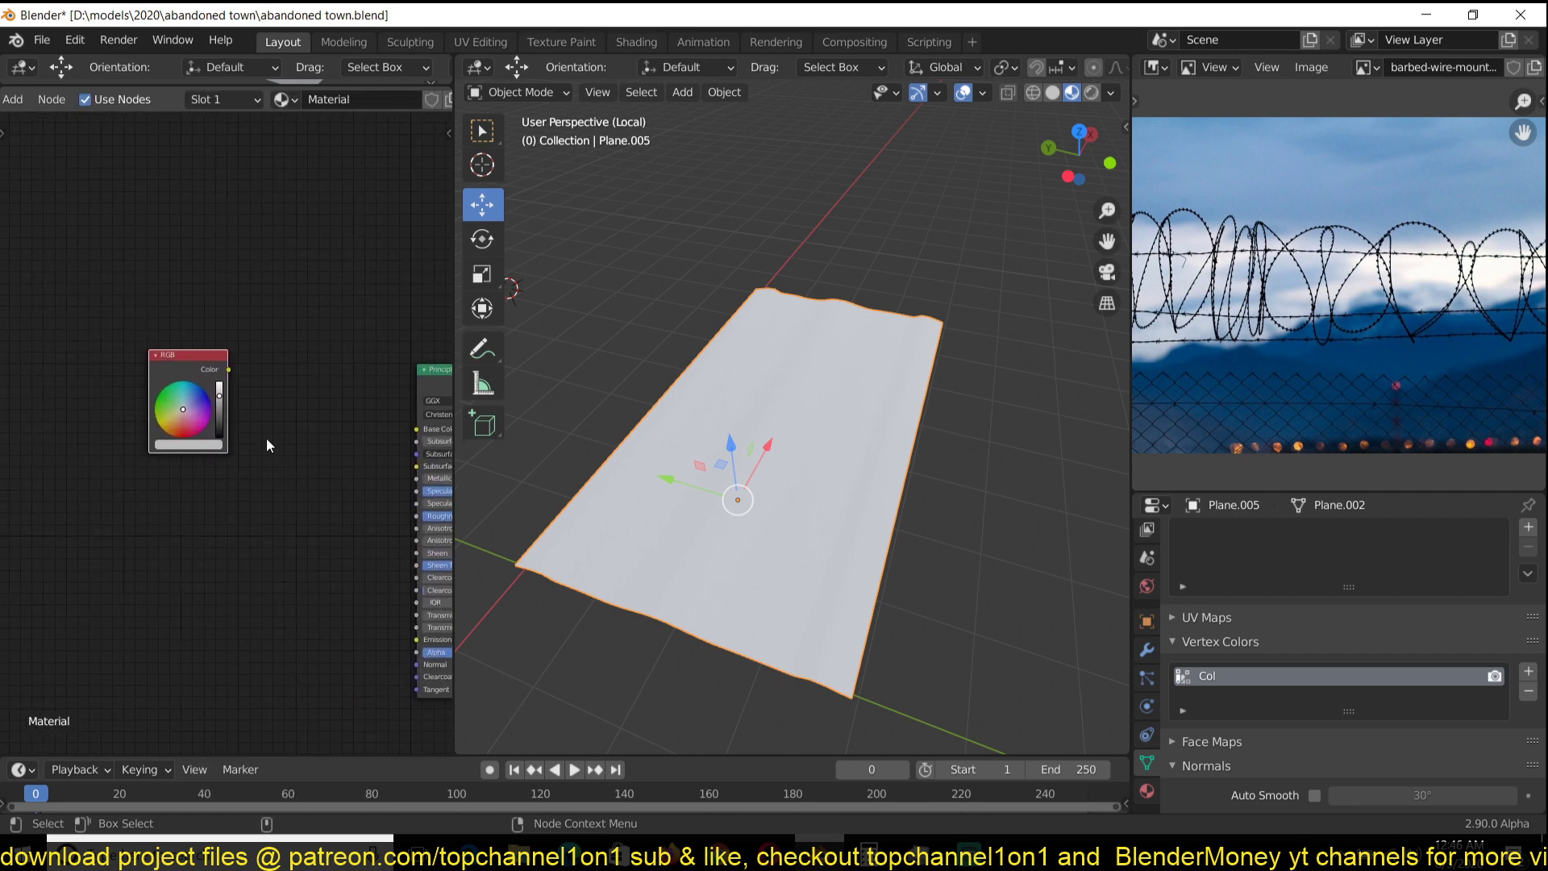
scroll(197, 402, up, 4)
mouse_move(181, 390)
mouse_down()
mouse_move(187, 367)
mouse_move(129, 390)
mouse_up()
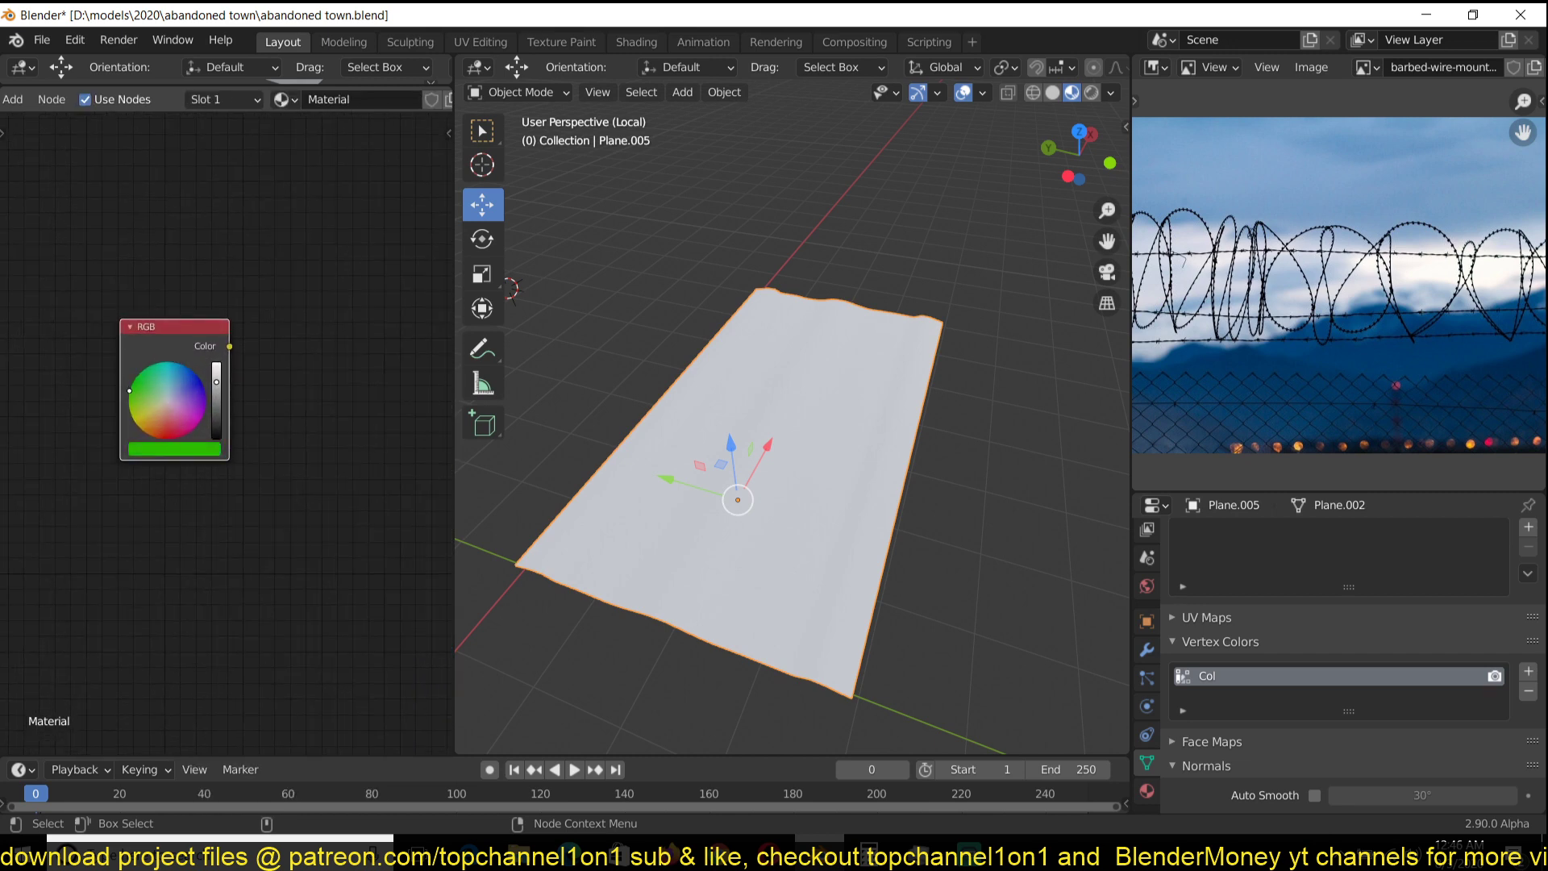
- Duplicate the green RGB node, place the copy directly below it and set its color to dark brown
scroll(172, 355, down, 2)
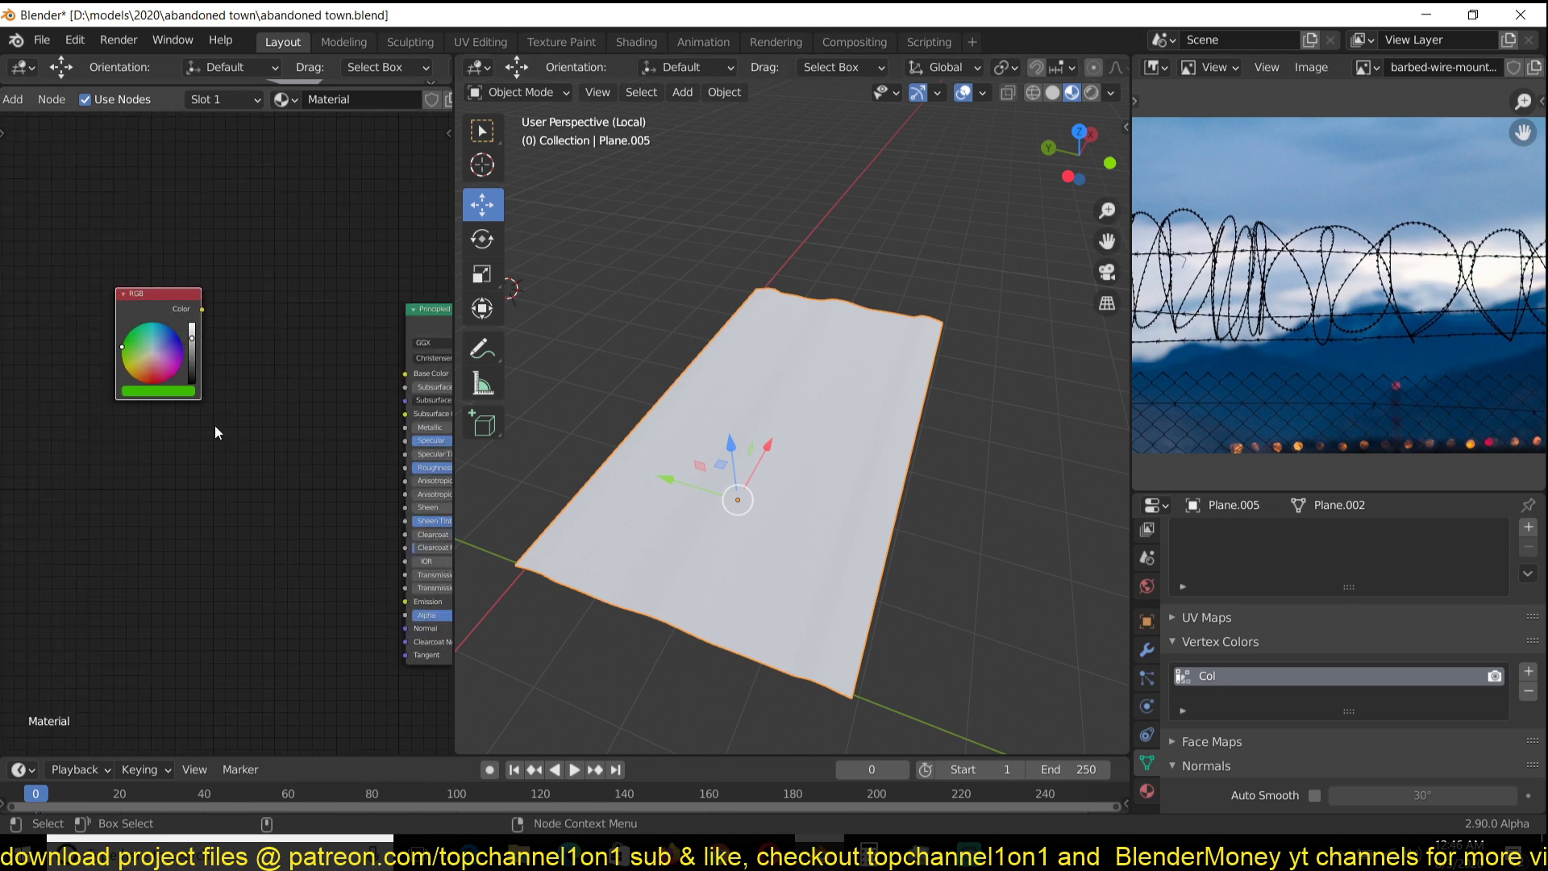
scroll(215, 424, up, 1)
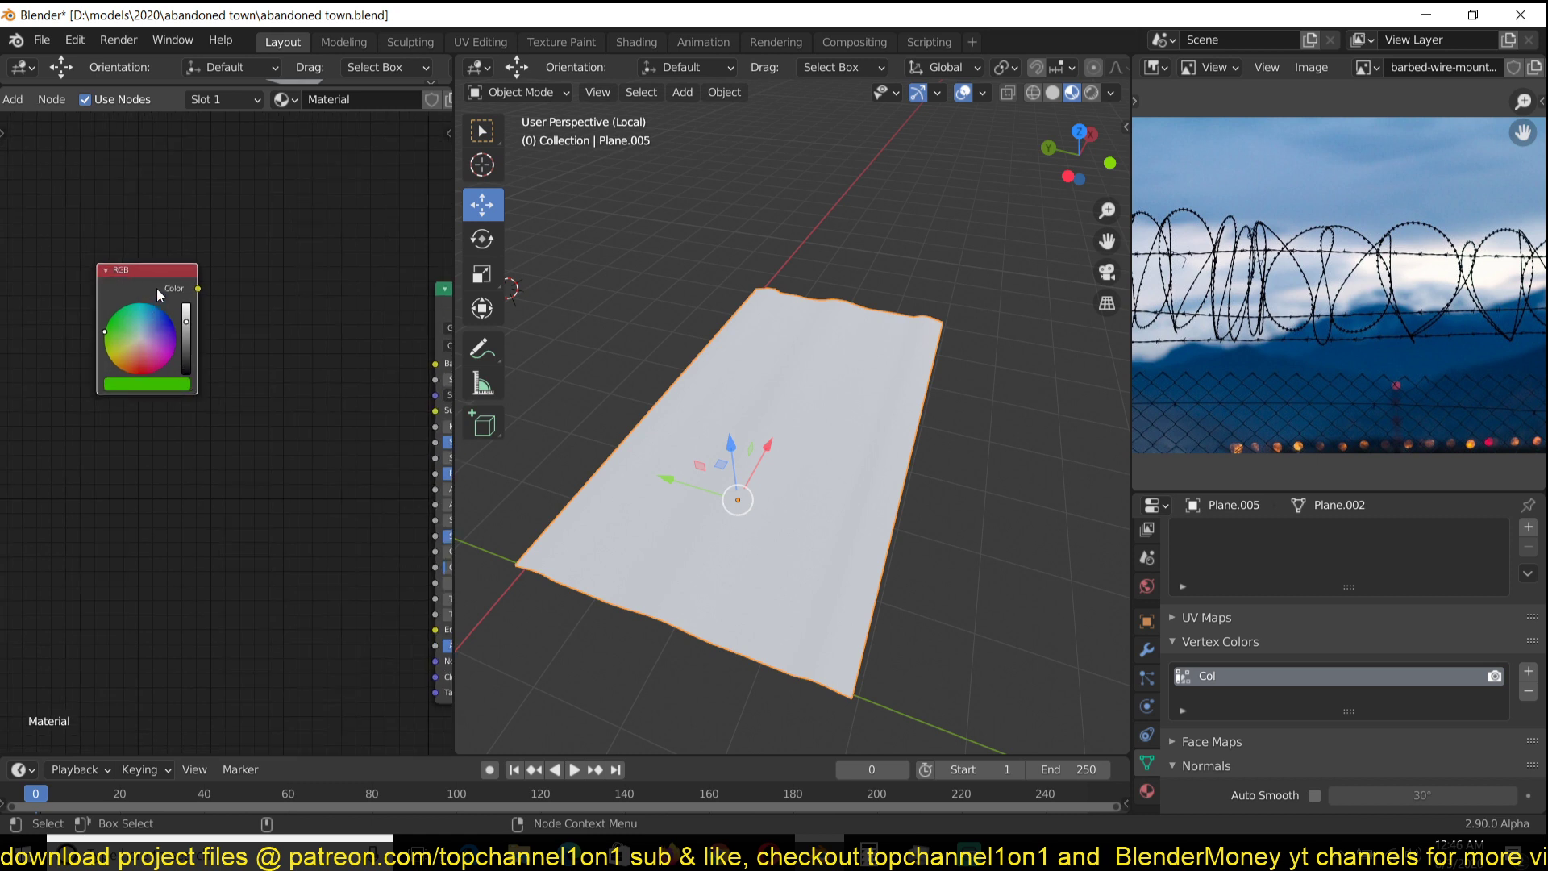
key(shift+d)
click(155, 431)
click(150, 535)
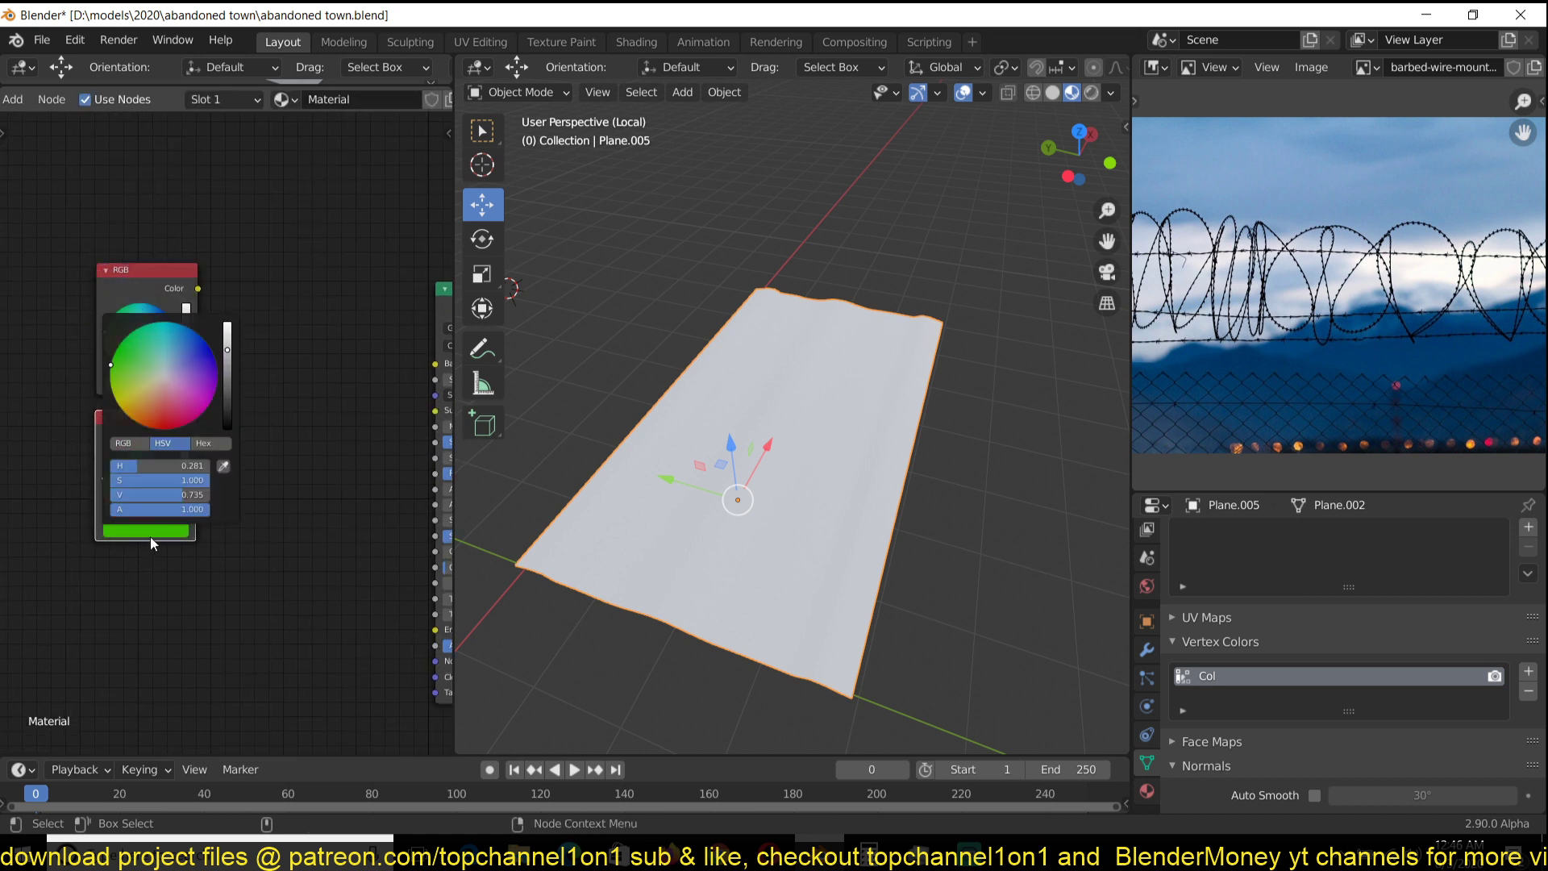
drag(172, 380, 141, 416)
drag(227, 352, 227, 402)
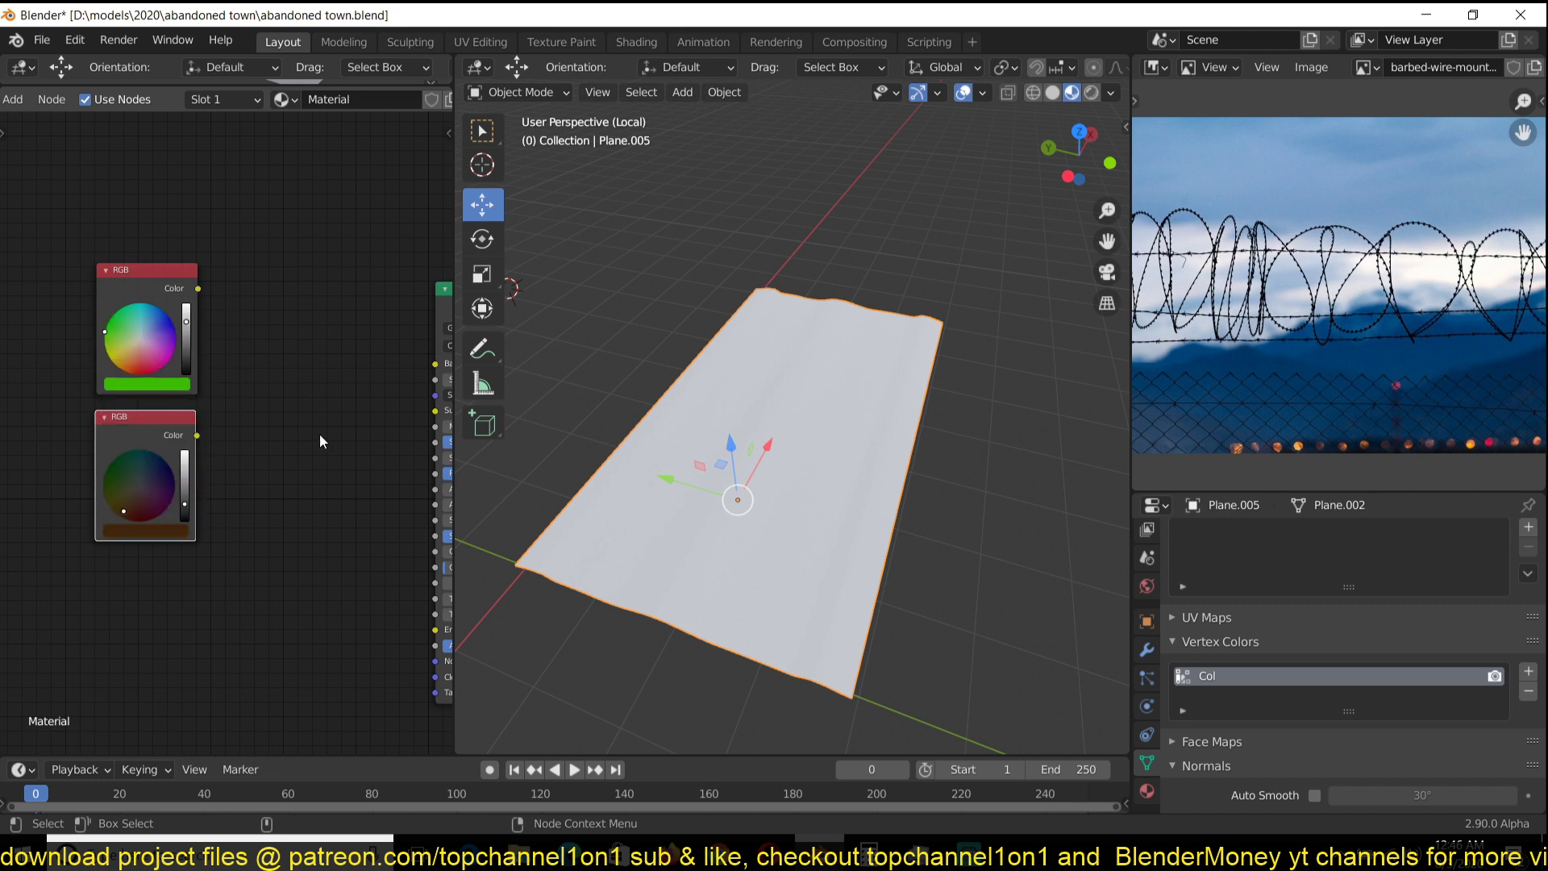
- Duplicate the brown RGB node, place the copy below it and set its color to dark blue-gray
key(shift+d)
click(146, 632)
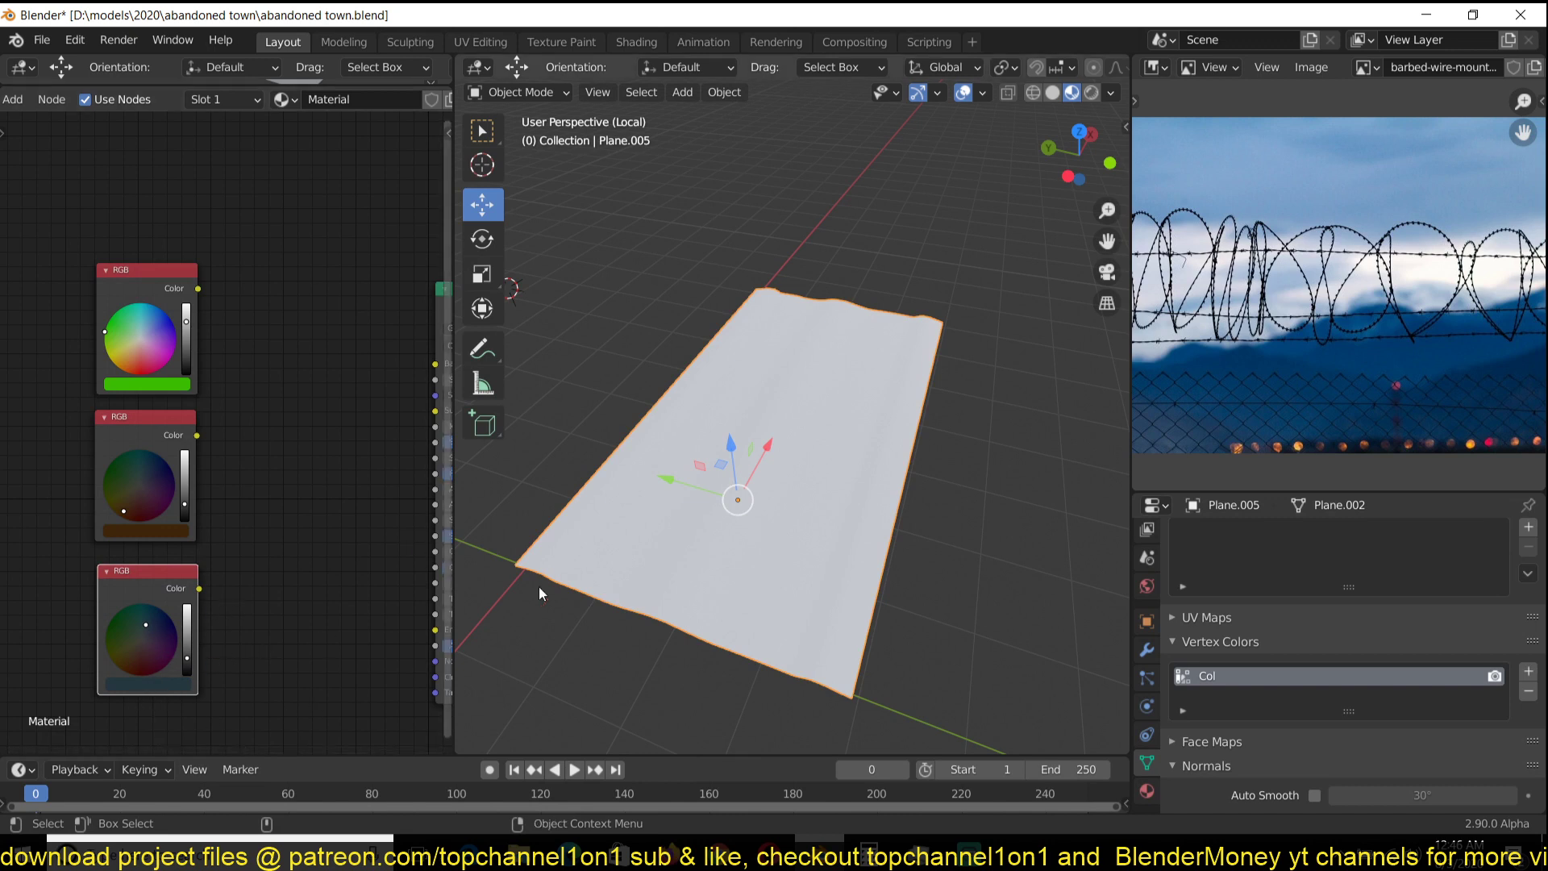
scroll(516, 458, up, 1)
scroll(229, 383, down, 1)
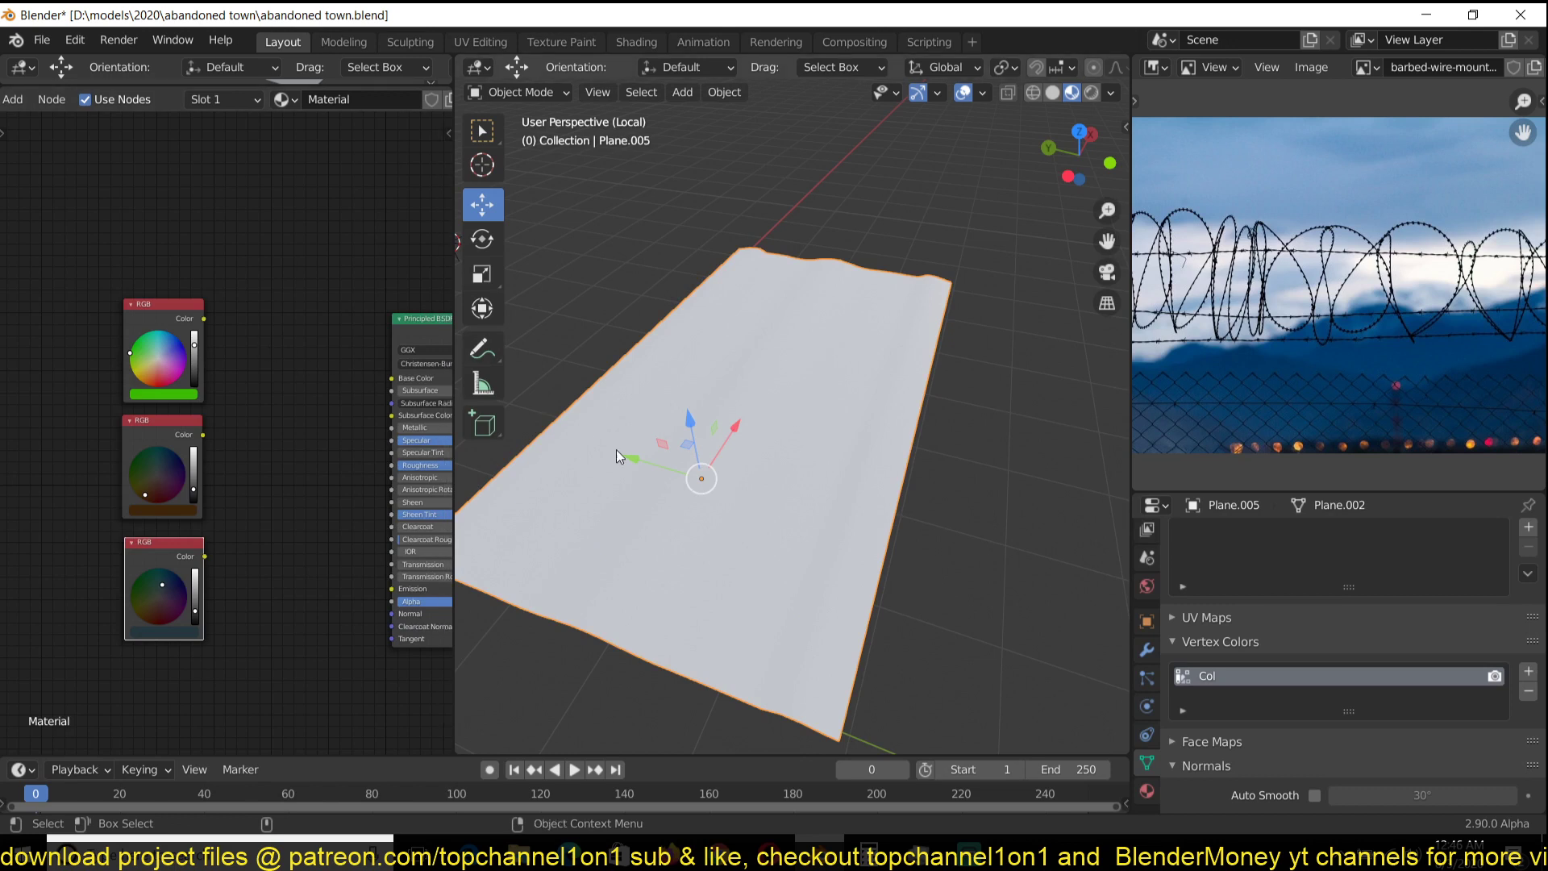
- Move the three RGB nodes together farther away from the Principled BSDF node
drag(32, 271, 225, 645)
key(g)
click(123, 370)
click(182, 347)
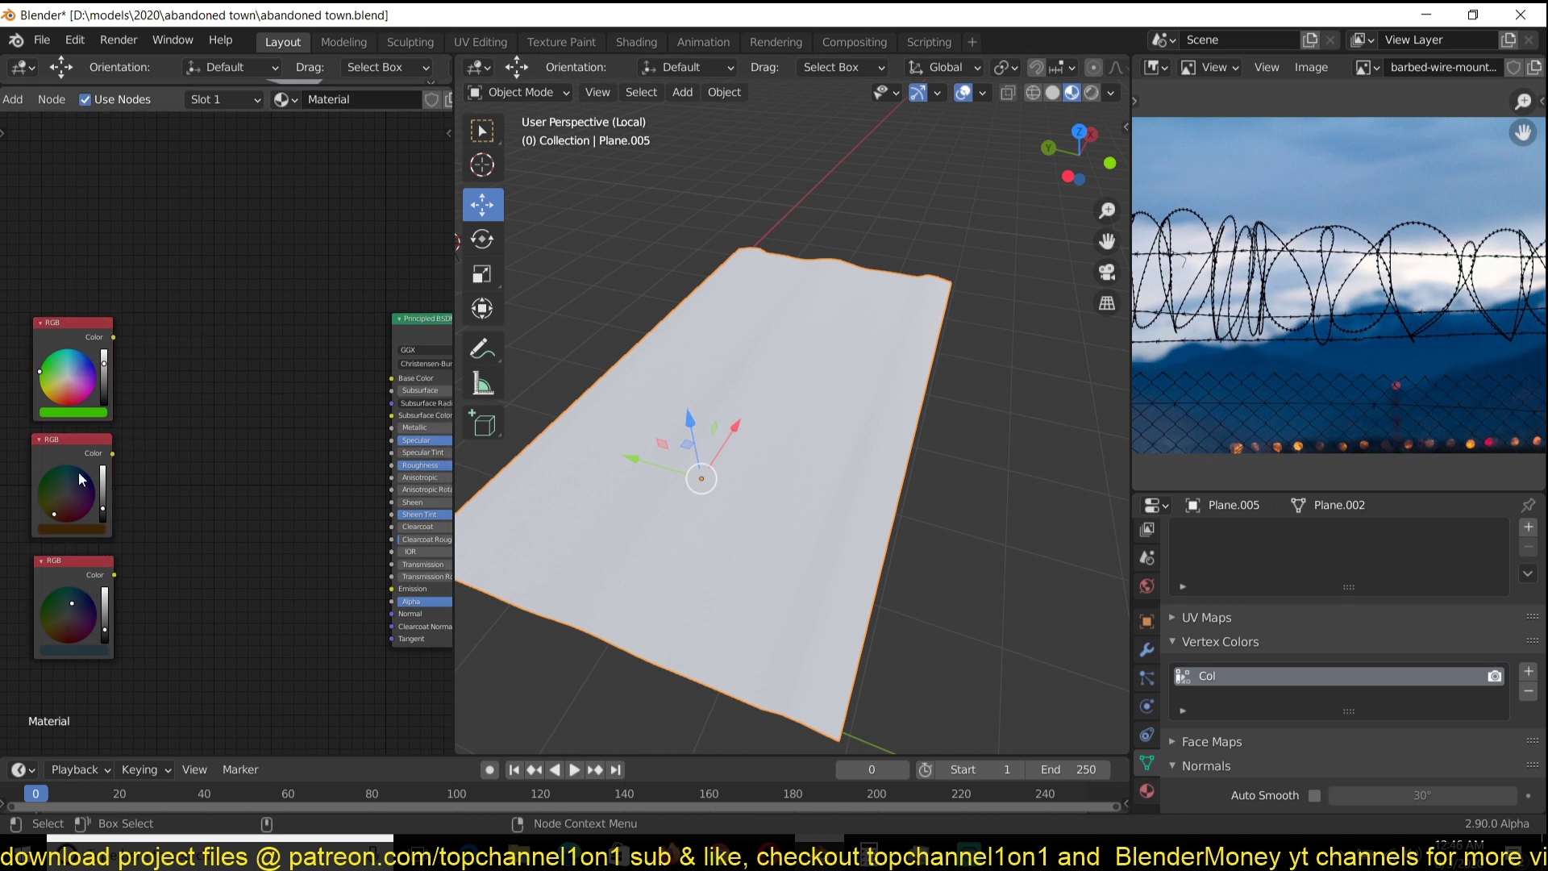
- Remove the road segment's painted vertex color layer and add a fresh one in its place
scroll(721, 387, down, 3)
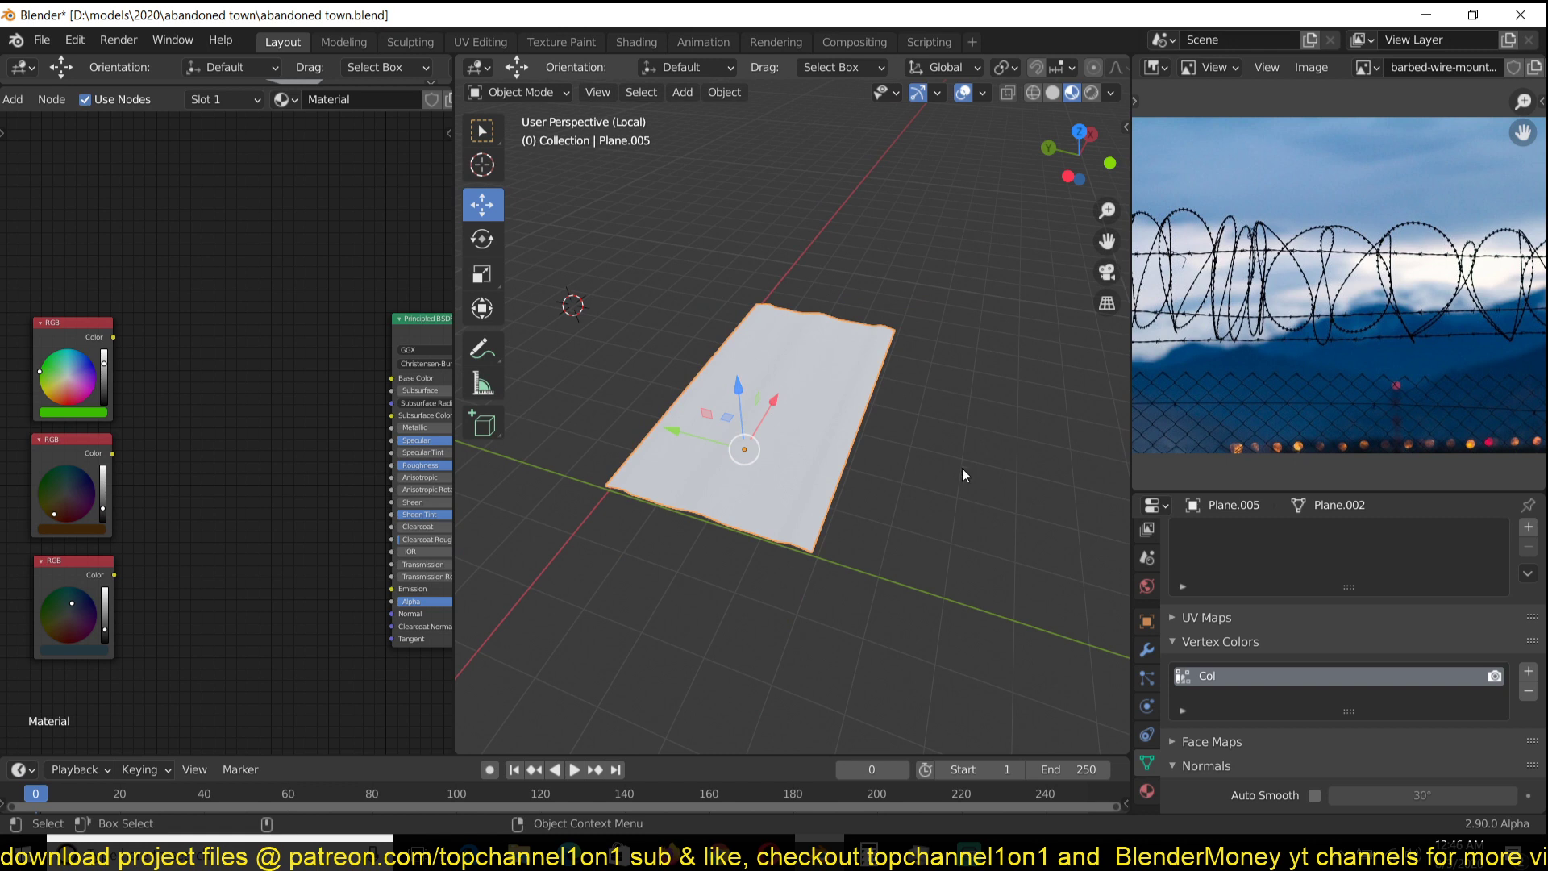
click(1527, 693)
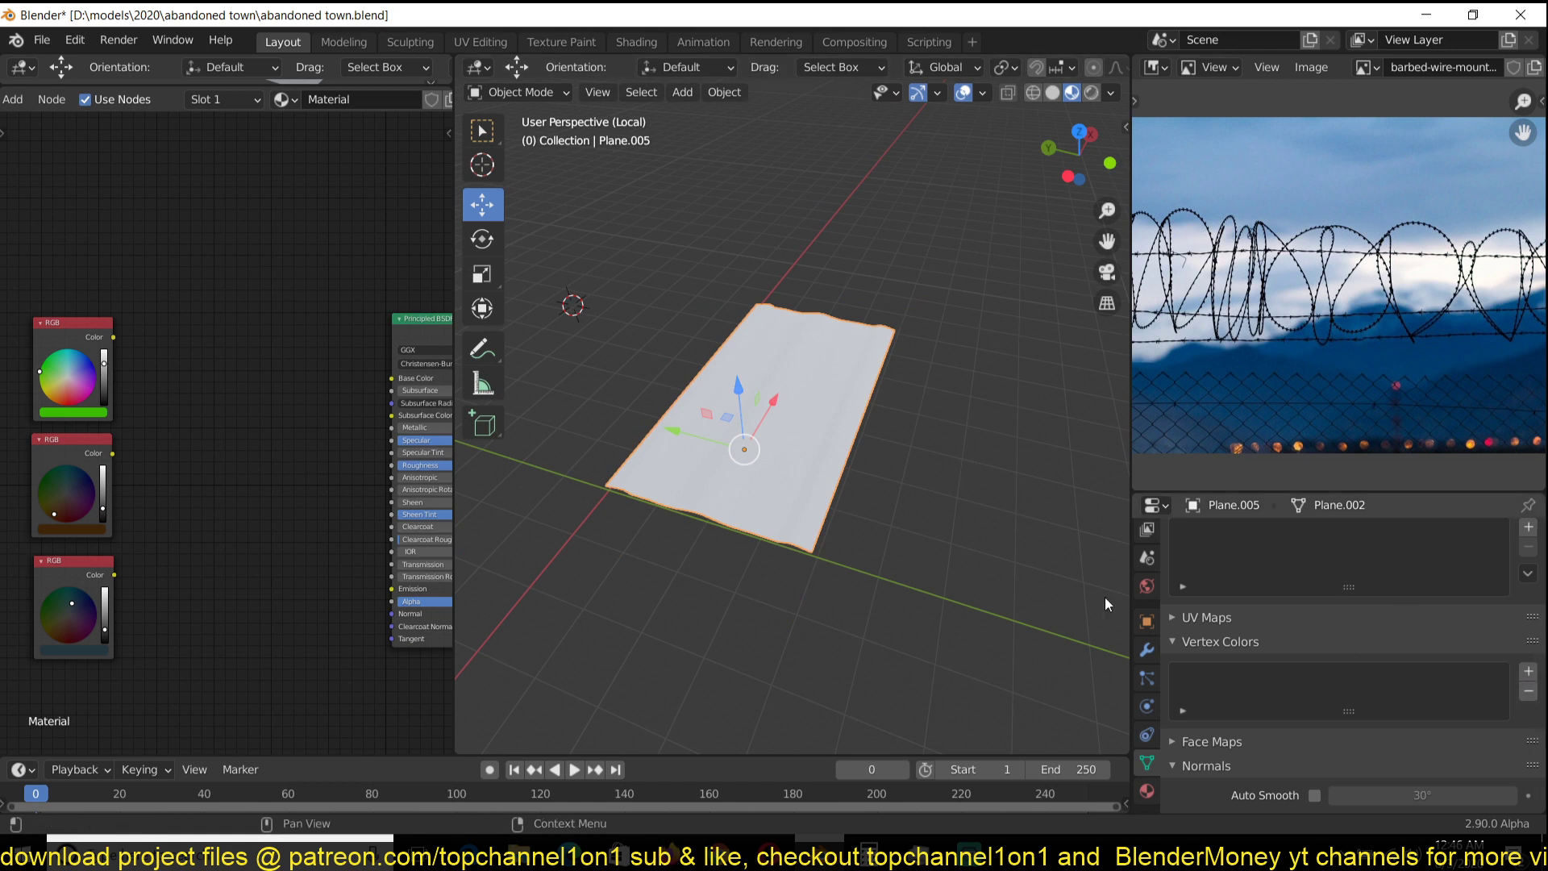
scroll(665, 404, up, 3)
middle_drag(287, 416, 285, 428)
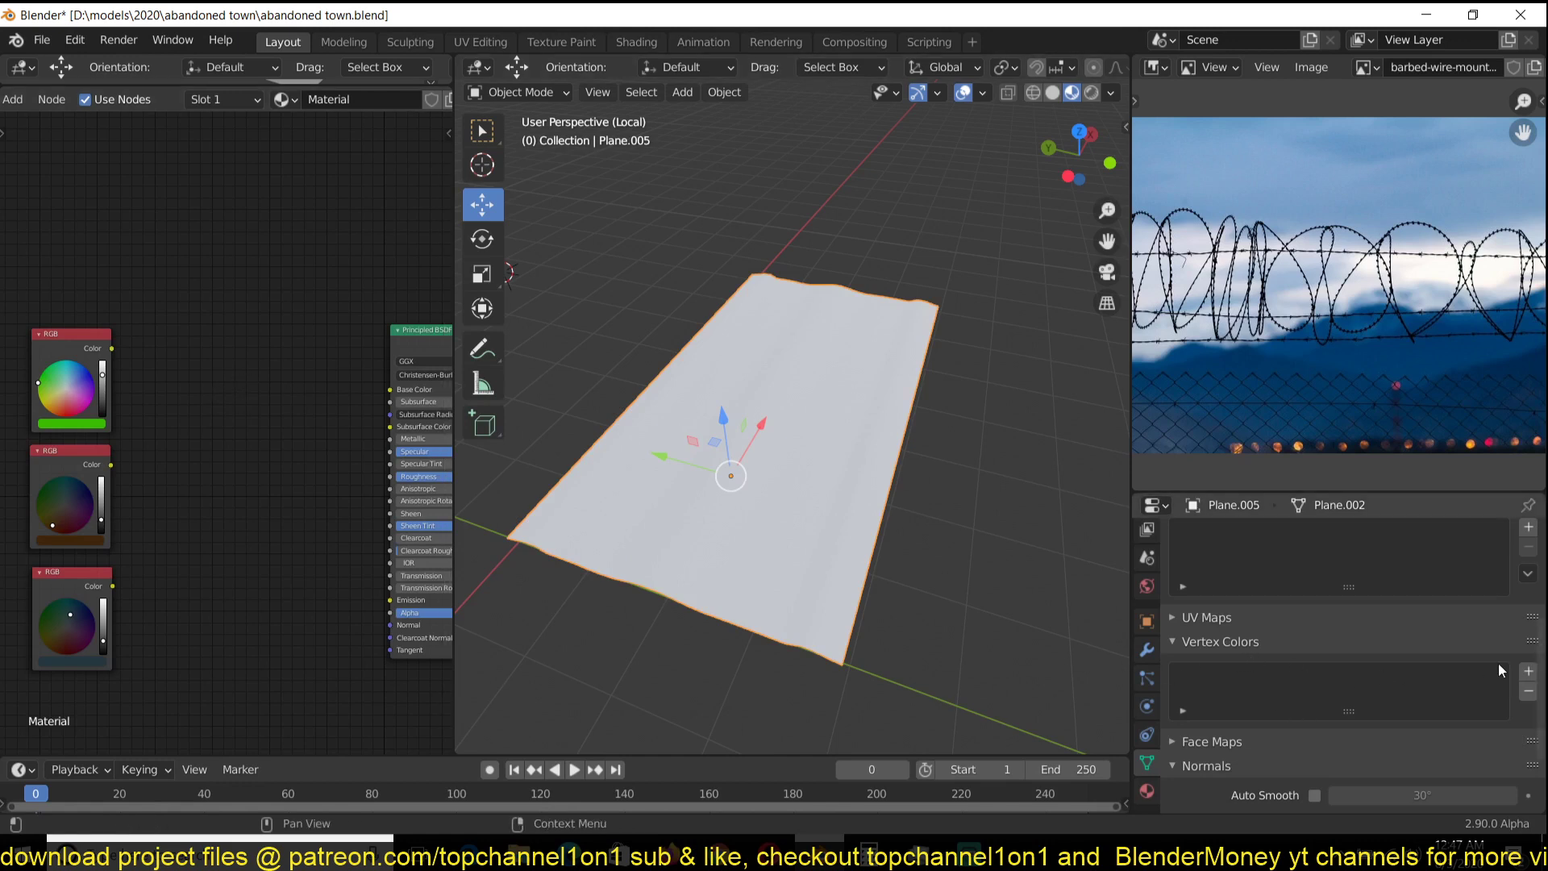
click(1528, 673)
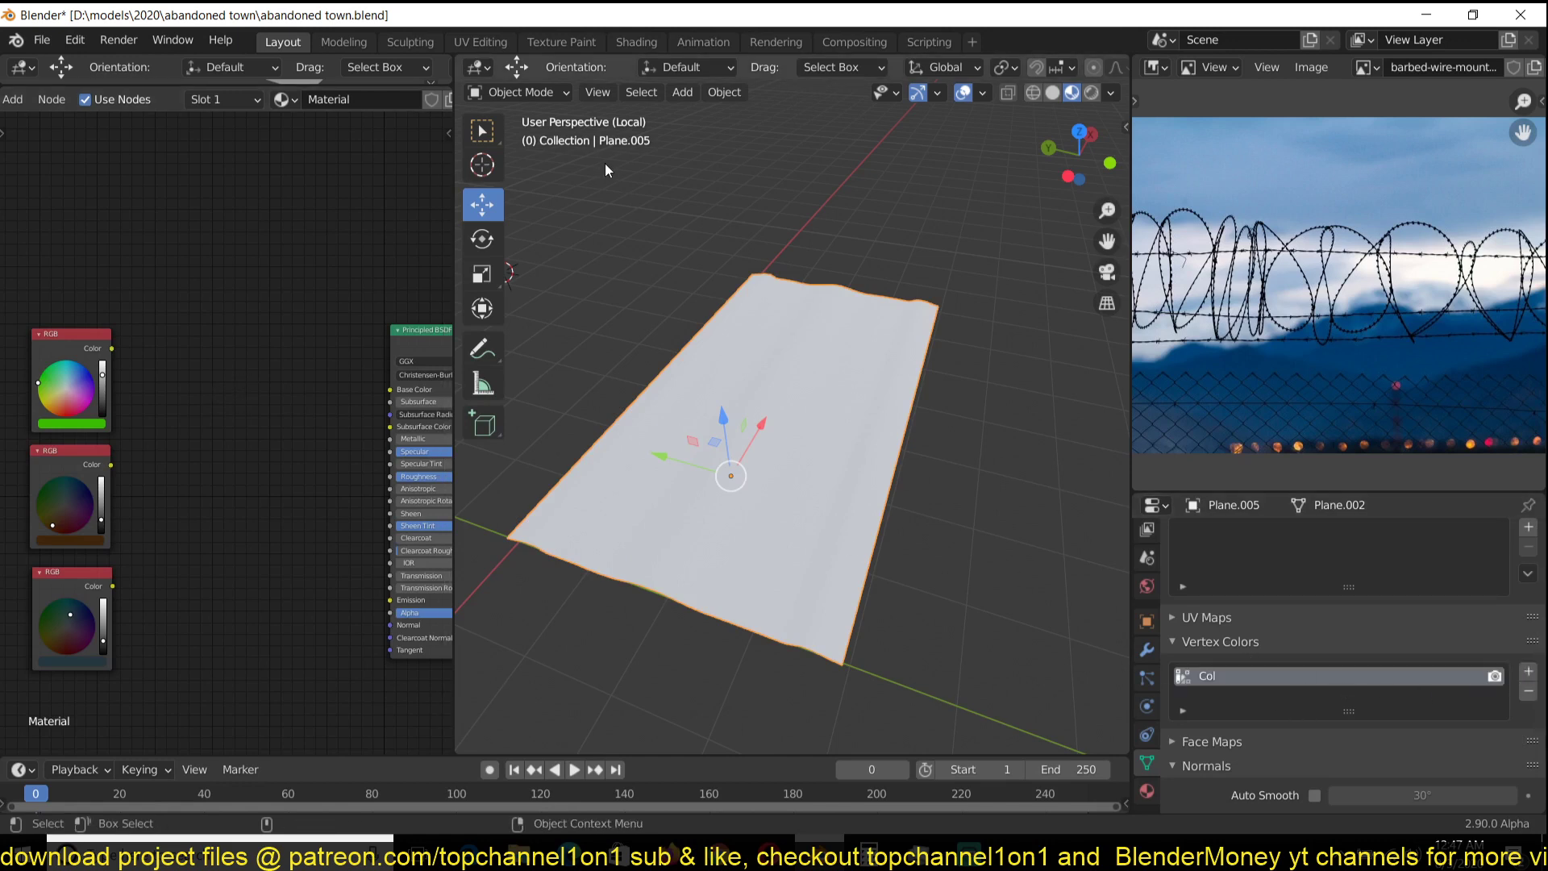
- Switch the road segment to Vertex Paint mode and brush a few short black strokes on its surface
scroll(566, 110, up, 2)
scroll(566, 109, up, 1)
click(551, 93)
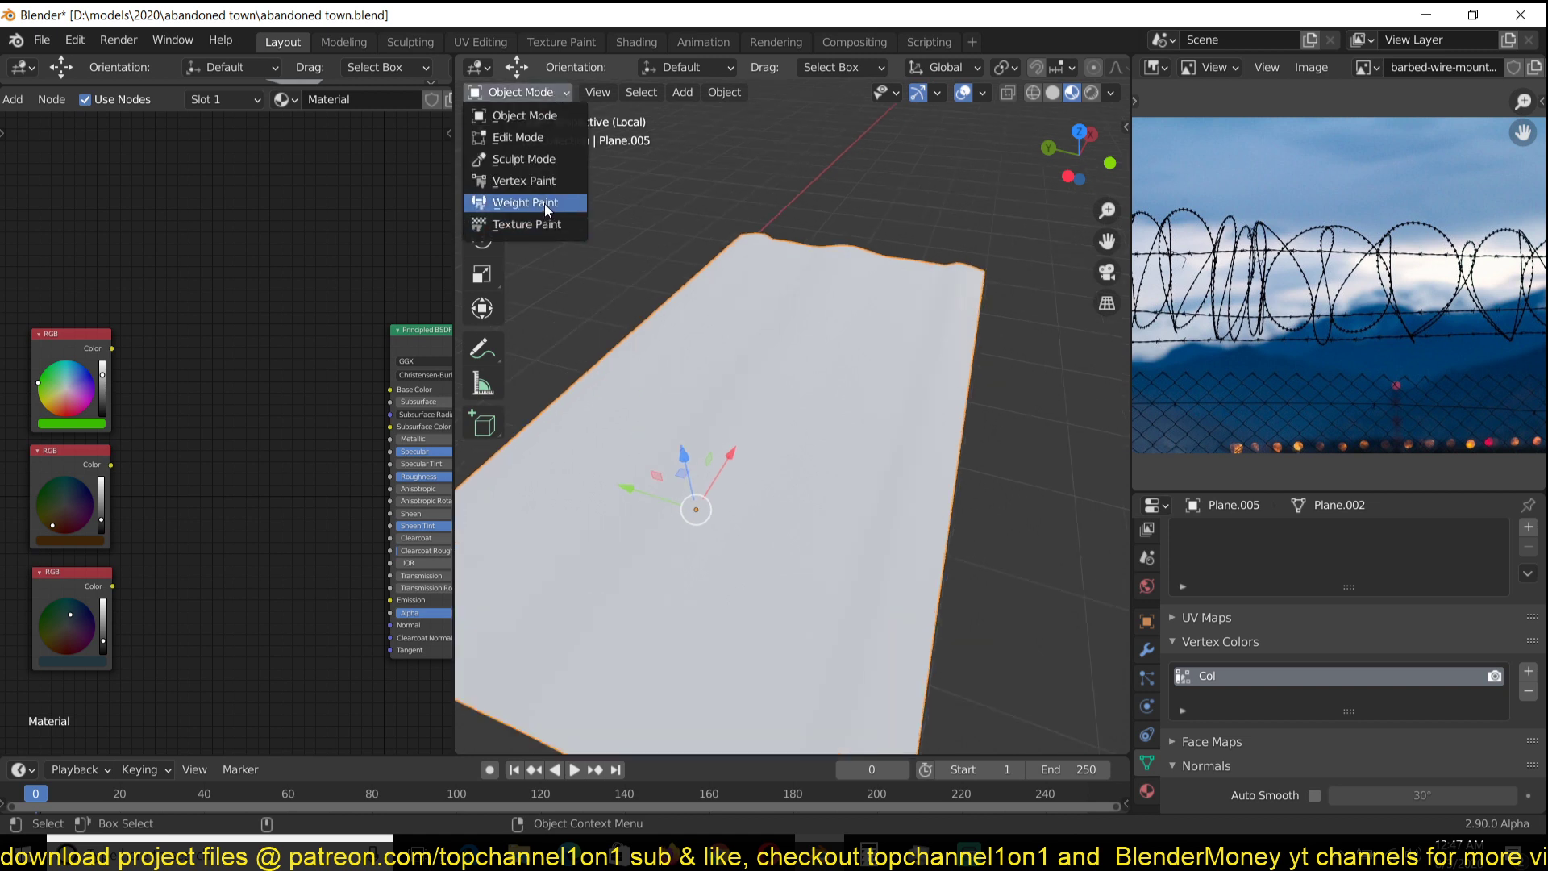
click(545, 183)
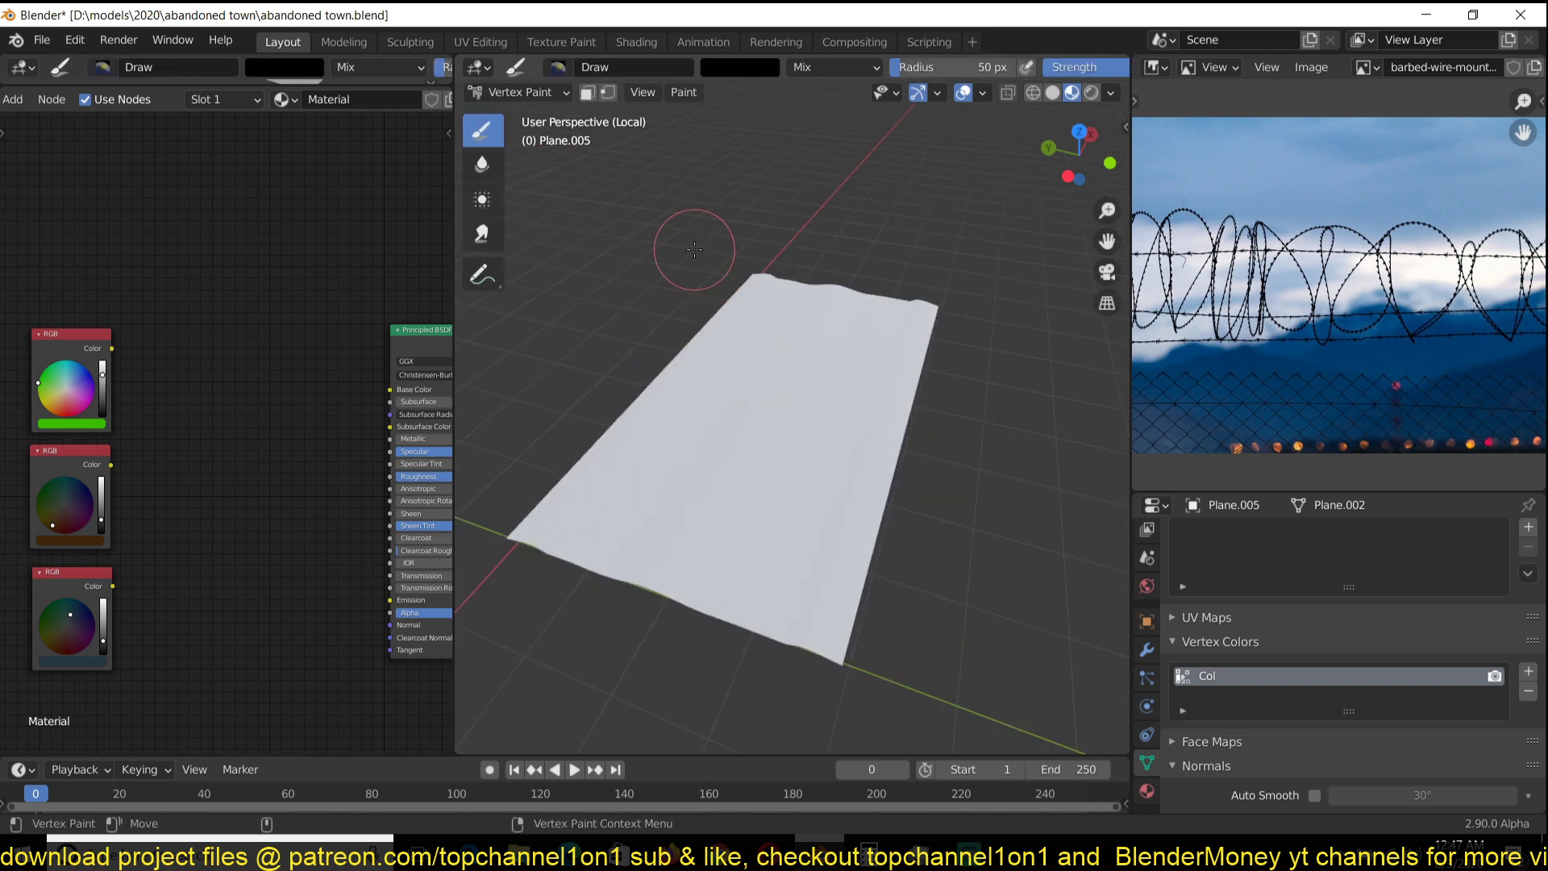
scroll(694, 249, up, 2)
middle_drag(705, 379, 676, 348)
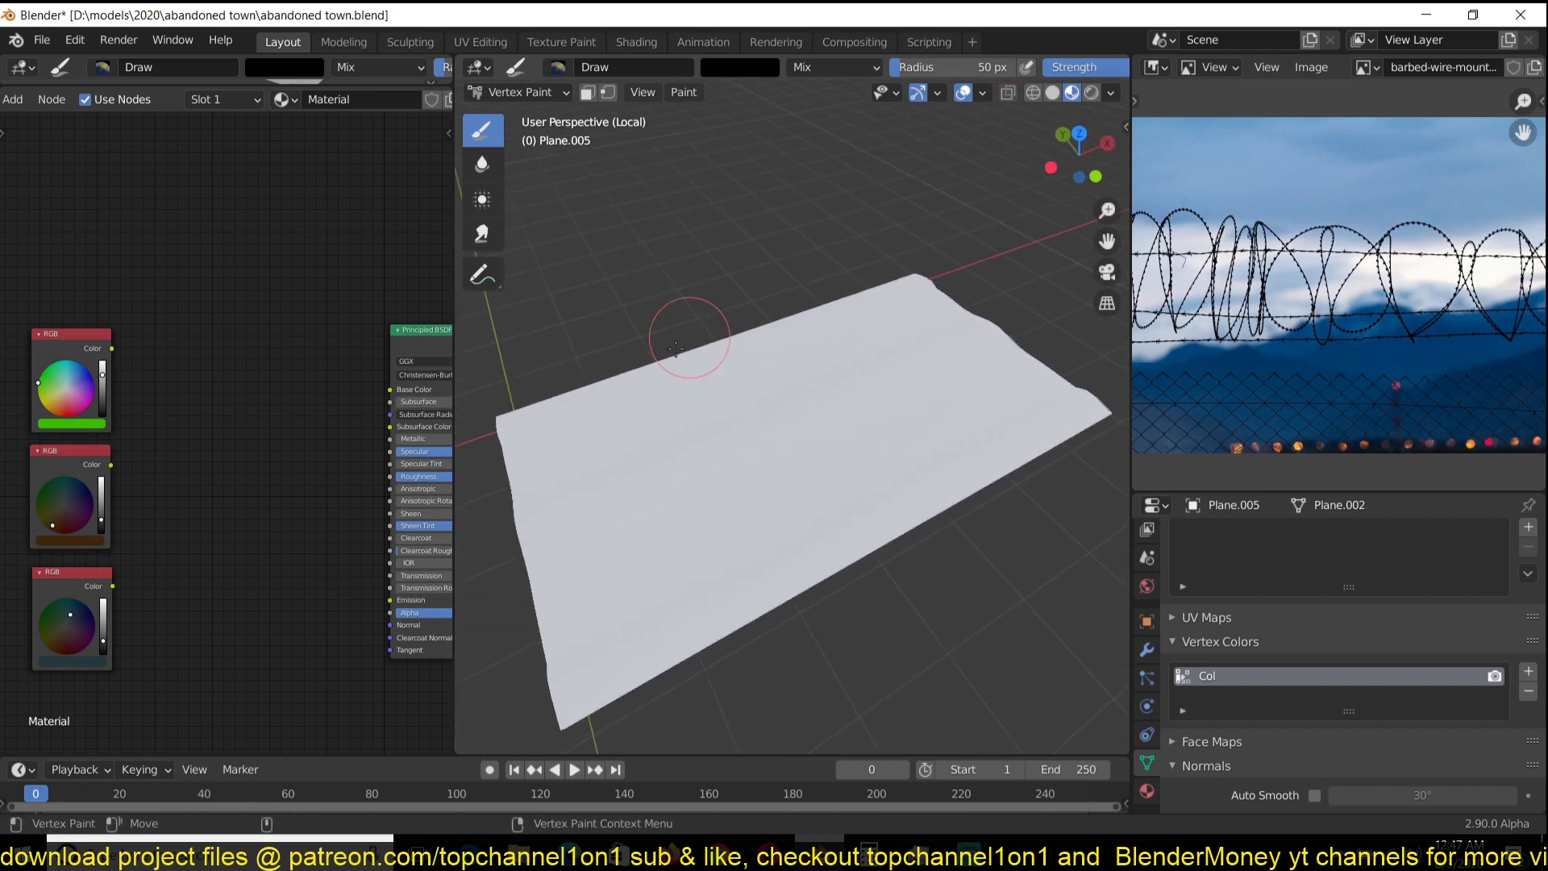
middle_drag(573, 397, 722, 290)
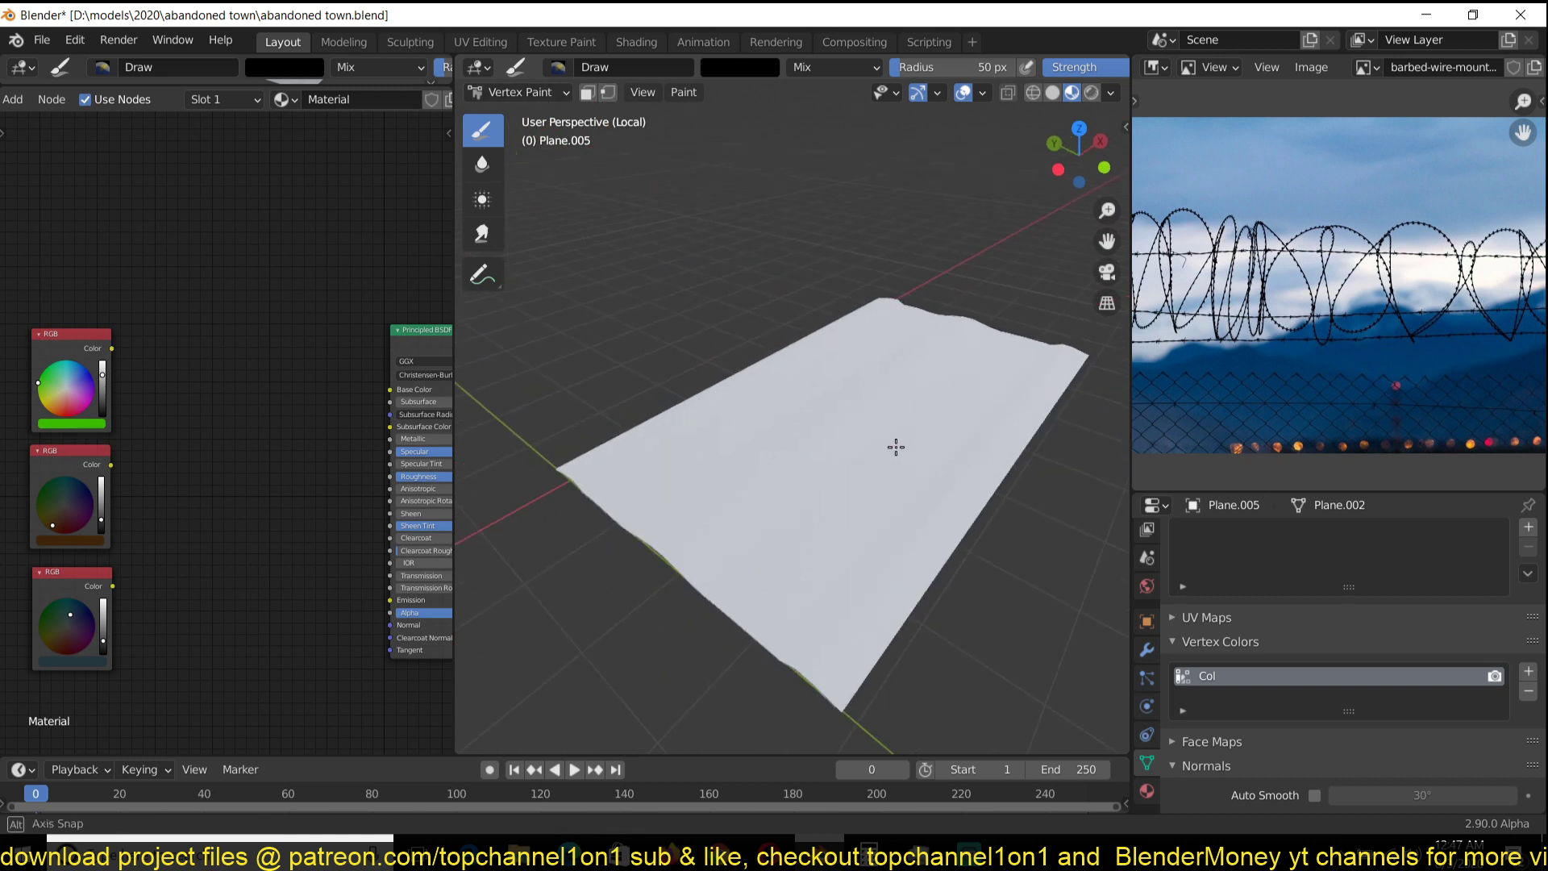
- Compare the painted strokes in Solid and Material Preview shading, and leave the viewport in Solid
click(1052, 92)
mouse_move(961, 223)
middle_down()
mouse_move(903, 276)
mouse_move(928, 258)
middle_up()
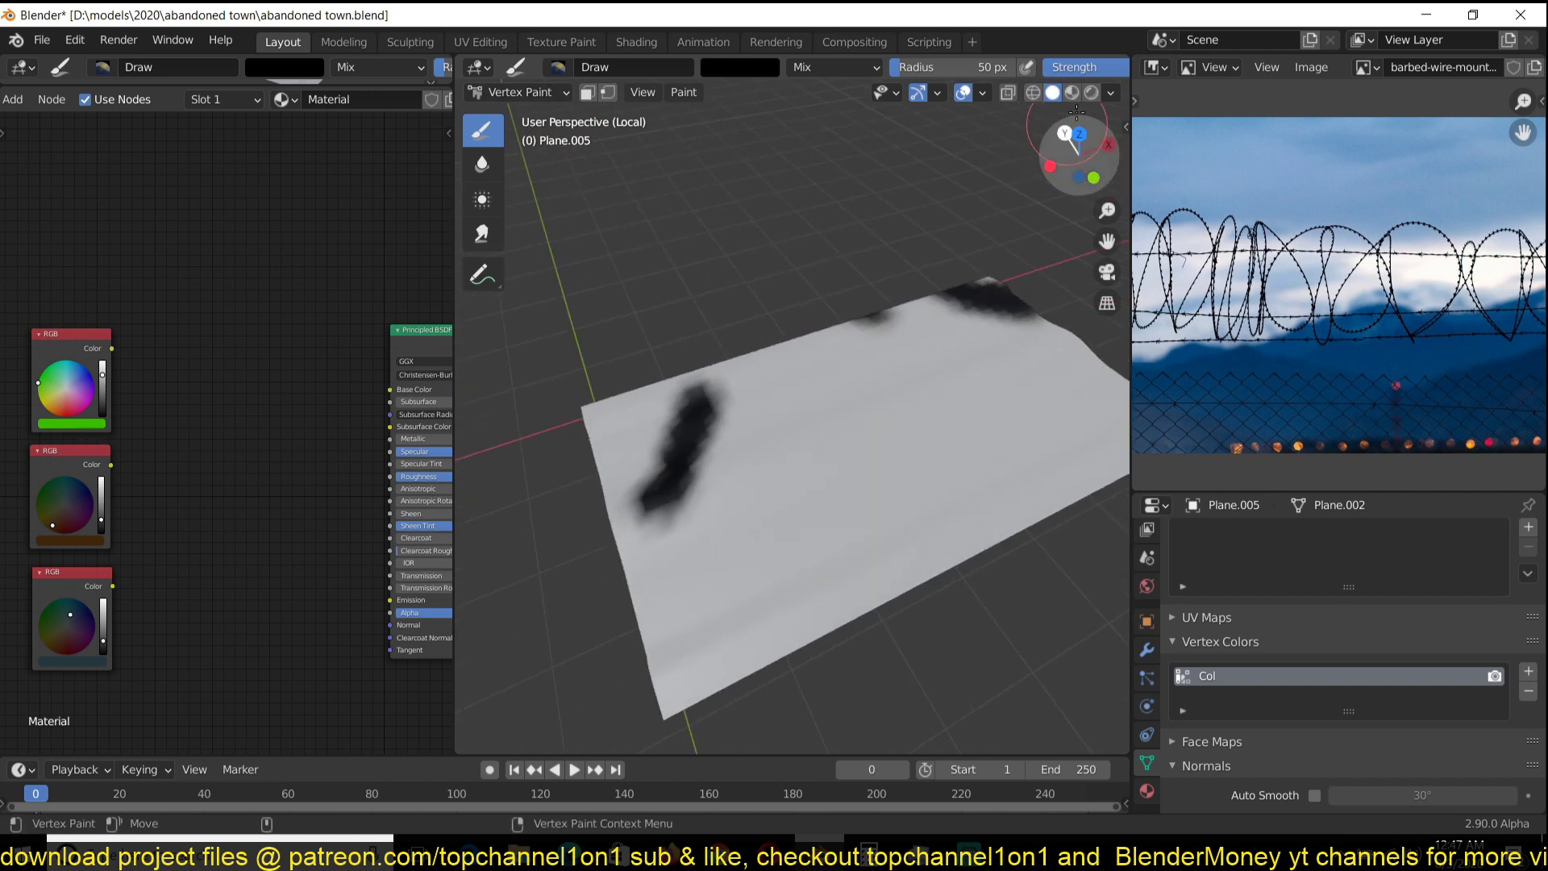
click(1072, 92)
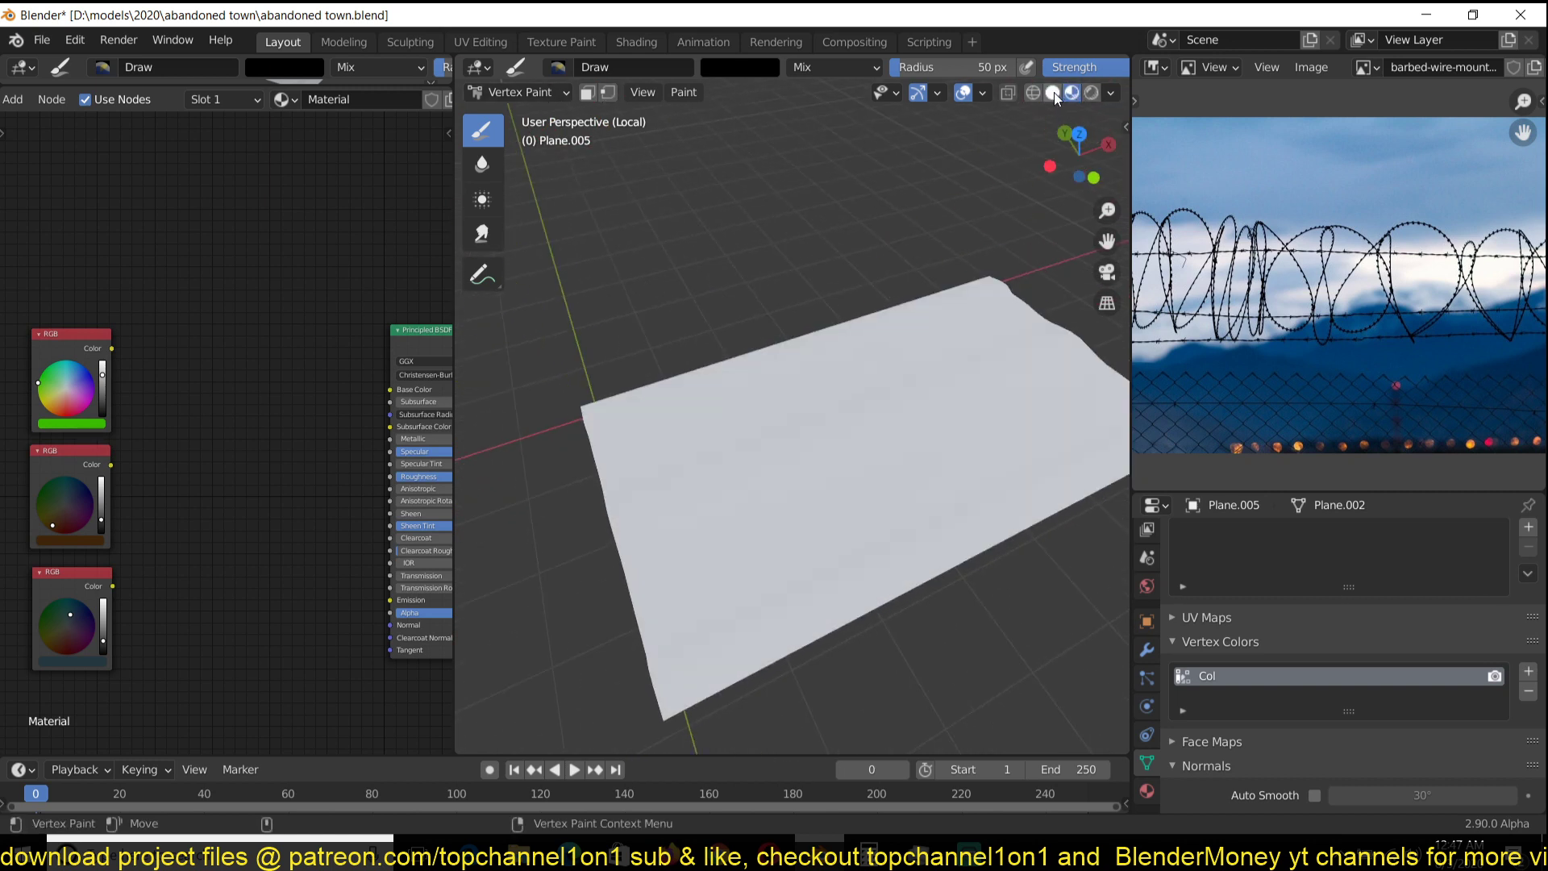
click(1053, 92)
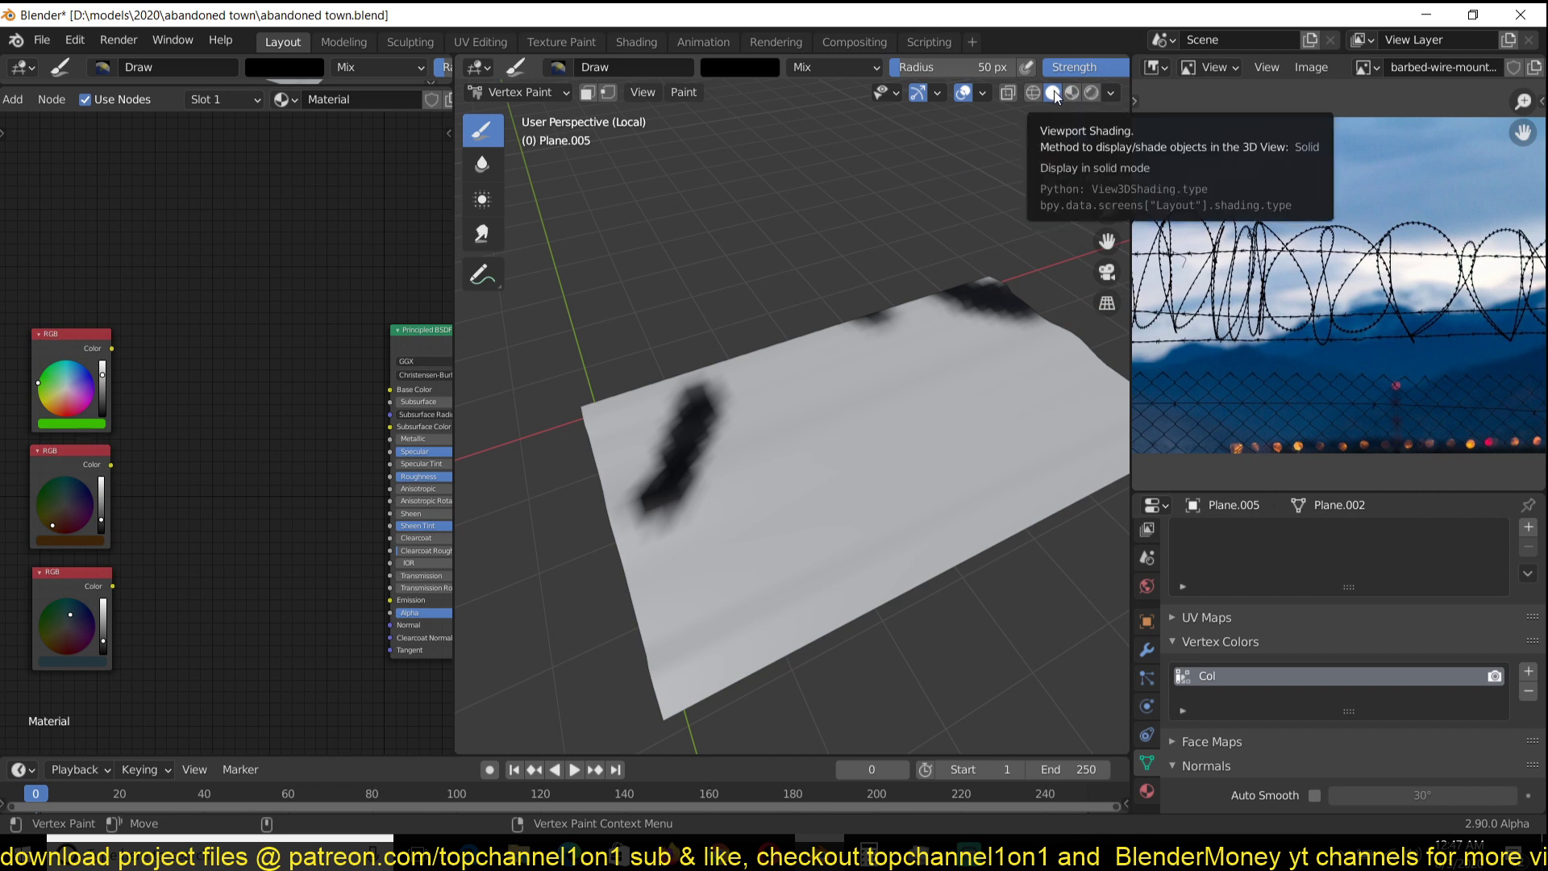
- Paint a black vertex color stroke along one long edge of the road segment
middle_drag(774, 408, 643, 429)
mouse_move(621, 418)
mouse_down()
mouse_move(889, 317)
mouse_move(711, 349)
mouse_up()
middle_drag(637, 359, 671, 352)
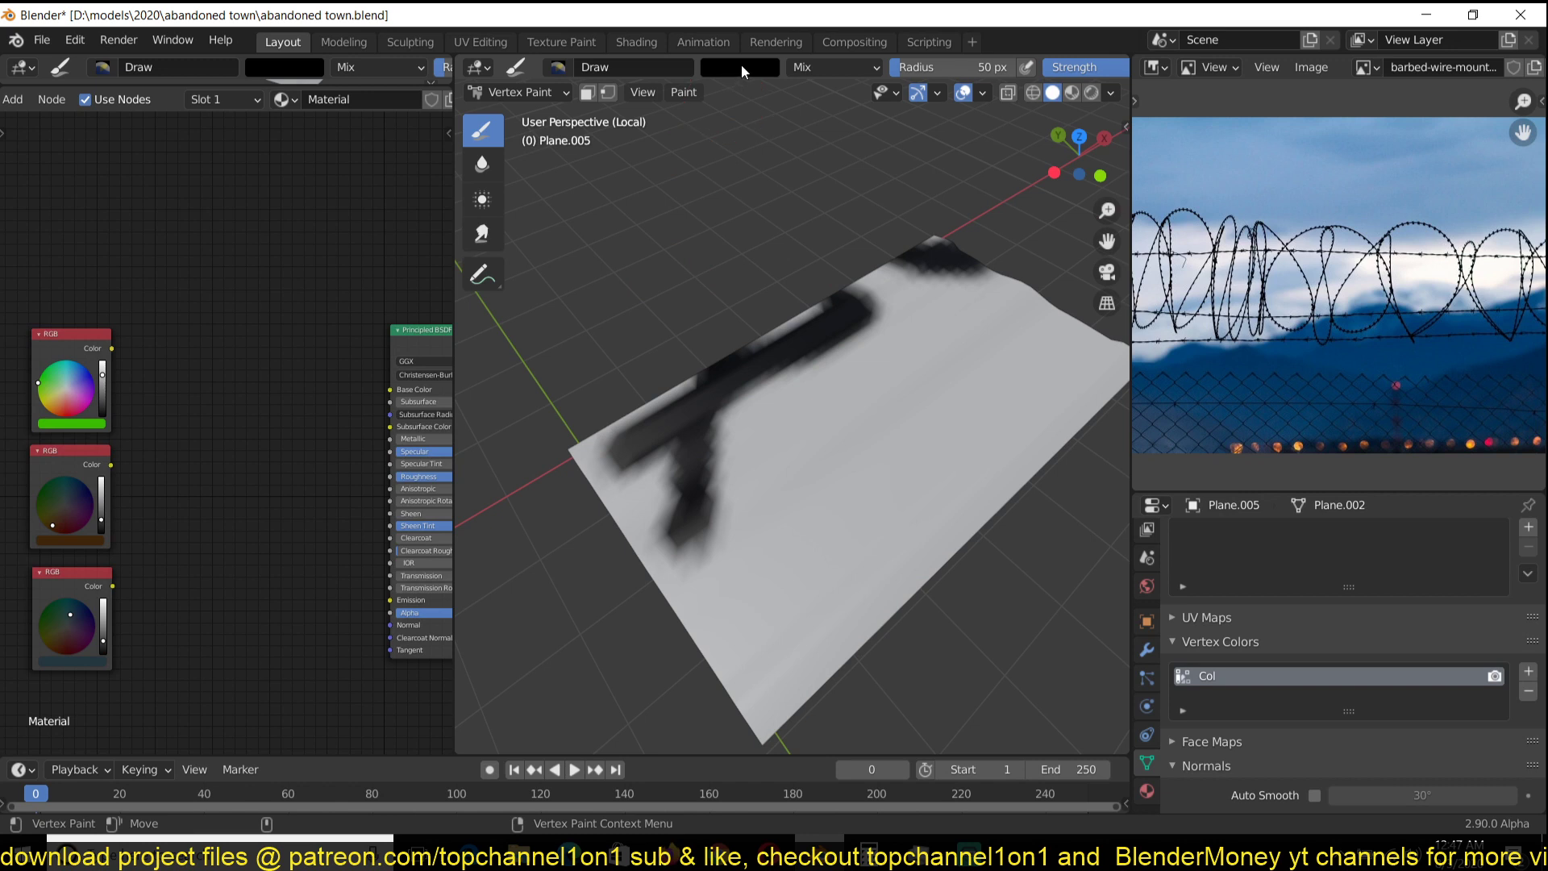
- Try a blue vertex paint stroke across the middle of the road segment and undo it
click(742, 71)
drag(874, 133, 874, 83)
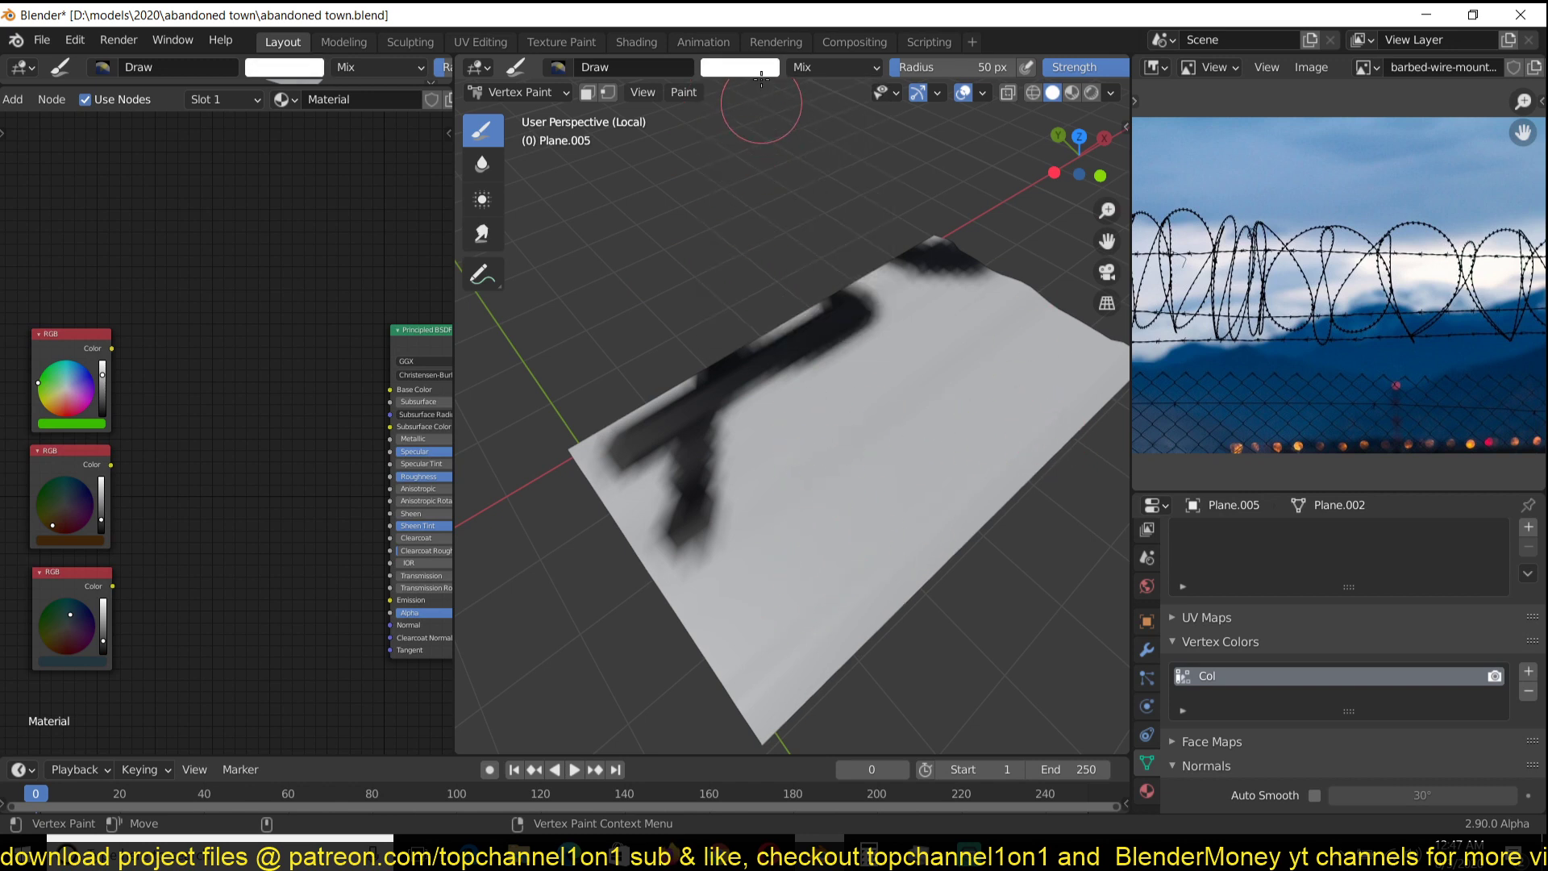
click(761, 77)
click(854, 117)
drag(979, 295, 815, 372)
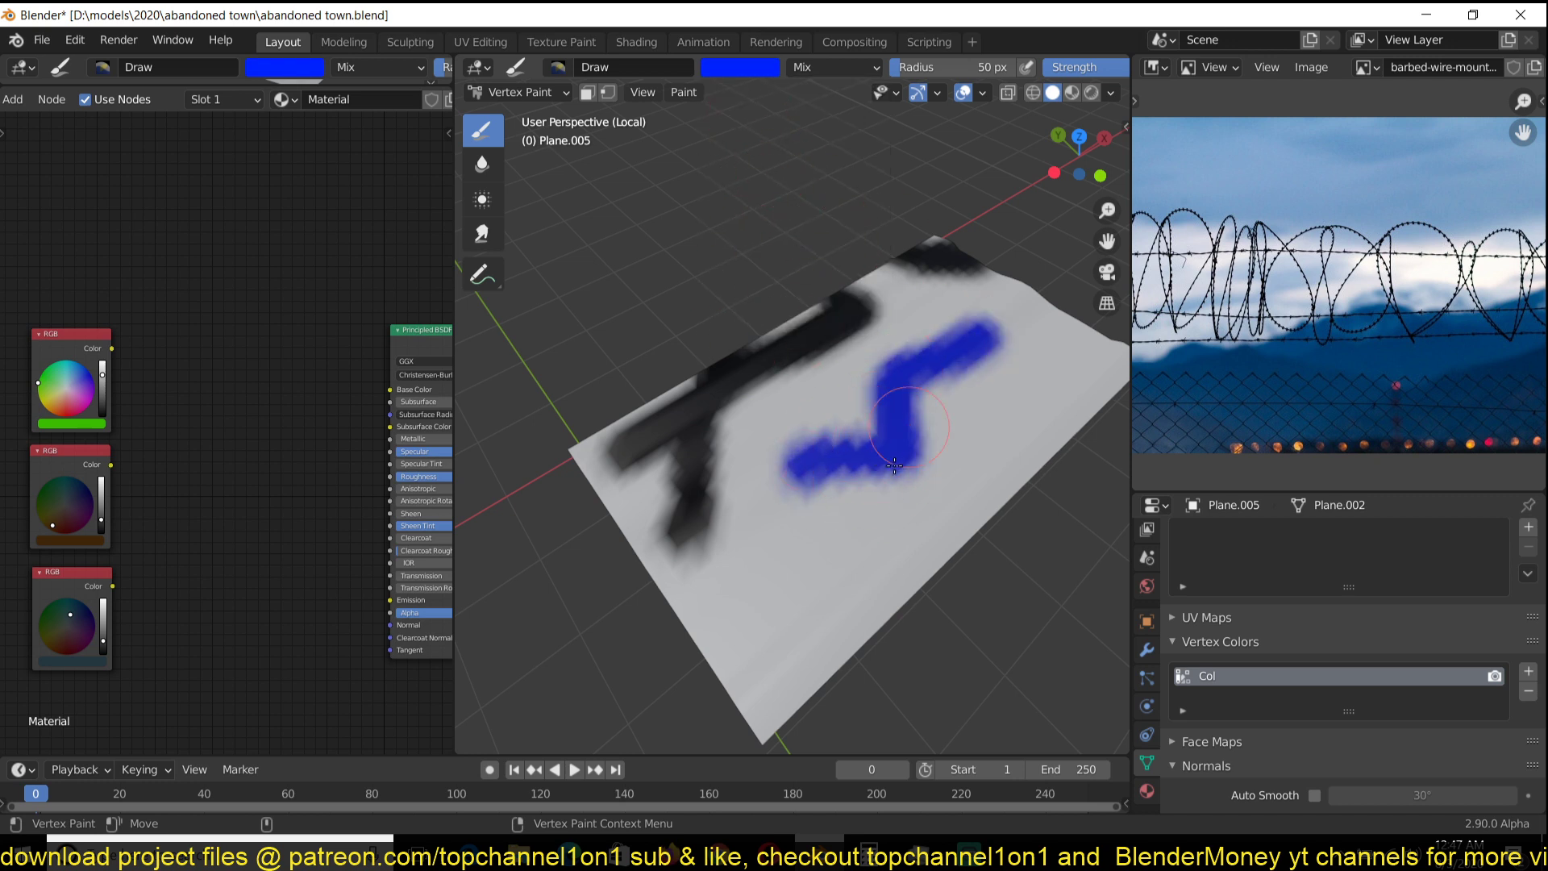
key(ctrl+z)
click(750, 69)
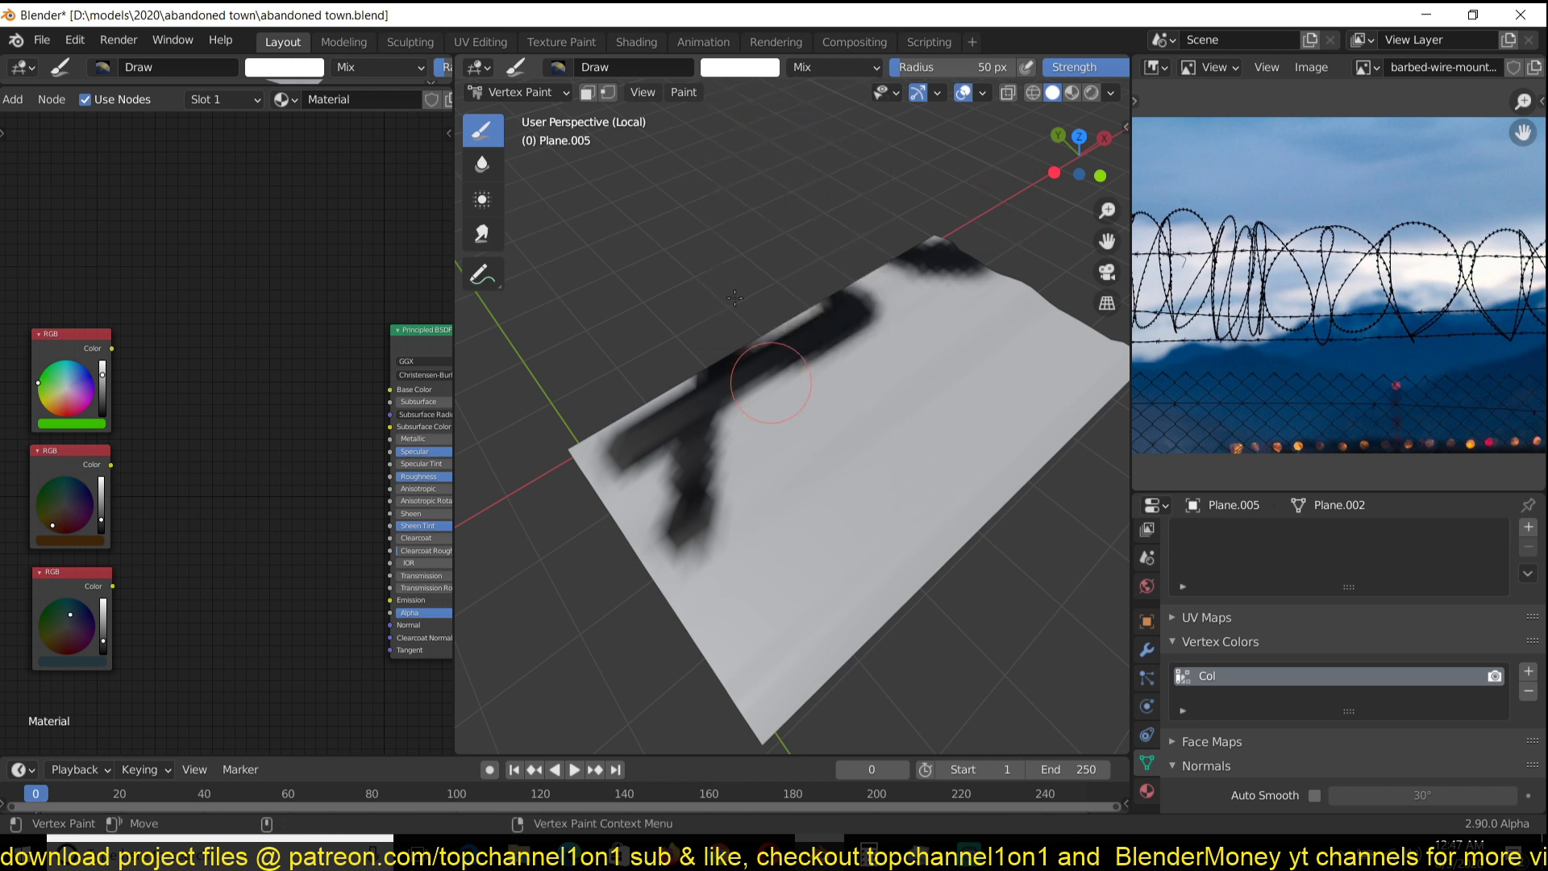
- Set the brush color to black and paint vertex colors along both long edges of the road segment
click(741, 71)
drag(873, 158, 873, 238)
mouse_move(1098, 372)
mouse_down()
mouse_move(766, 710)
mouse_move(1007, 492)
mouse_move(814, 641)
mouse_move(1119, 361)
mouse_up()
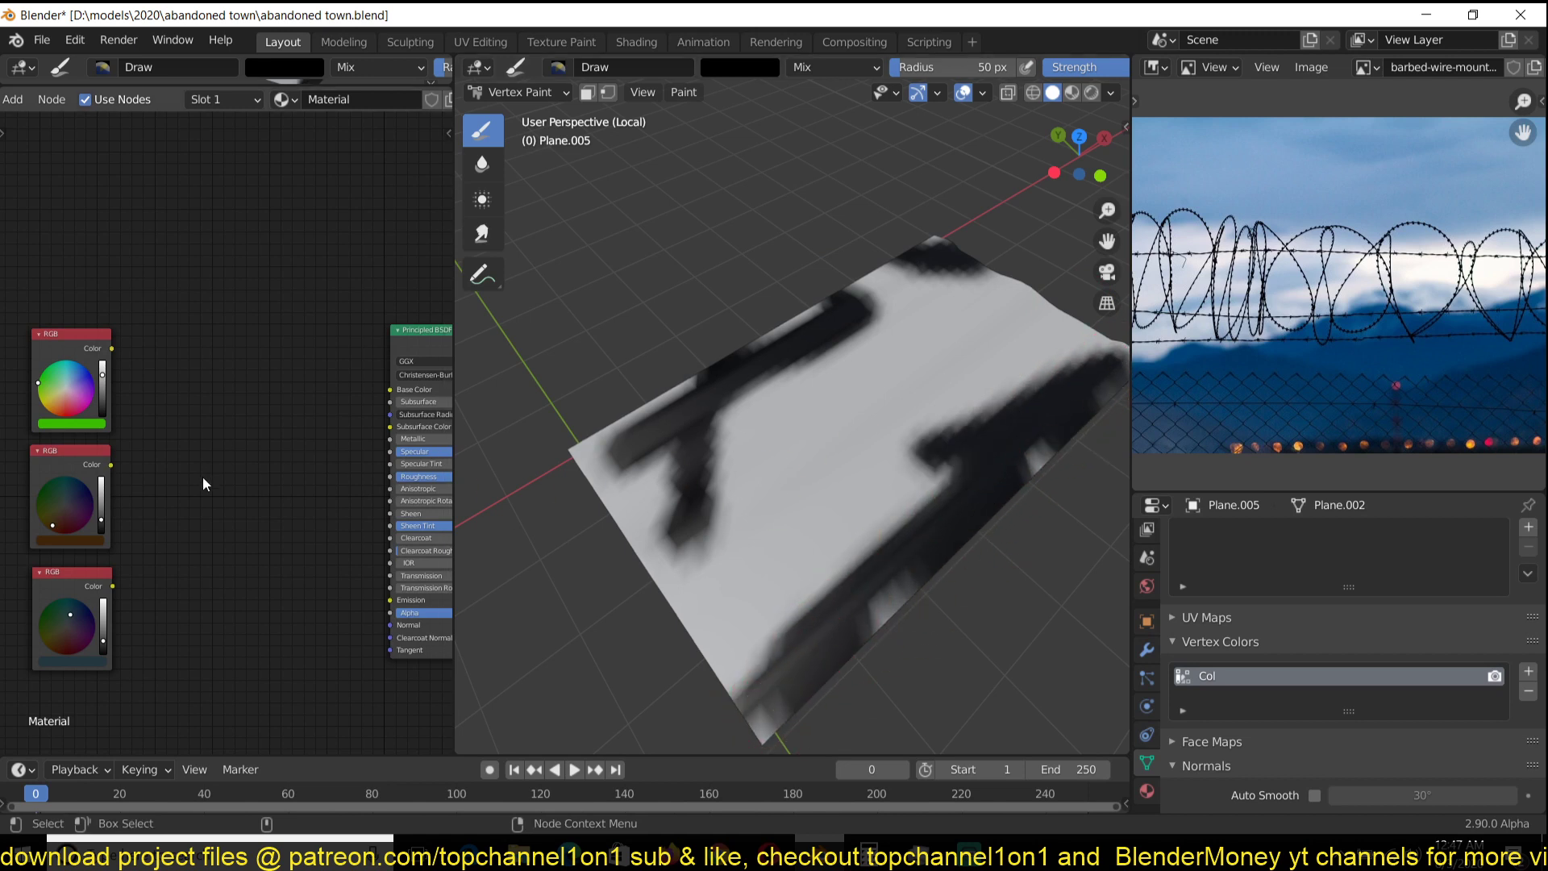
middle_drag(737, 543, 799, 524)
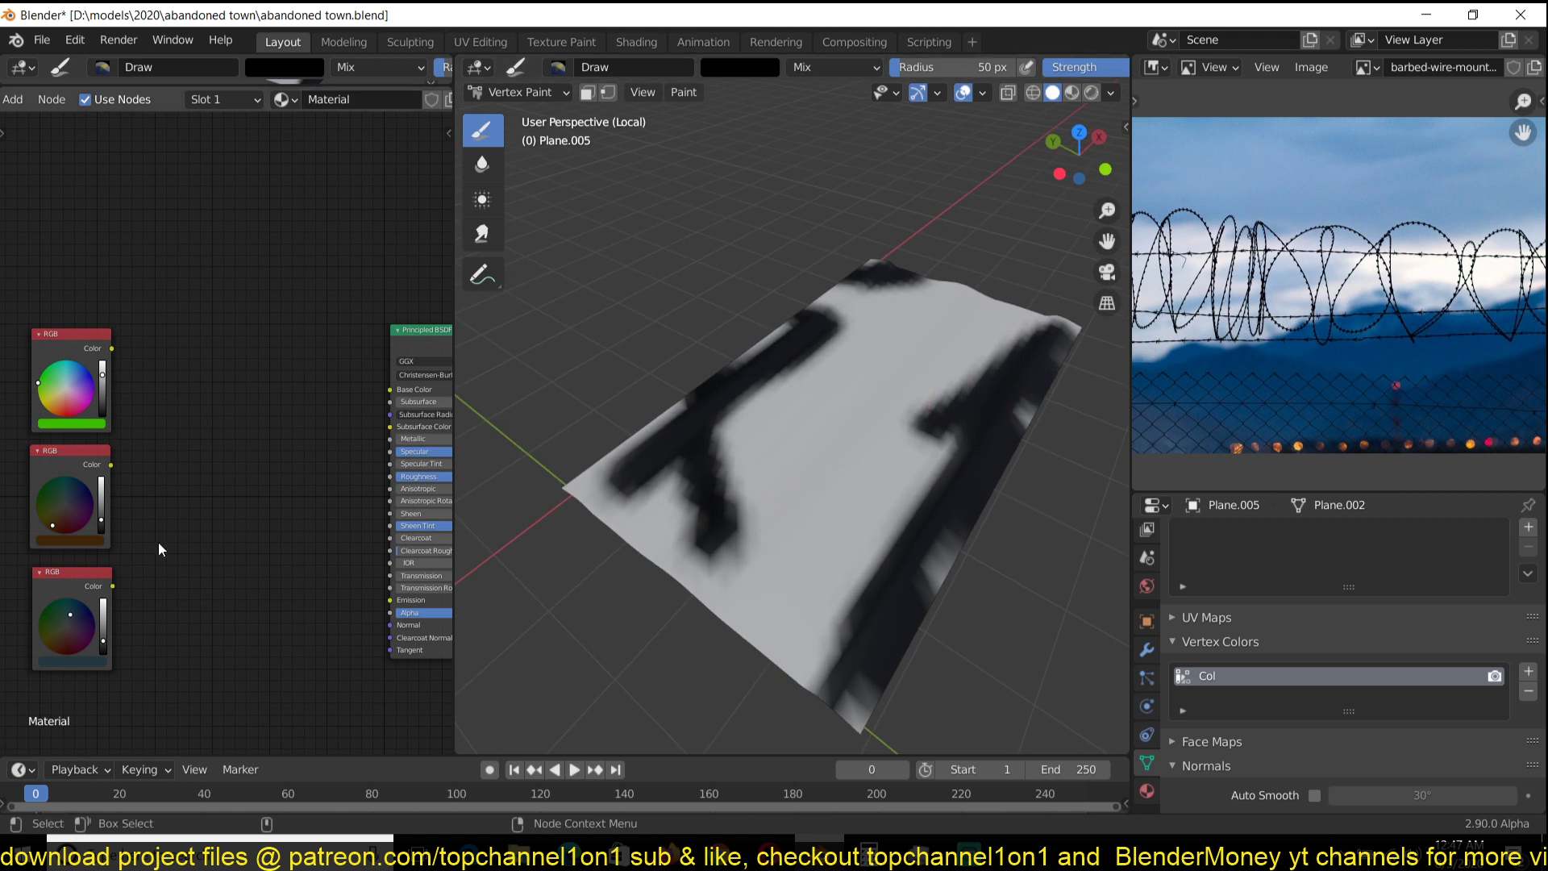
mouse_move(890, 281)
mouse_down()
mouse_move(579, 477)
mouse_move(682, 435)
mouse_up()
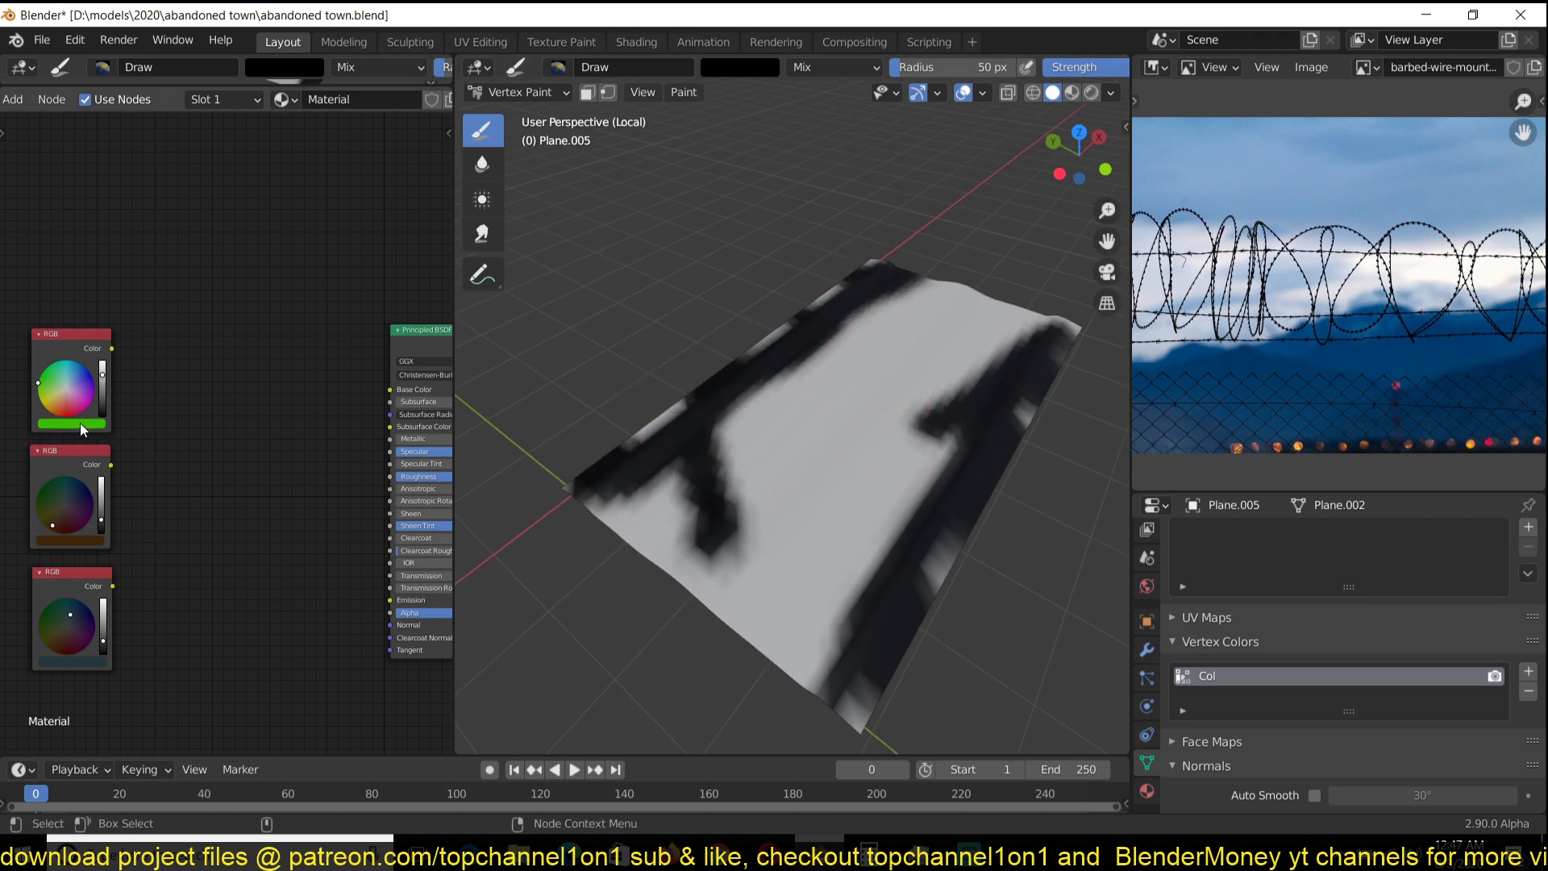
drag(640, 465, 765, 370)
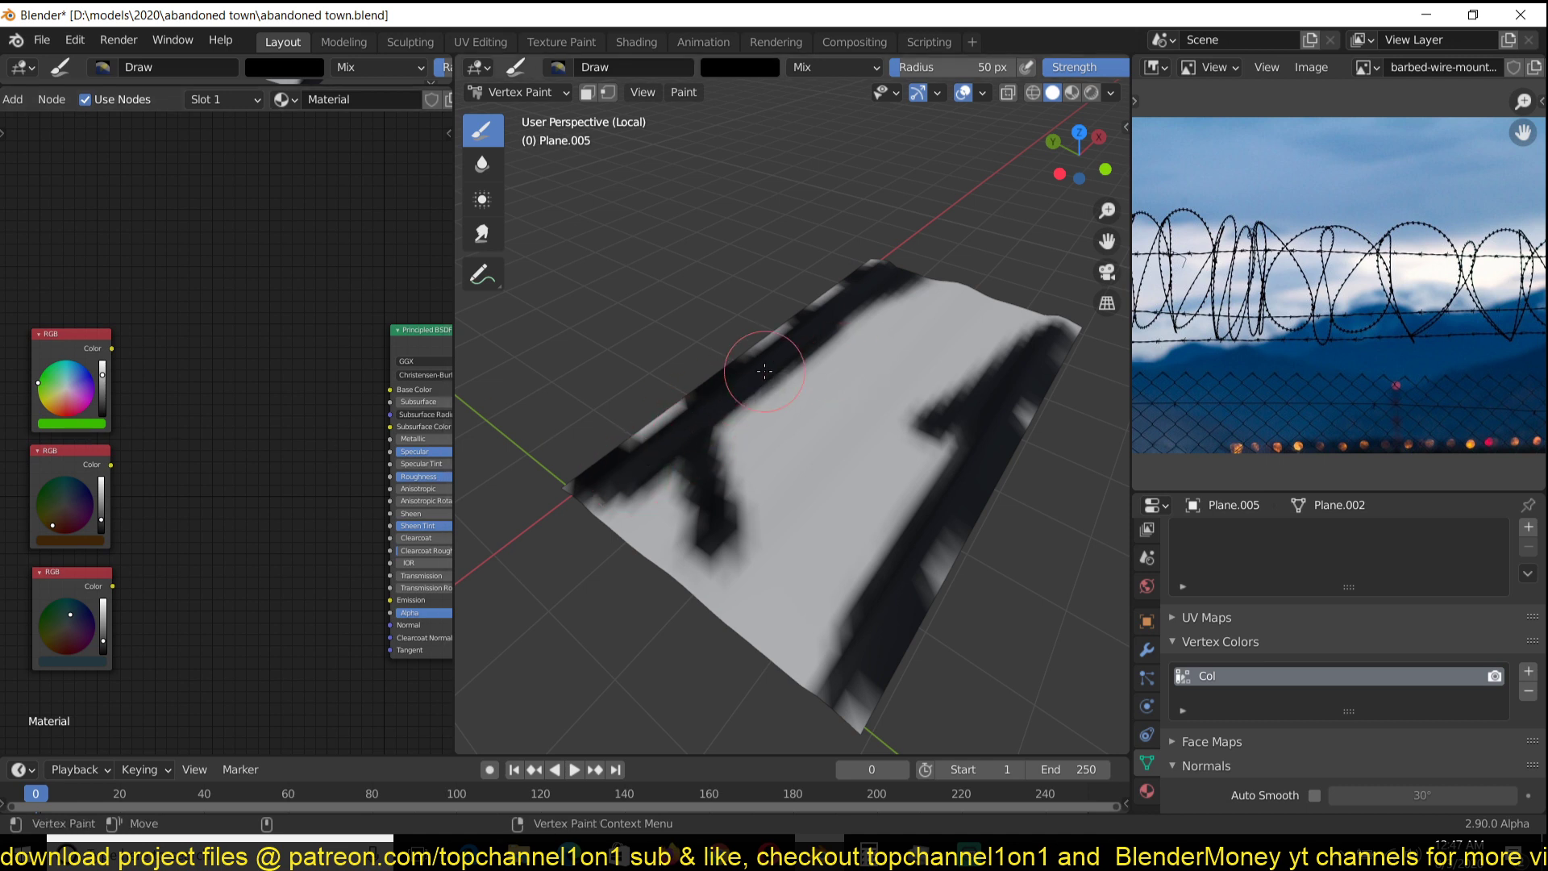
- Fill the light gaps along the road segment's long edges with black vertex paint
mouse_move(865, 275)
mouse_down()
mouse_move(646, 441)
mouse_move(565, 540)
mouse_move(932, 269)
mouse_up()
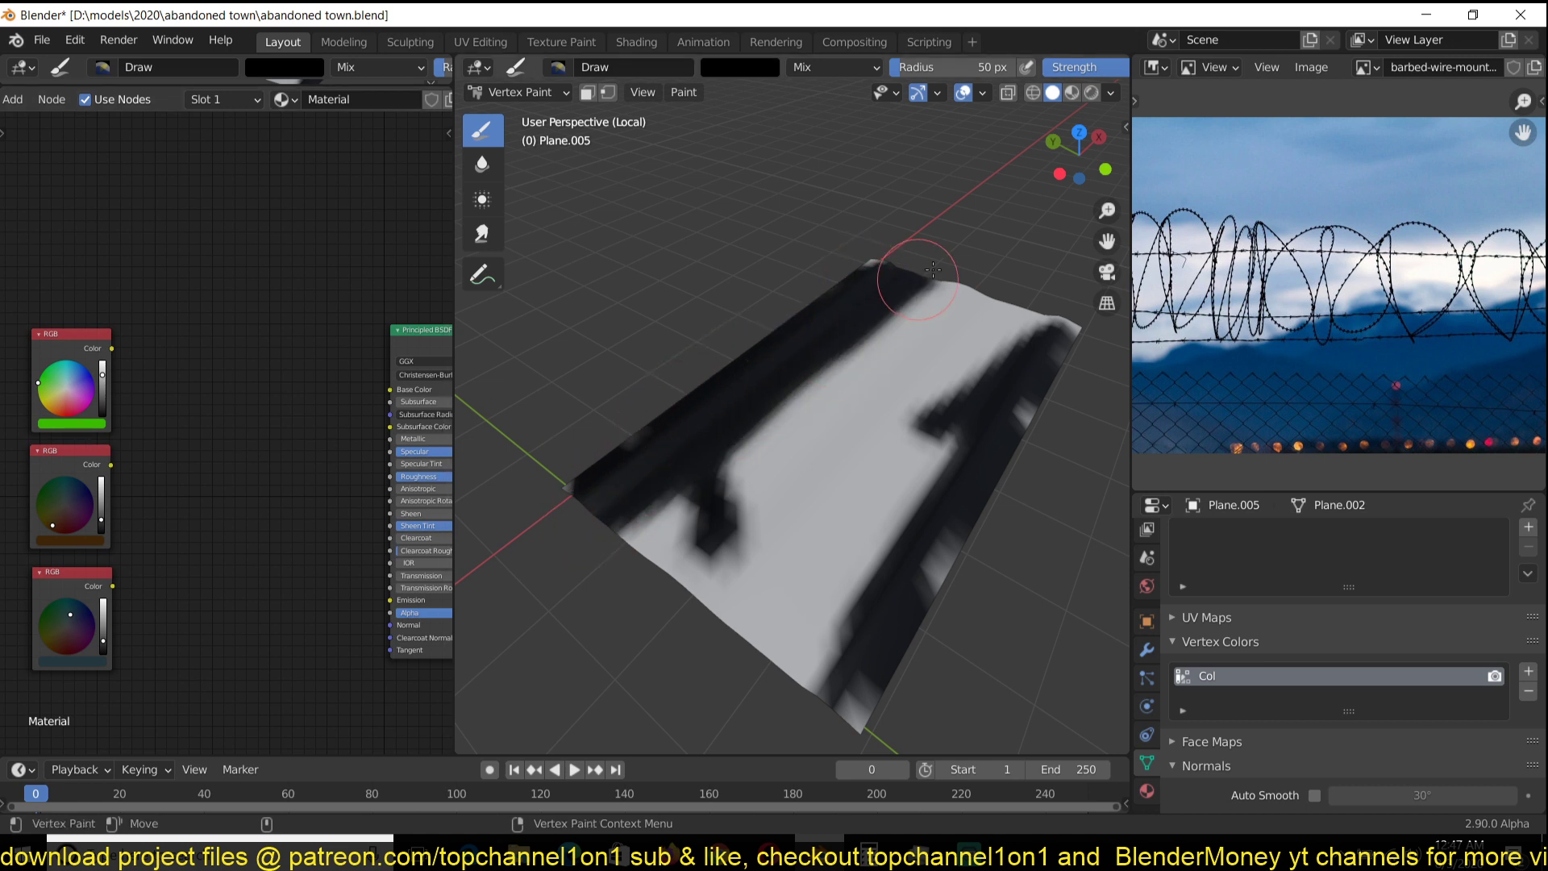
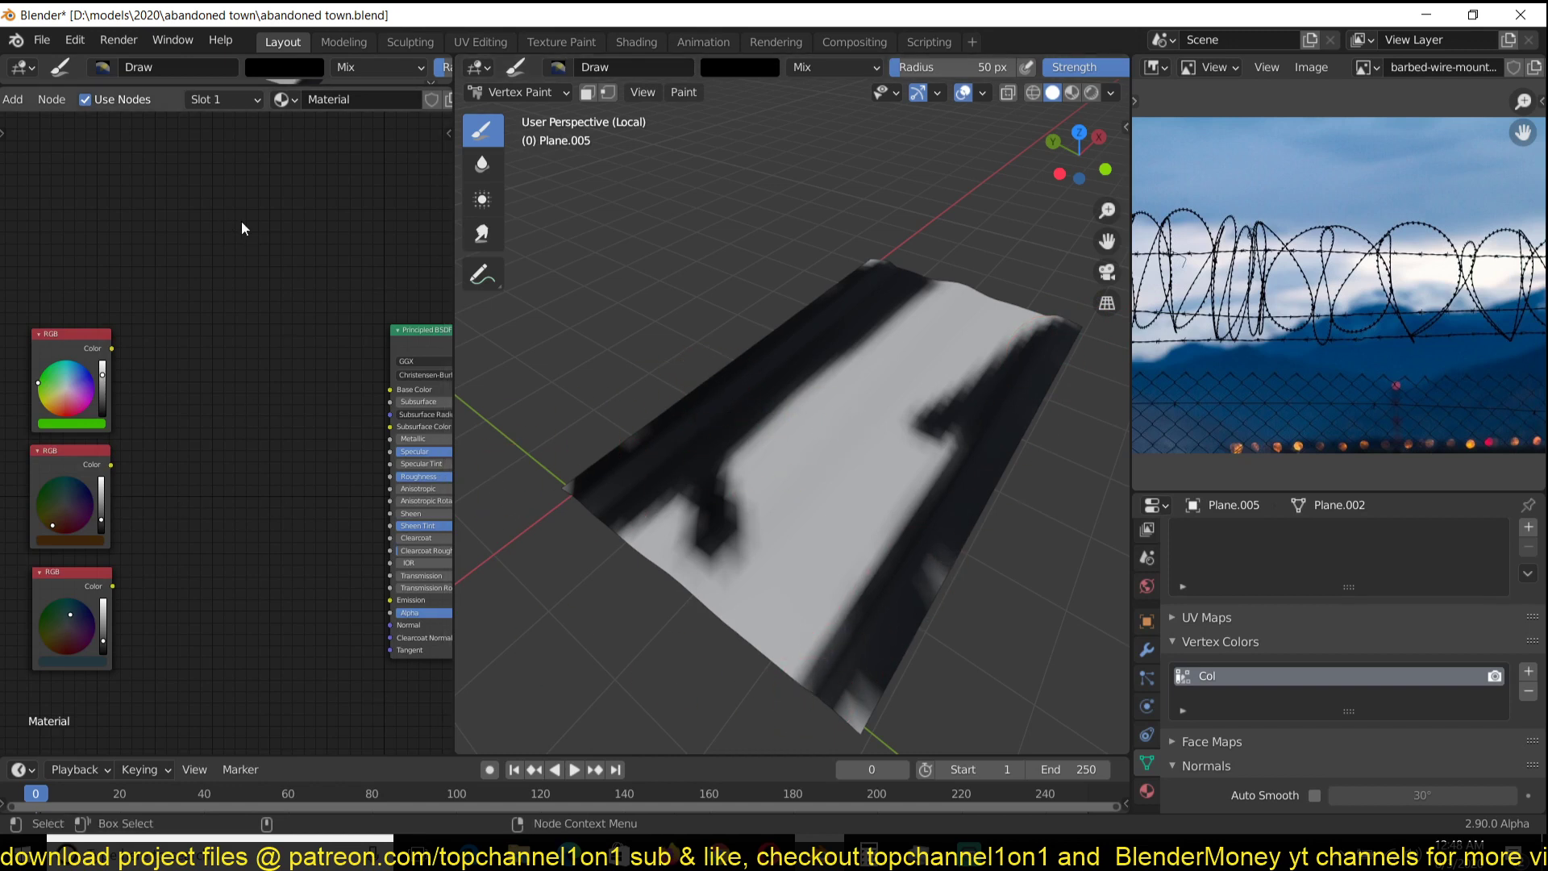
- Add an Attribute node for the Col vertex colors near the RGB nodes and rename the vertex color layer to grass mask
middle_drag(89, 297, 138, 320)
key(shift+a)
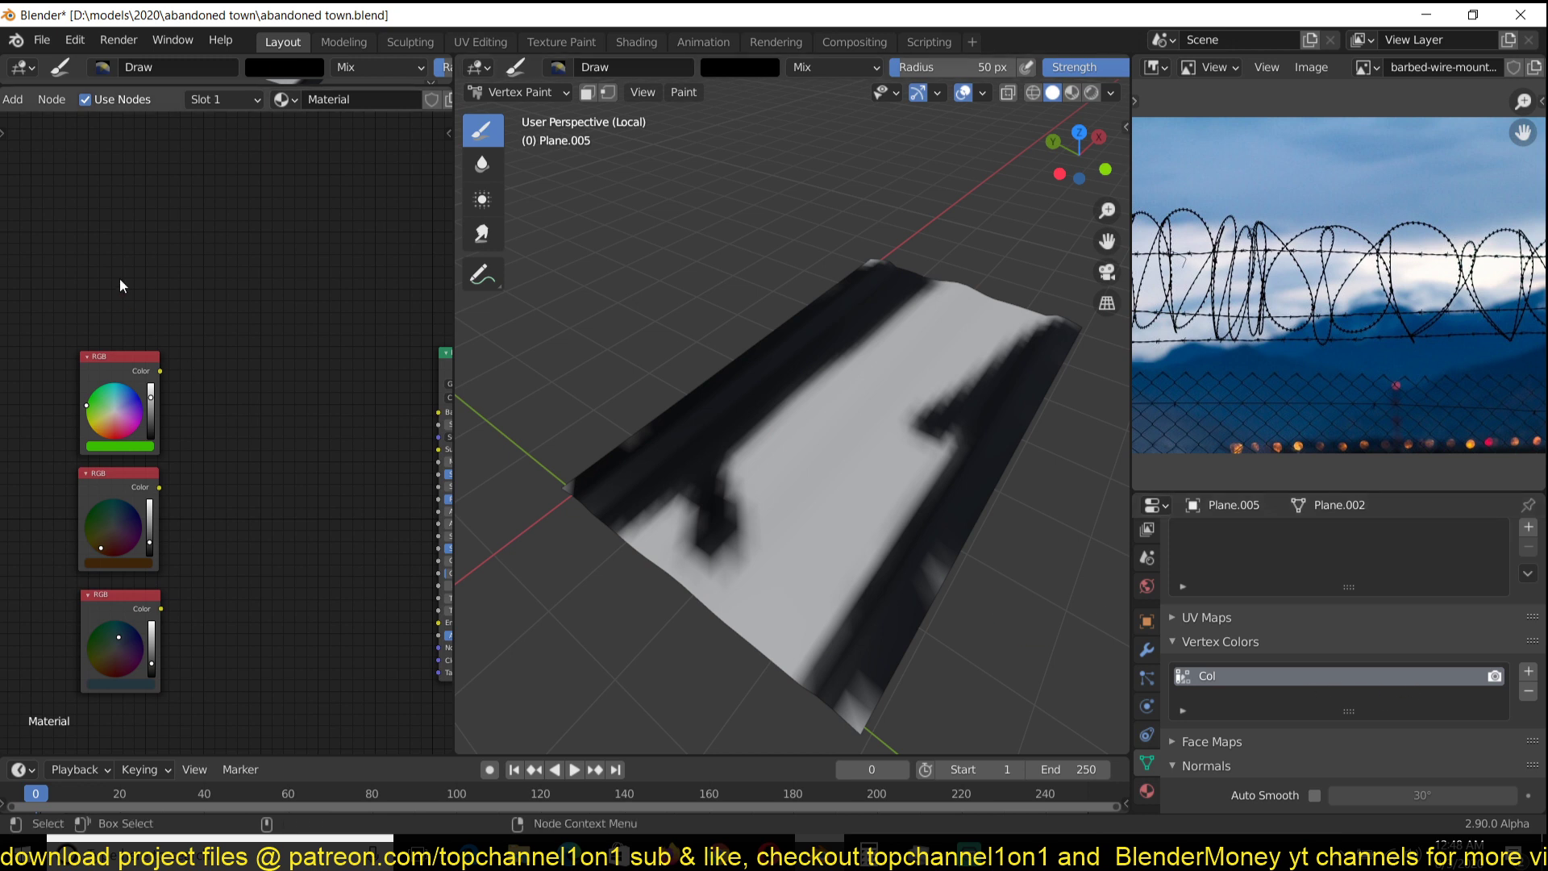
key(shift+a)
mouse_move(216, 335)
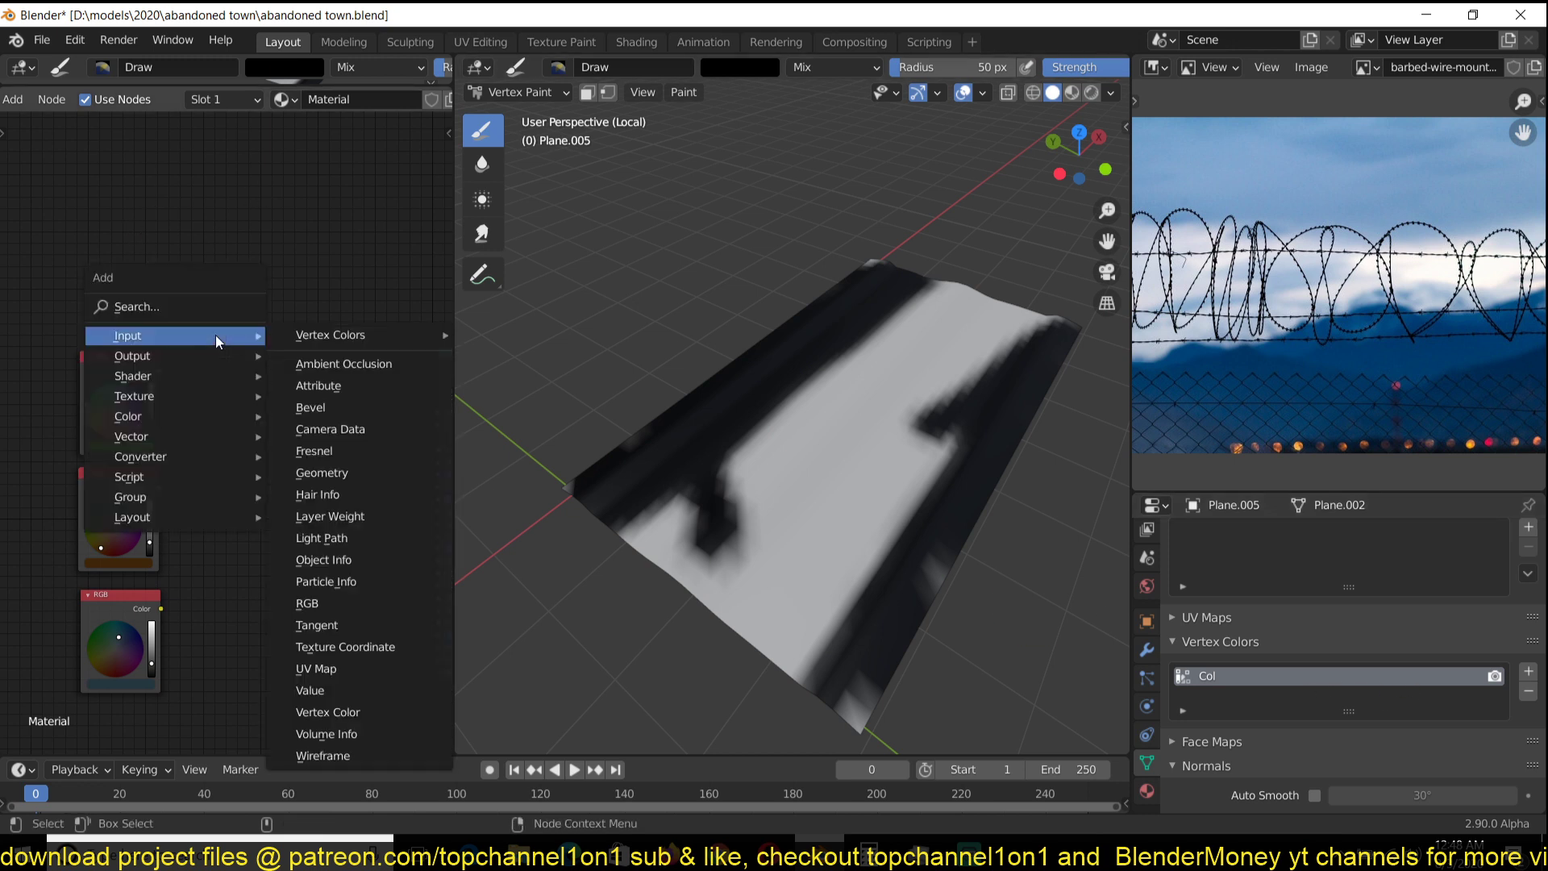
mouse_move(379, 336)
click(548, 335)
click(326, 343)
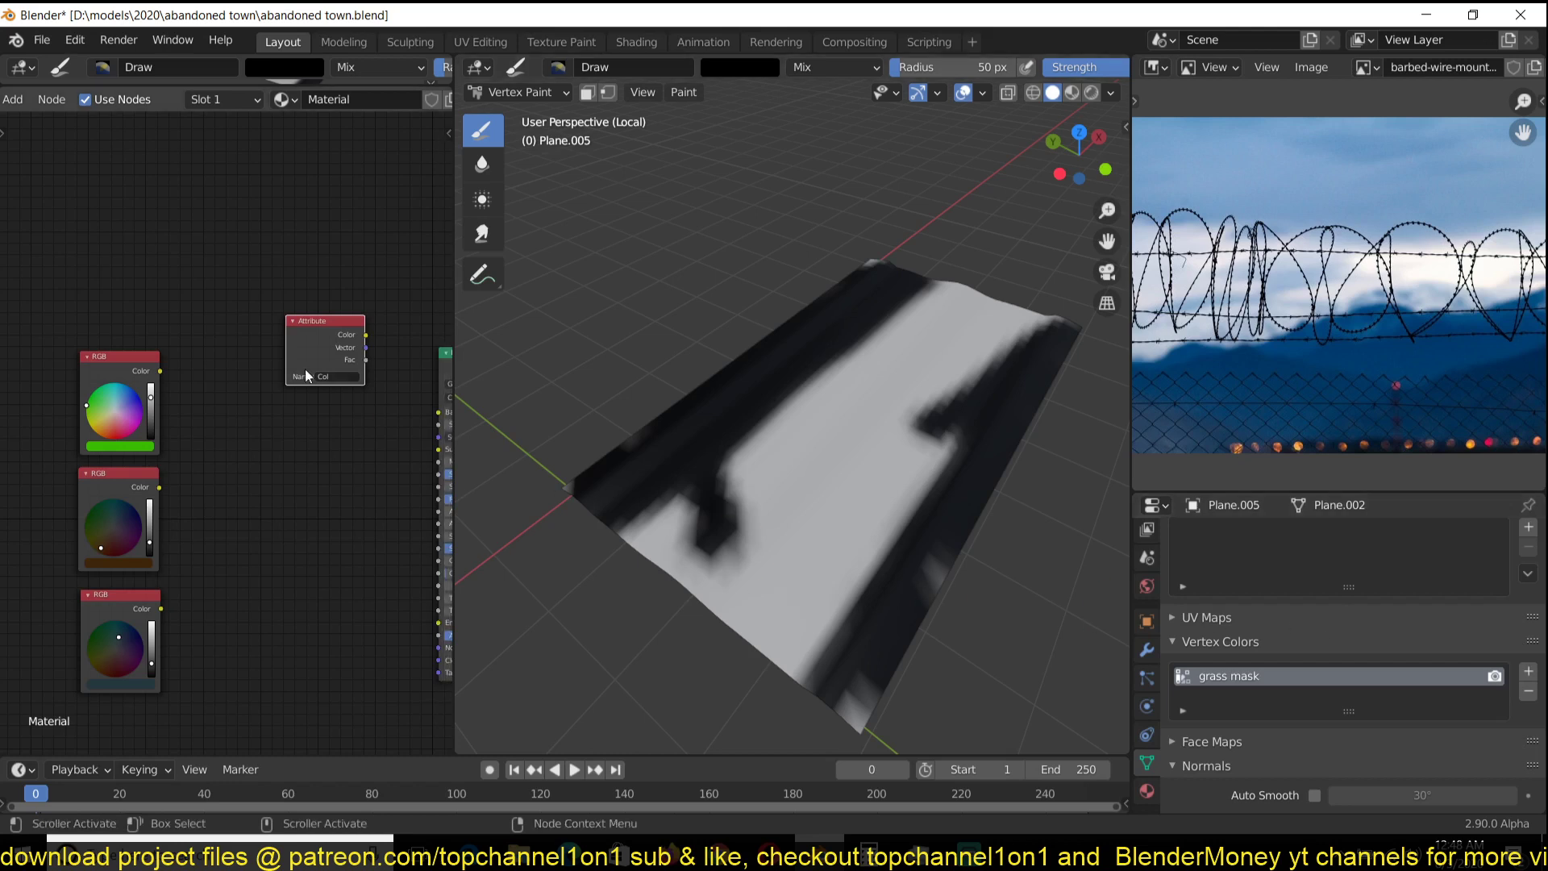
drag(328, 326, 266, 311)
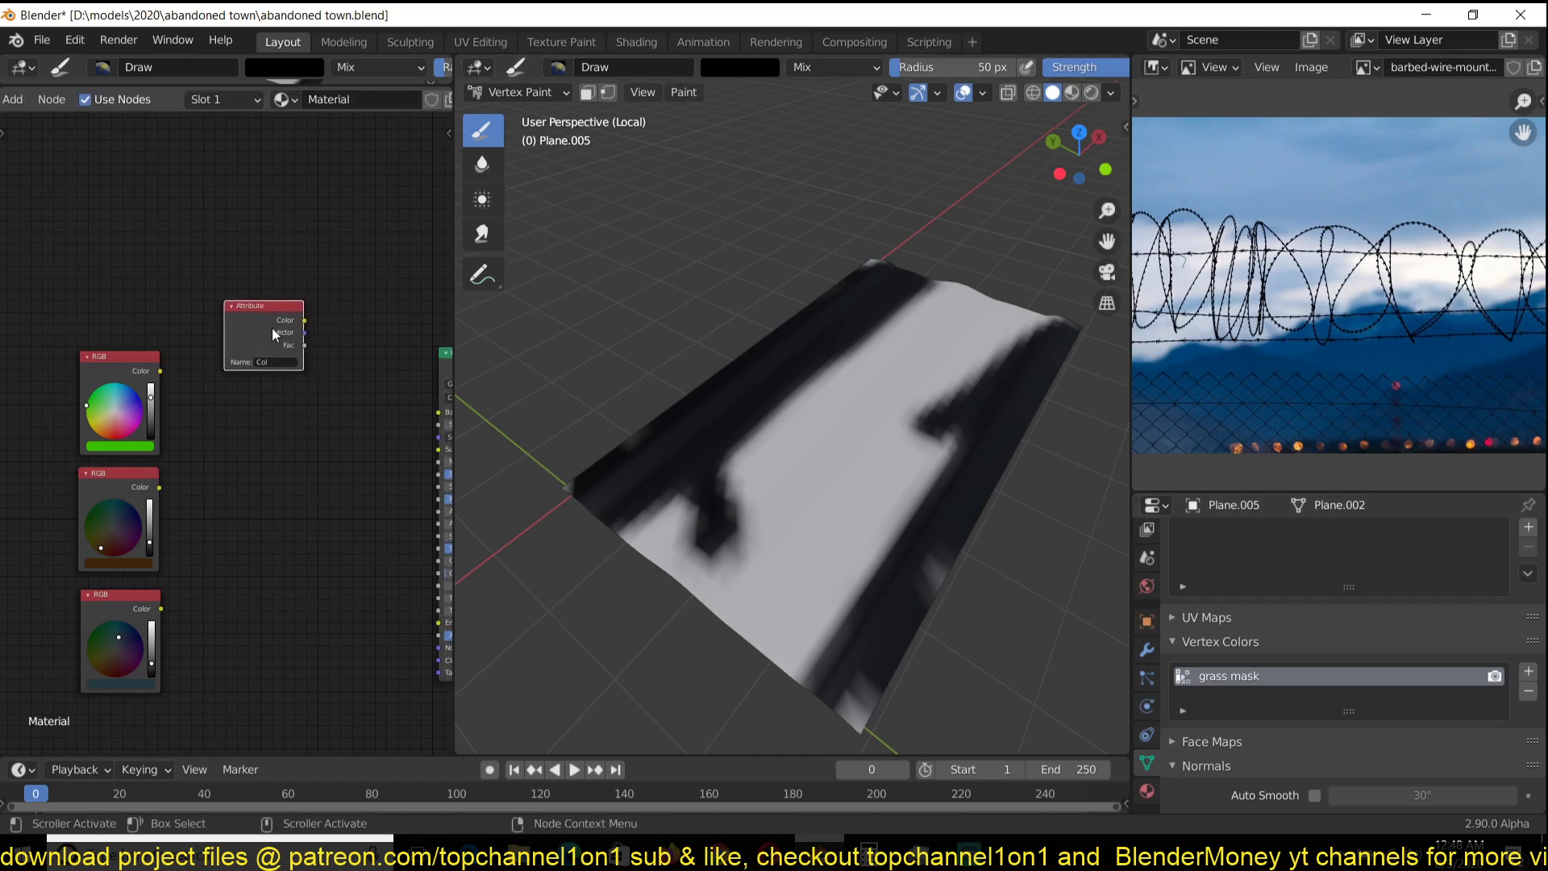
- Preview the Col Attribute node's color on the road in Material Preview shading, and delete that node
click(1071, 92)
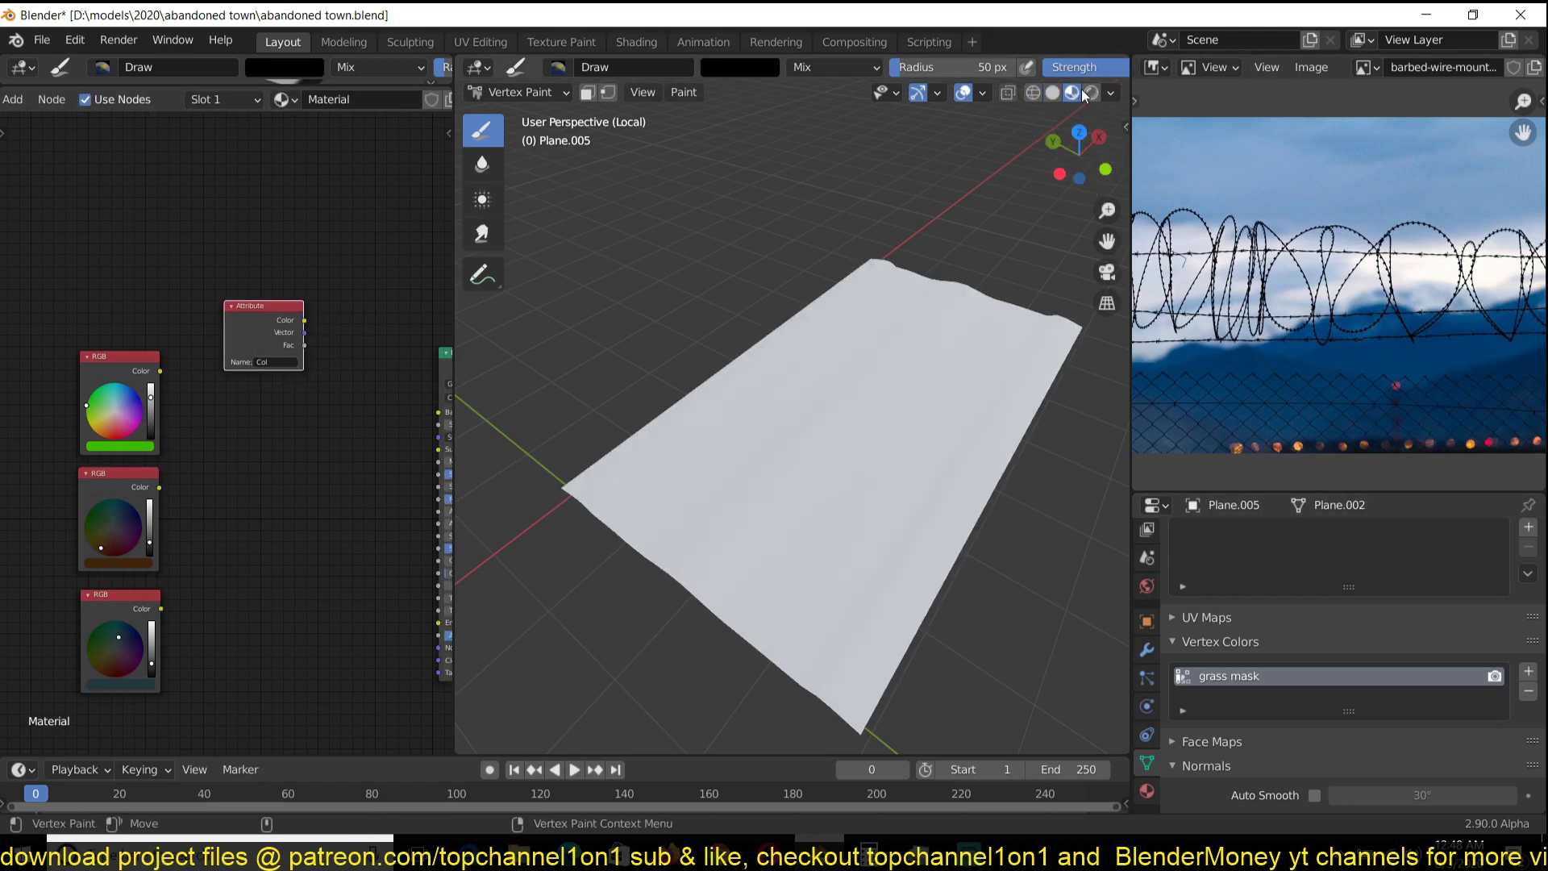
ctrl+shift+click(279, 329)
middle_drag(711, 347, 844, 322)
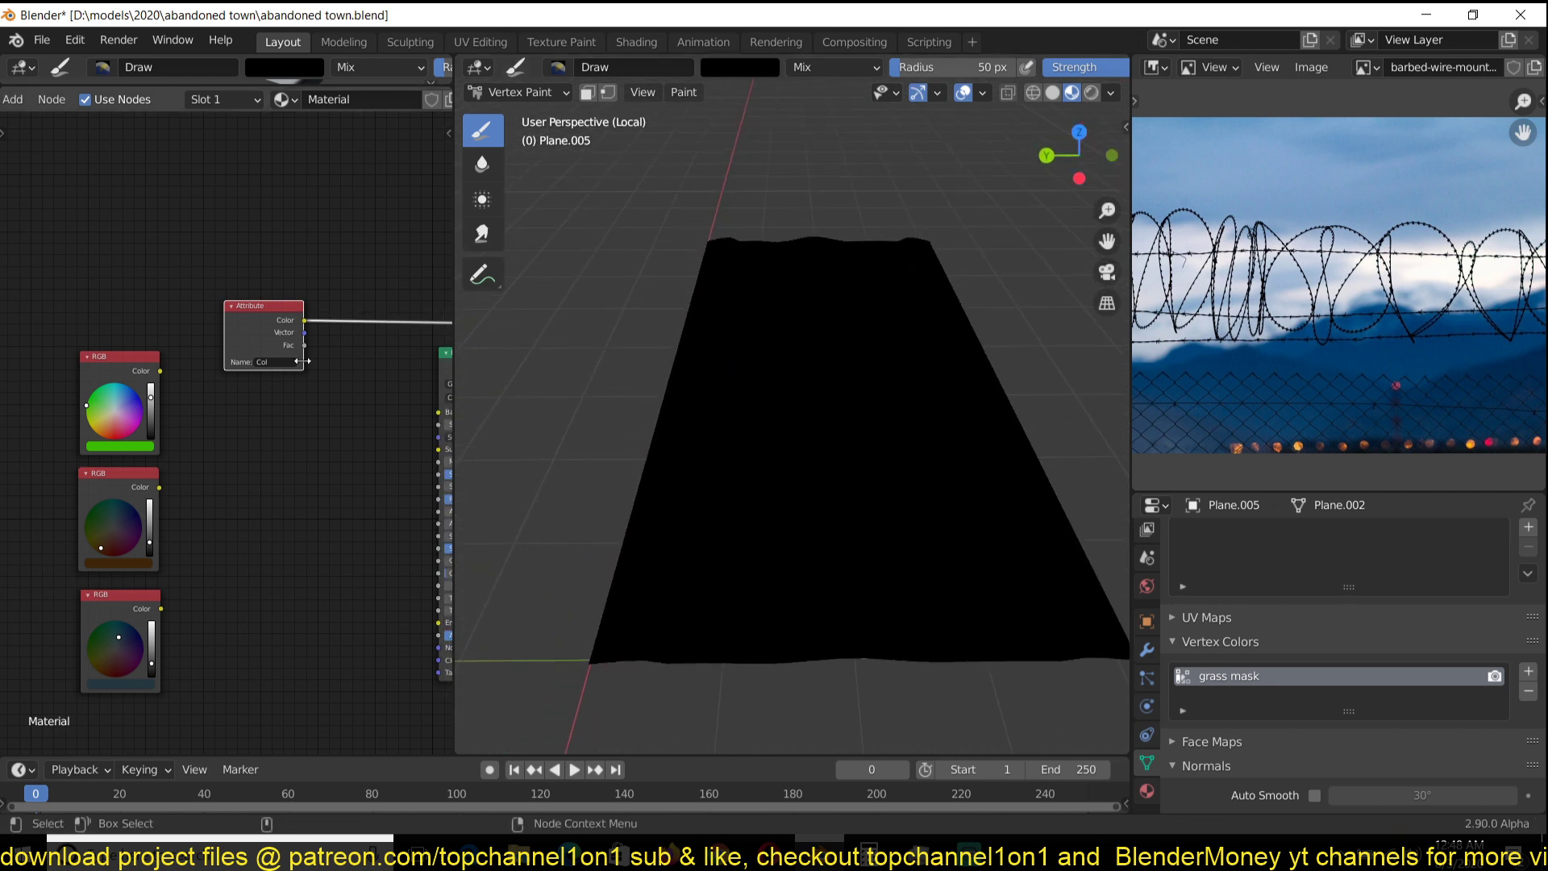
scroll(237, 360, up, 3)
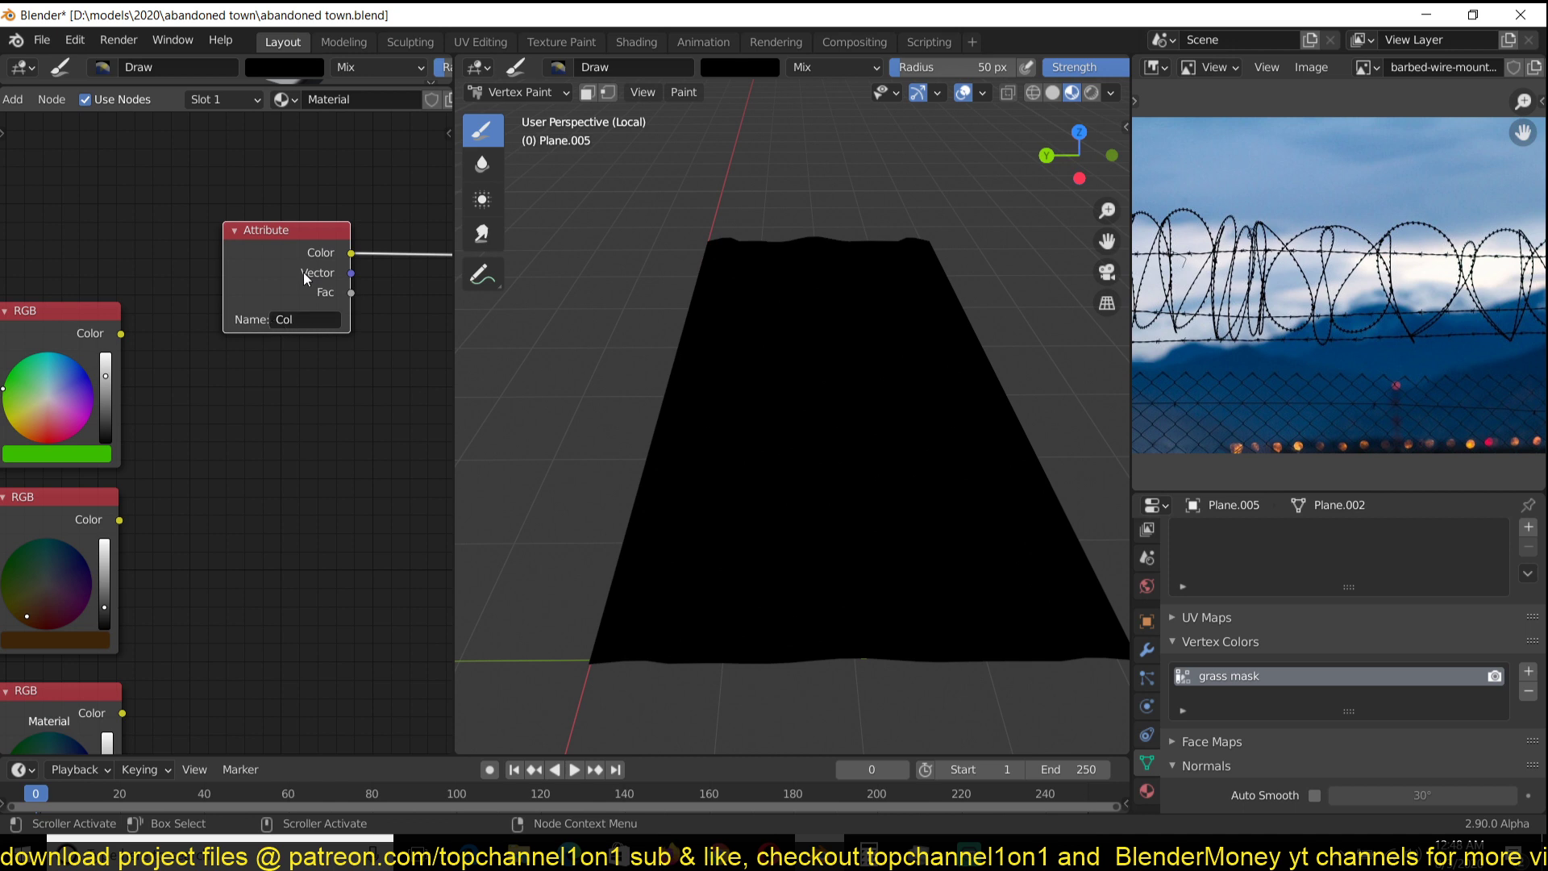
scroll(316, 321, down, 1)
key(x)
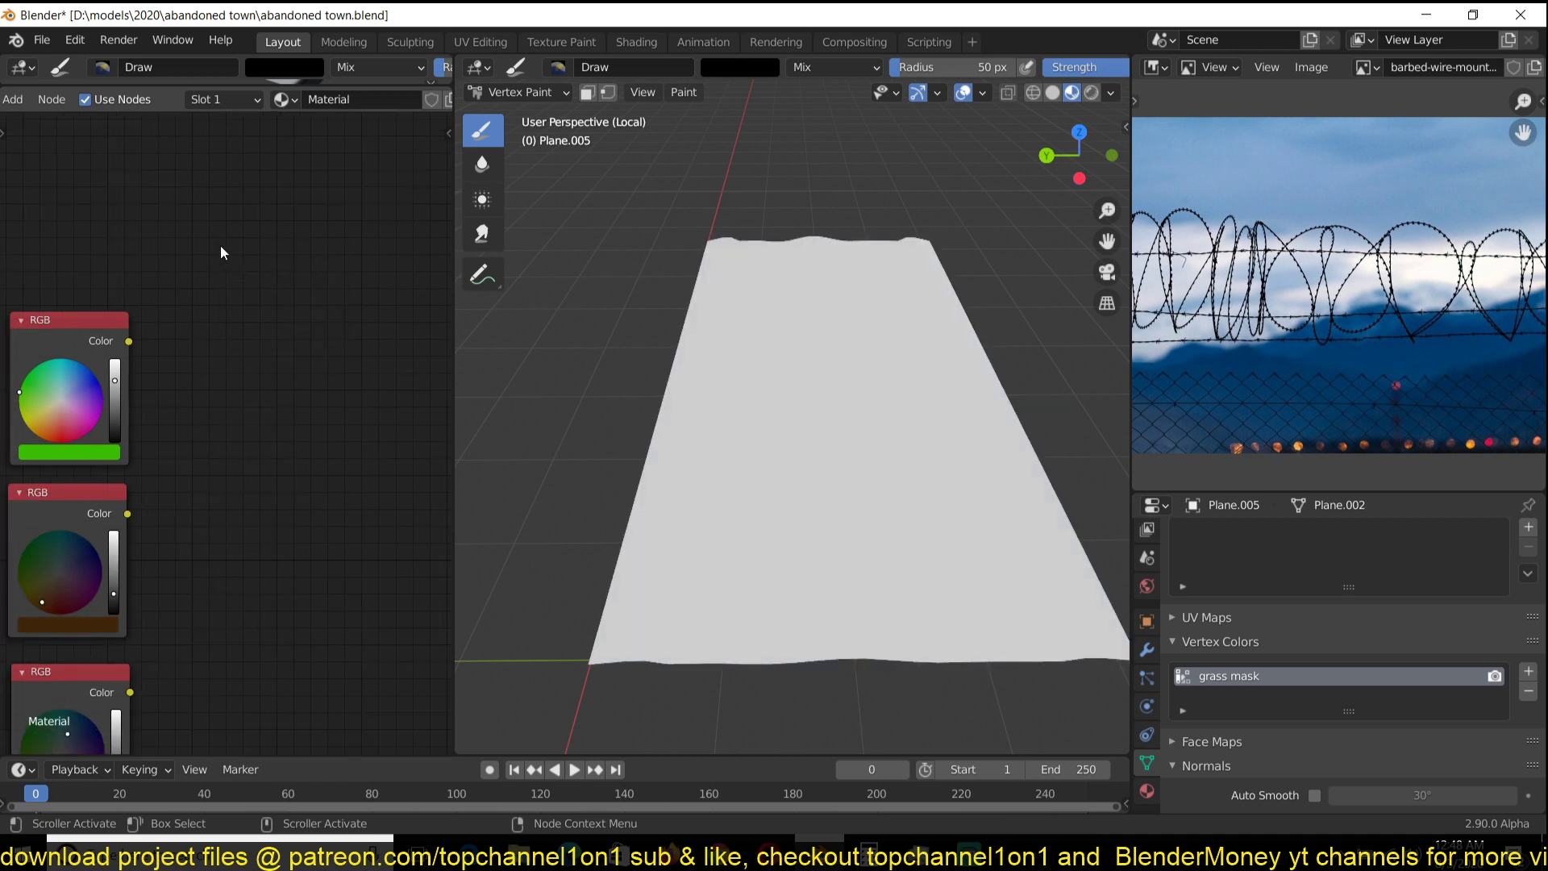
- Add an Attribute node for the grass mask vertex colors above the RGB nodes and preview its color on the road
key(shift+a)
mouse_move(205, 255)
mouse_move(379, 256)
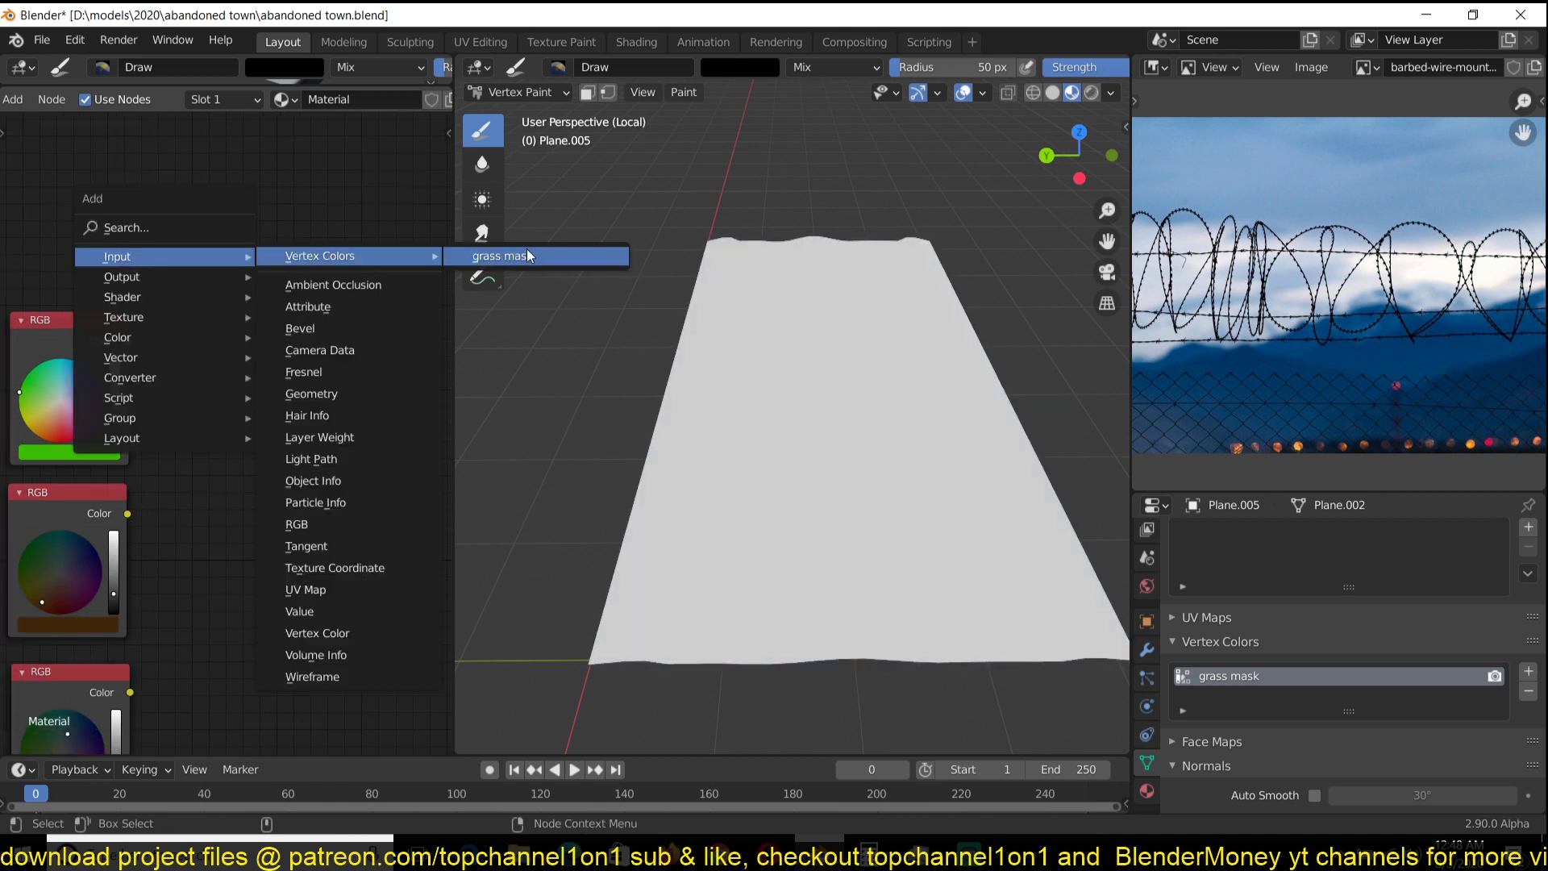
click(530, 255)
click(270, 298)
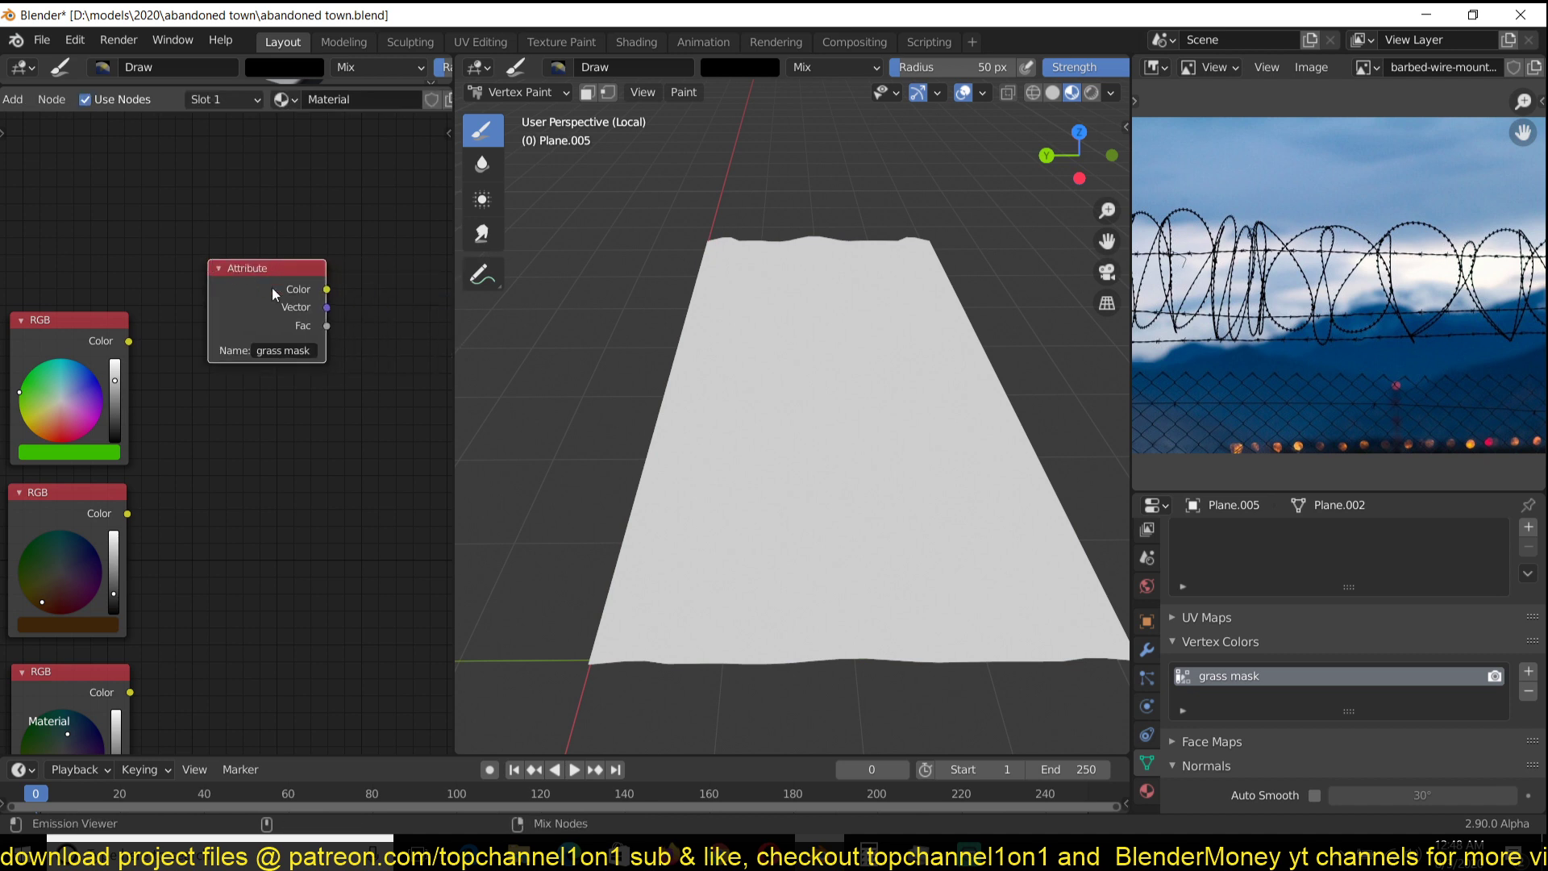
middle_drag(844, 207, 849, 284)
scroll(258, 339, down, 3)
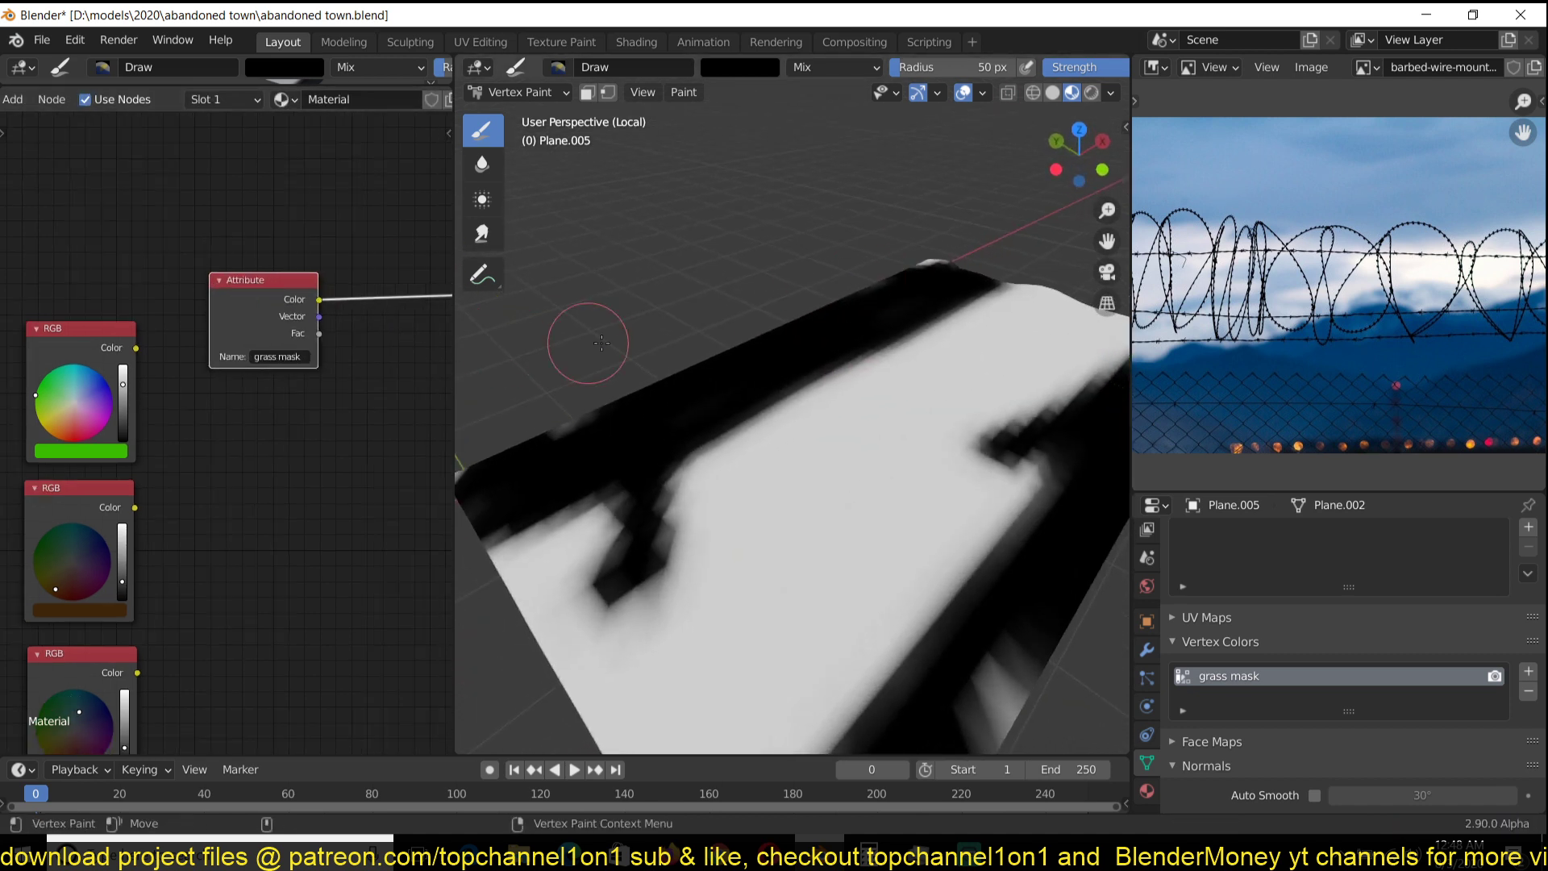
drag(245, 362, 139, 283)
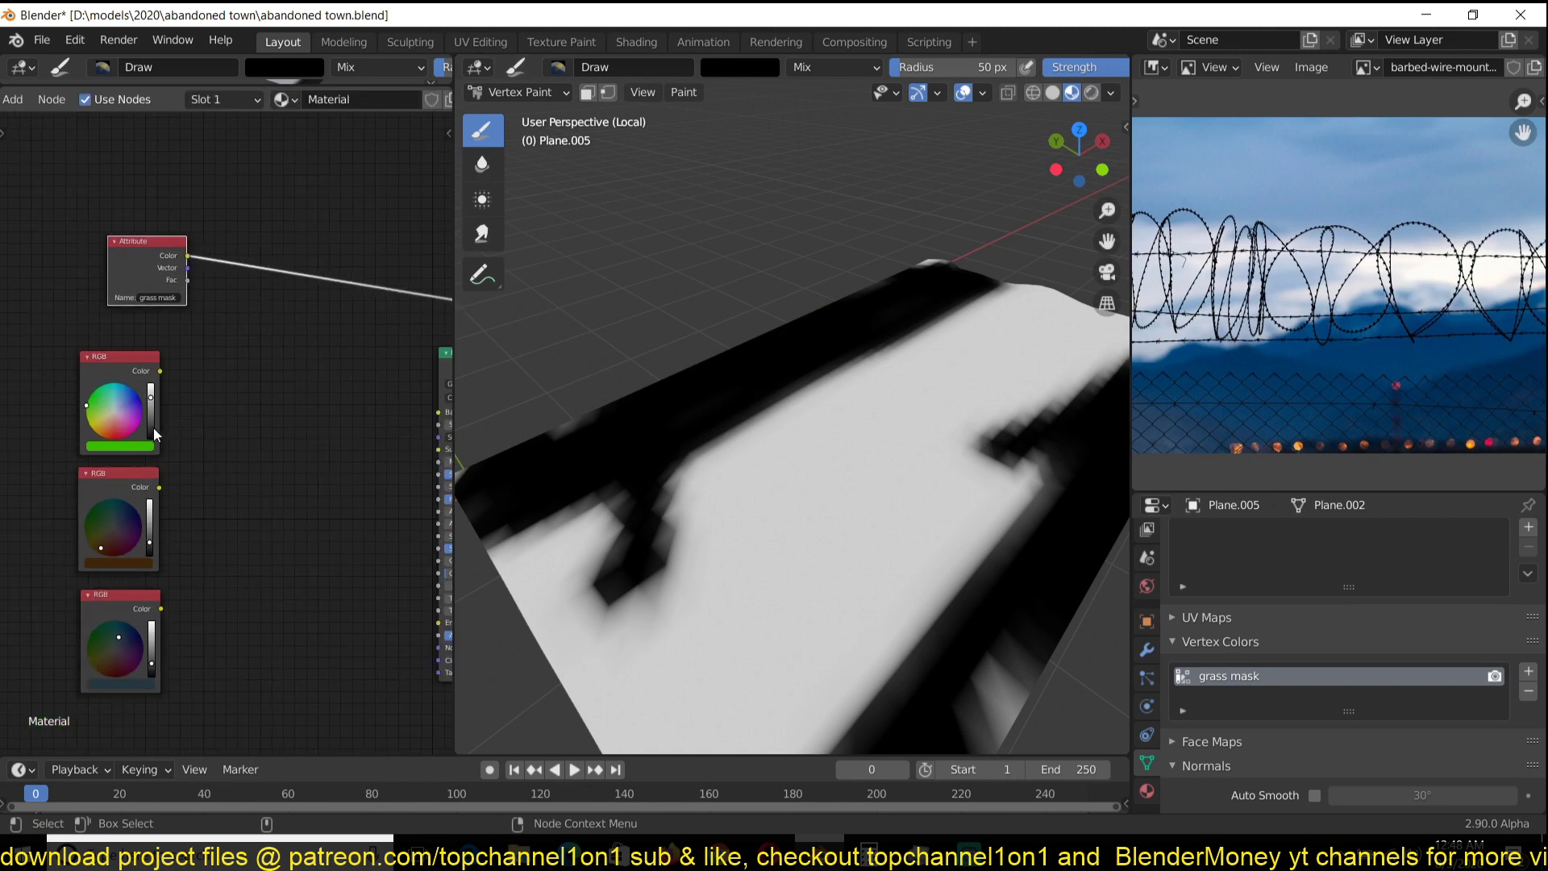
- Add a MixRGB node and connect the green RGB node to Color1 and the brown RGB node to Color2
scroll(273, 390, up, 1)
key(shift+a)
key(Escape)
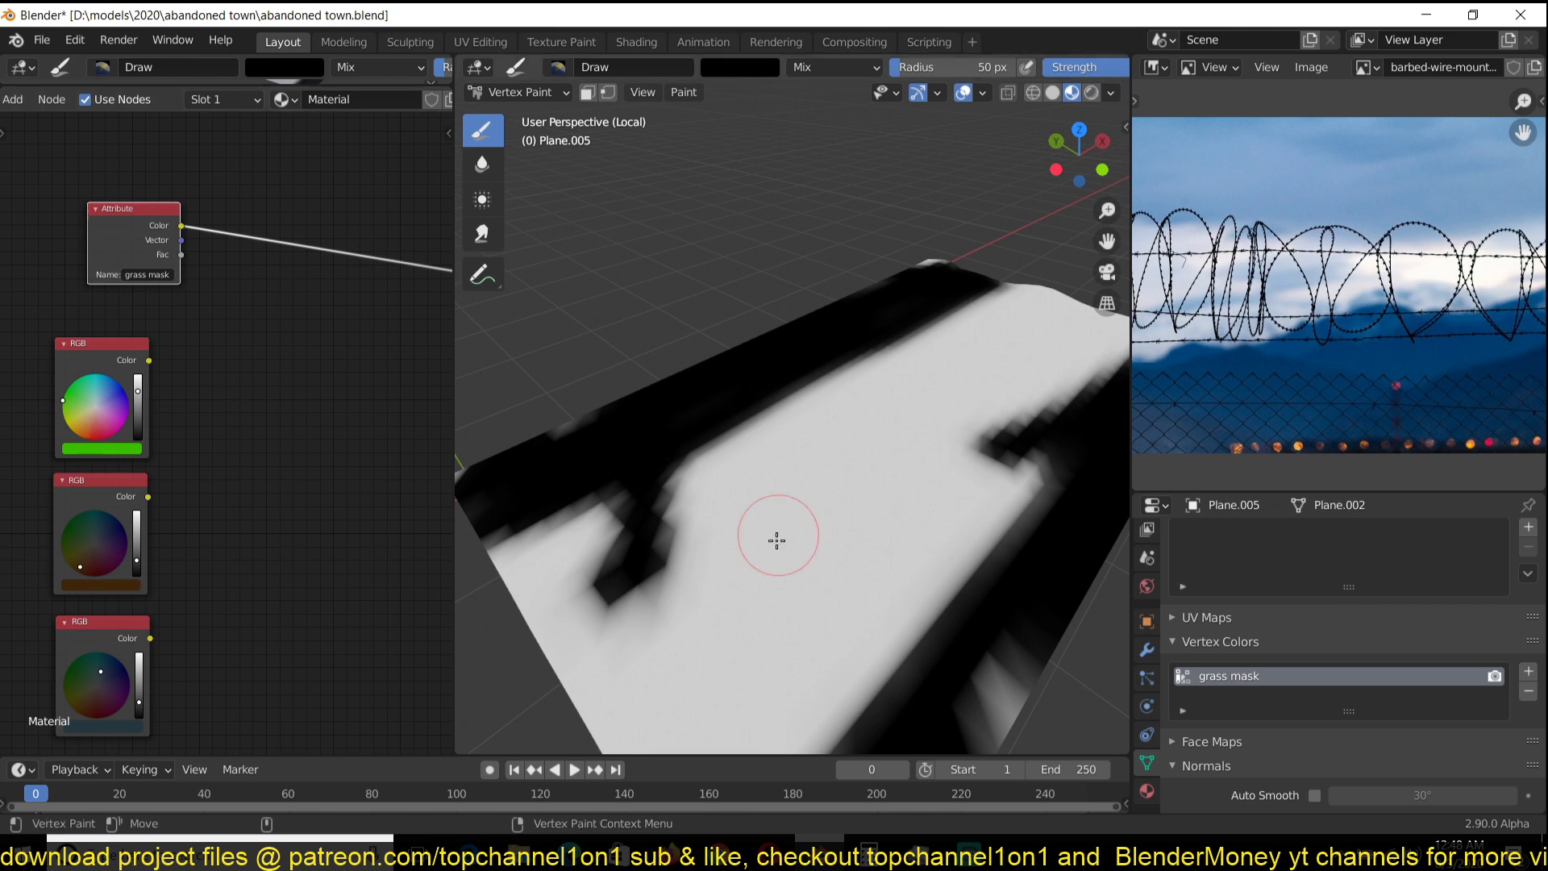
key(shift+a)
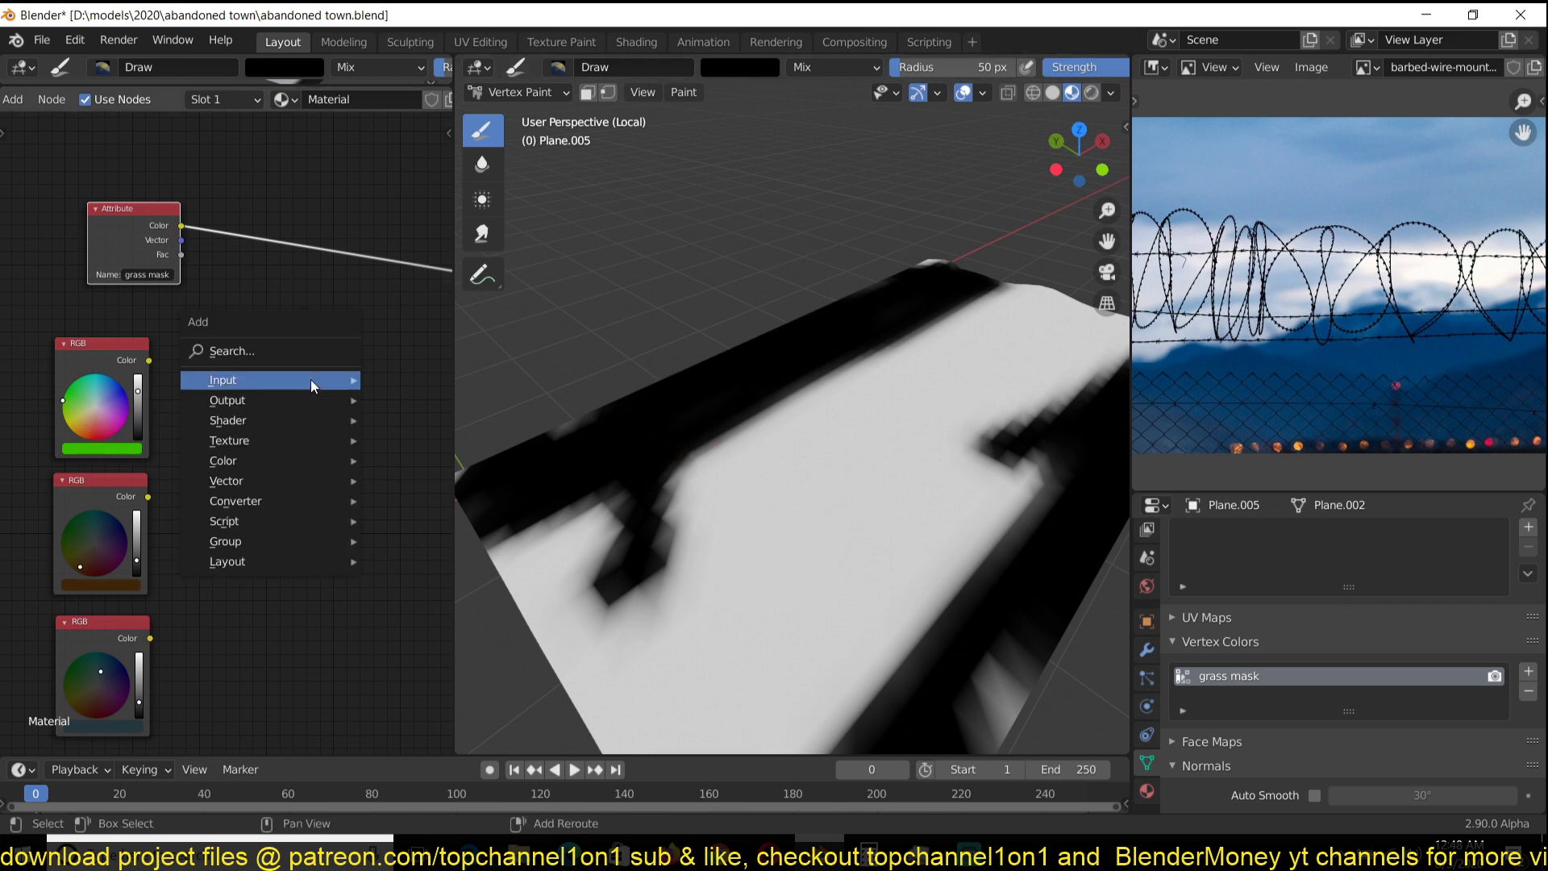
mouse_move(250, 462)
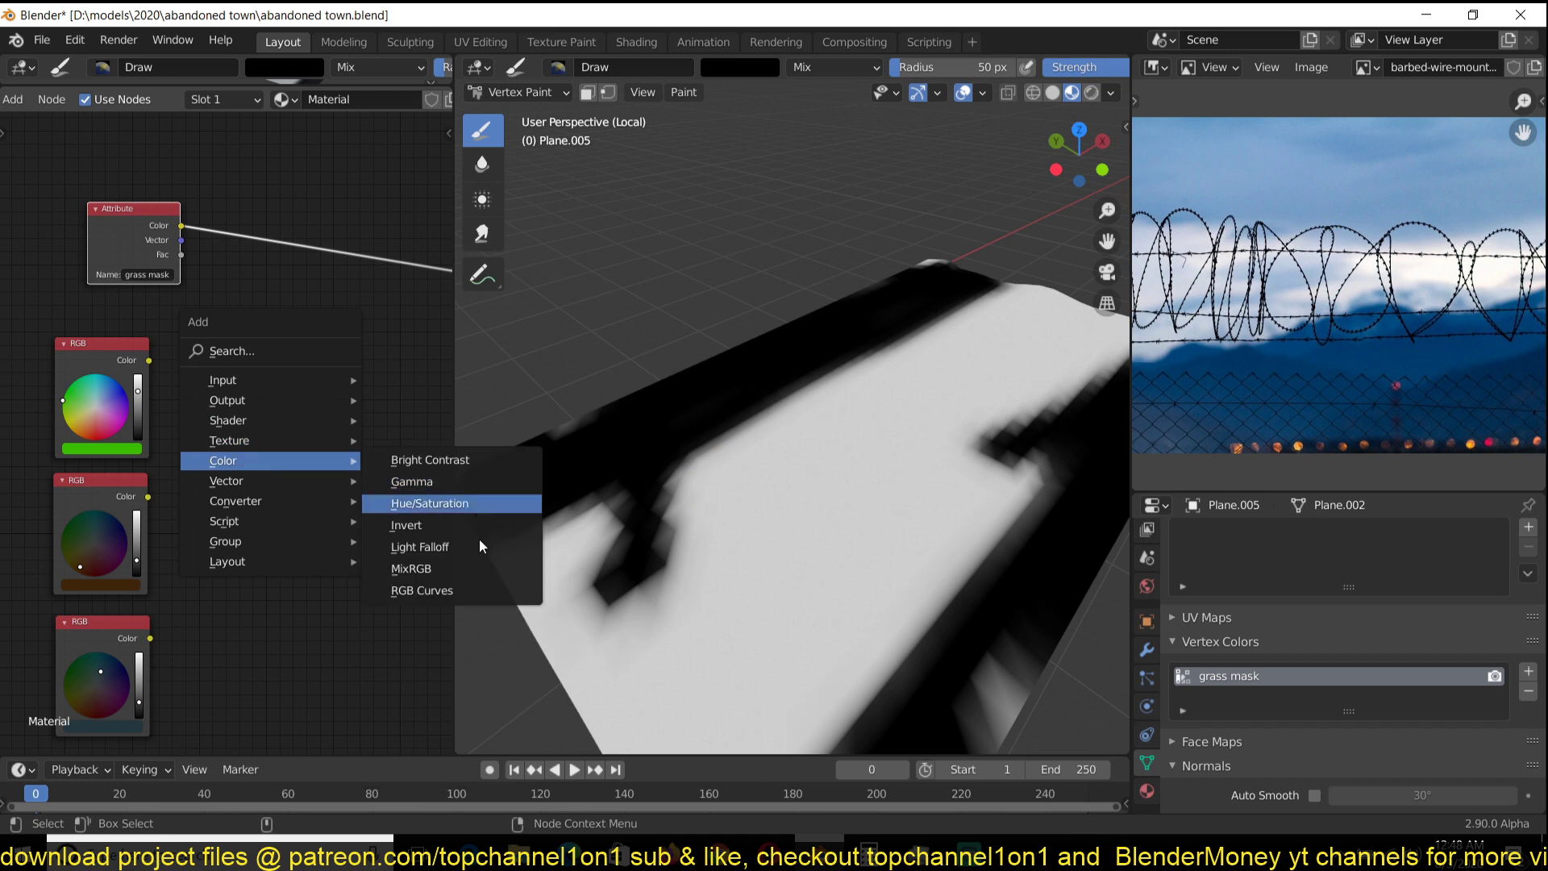
click(451, 571)
click(440, 527)
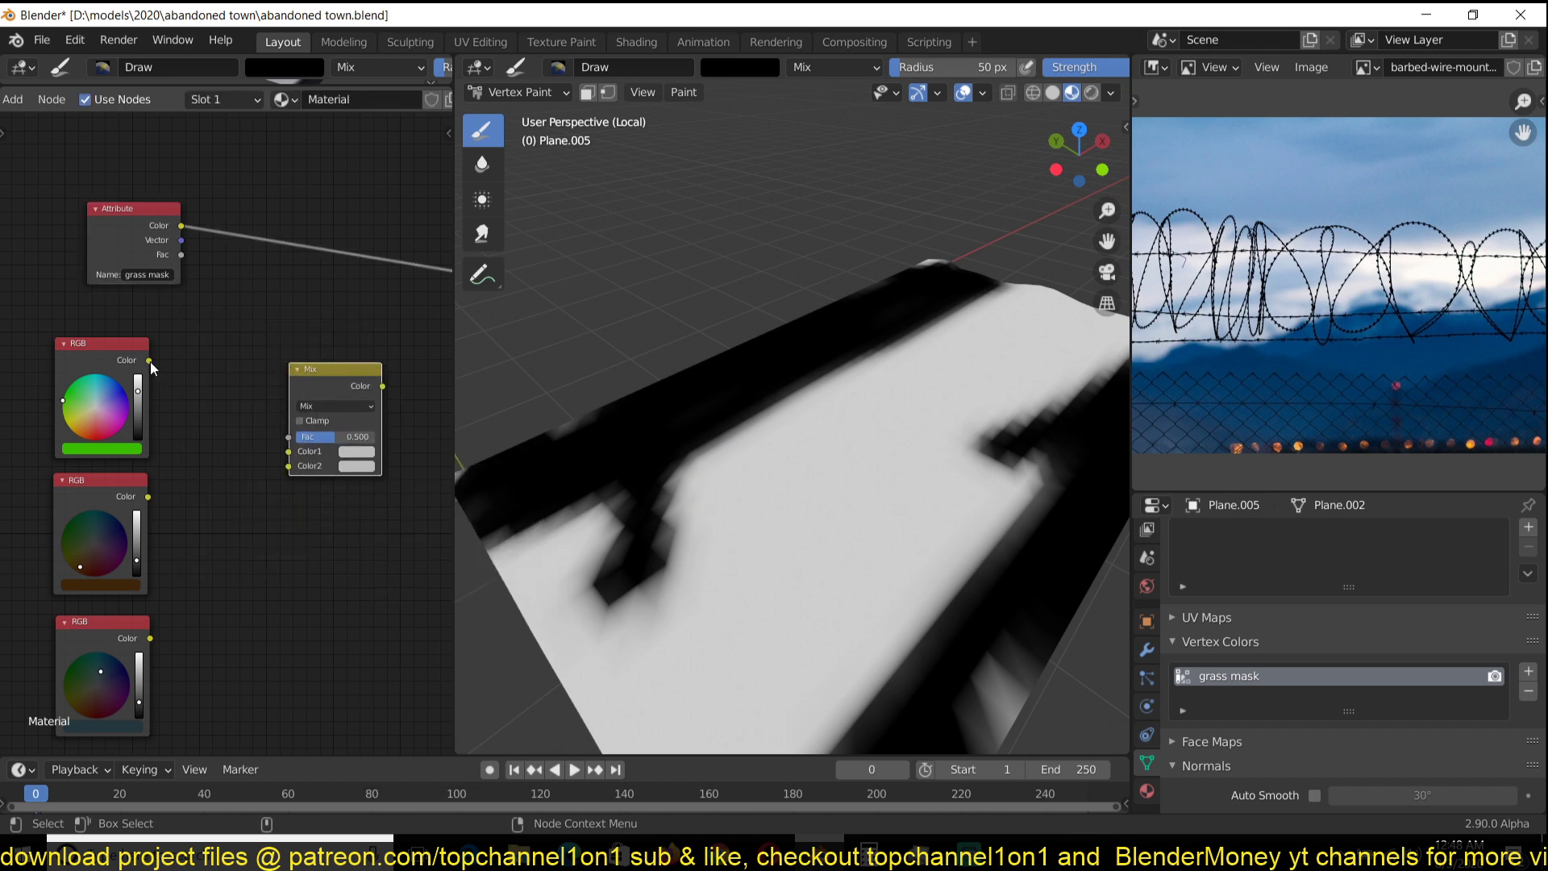
drag(150, 361, 284, 455)
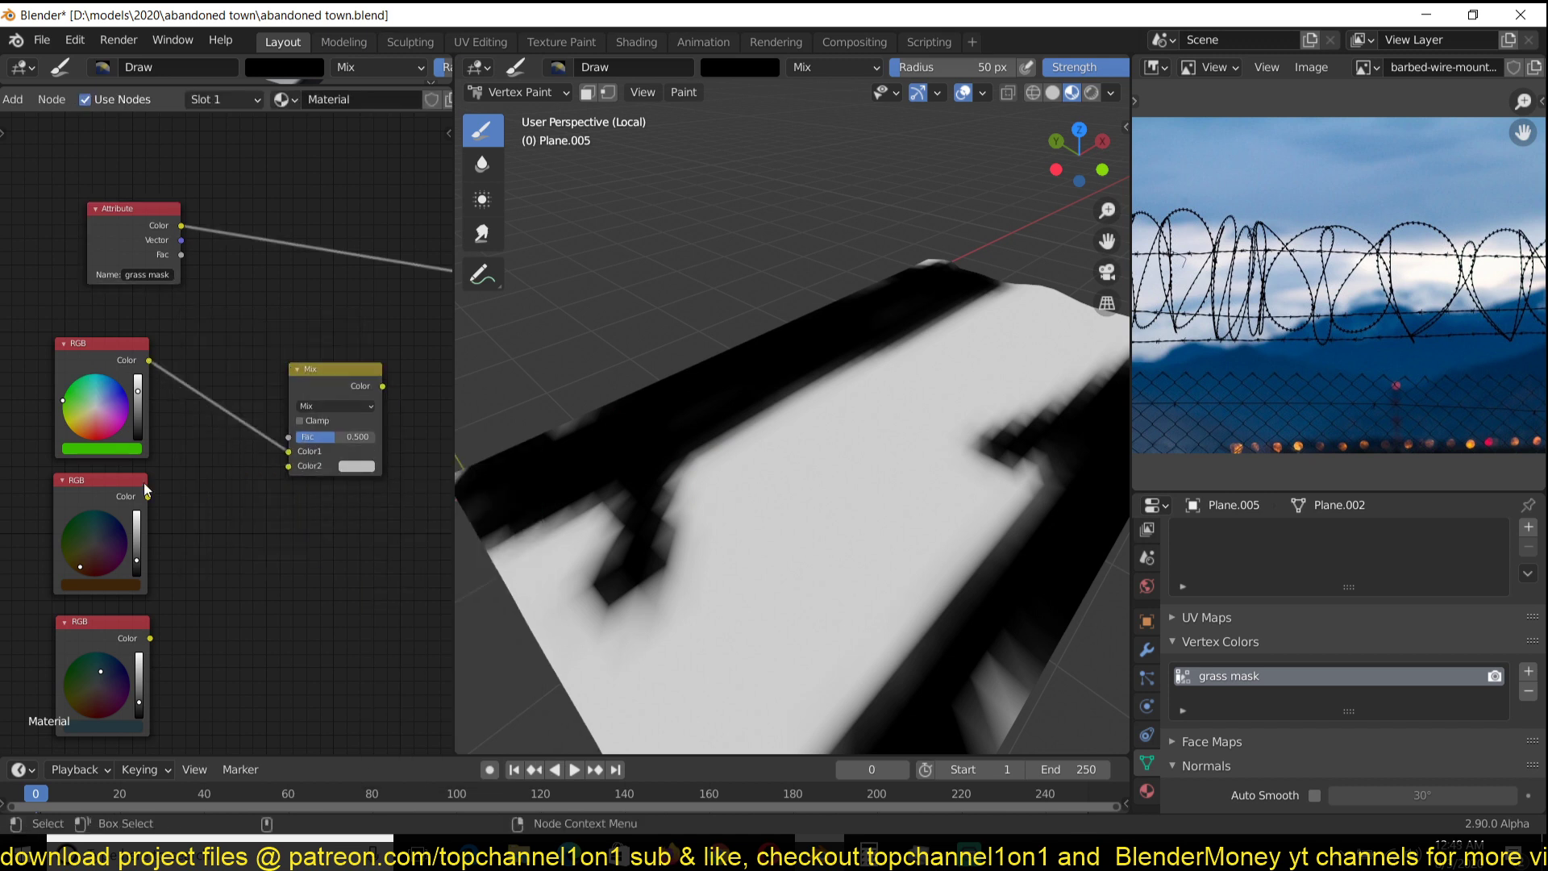
drag(147, 497, 301, 466)
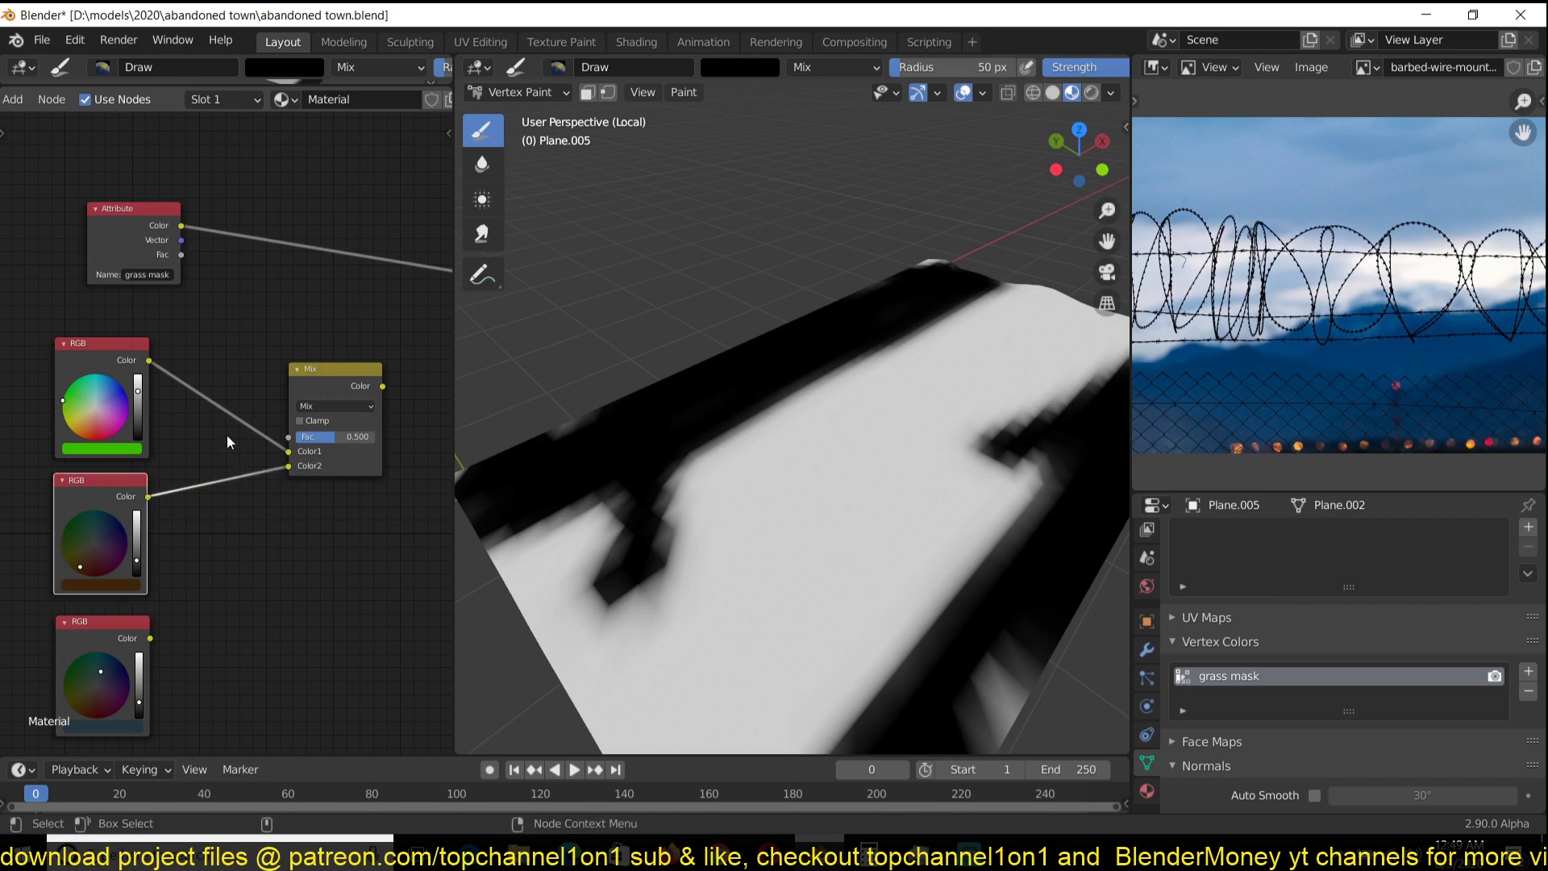
- Connect the grass mask attribute's Fac output to the Mix node's Fac input and preview the mix on the road
drag(138, 246, 89, 244)
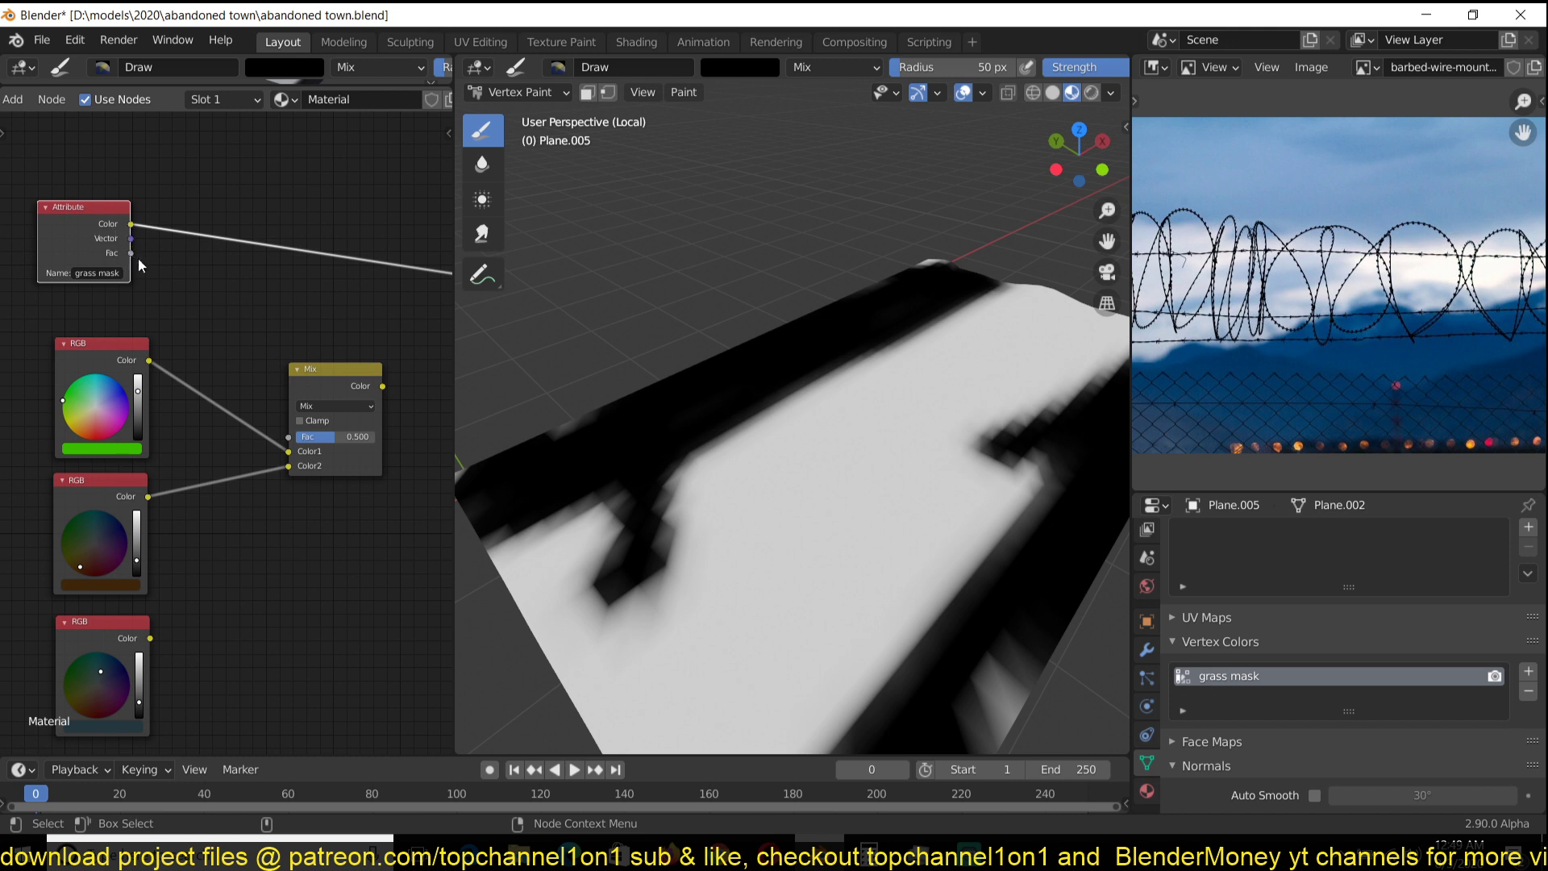
drag(132, 255, 303, 442)
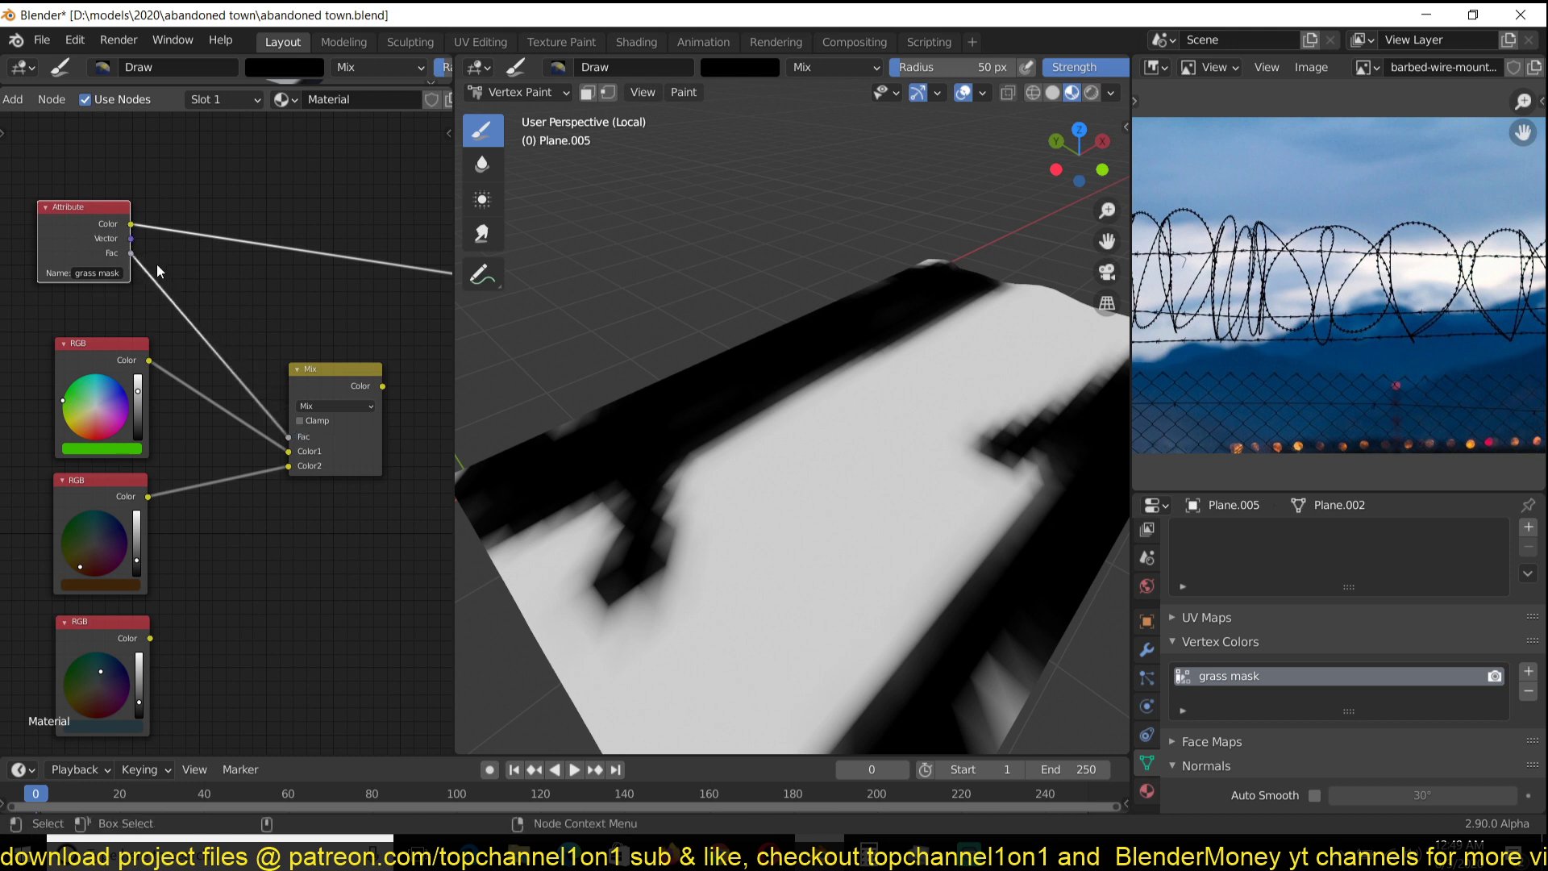
ctrl+shift+click(345, 385)
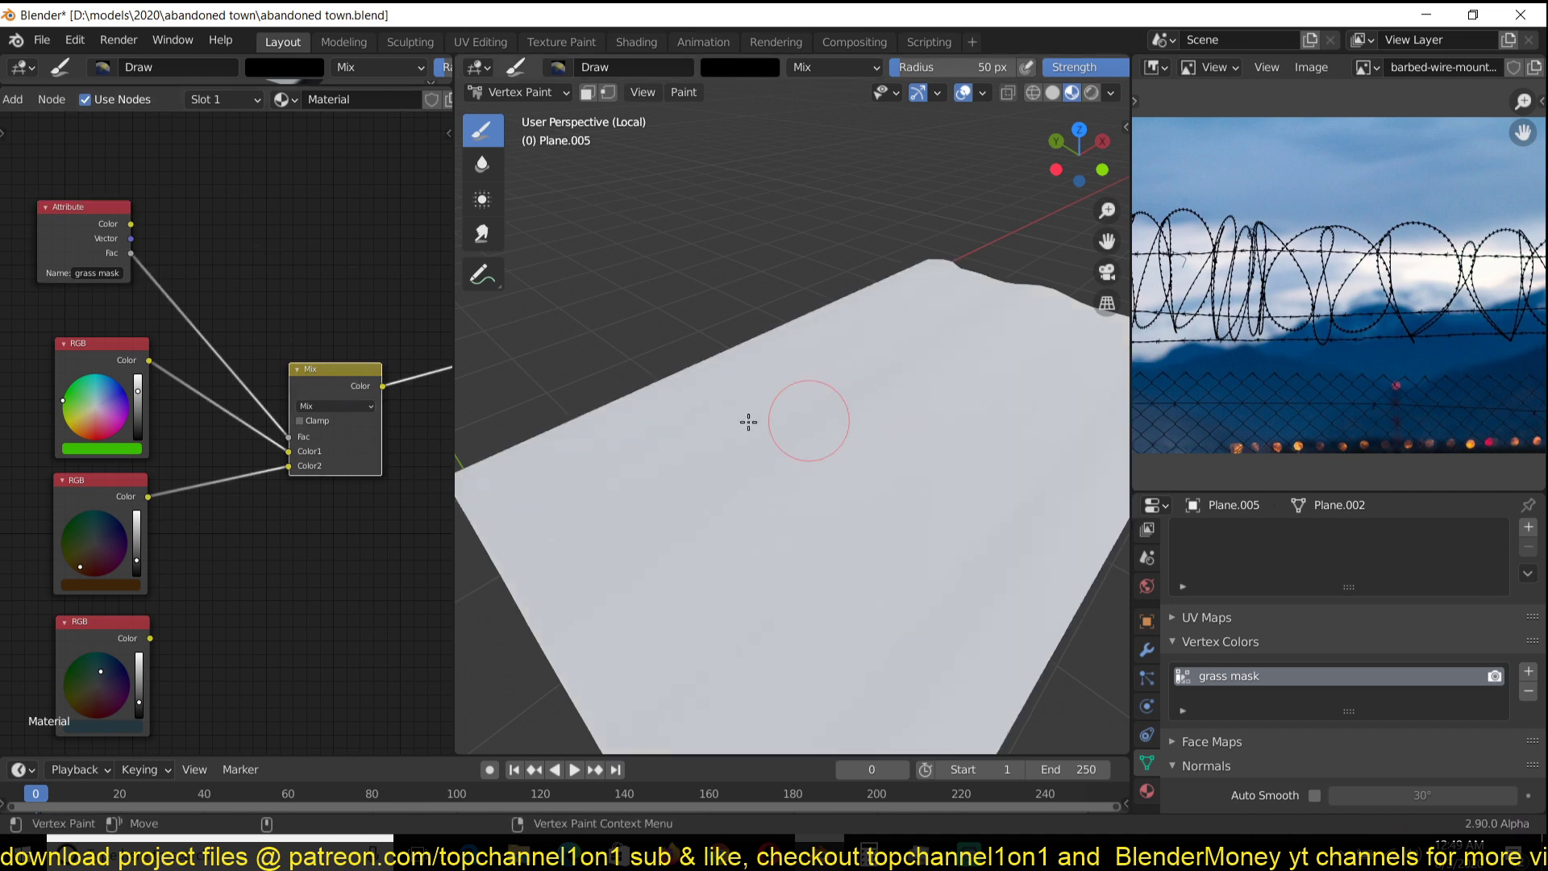
scroll(613, 444, up, 4)
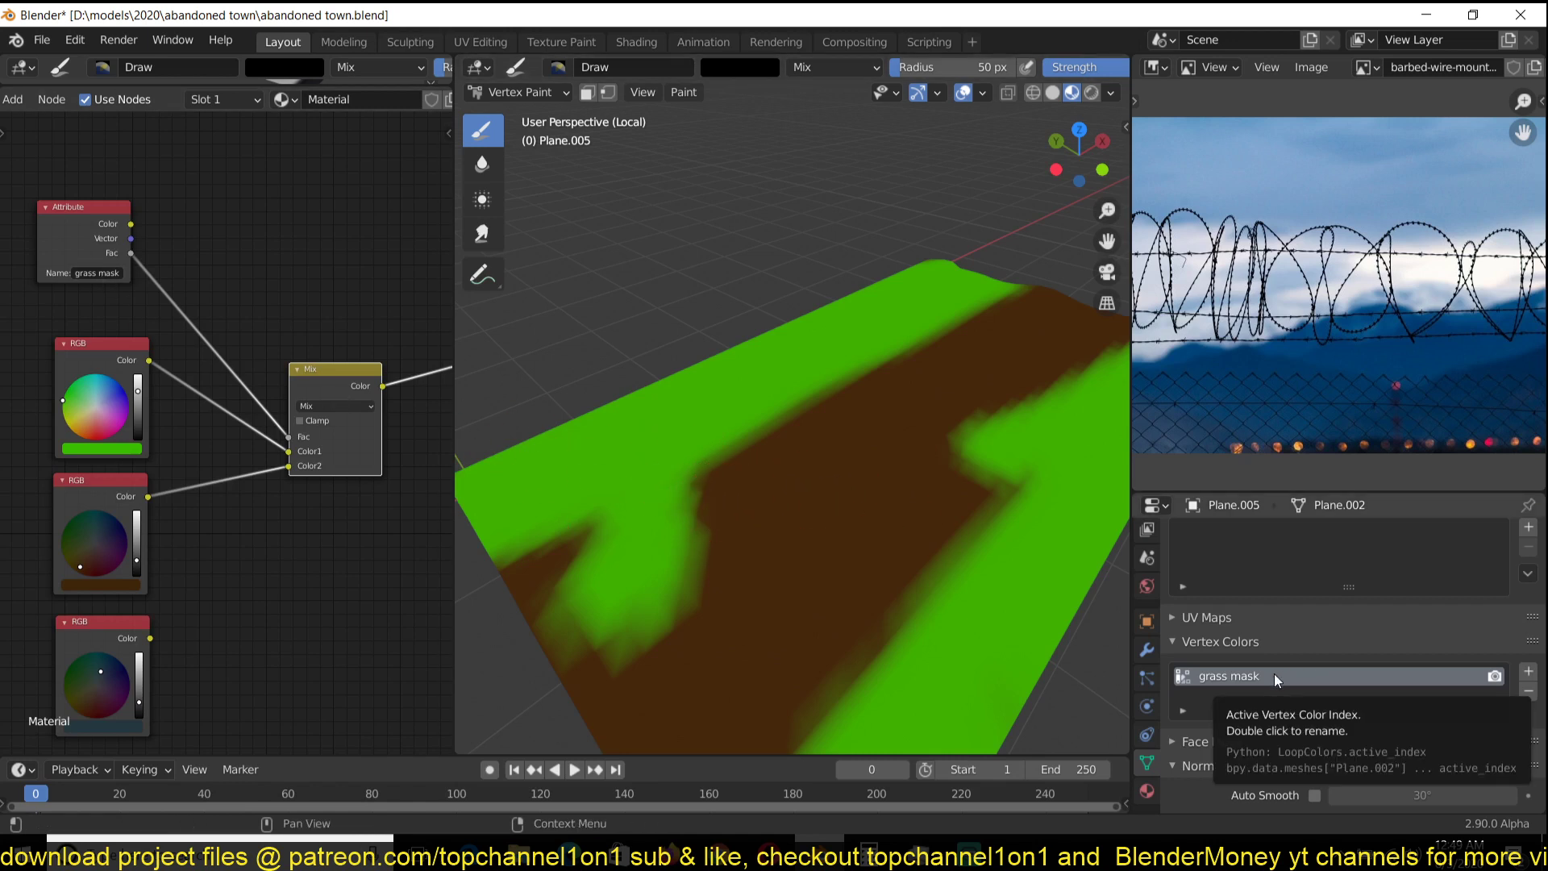
- Paint grass across the middle of the road with black, and paint dirt back over part of it with a white brush
mouse_move(813, 390)
mouse_down()
mouse_move(876, 408)
mouse_move(798, 413)
mouse_move(978, 363)
mouse_move(894, 367)
mouse_up()
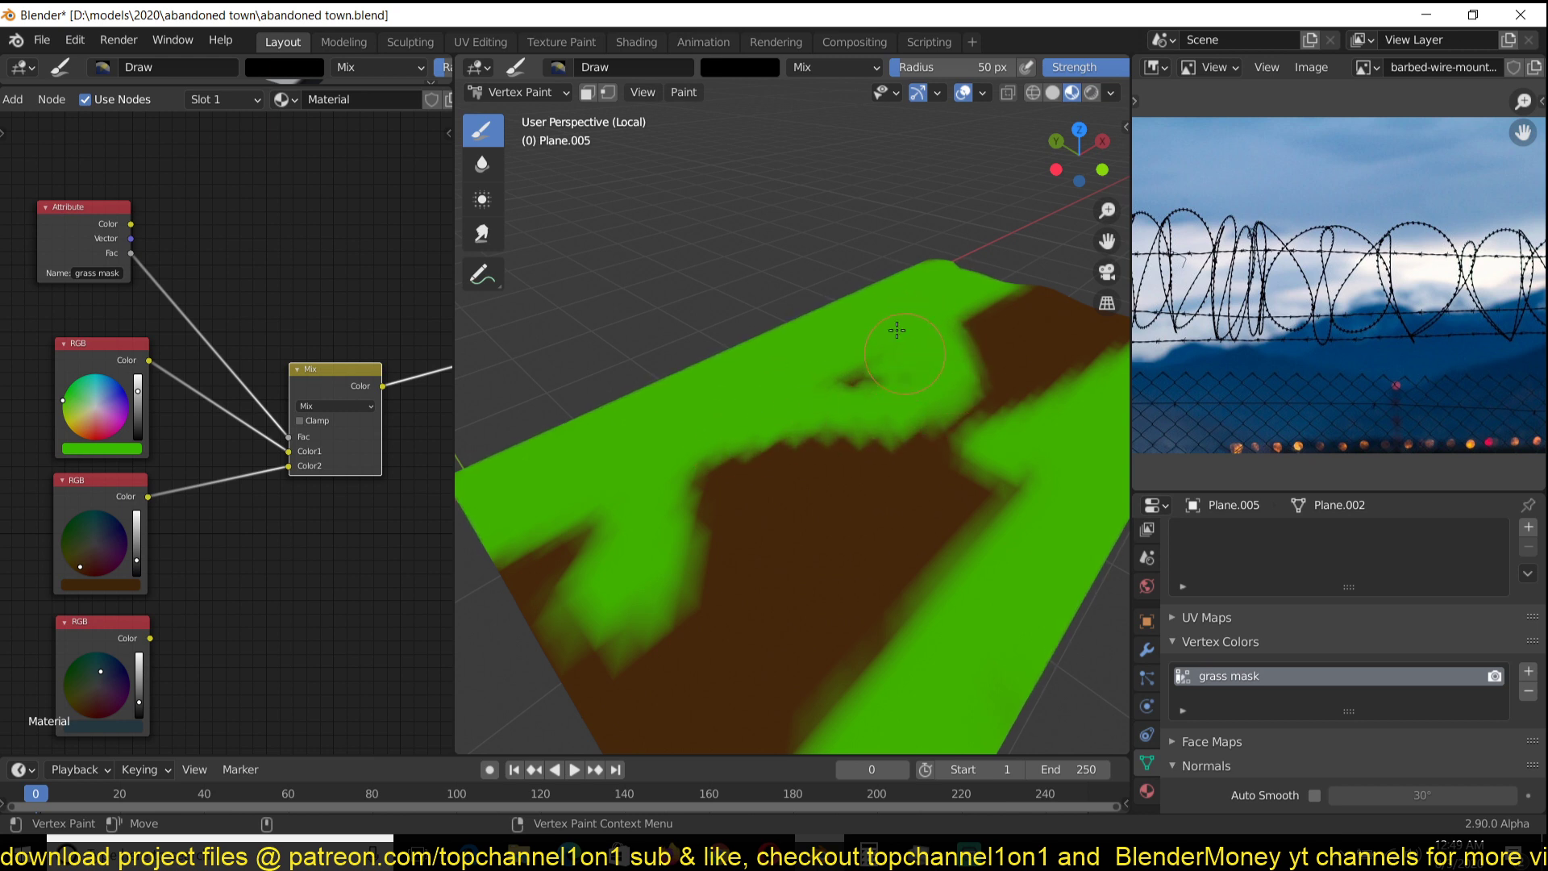
click(754, 69)
drag(879, 161, 874, 91)
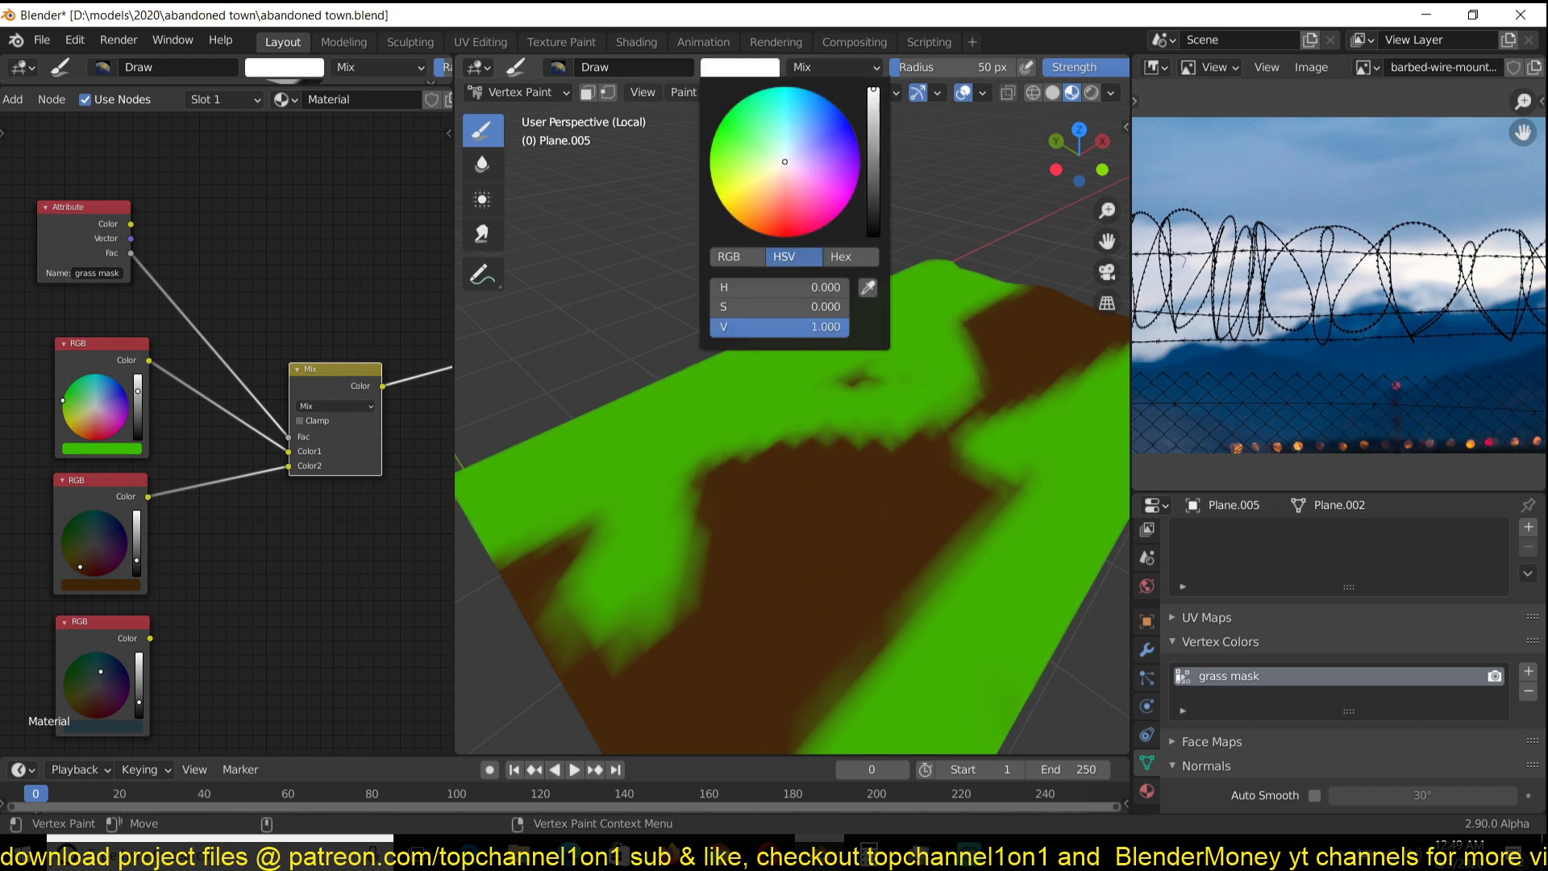
mouse_move(984, 343)
mouse_down()
mouse_move(823, 326)
mouse_move(710, 455)
mouse_up()
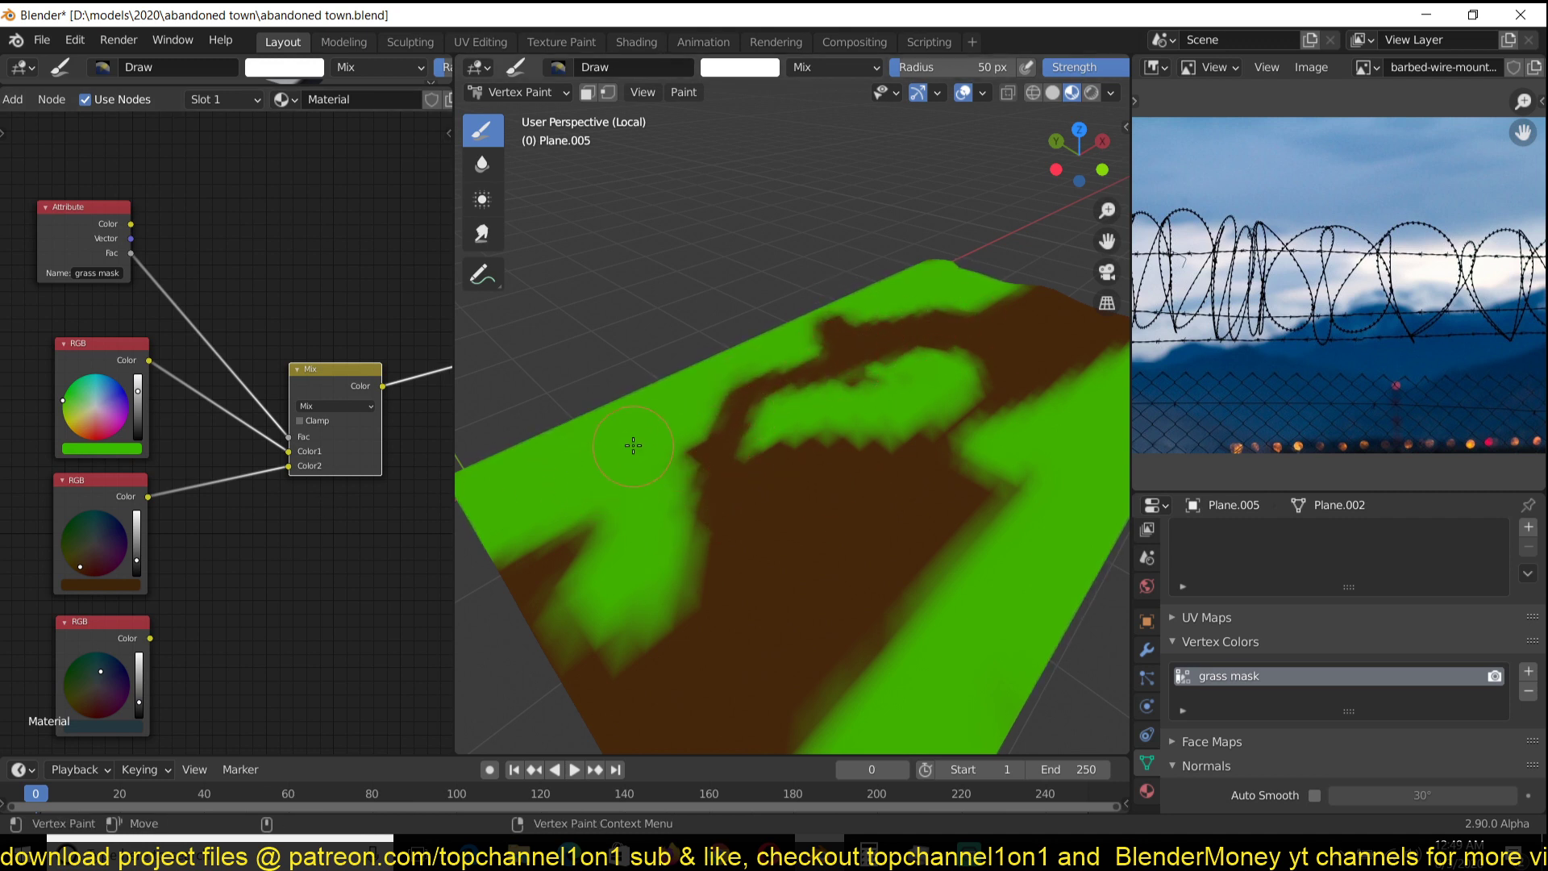
- Add a second vertex color layer to the road segment and name it pebbles
shift+scroll(202, 558, down, 3)
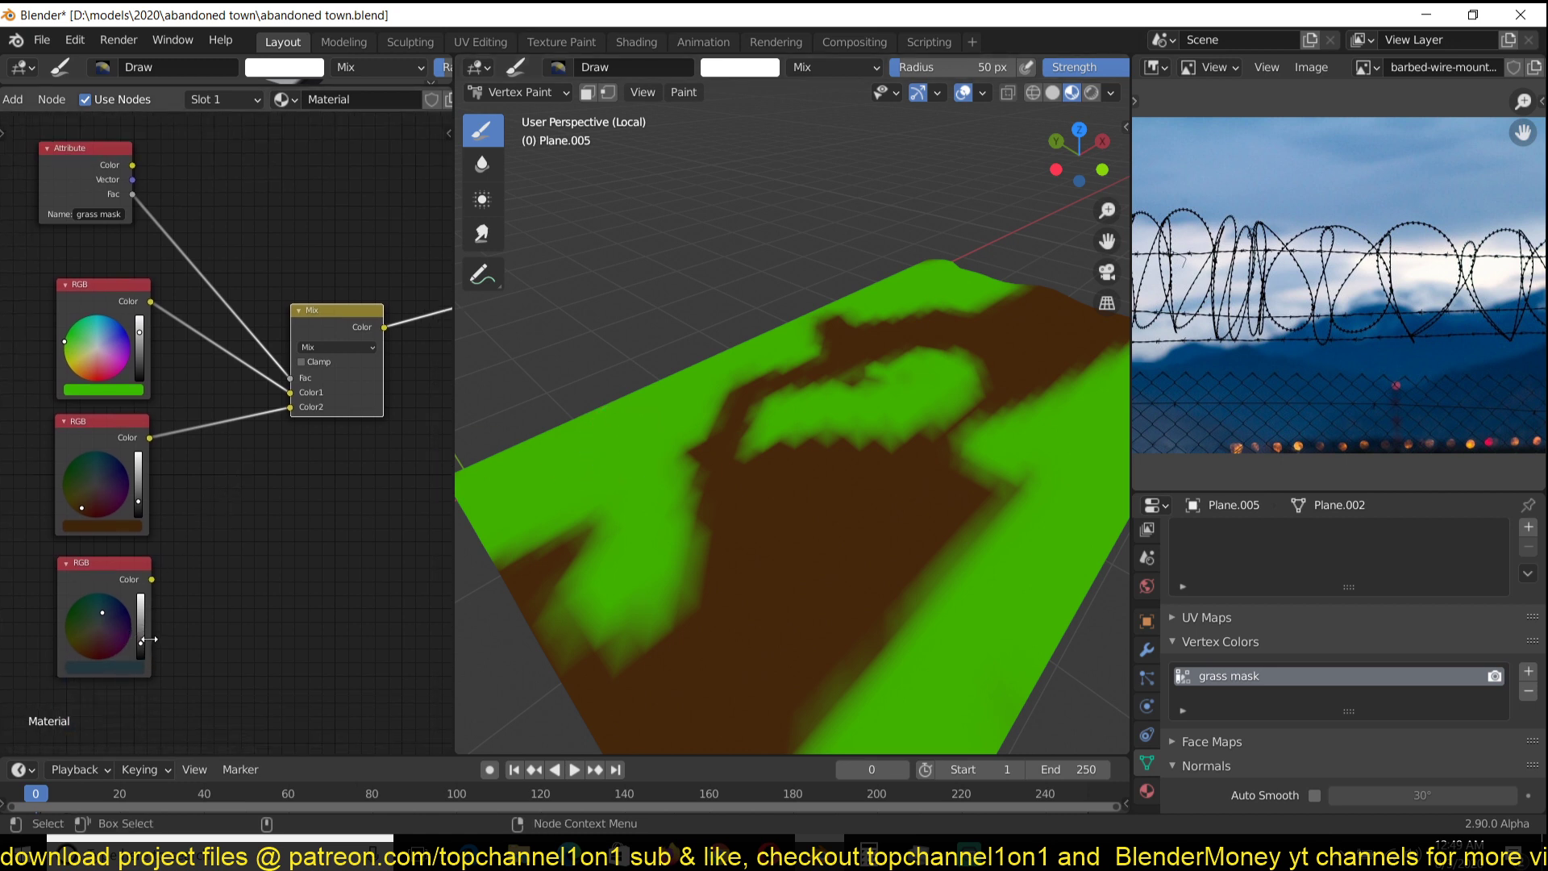
click(122, 669)
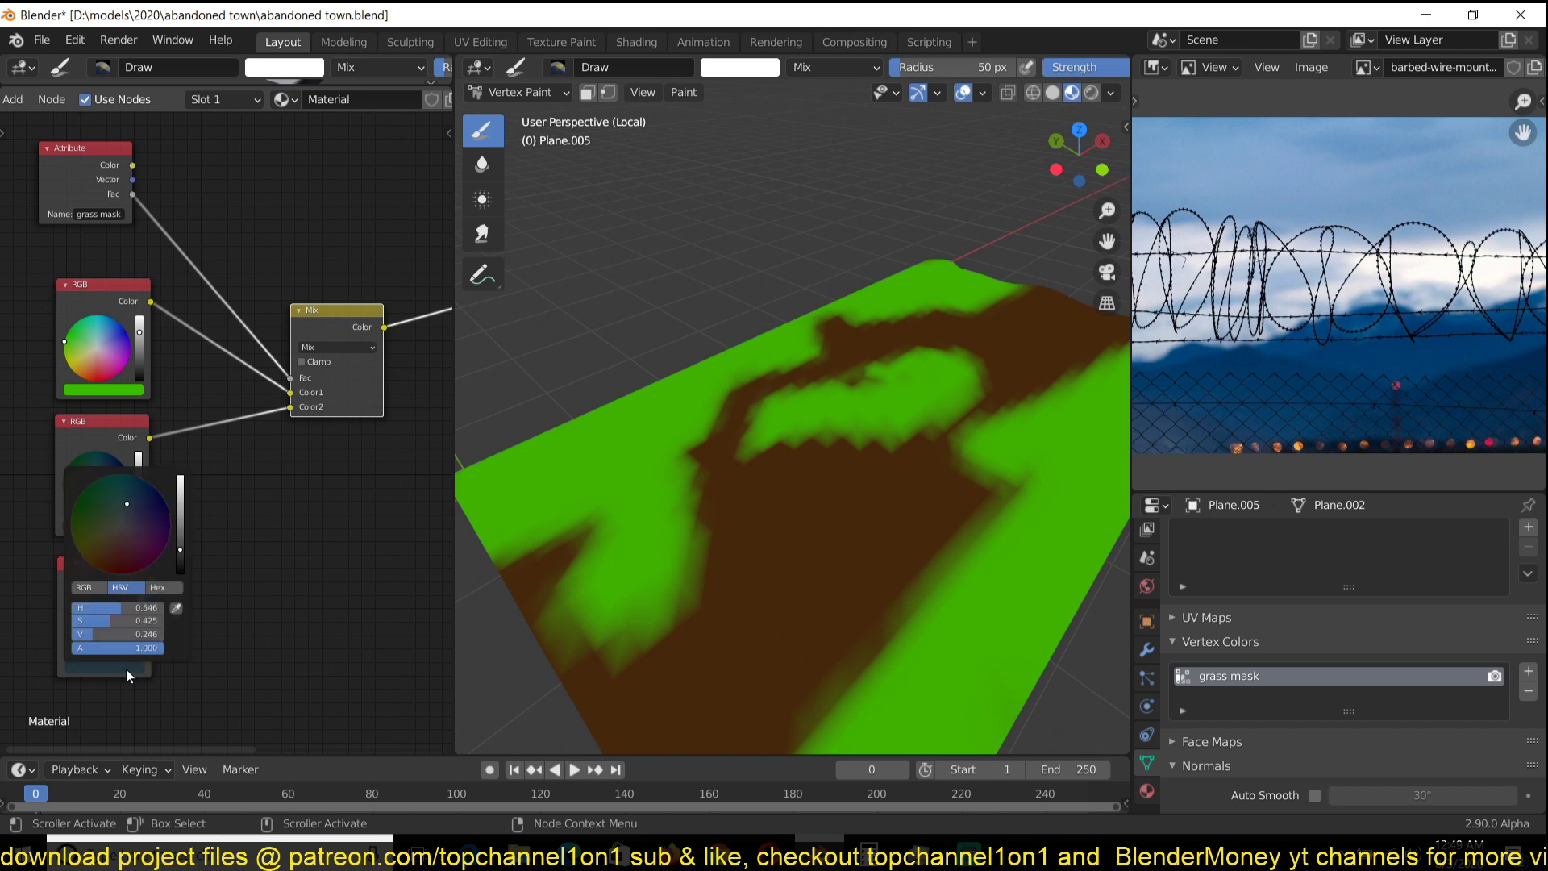
click(1528, 671)
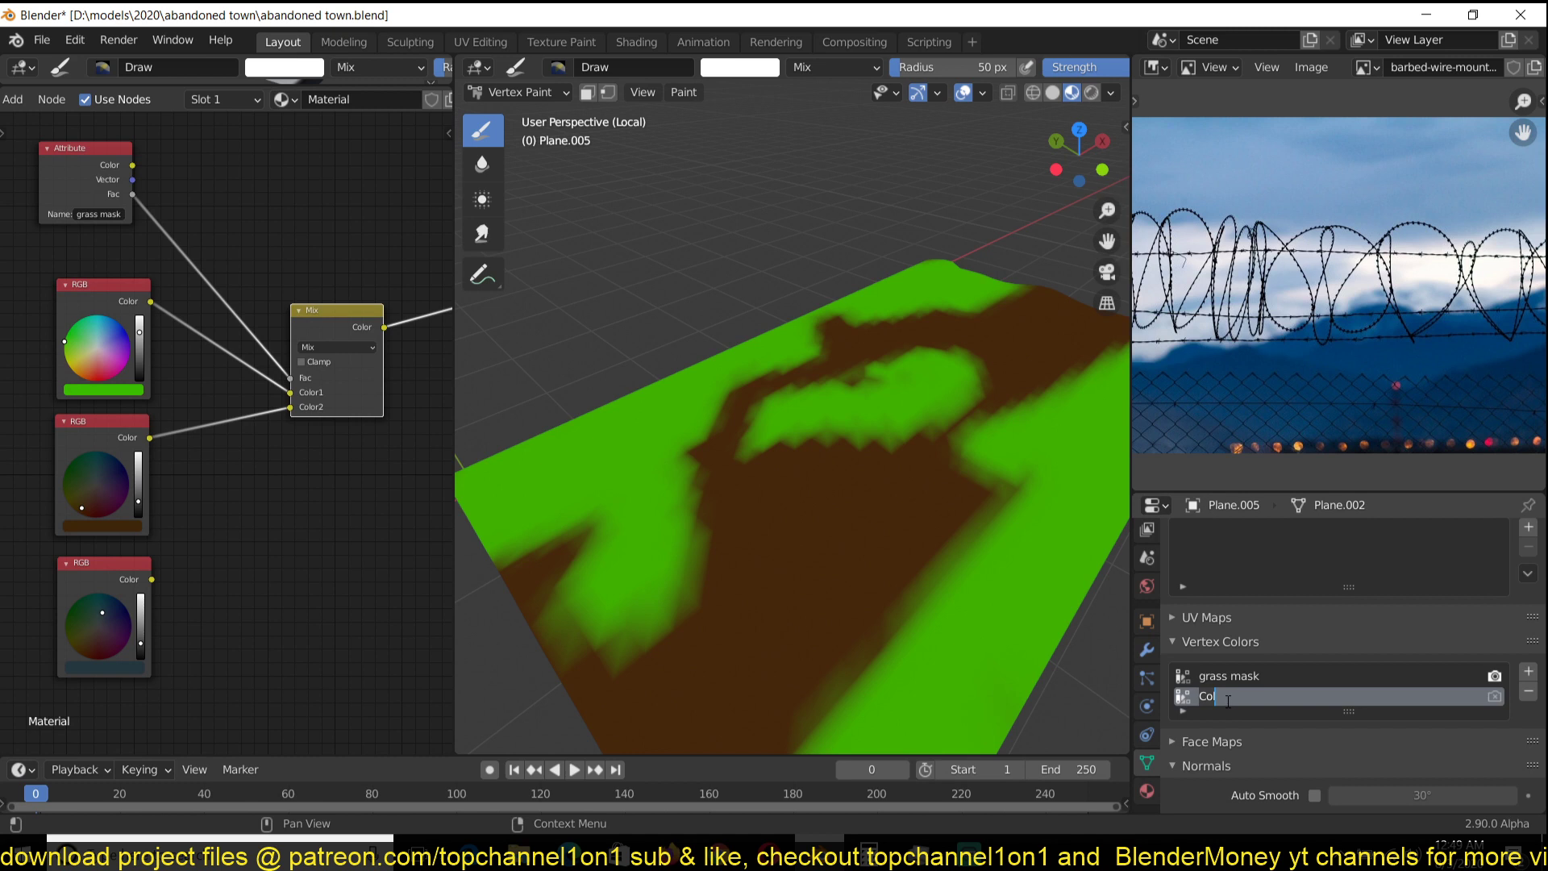
key(ctrl+a)
key(Return)
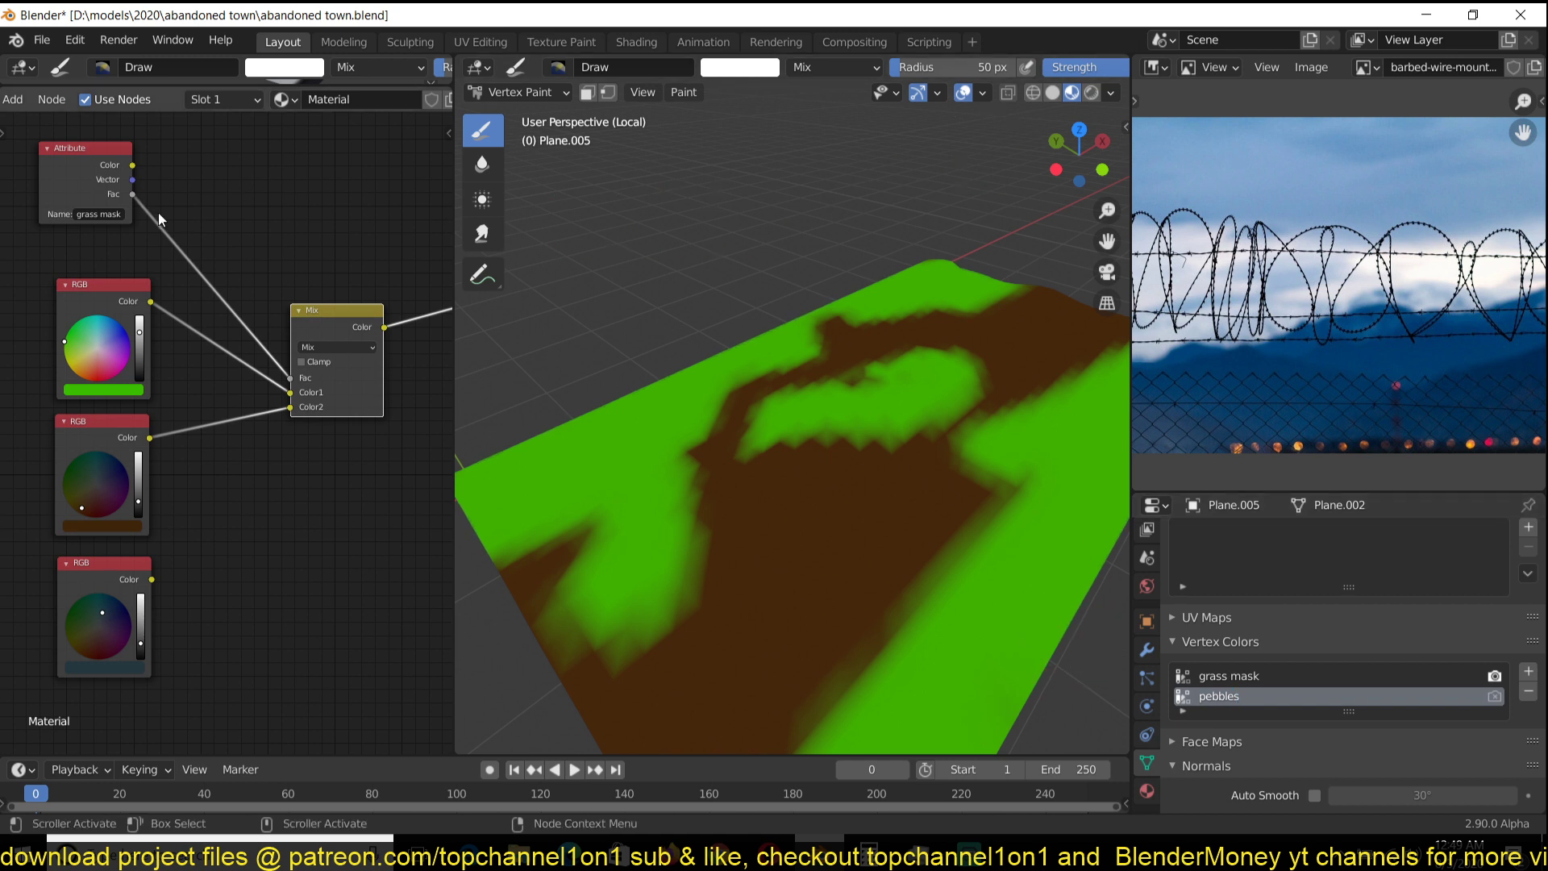
- Add an Attribute node for the pebbles vertex color layer and place it beside the blue RGB node
scroll(204, 272, down, 1)
middle_drag(203, 272, 194, 319)
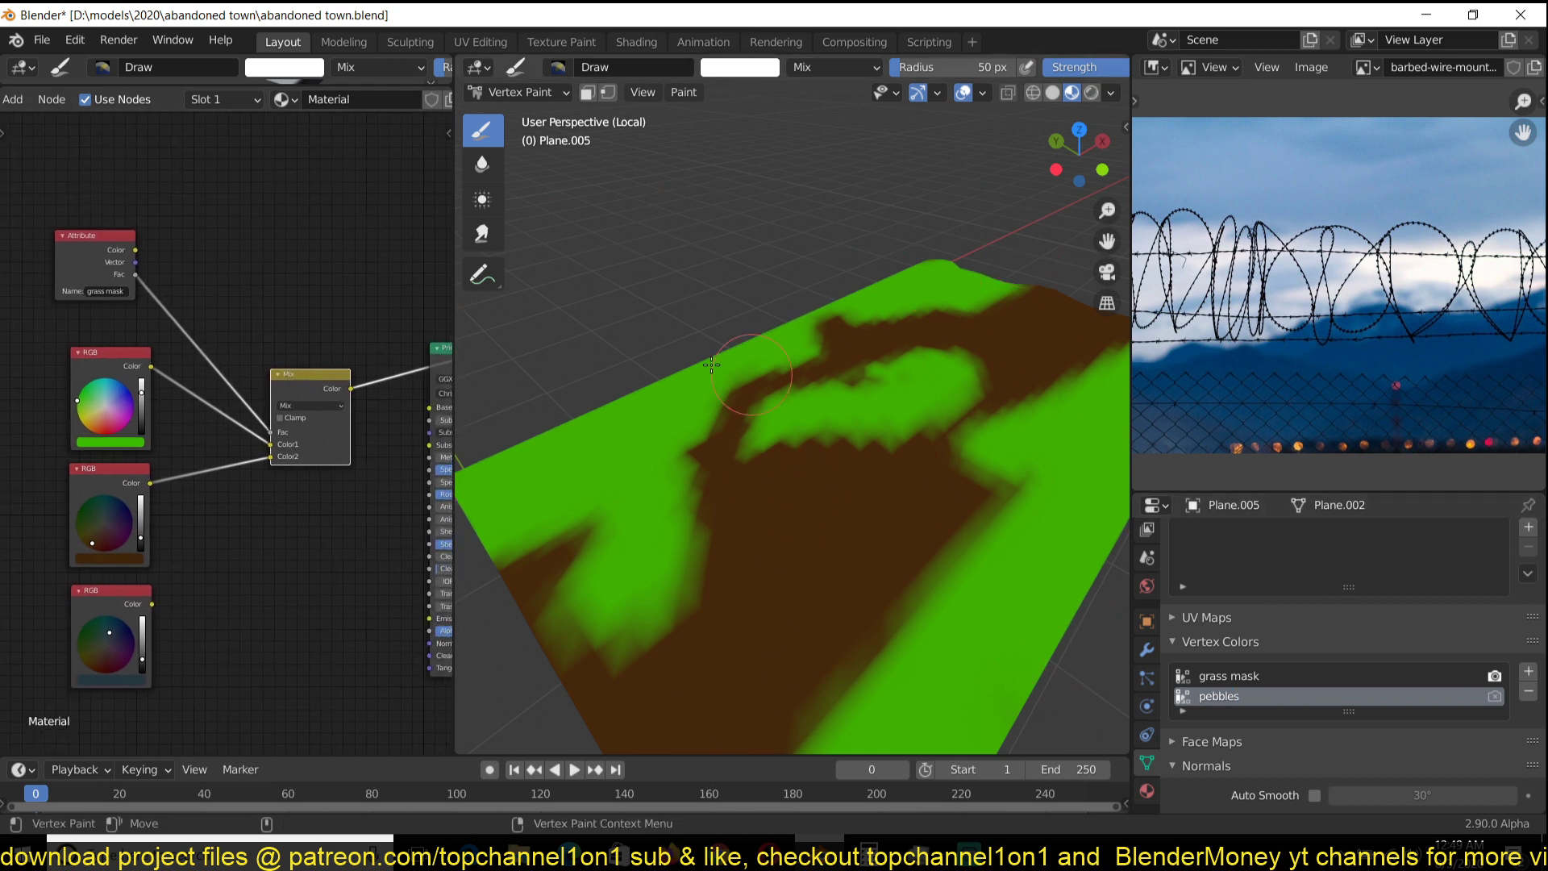
key(shift+a)
key(Escape)
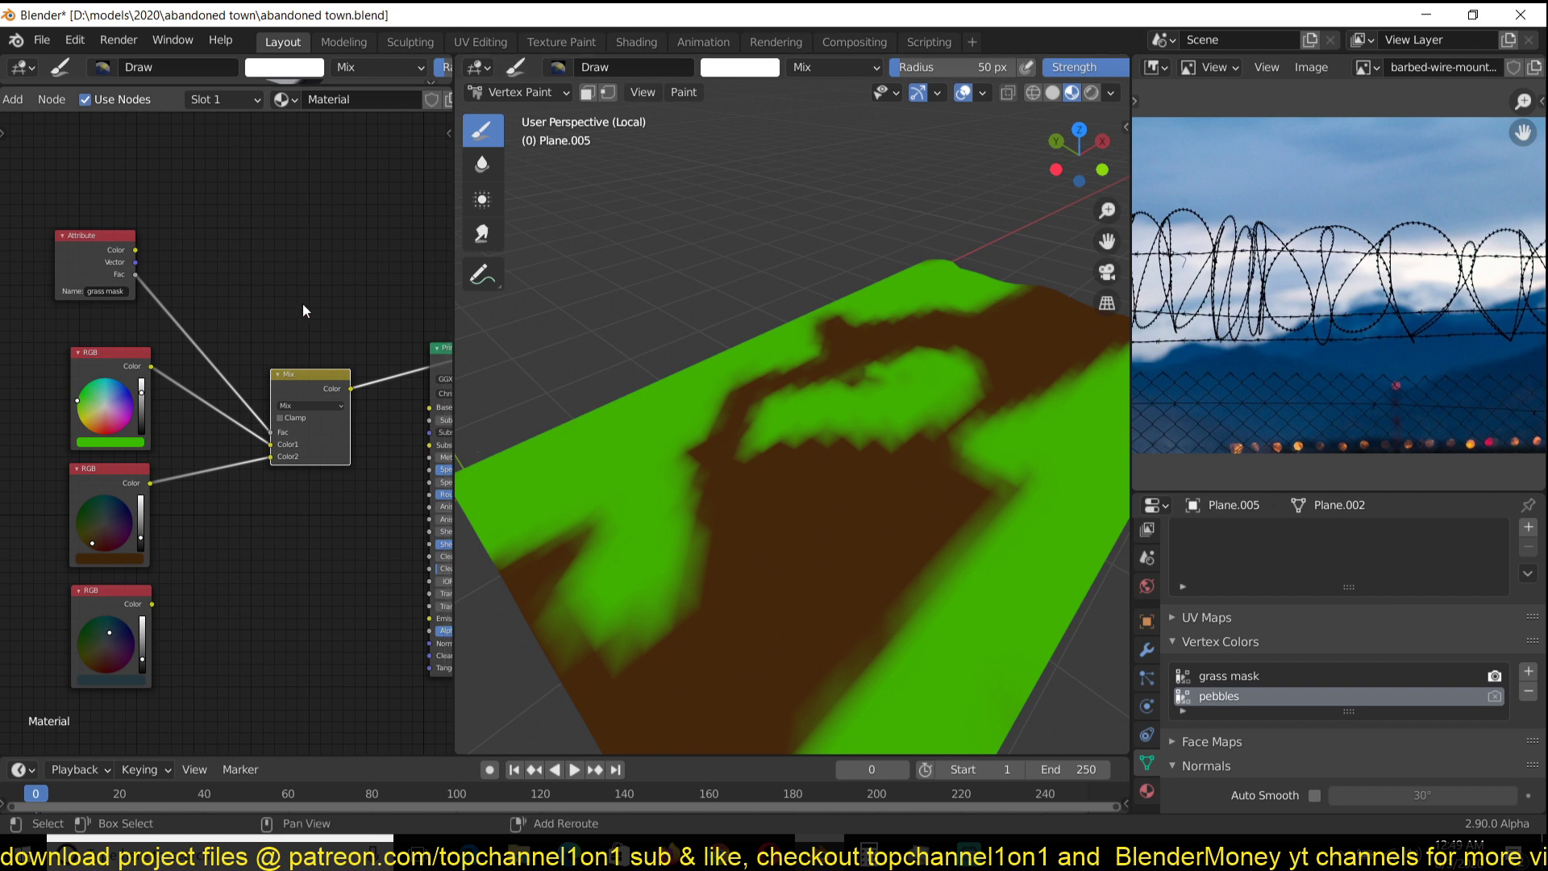
key(shift+a)
key(Escape)
key(shift+a)
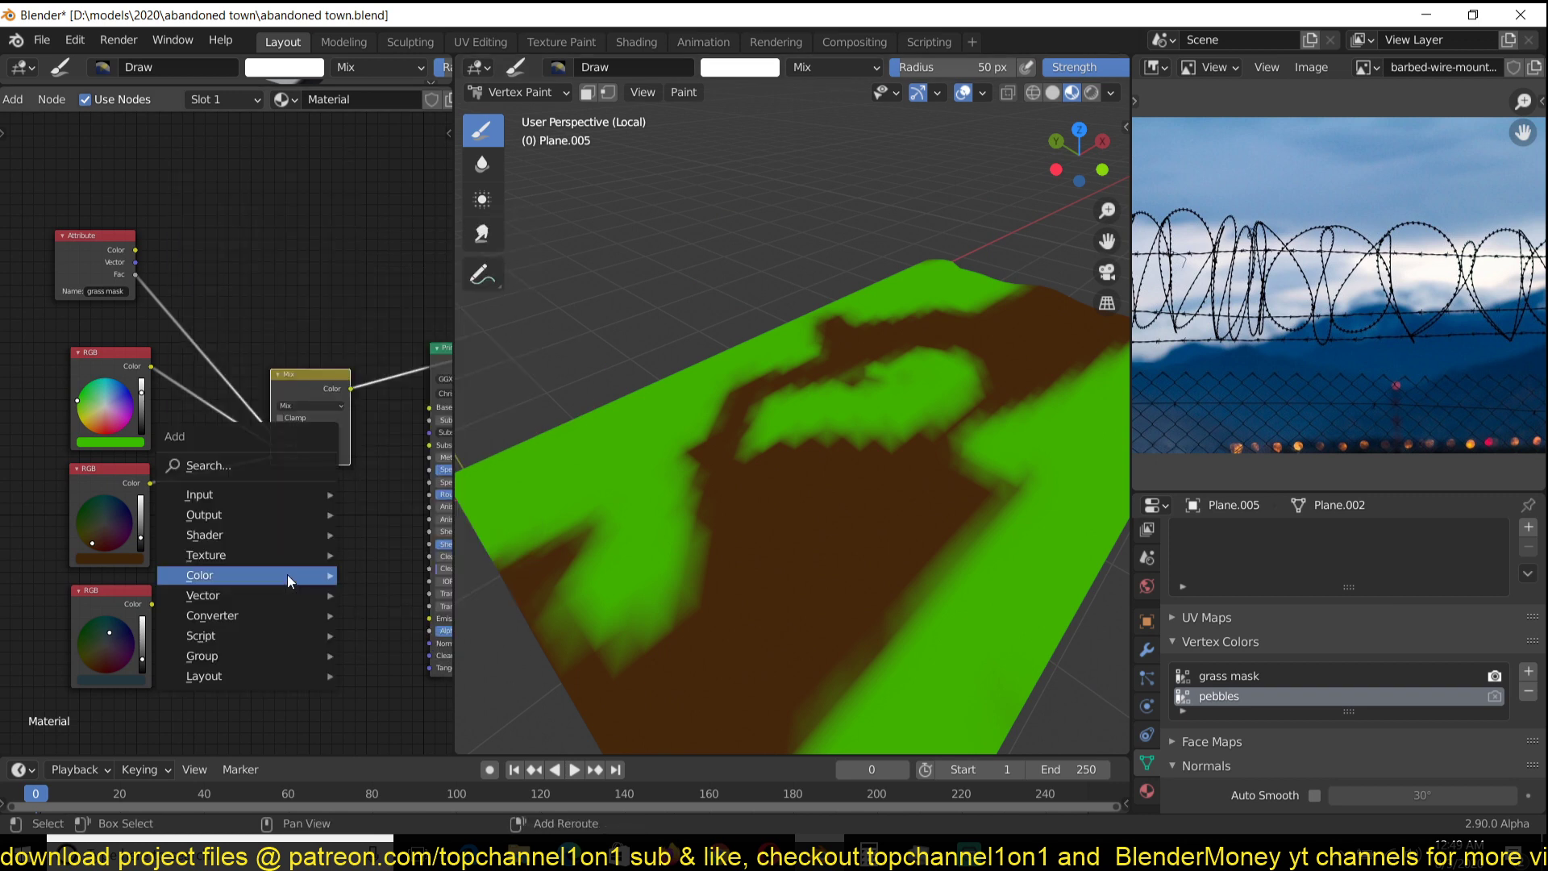
mouse_move(303, 495)
mouse_move(476, 74)
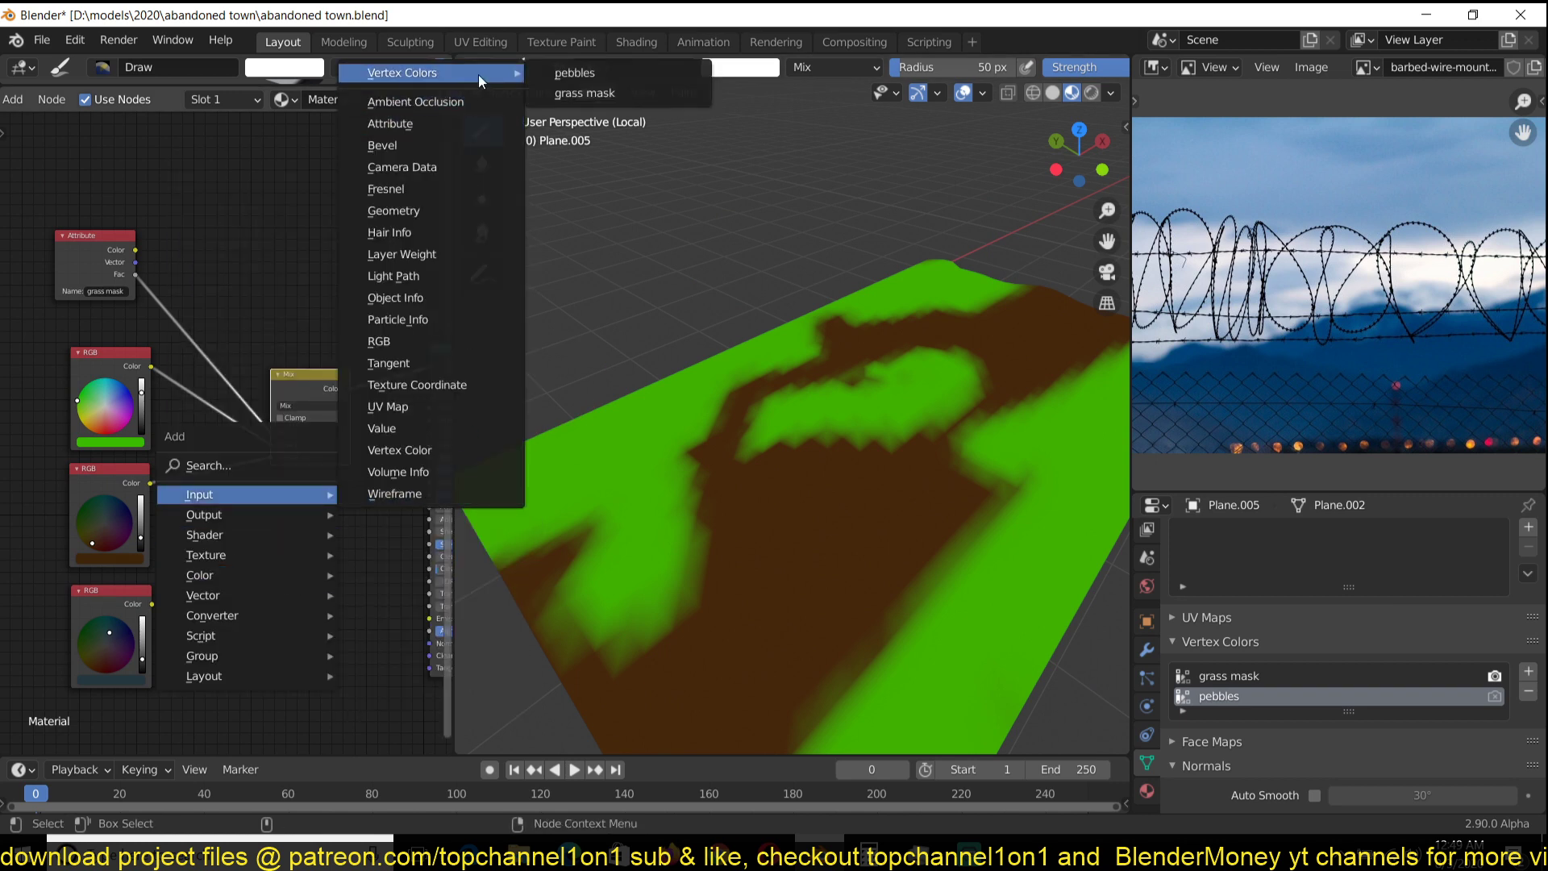
click(611, 77)
click(279, 588)
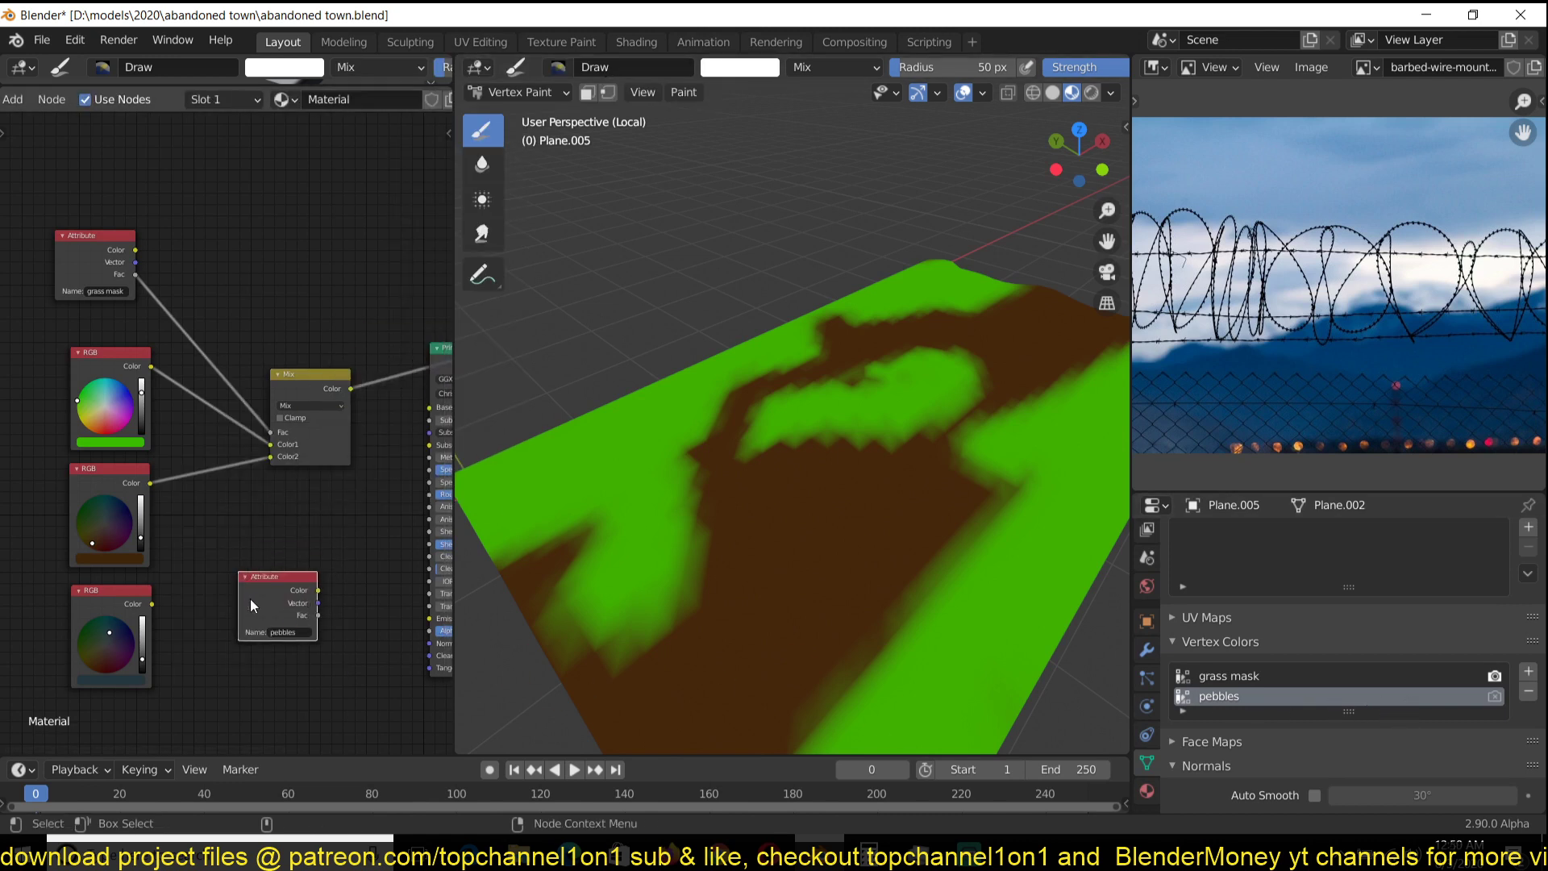
scroll(256, 589, up, 1)
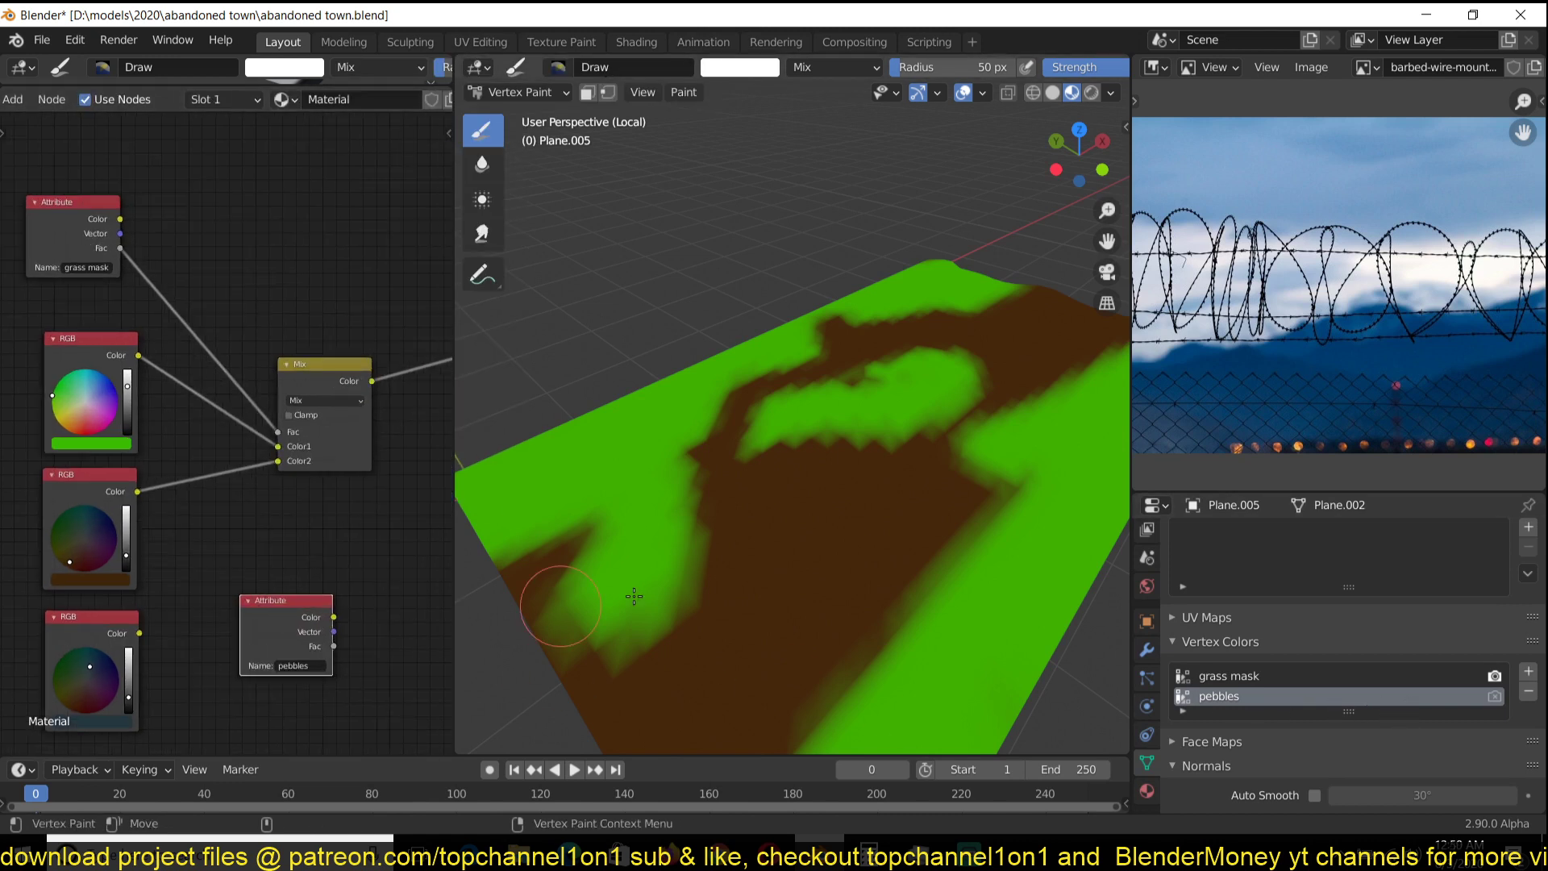
- Preview the pebbles attribute on the road, switch to solid shading and compare the pebbles and grass mask layers
ctrl+shift+click(303, 625)
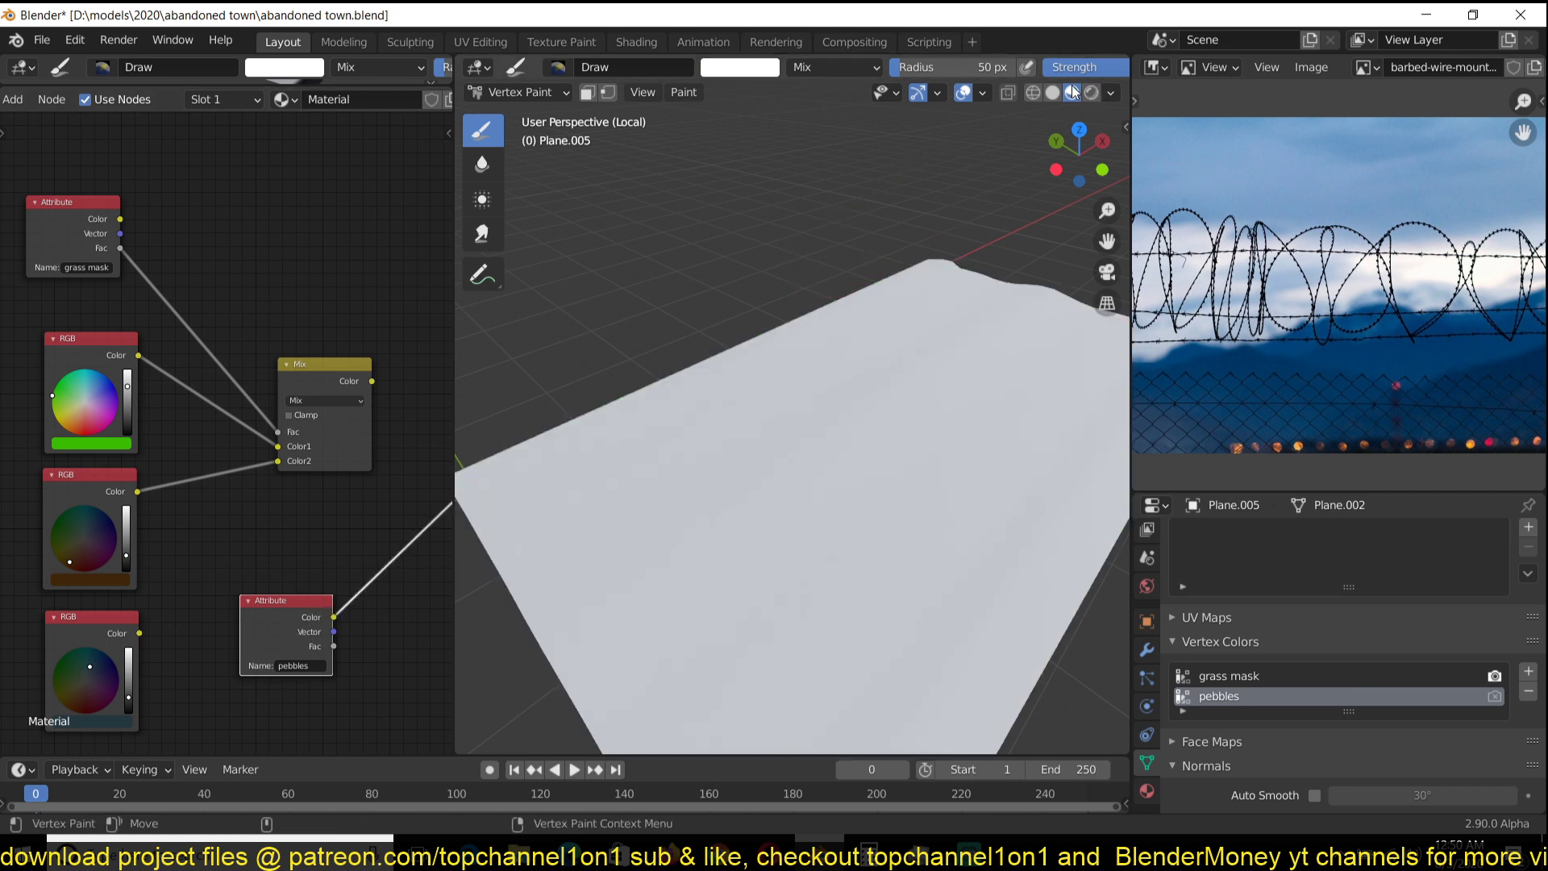
click(1052, 92)
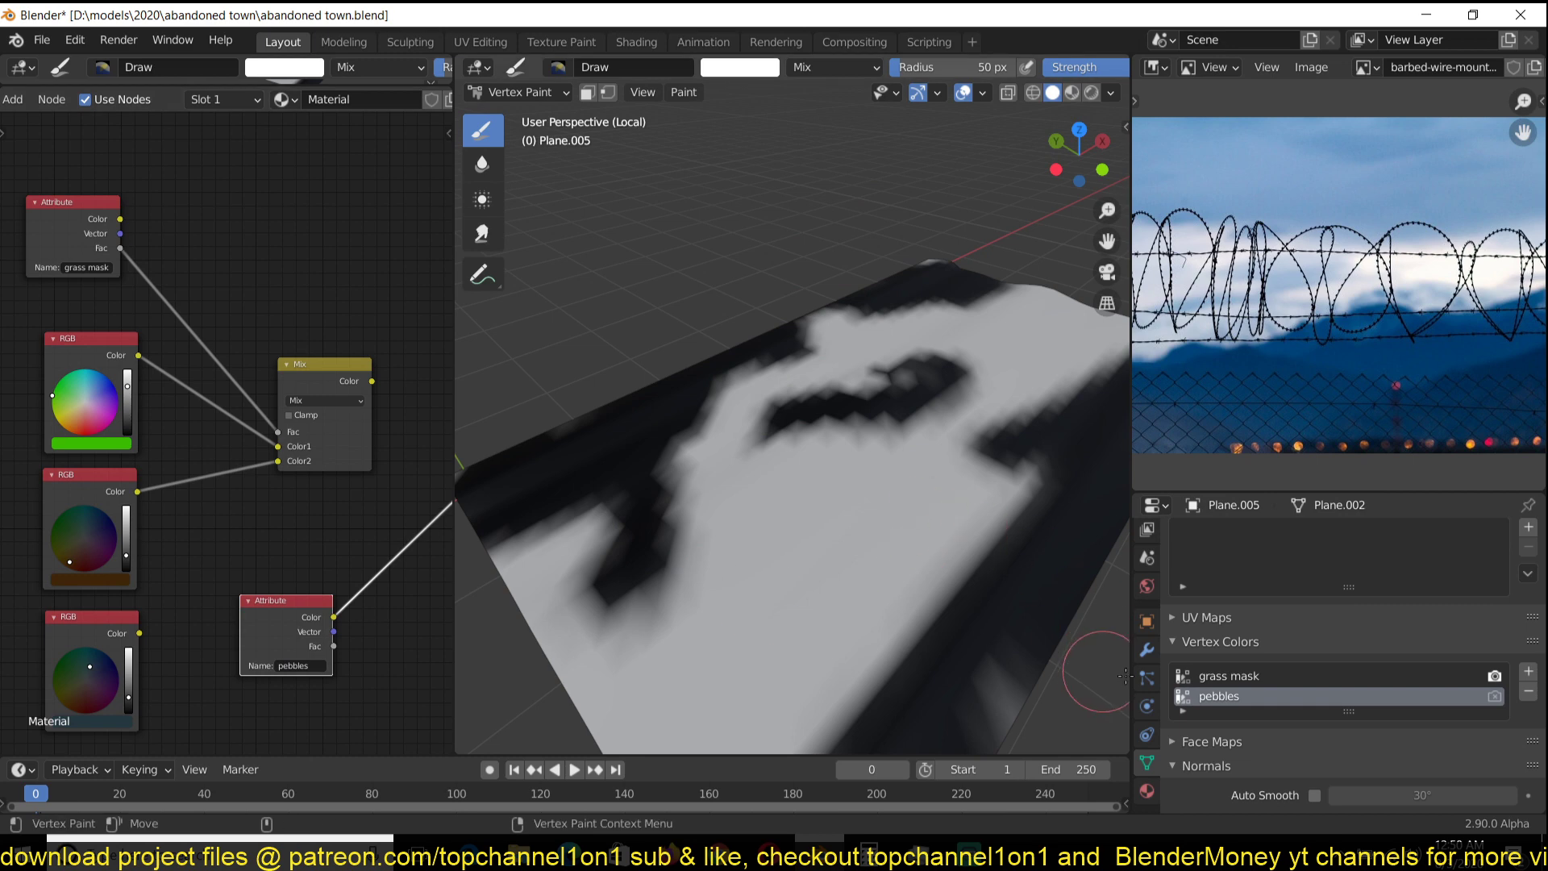
click(1230, 679)
click(1229, 698)
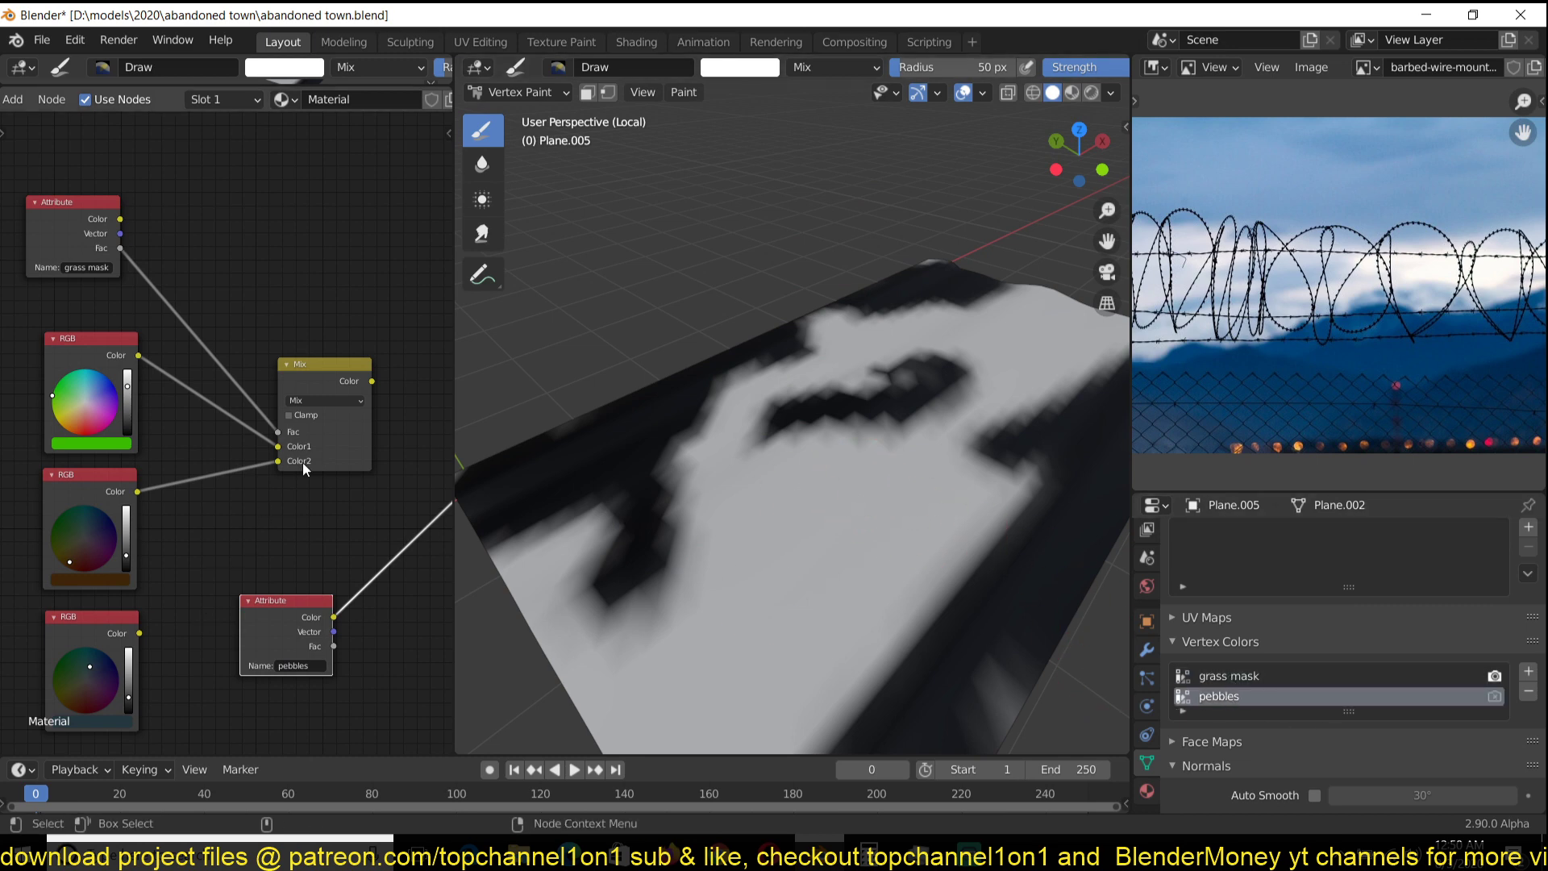
scroll(313, 458, down, 2)
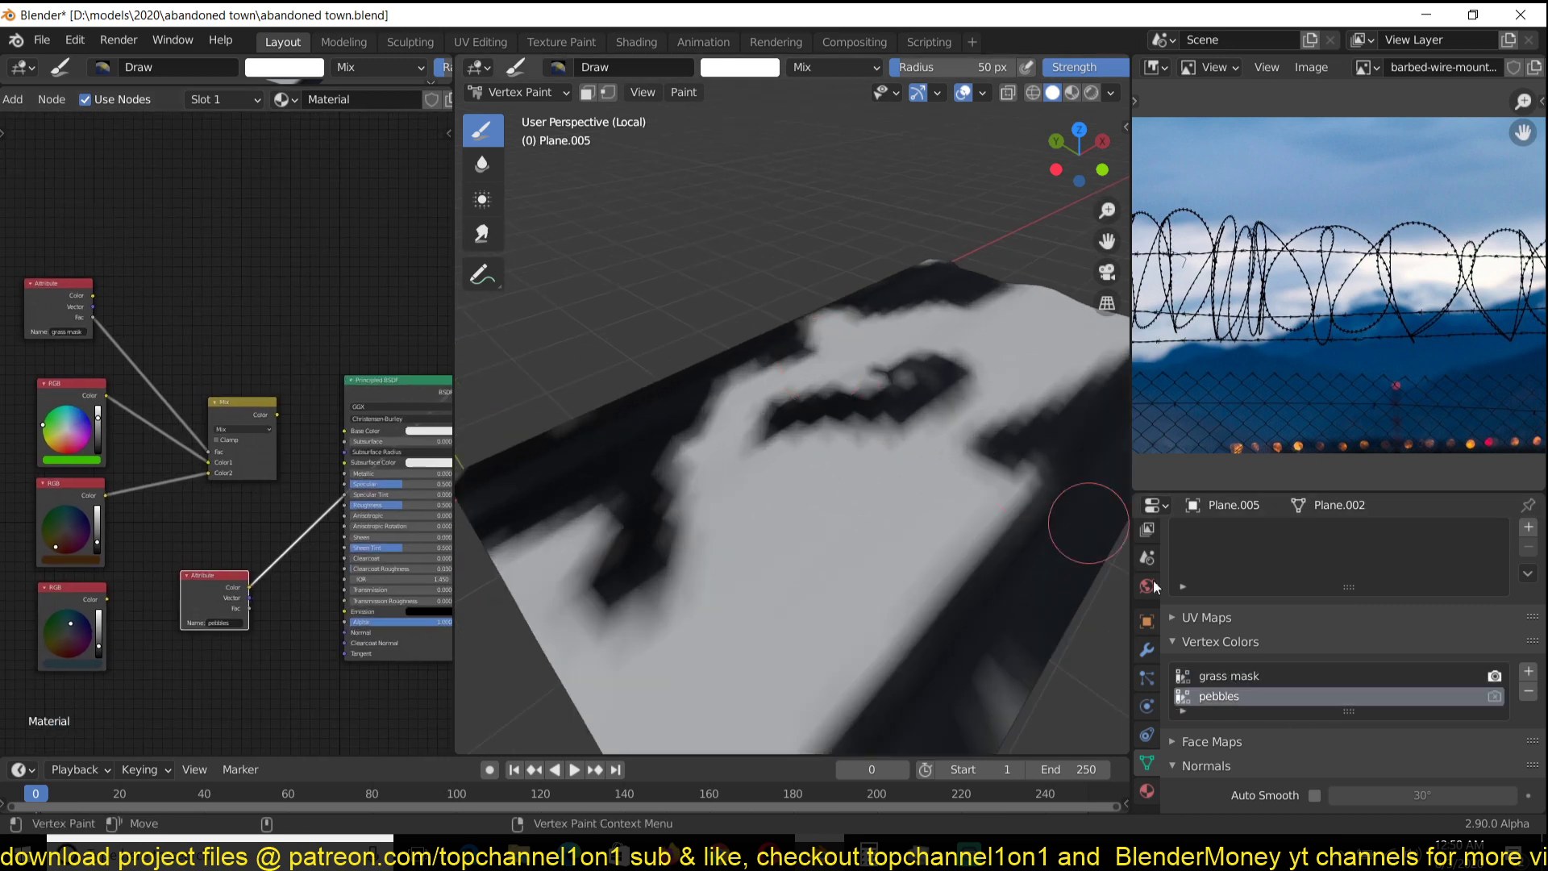
click(1257, 678)
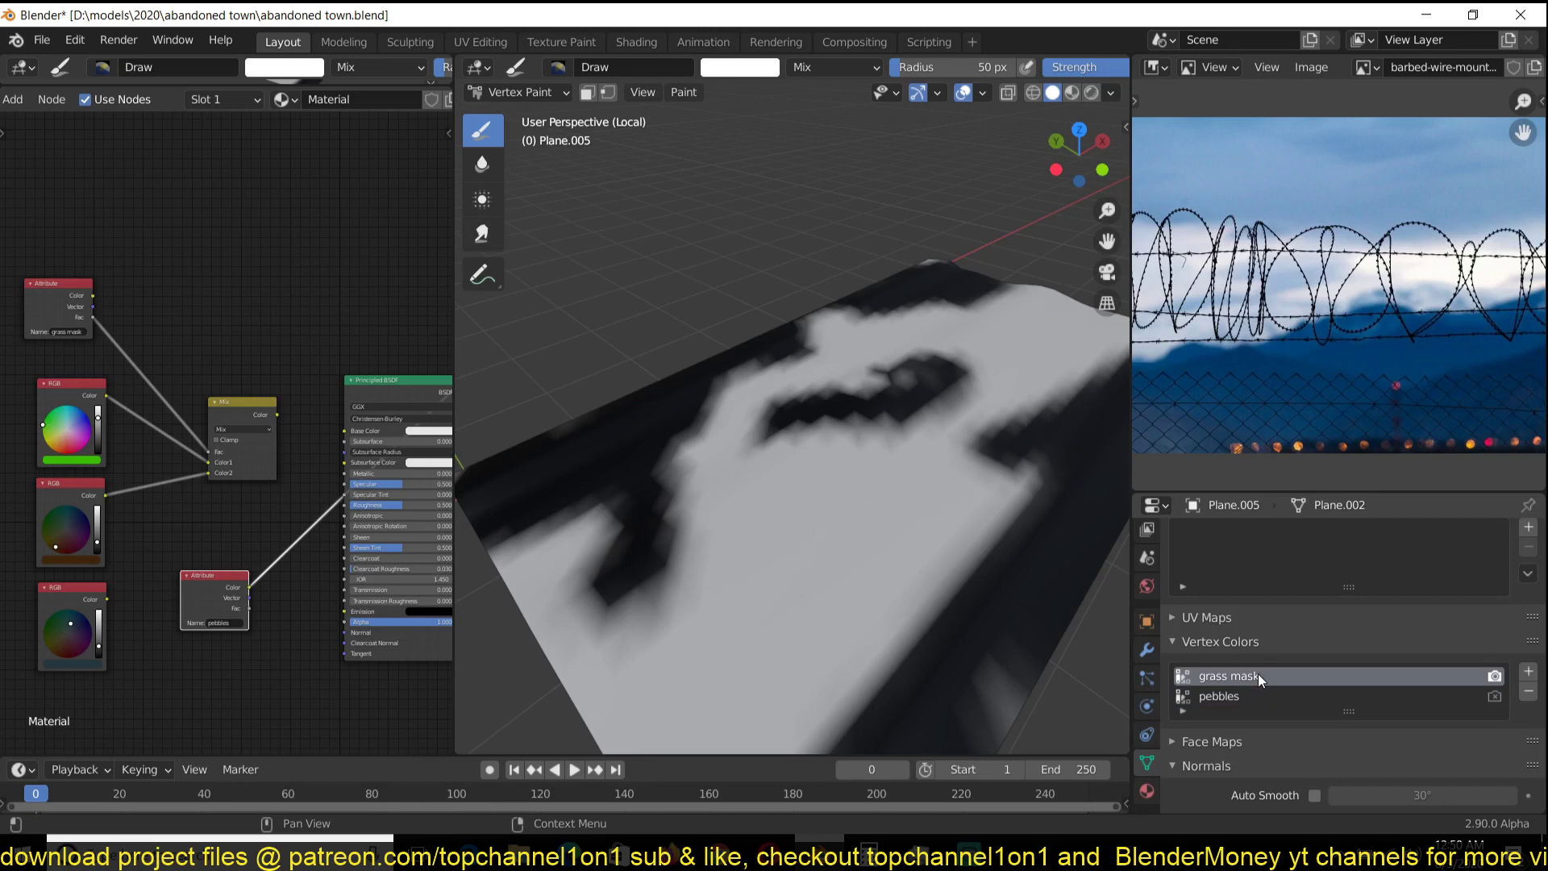
- Cycle the pebbles attribute's previewed output, and switch the road segment to Object Mode and back to Vertex Paint
ctrl+shift+click(221, 590)
ctrl+shift+click(222, 589)
ctrl+shift+click(221, 588)
ctrl+shift+click(221, 588)
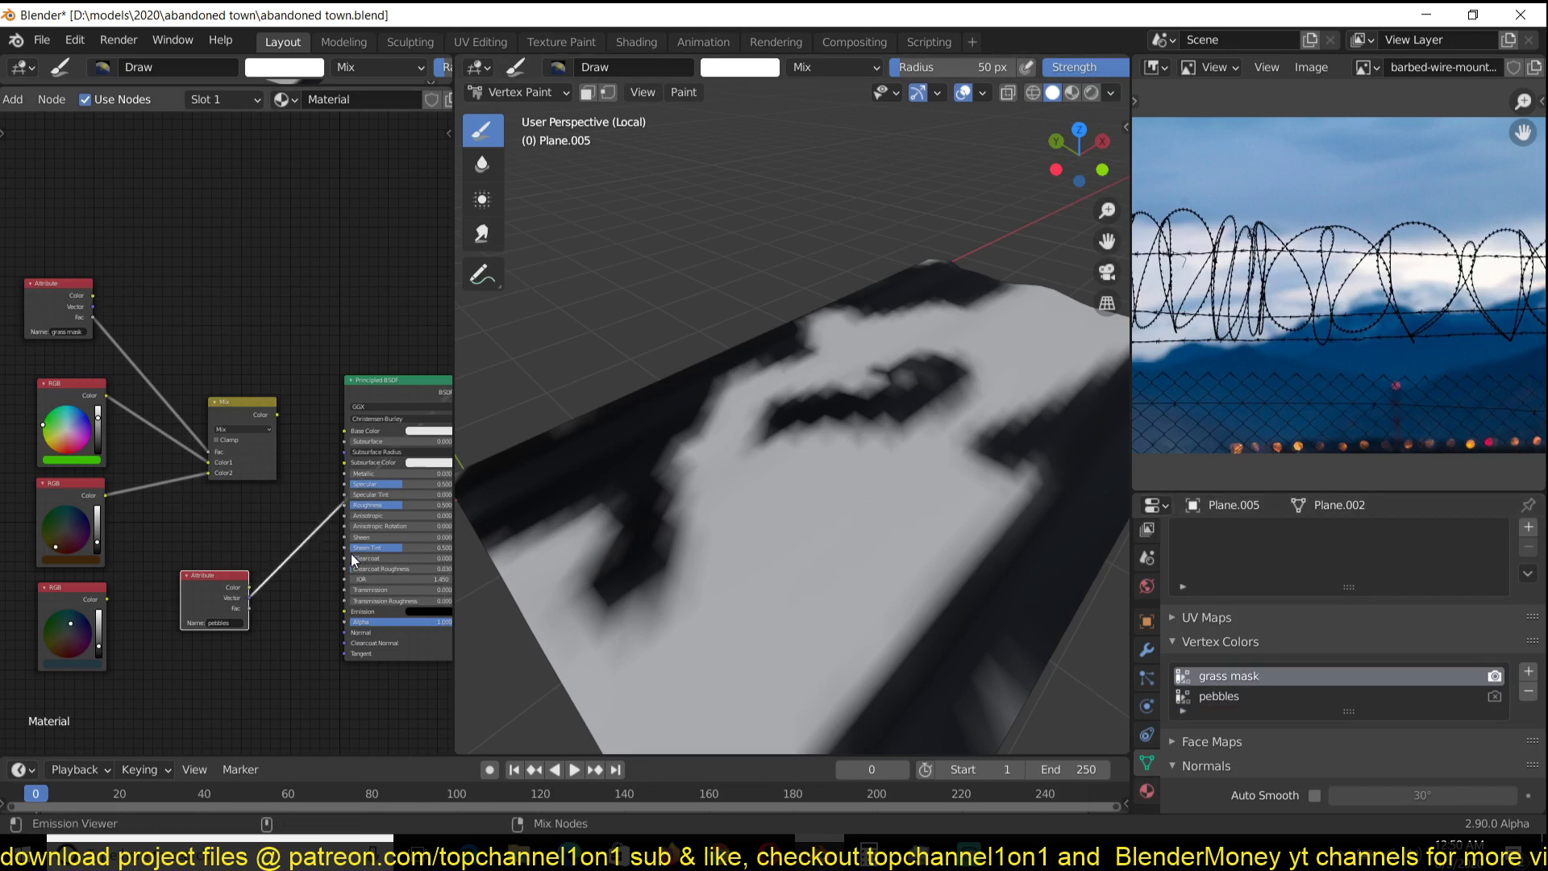
click(524, 91)
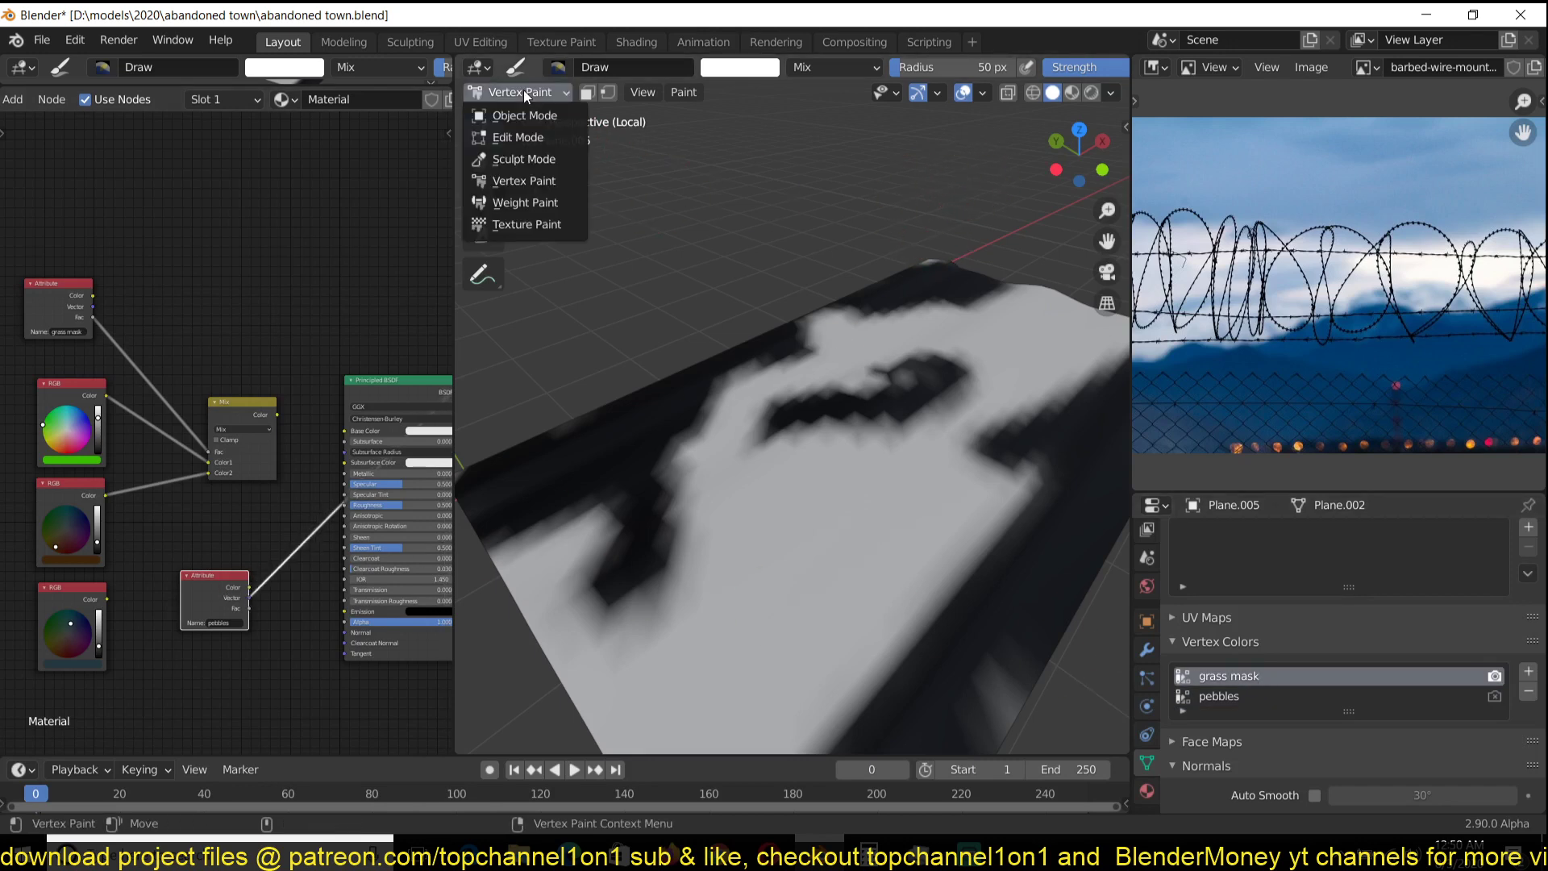
click(522, 114)
click(537, 95)
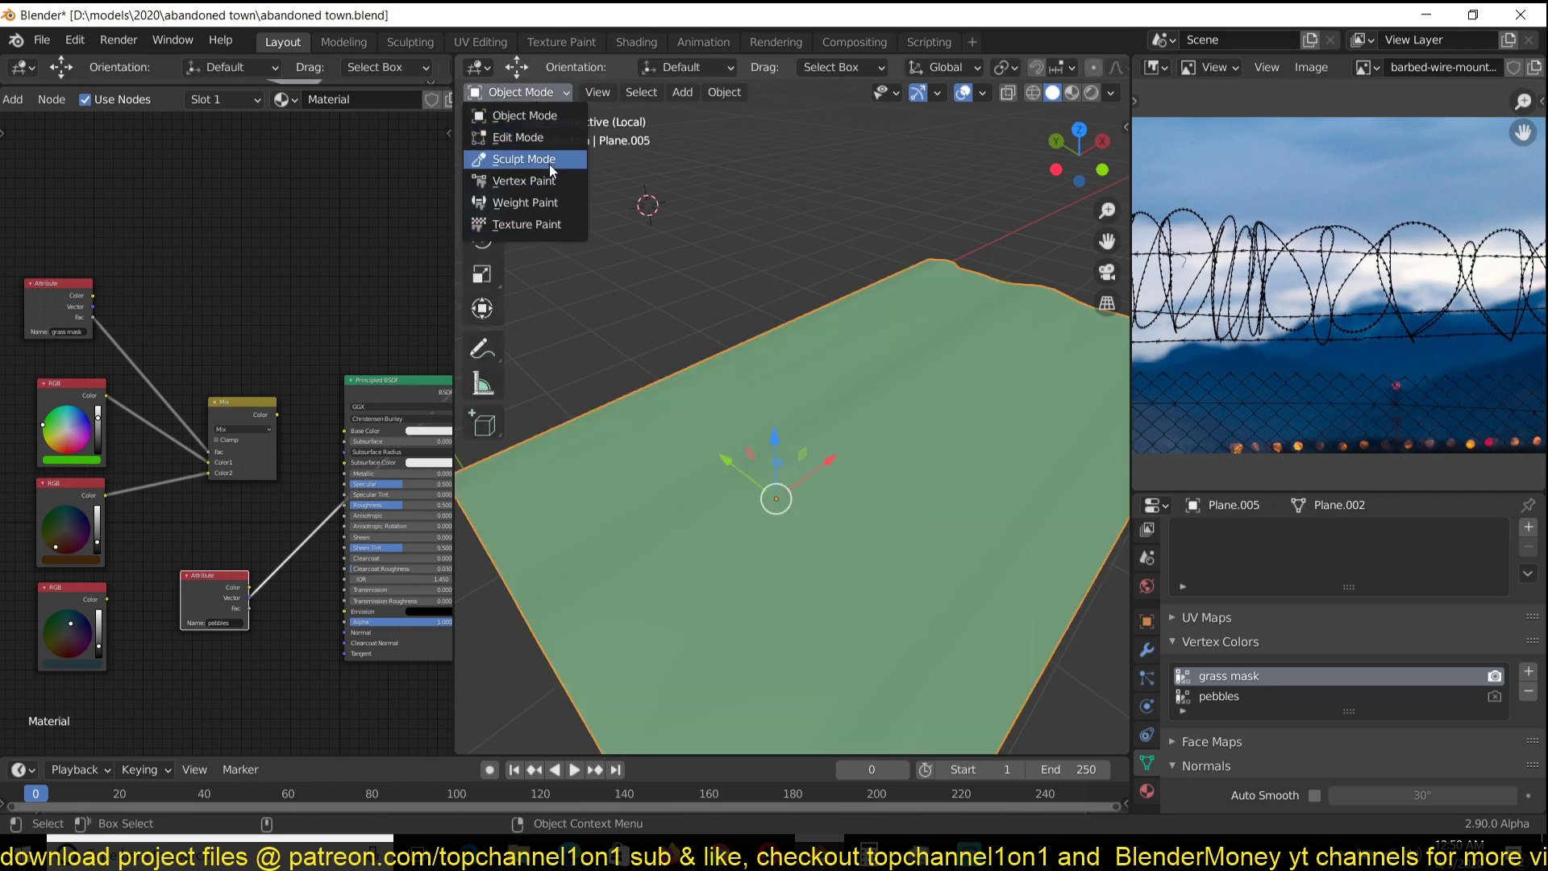
click(546, 185)
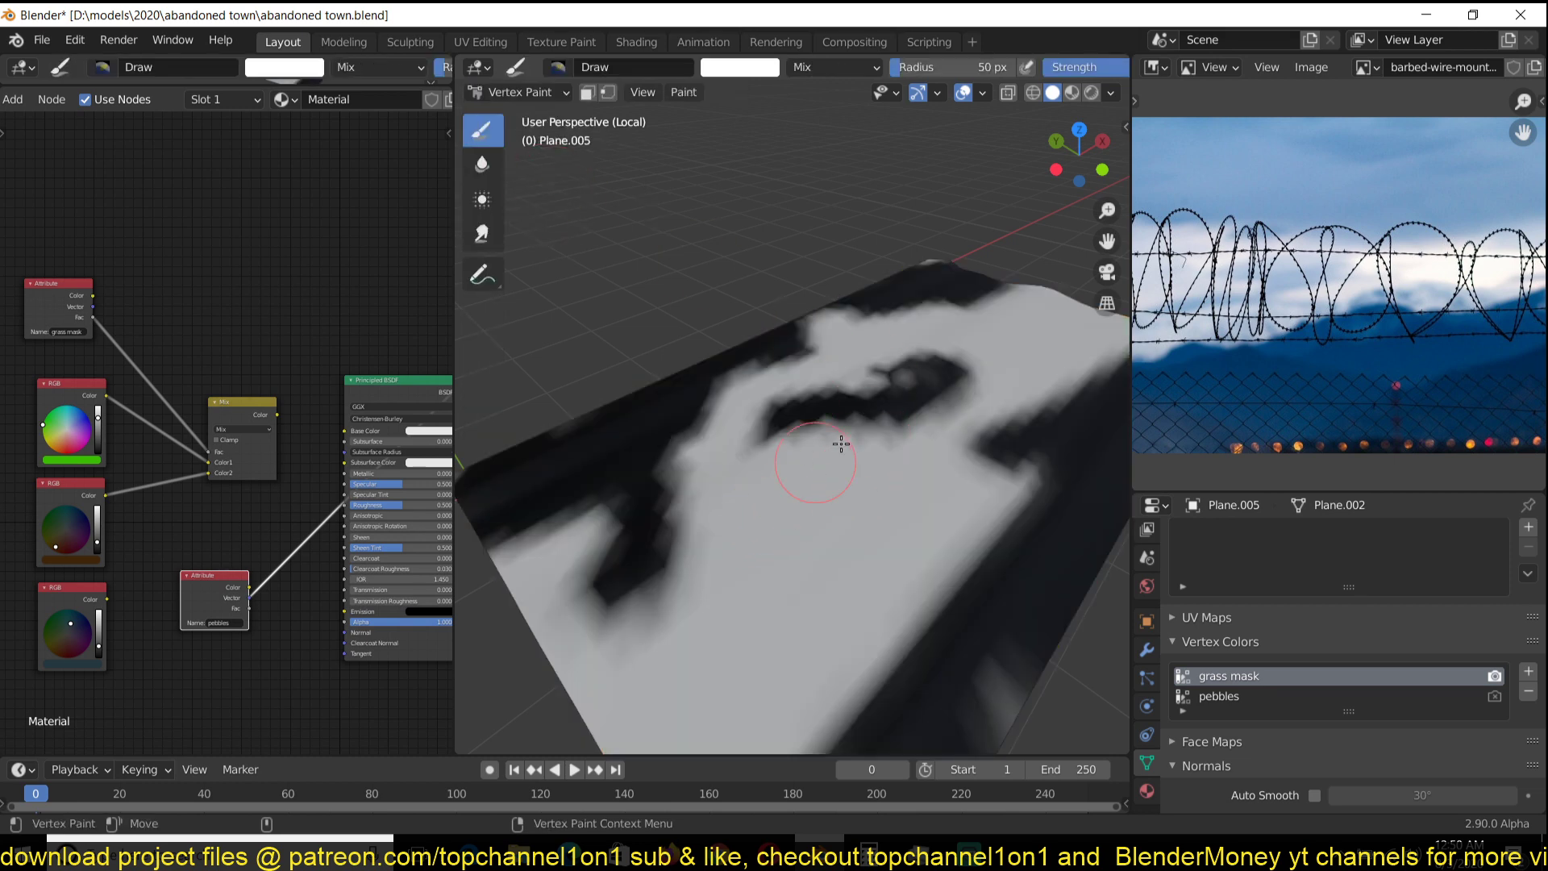
click(739, 67)
click(739, 67)
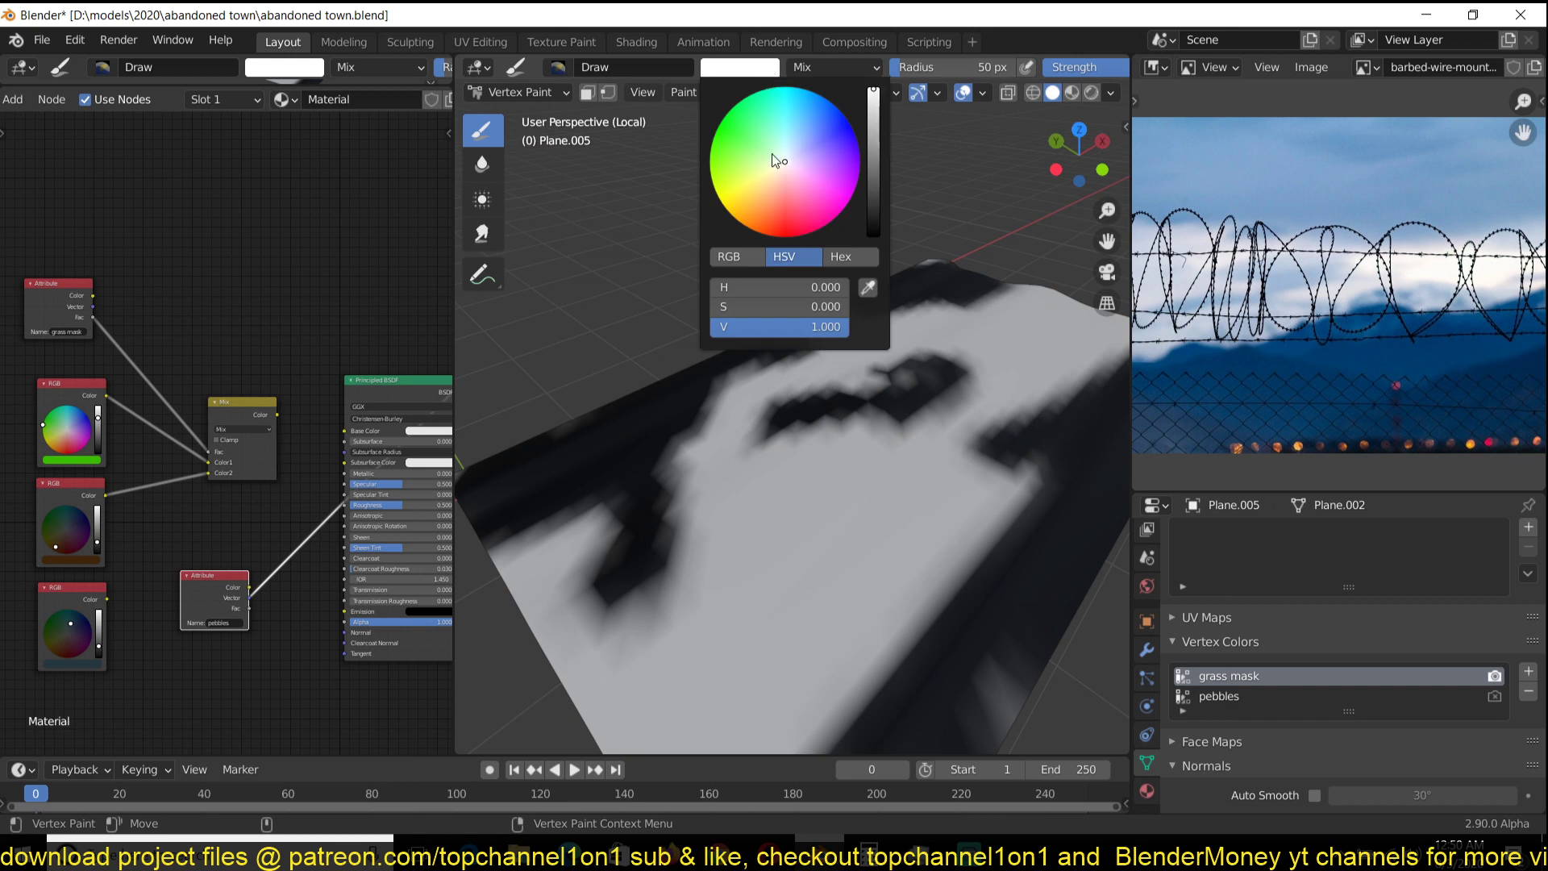
drag(774, 160, 749, 229)
drag(979, 359, 731, 426)
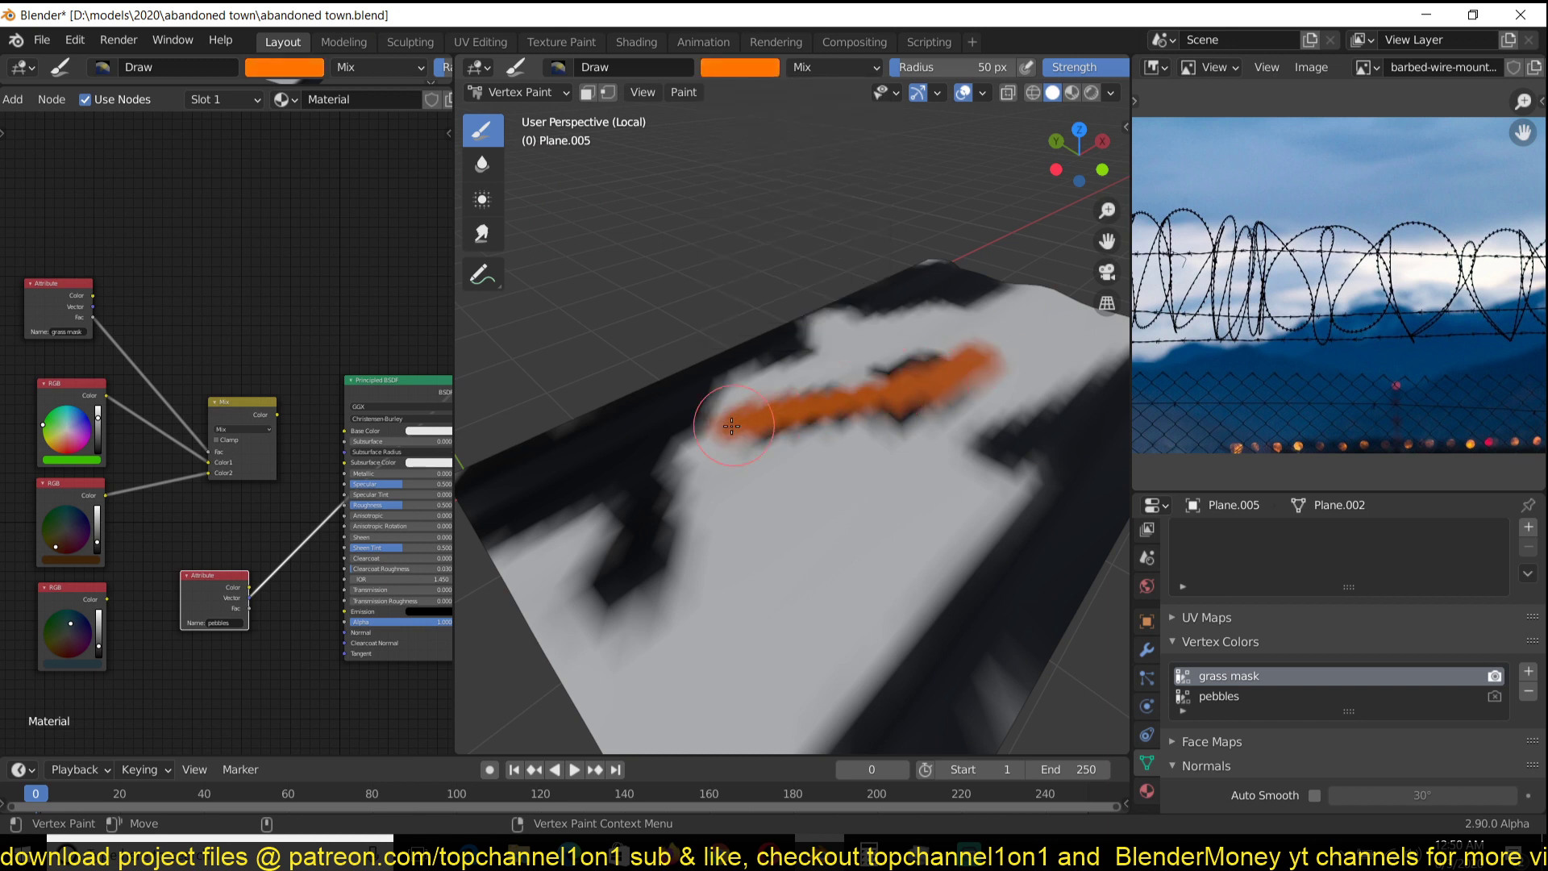
mouse_move(830, 355)
mouse_down()
mouse_move(632, 460)
mouse_move(632, 425)
mouse_move(623, 447)
mouse_up()
key(ctrl+z)
key(ctrl+z)
key(ctrl+z)
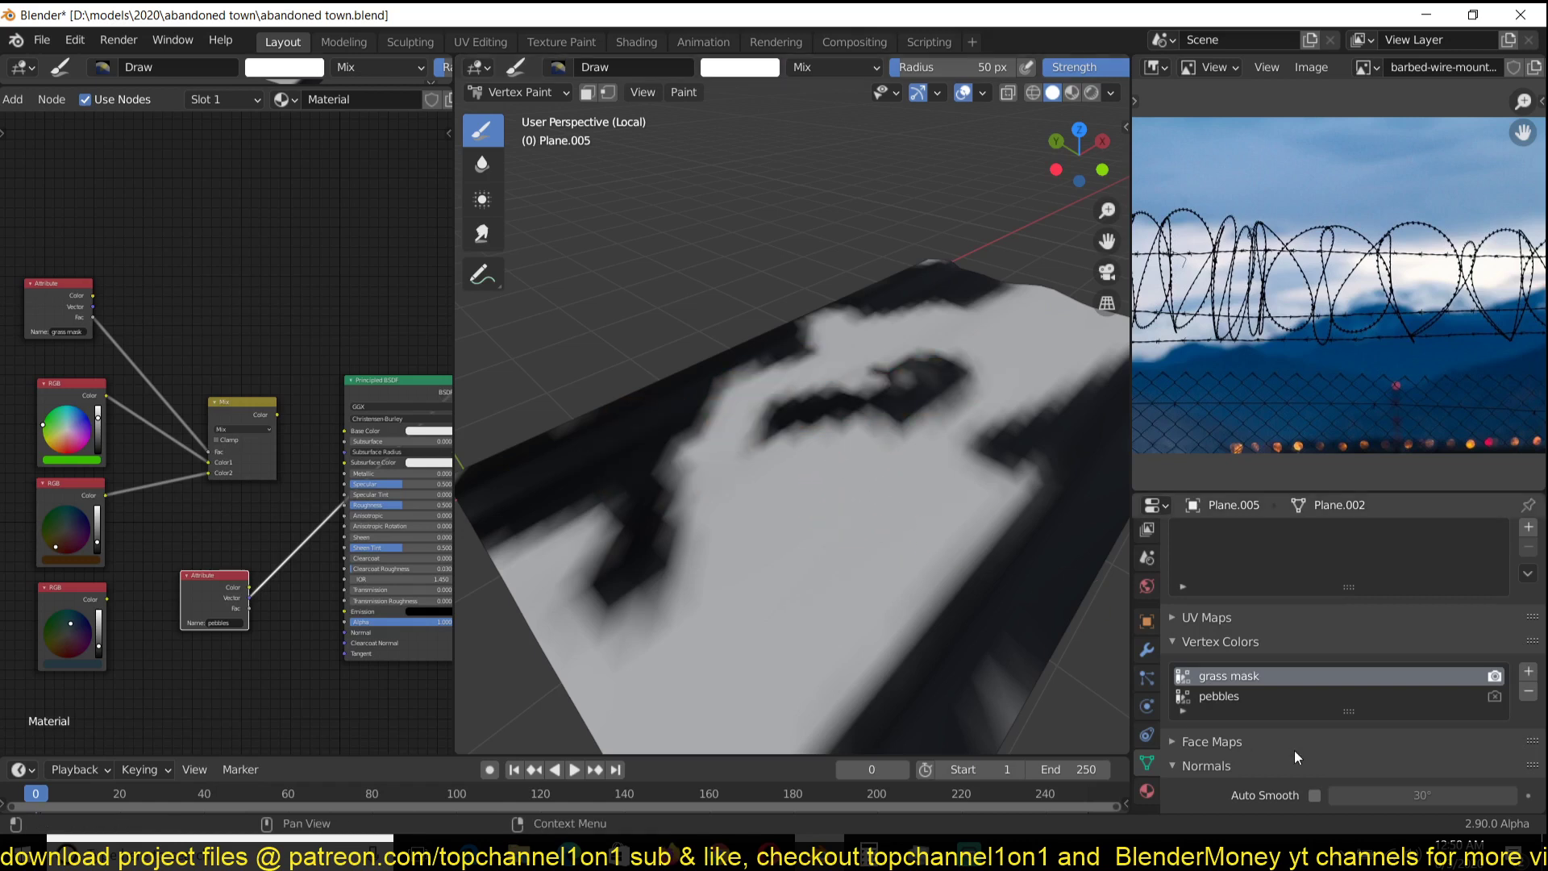
- Make grass mask the active layer for painting and rendering, and paint blue strokes across the middle of the road
click(1215, 699)
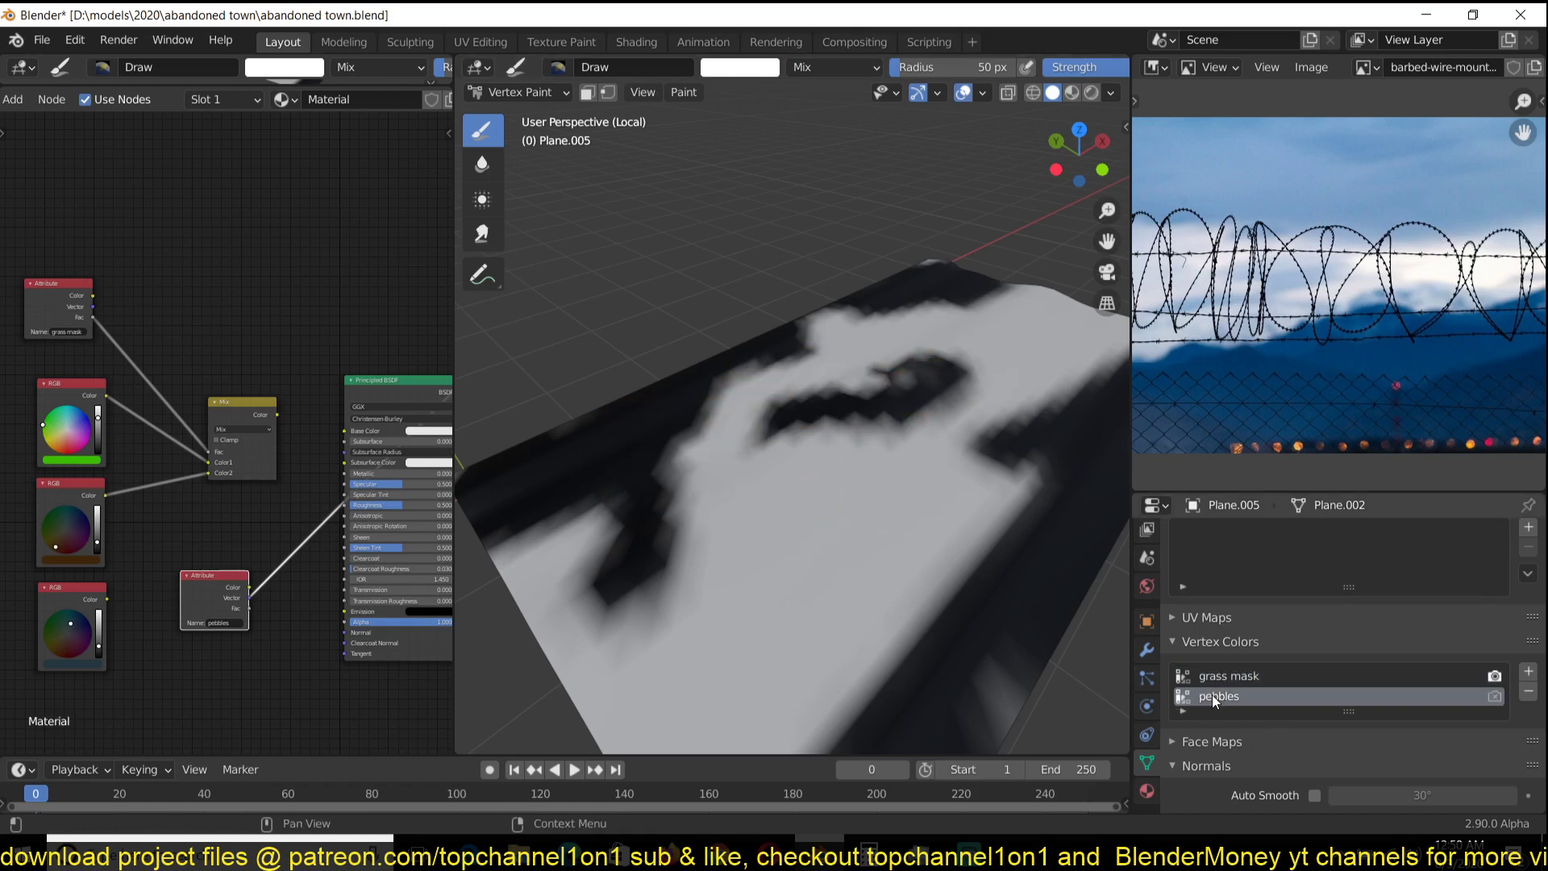
click(1493, 695)
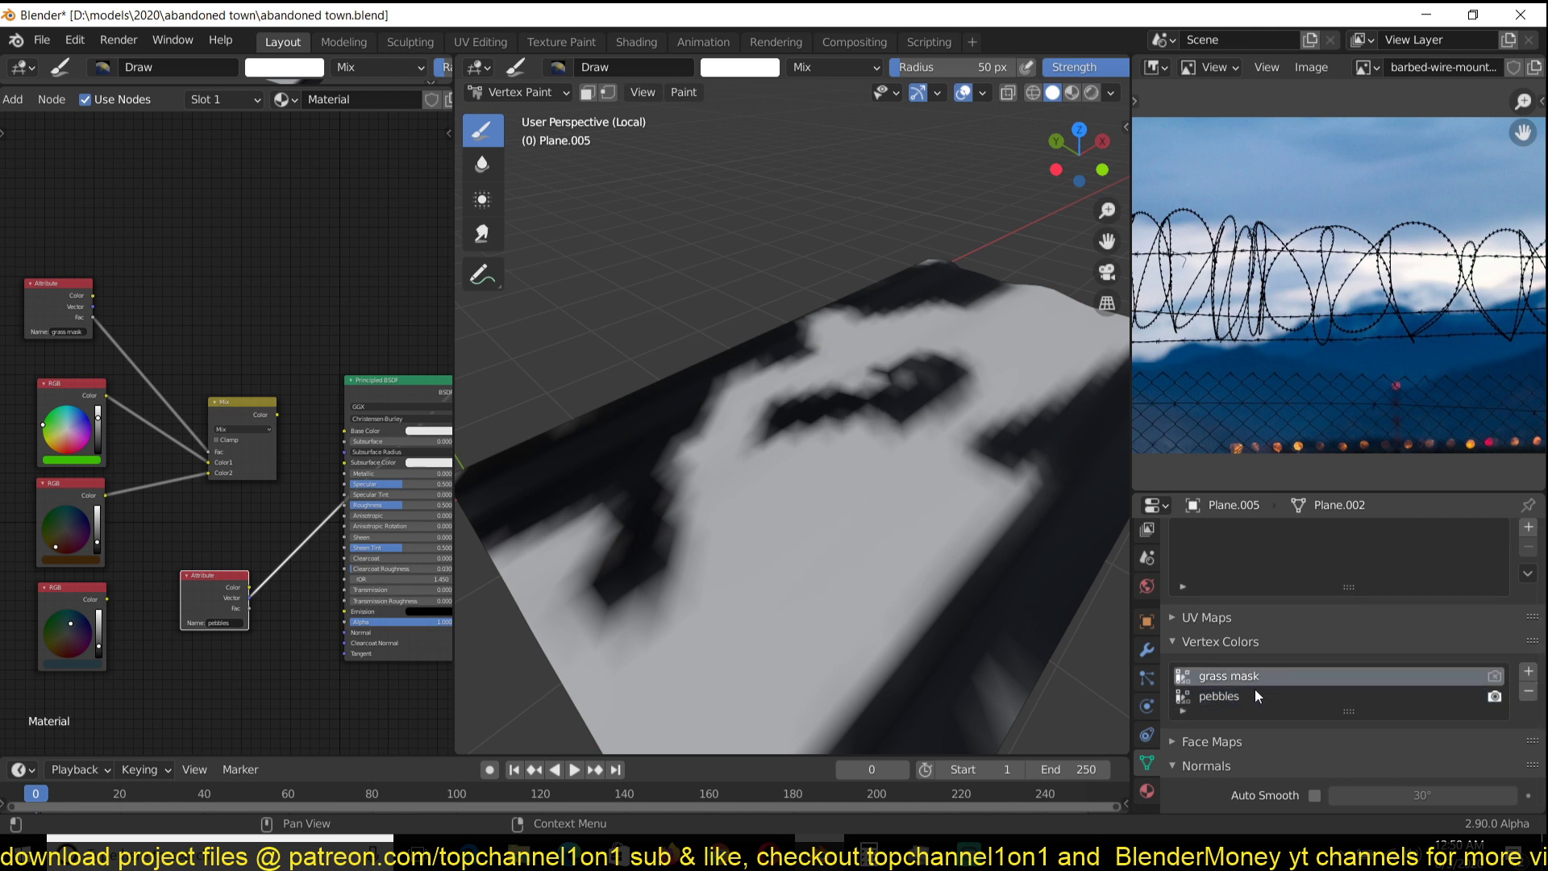
mouse_move(855, 385)
mouse_down()
mouse_move(809, 364)
mouse_move(712, 466)
mouse_up()
click(1229, 676)
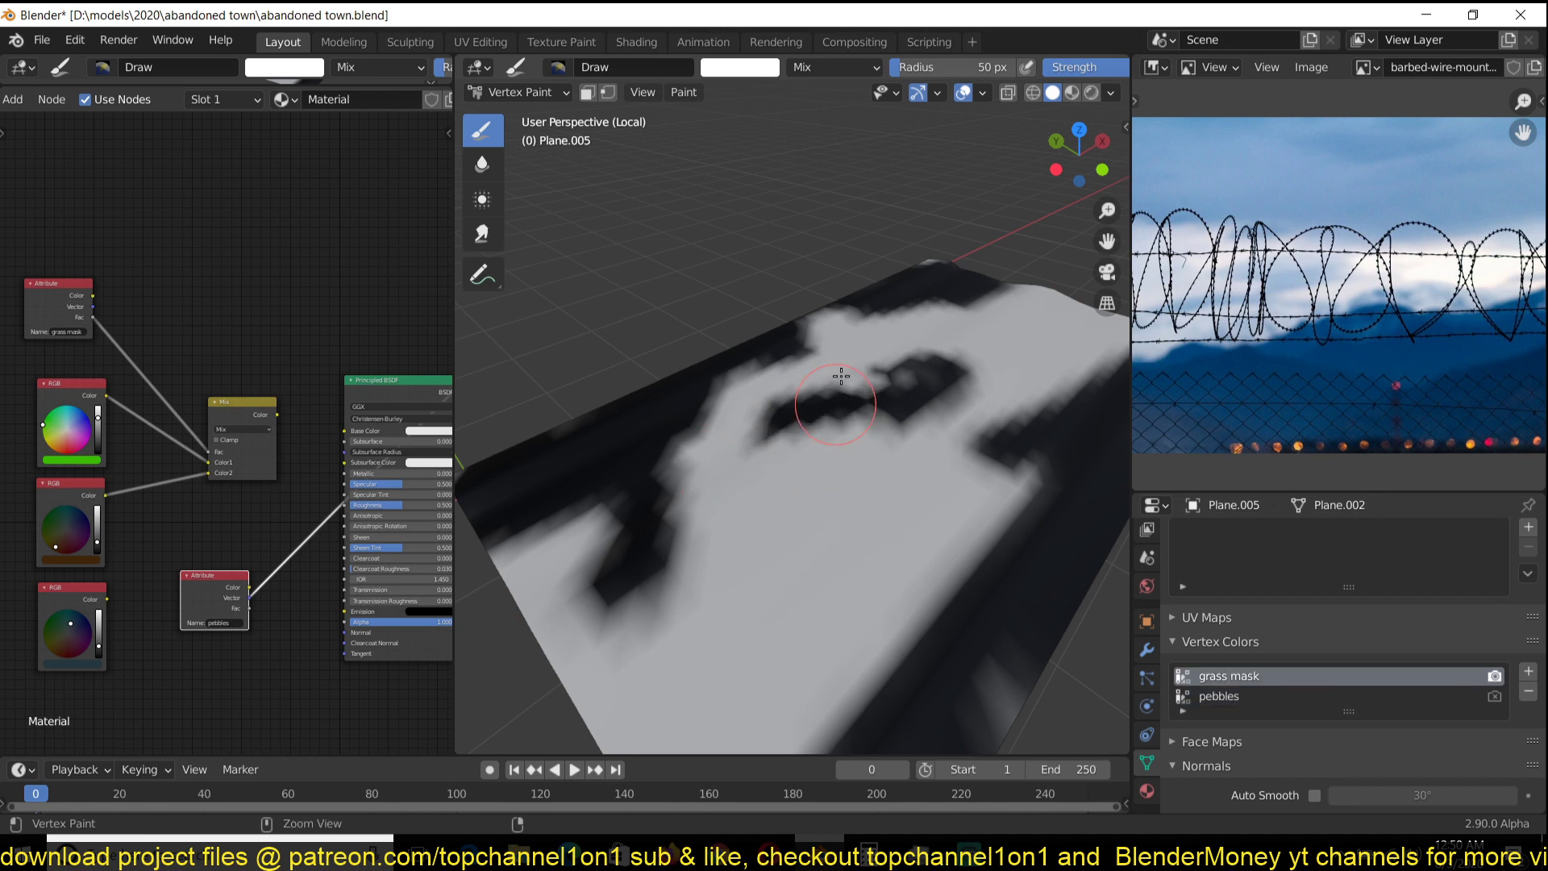
click(740, 67)
click(817, 117)
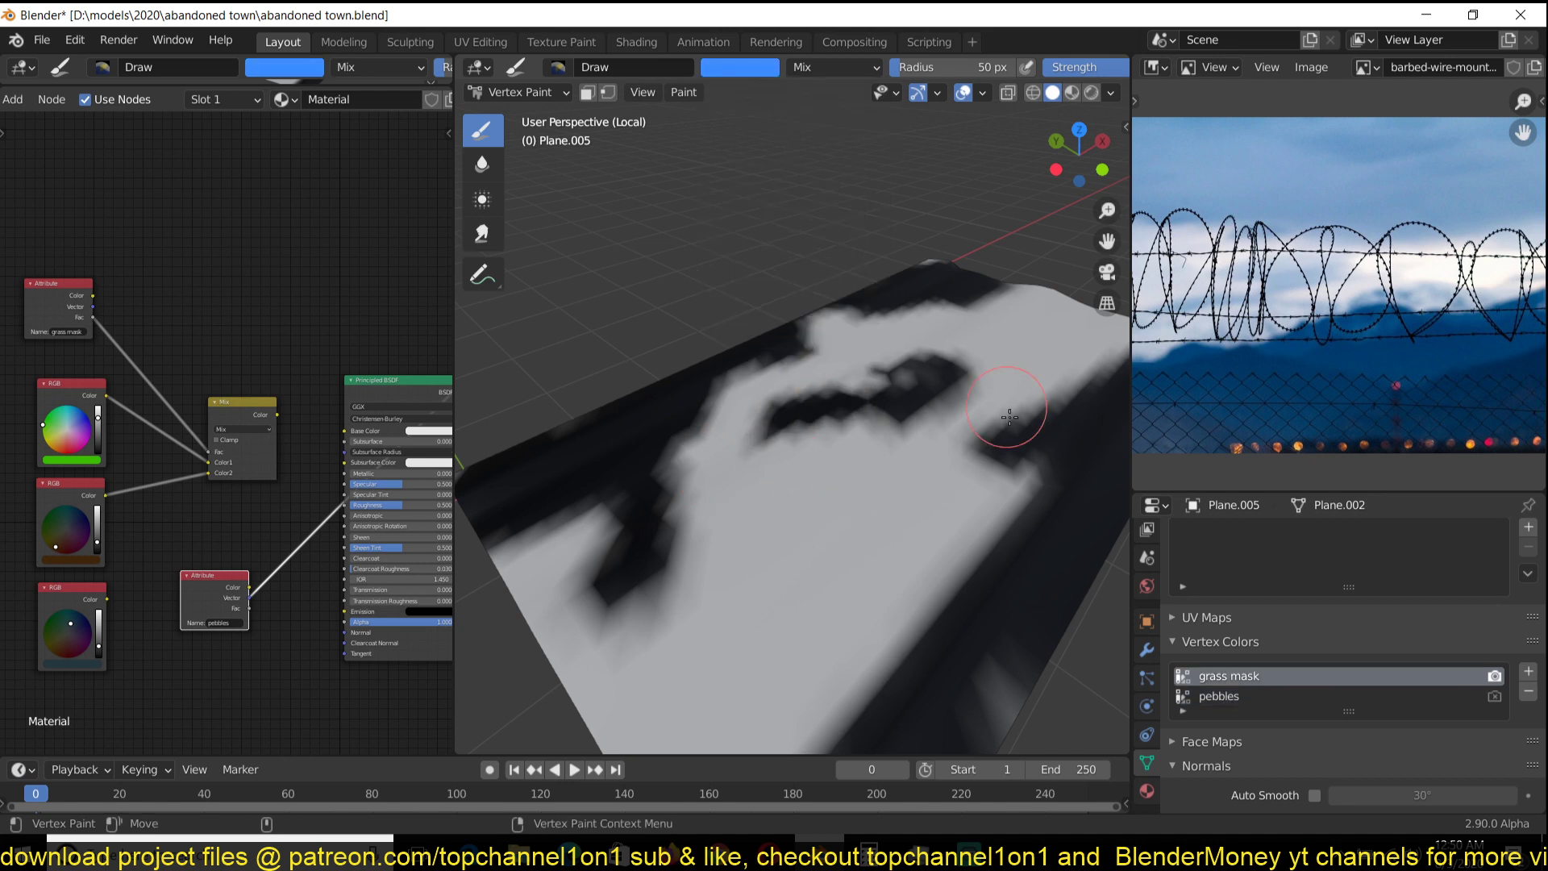
mouse_move(1006, 429)
mouse_down()
mouse_move(679, 434)
mouse_move(706, 392)
mouse_move(574, 466)
mouse_move(953, 317)
mouse_move(719, 428)
mouse_up()
- Preview the pebbles attribute's Fac output on the road in Material Preview shading
scroll(225, 633, up, 3)
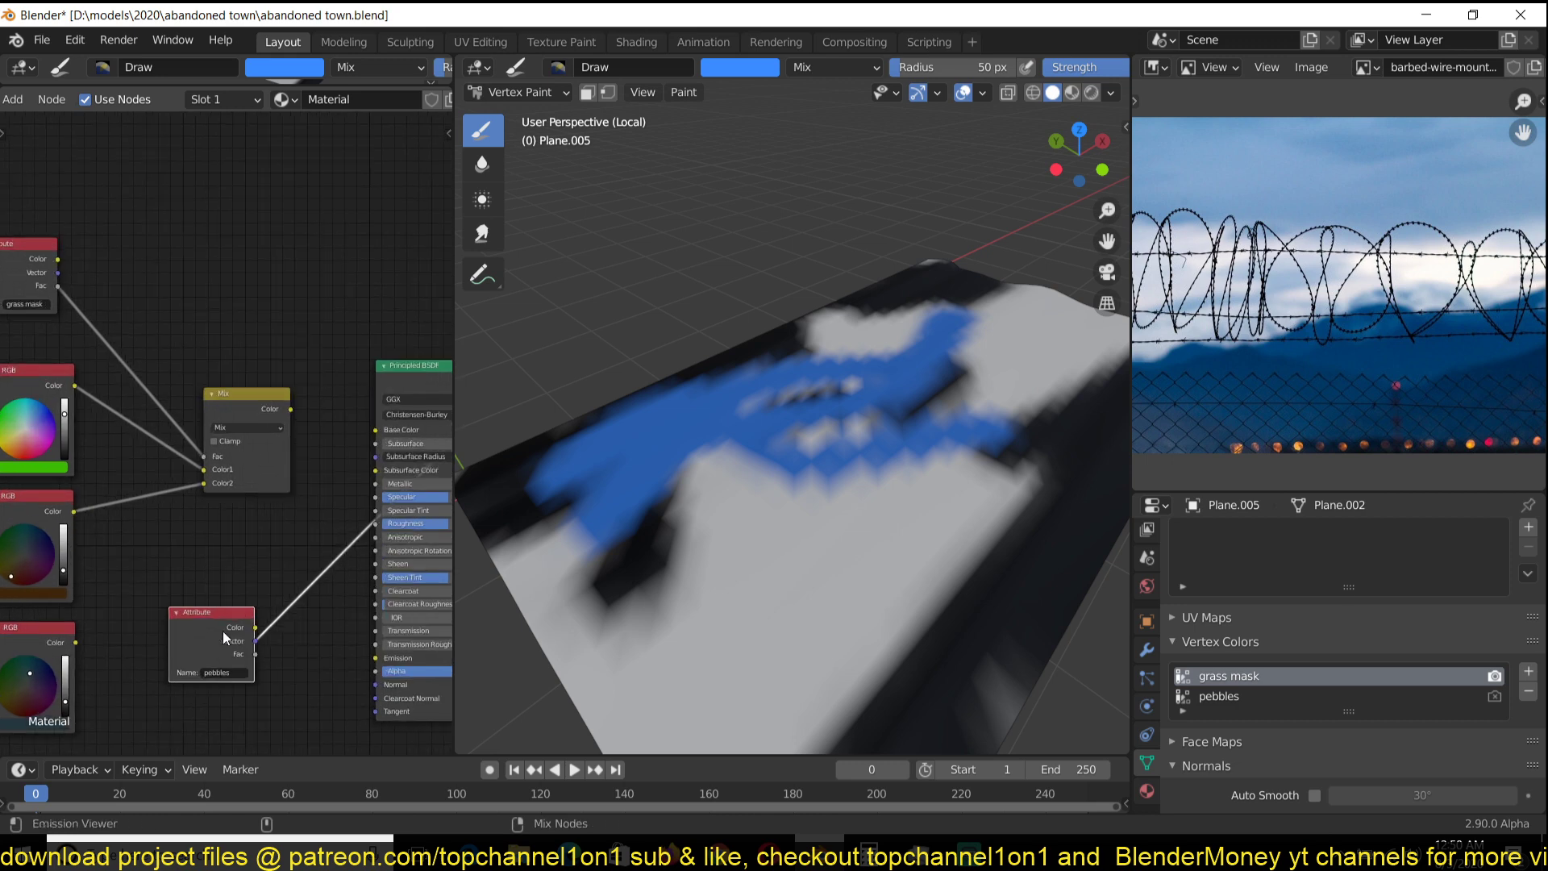
ctrl+shift+click(222, 630)
ctrl+shift+click(222, 631)
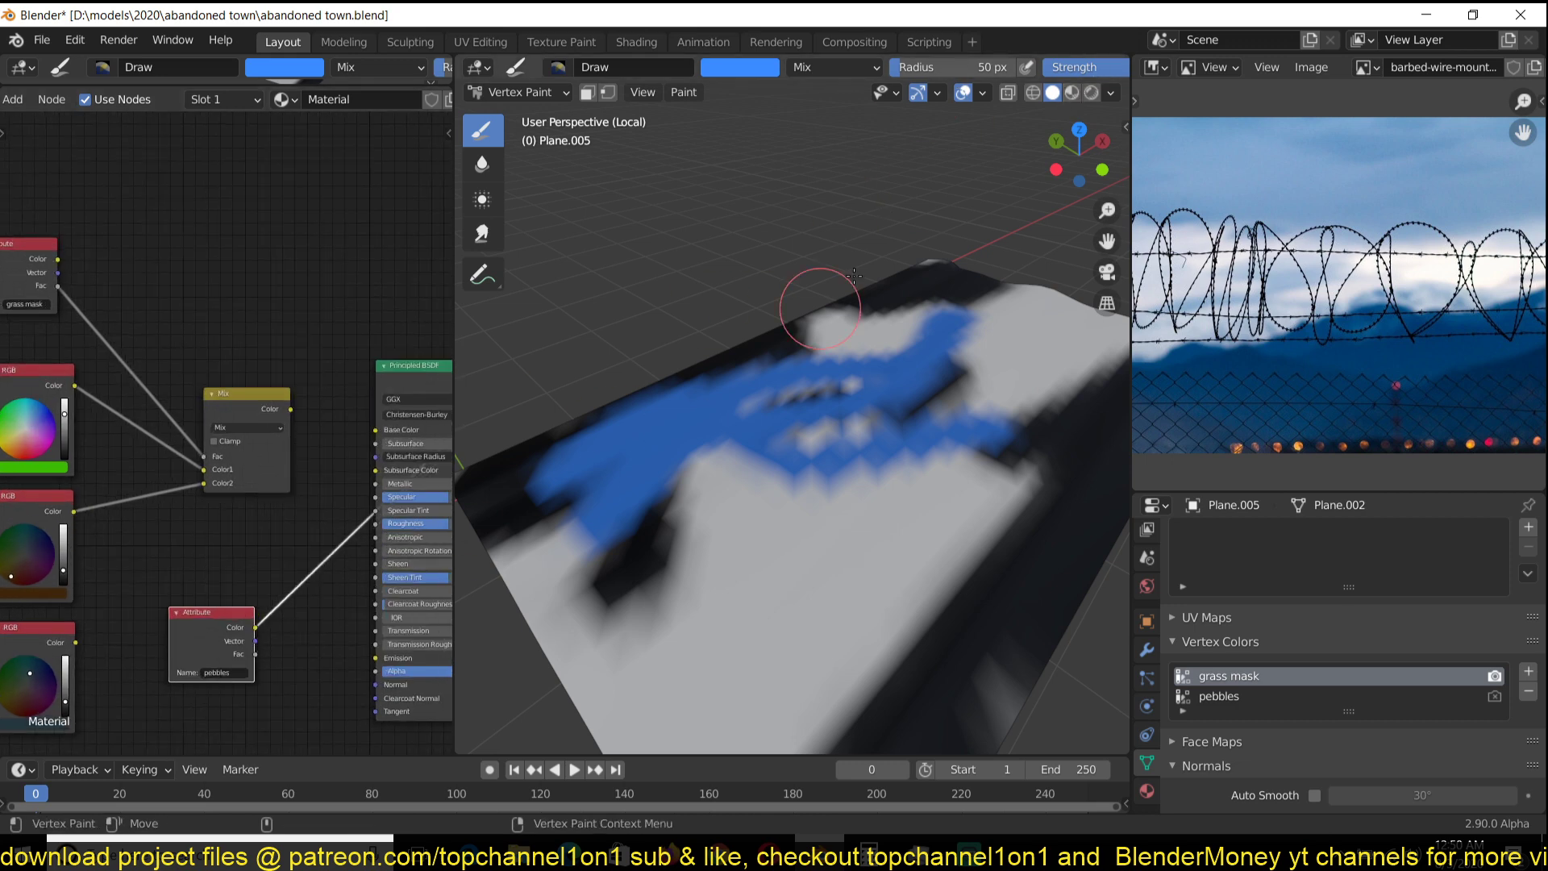
click(1070, 98)
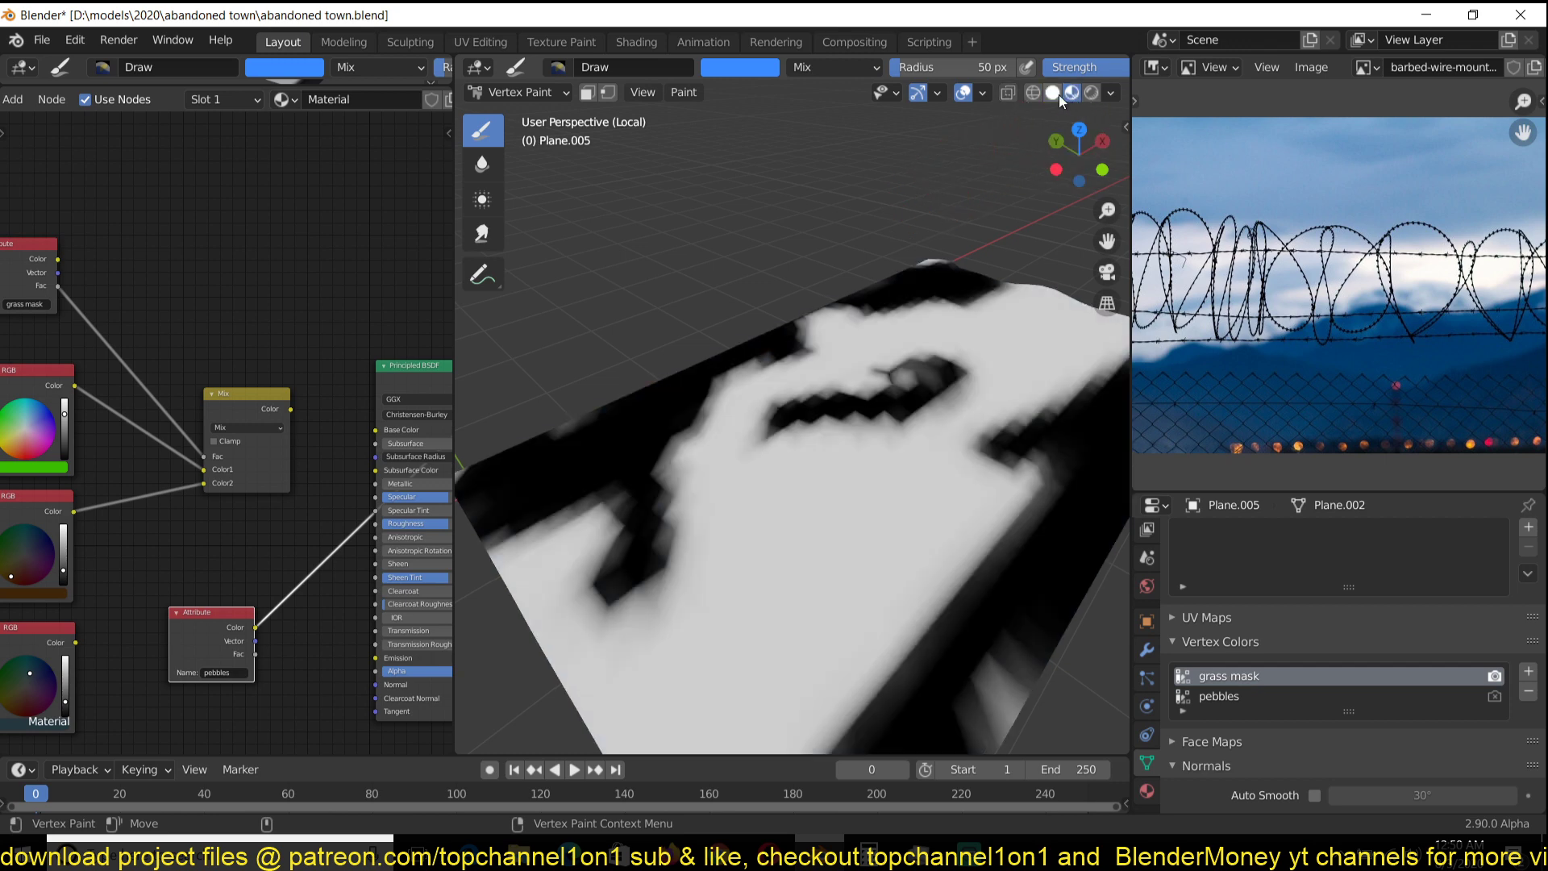
click(1057, 94)
click(1076, 93)
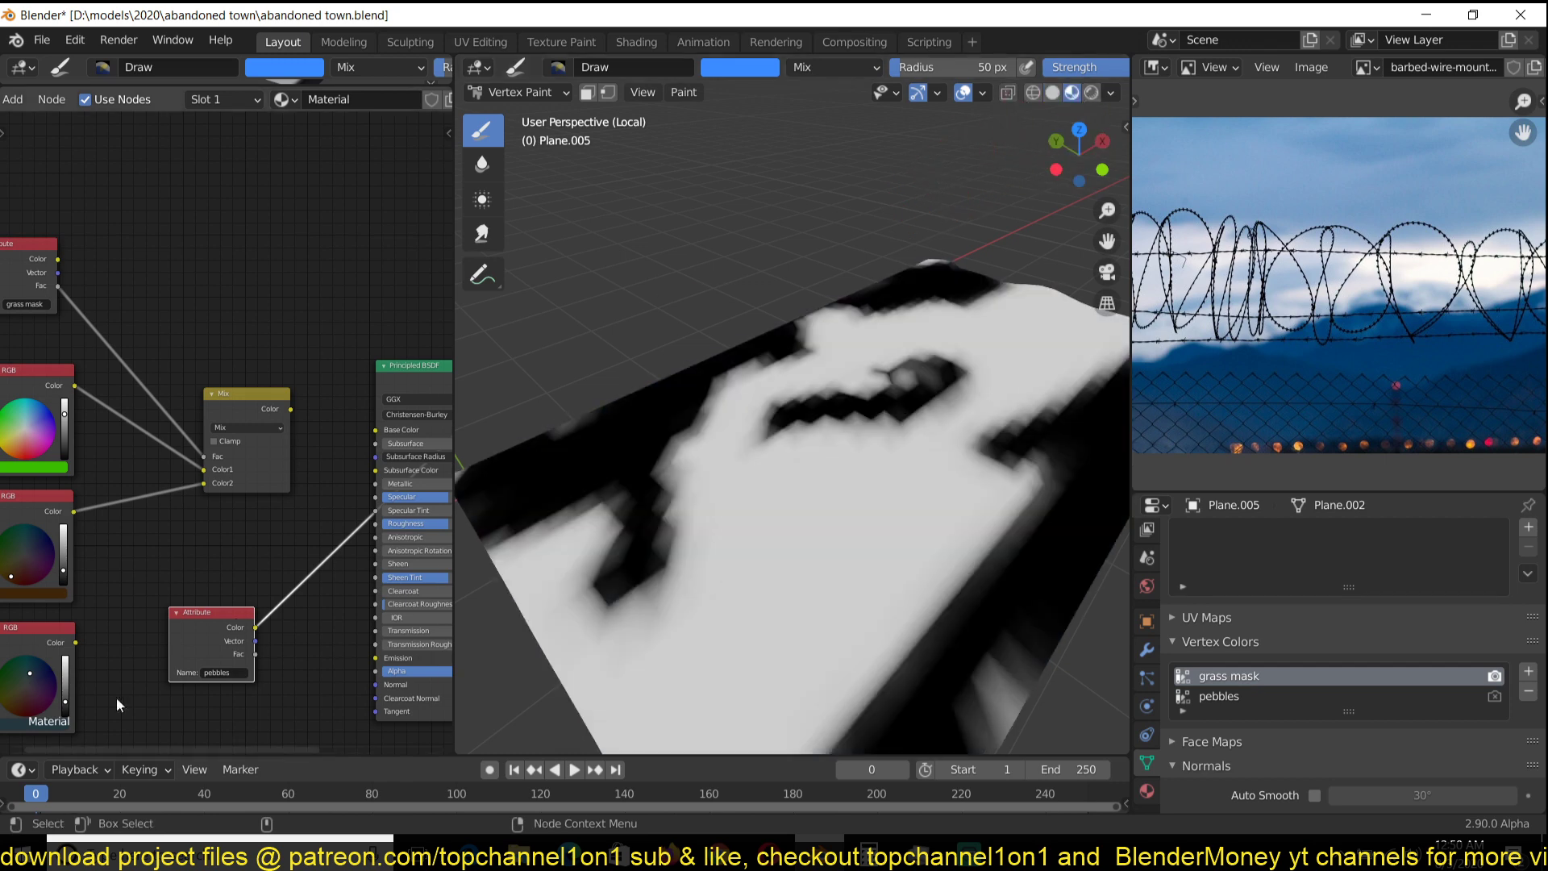
ctrl+shift+click(225, 626)
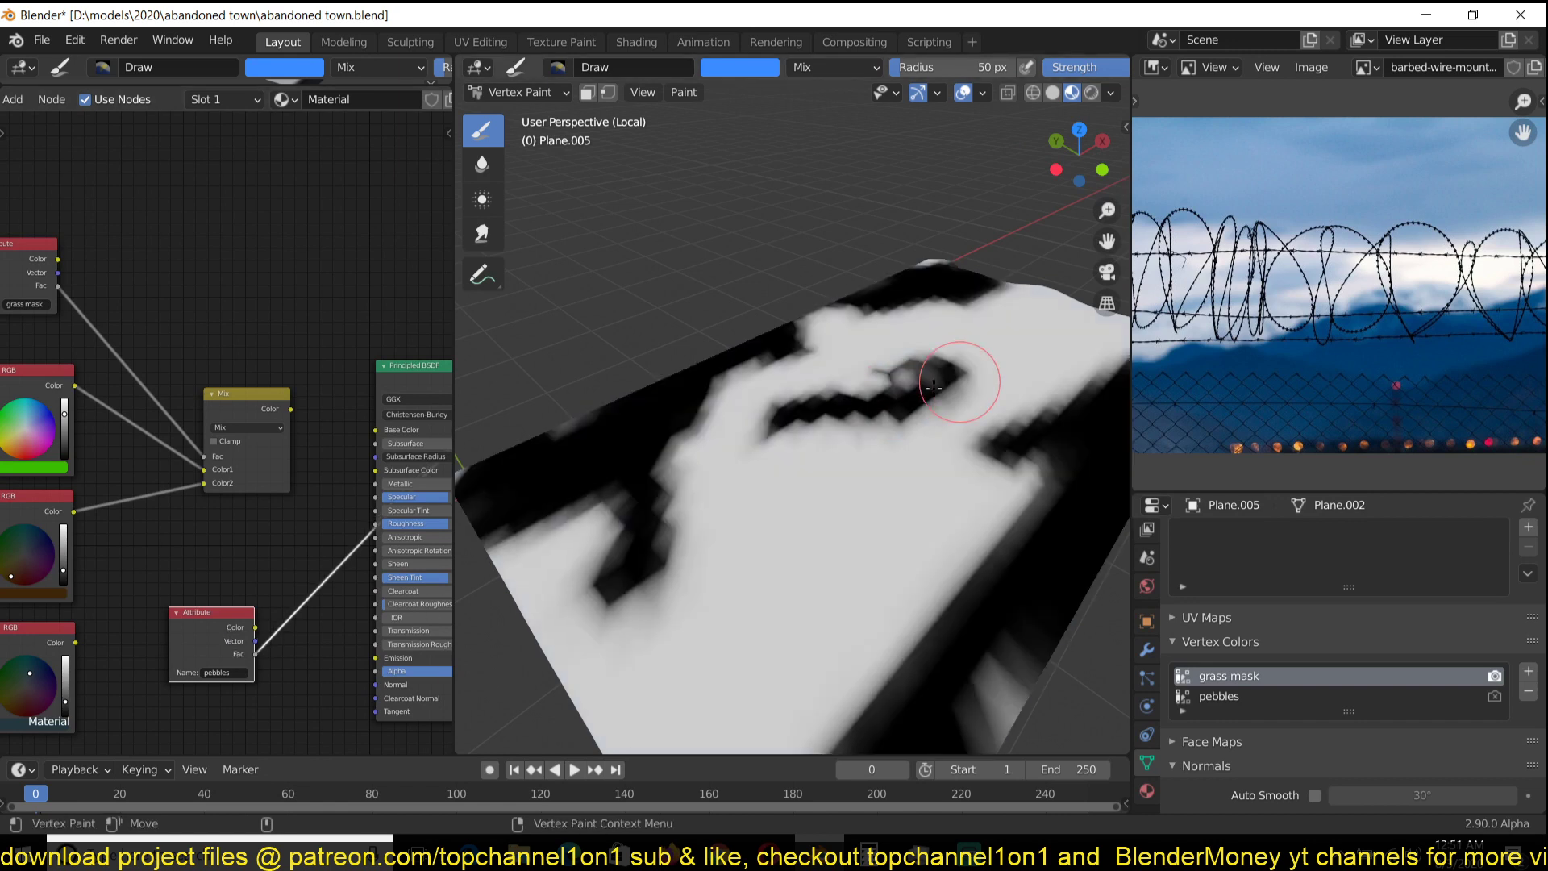
- Paint looping blue strokes over the road on the pebbles layer, and add more blue strokes on the grass mask layer
click(1234, 698)
mouse_move(770, 545)
mouse_down()
mouse_move(863, 545)
mouse_move(695, 632)
mouse_move(1027, 480)
mouse_move(953, 344)
mouse_move(683, 474)
mouse_move(553, 484)
mouse_move(847, 481)
mouse_up()
click(1411, 677)
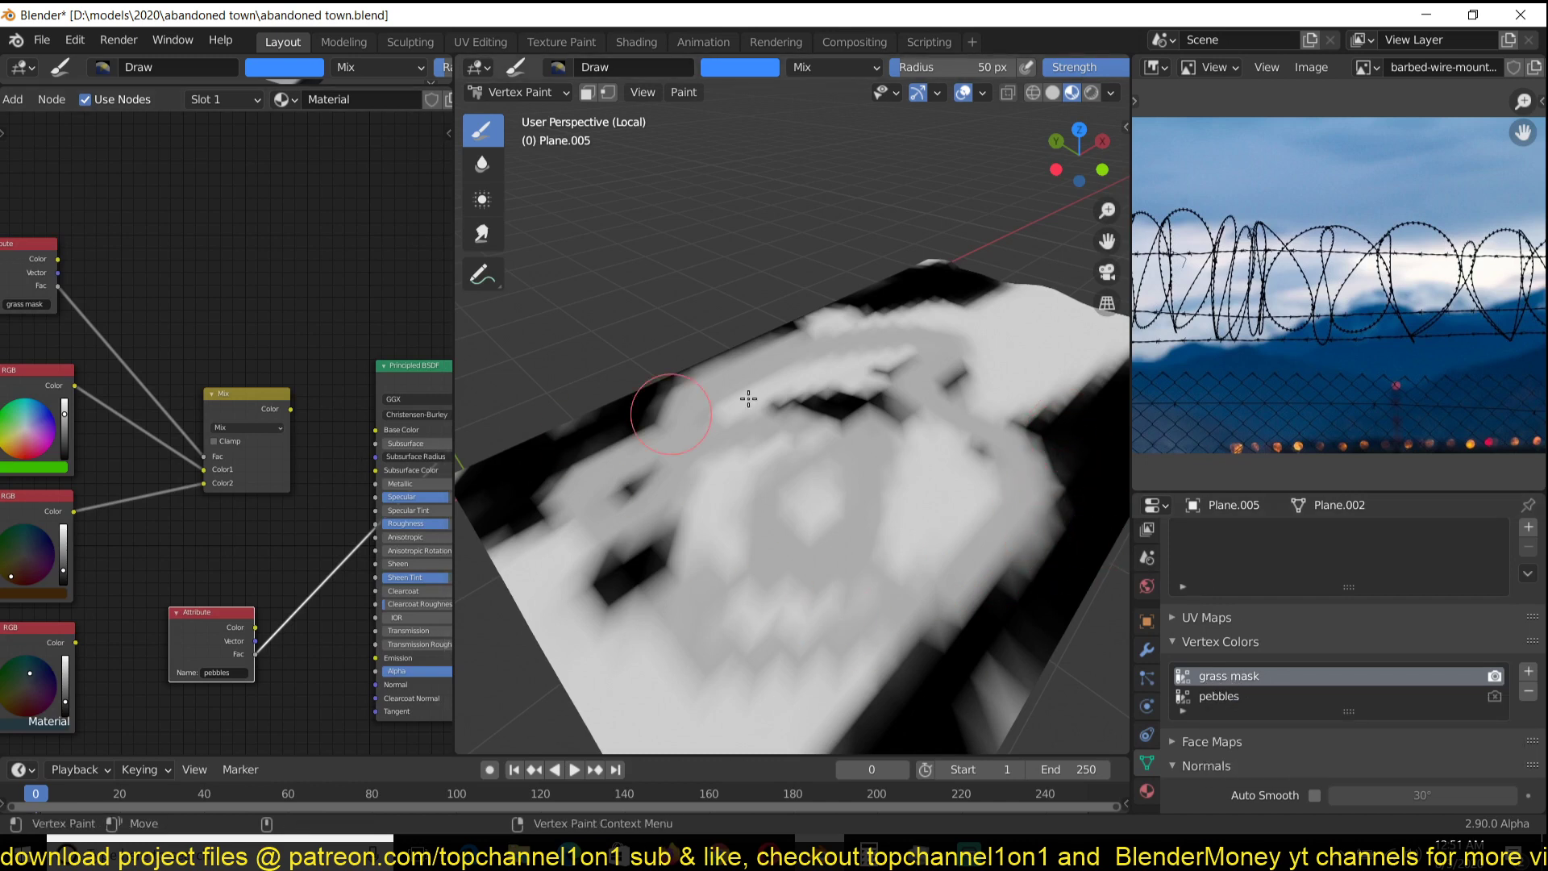
- Compare the painted strokes of the grass mask and pebbles layers on the road in solid shading
click(1052, 92)
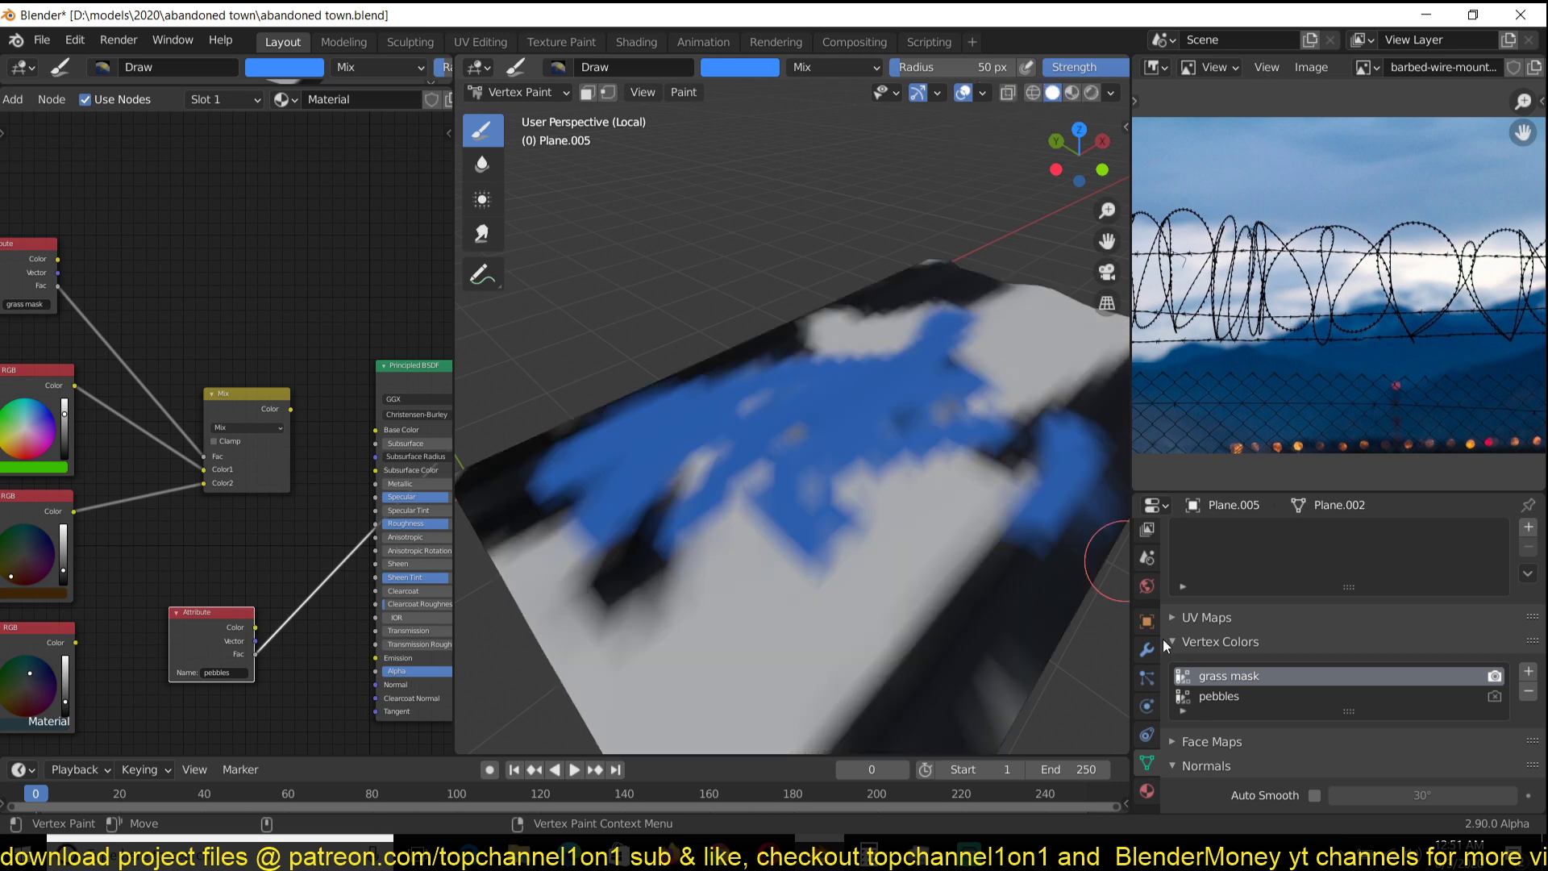
click(1219, 697)
click(1219, 699)
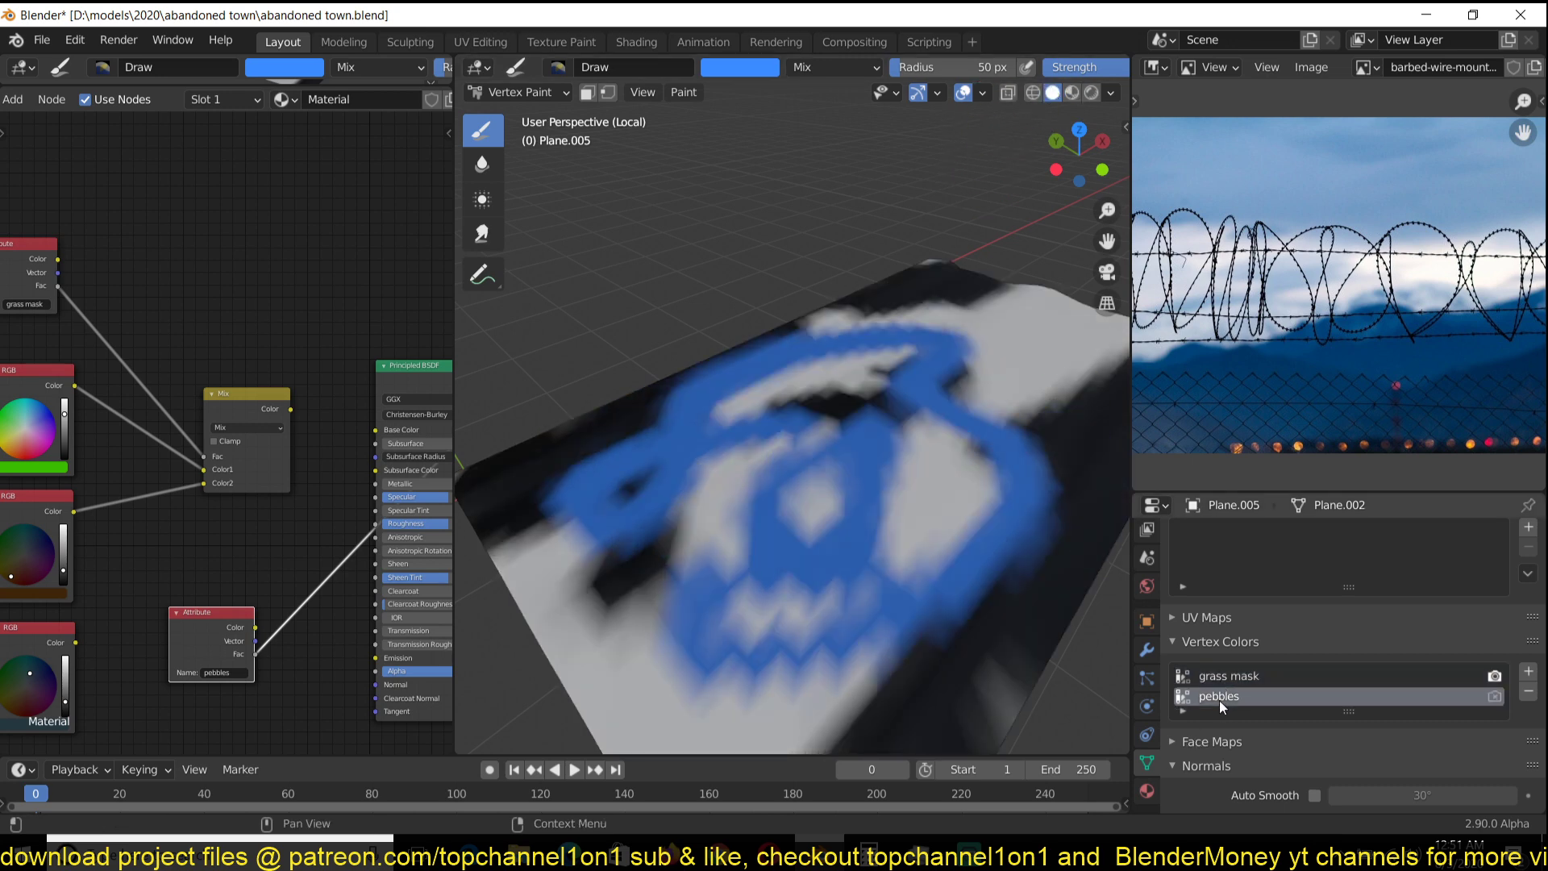
click(1214, 678)
click(1215, 697)
click(1215, 678)
click(1215, 695)
click(1216, 677)
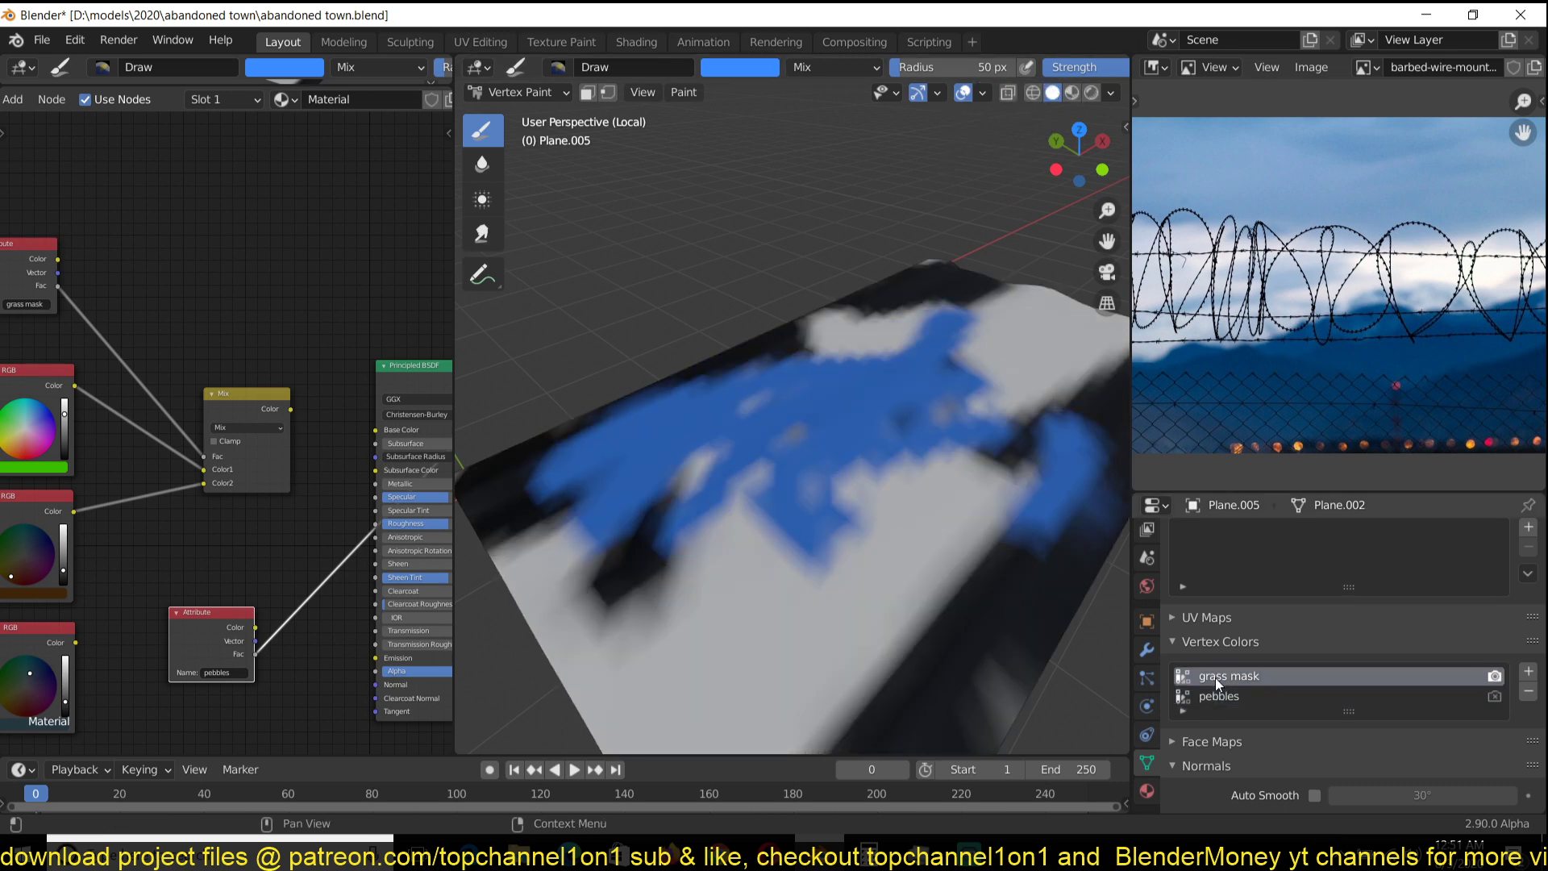
click(1216, 697)
click(1216, 677)
click(1213, 698)
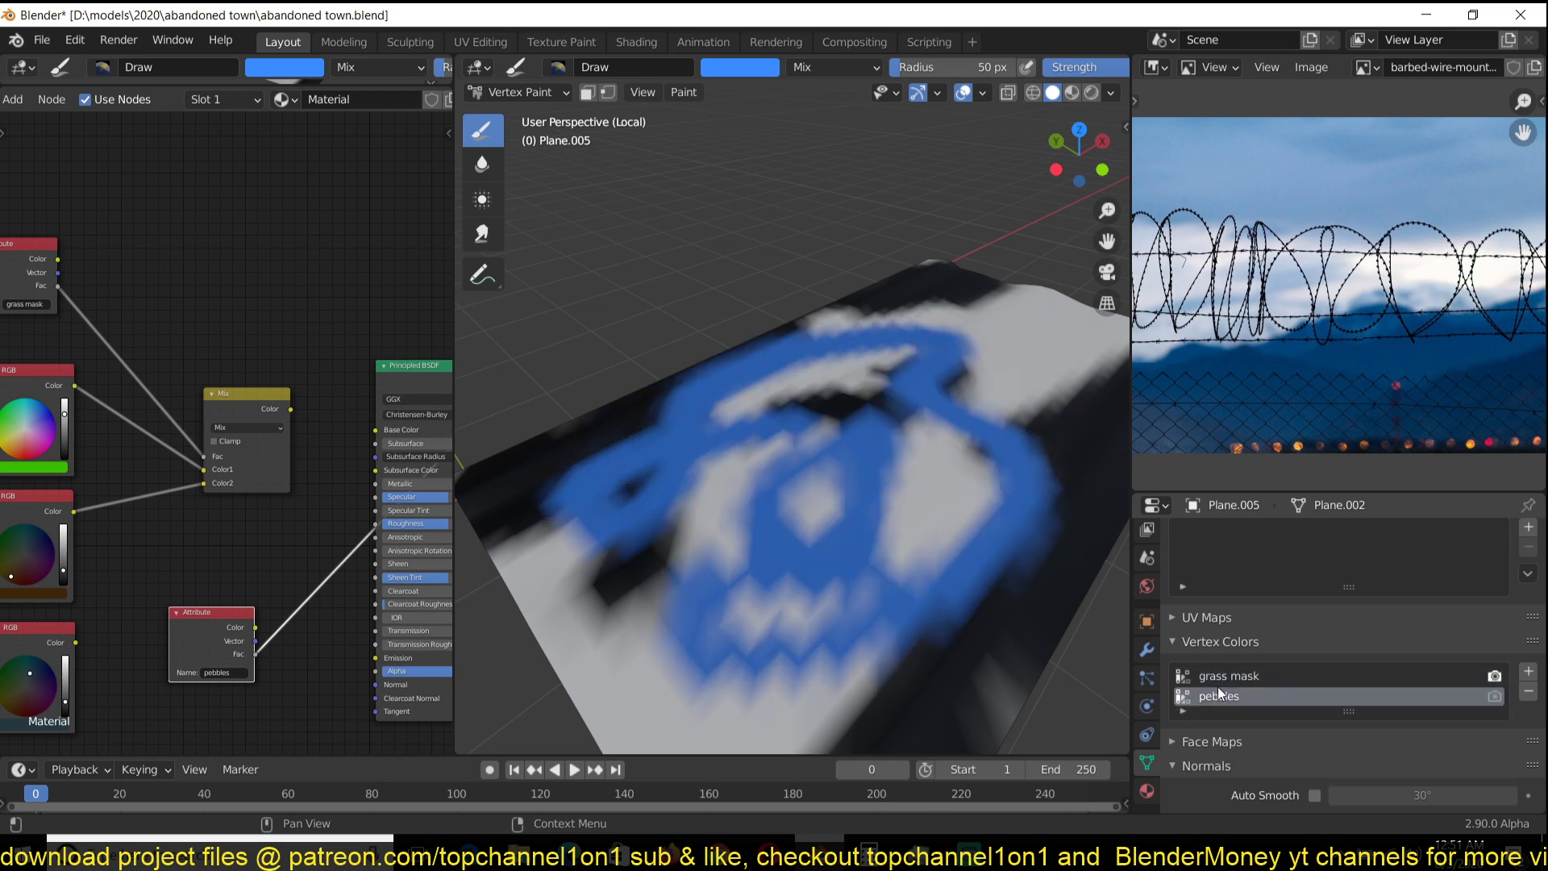
click(1221, 679)
click(1217, 698)
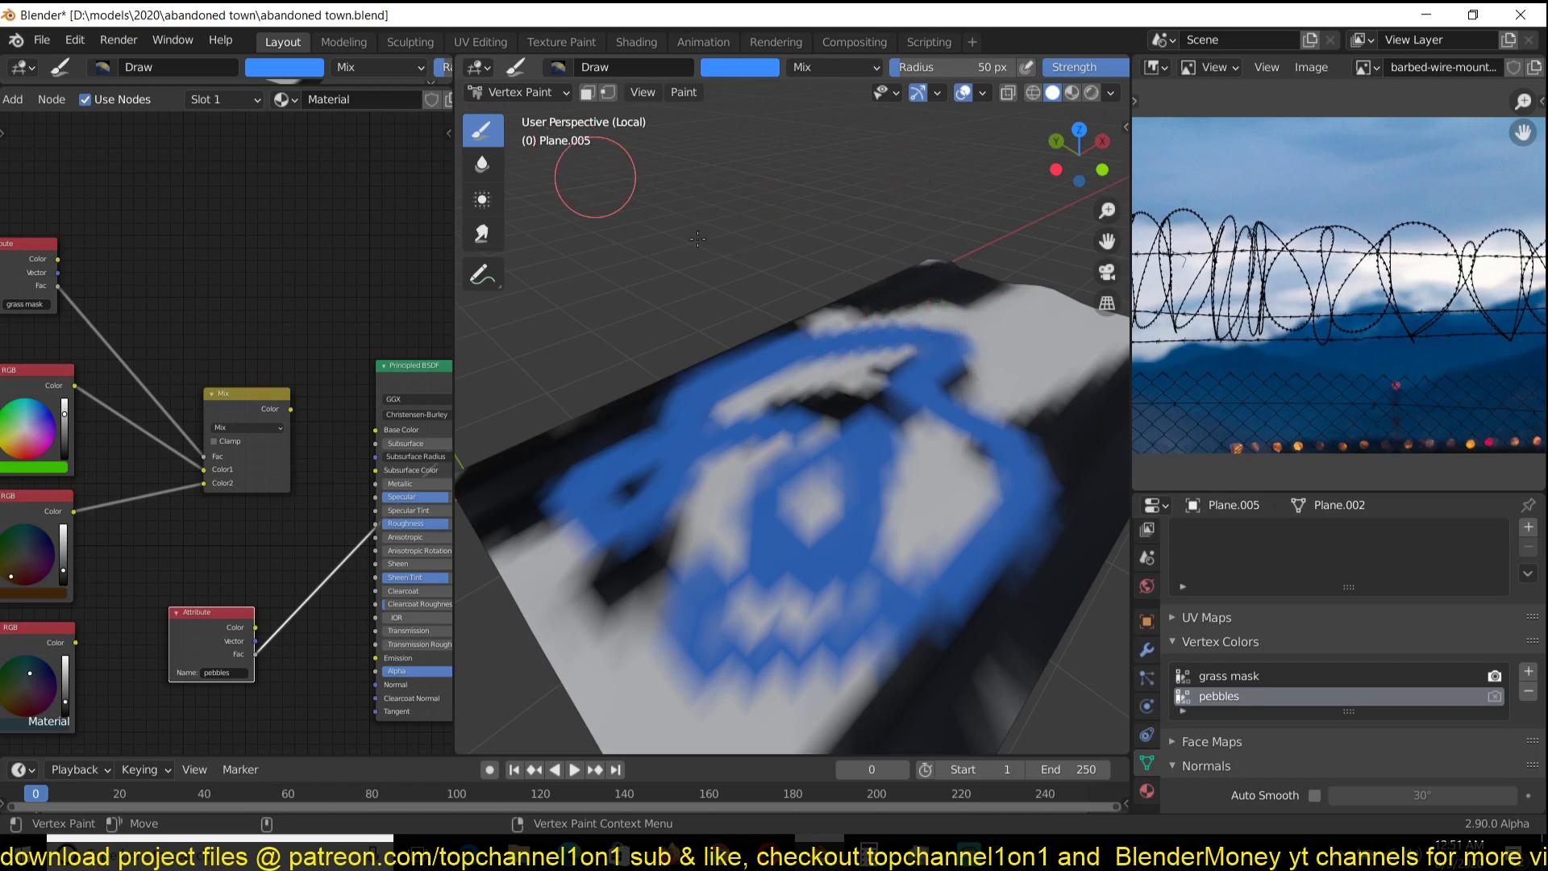
- Make pebbles the active vertex color layer and switch the road segment to Edit Mode
middle_drag(795, 452, 759, 601)
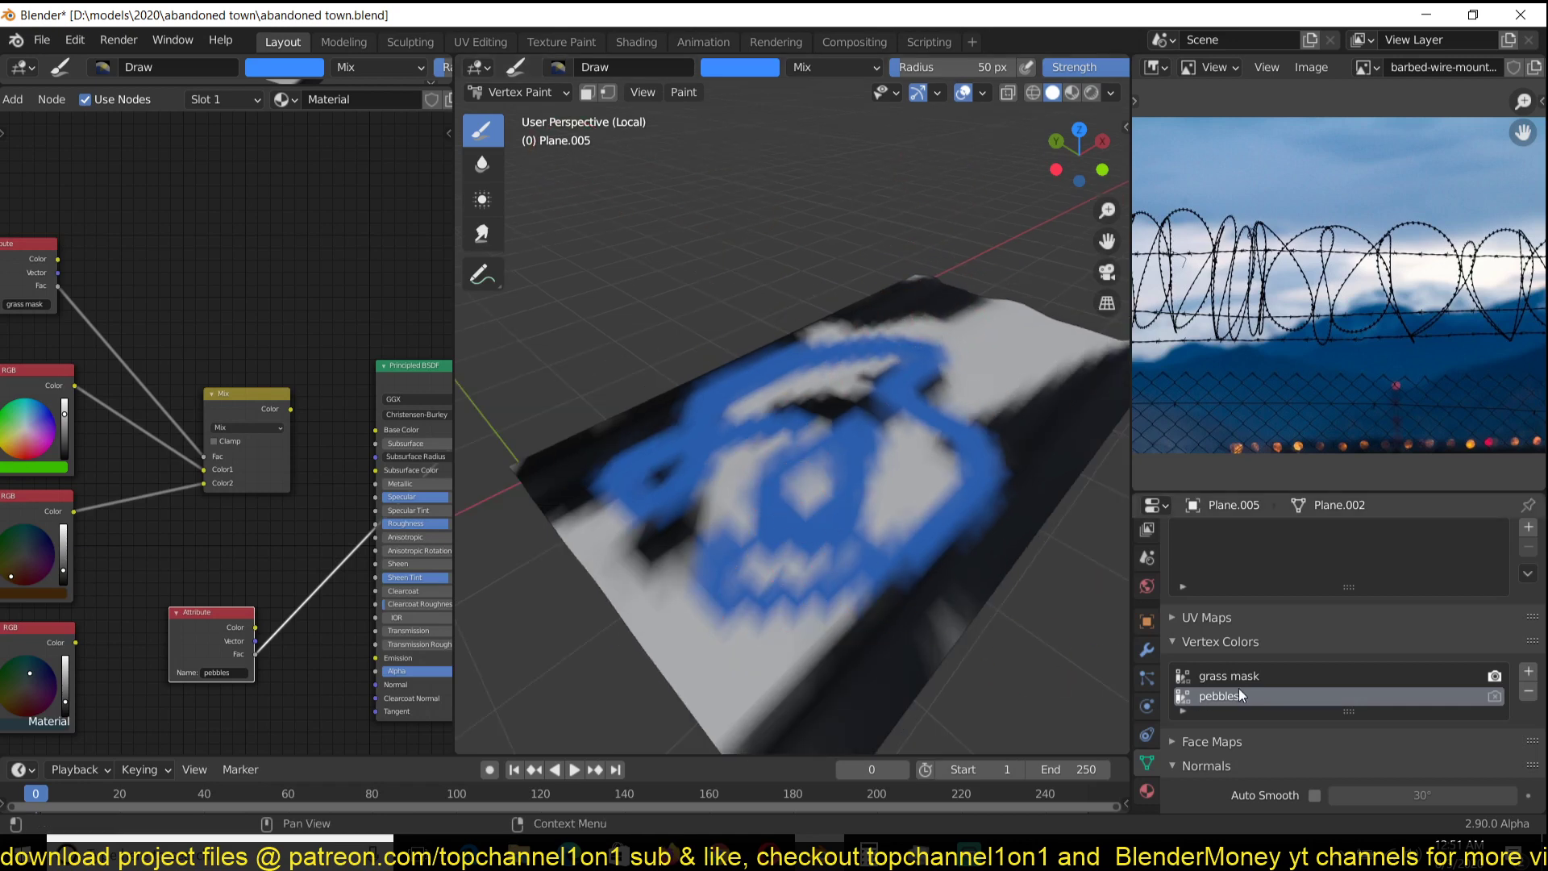
click(1286, 679)
click(1217, 696)
key(Tab)
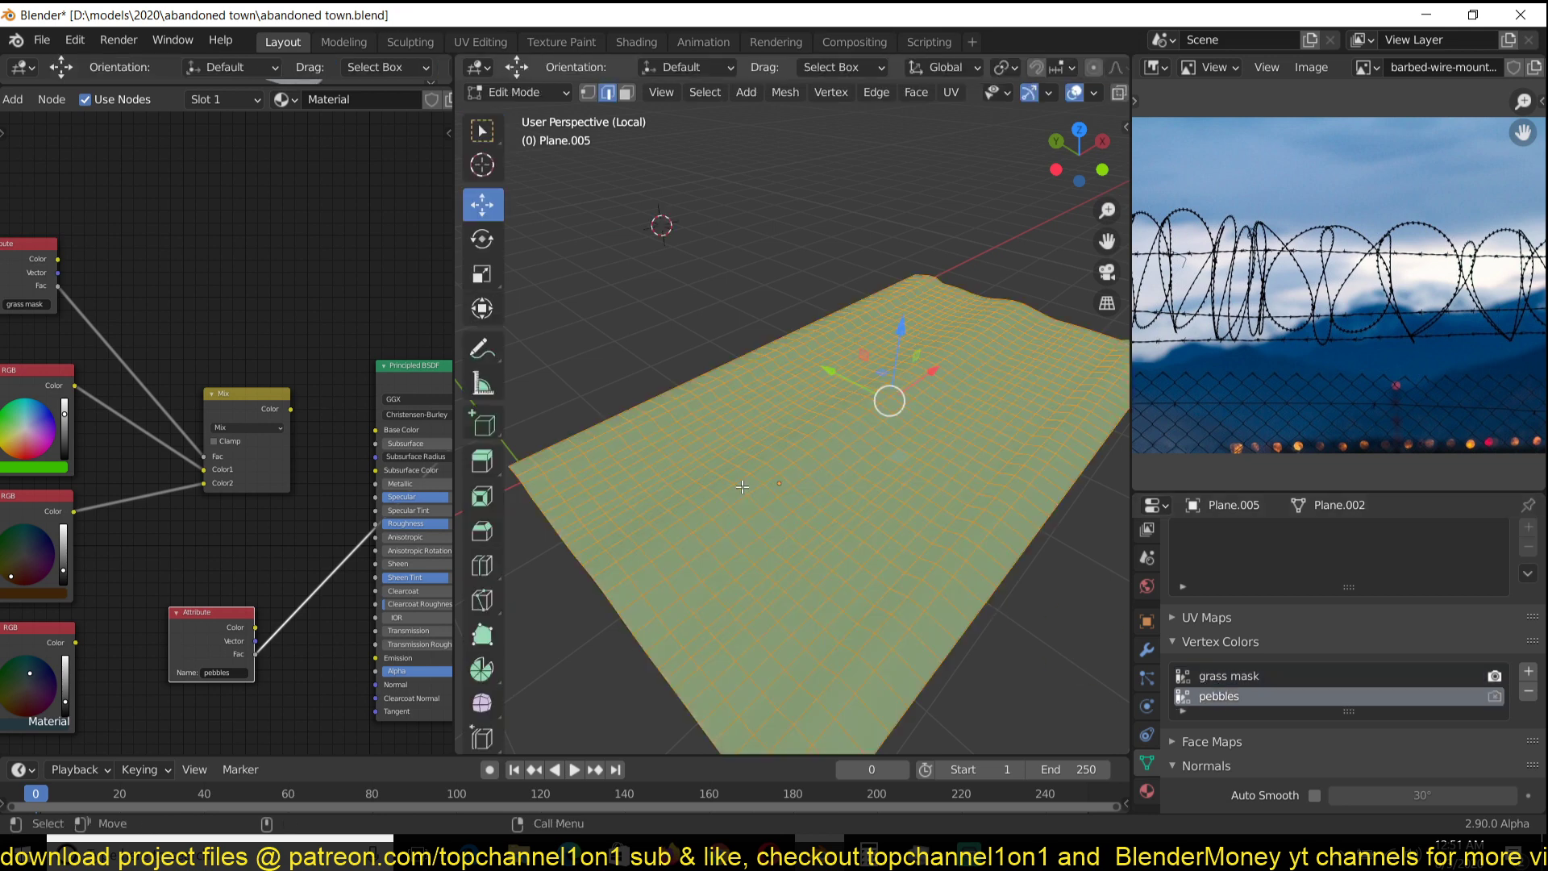
- Return the road to vertex painting and fill the entire pebbles layer with a very pale lavender white
key(Tab)
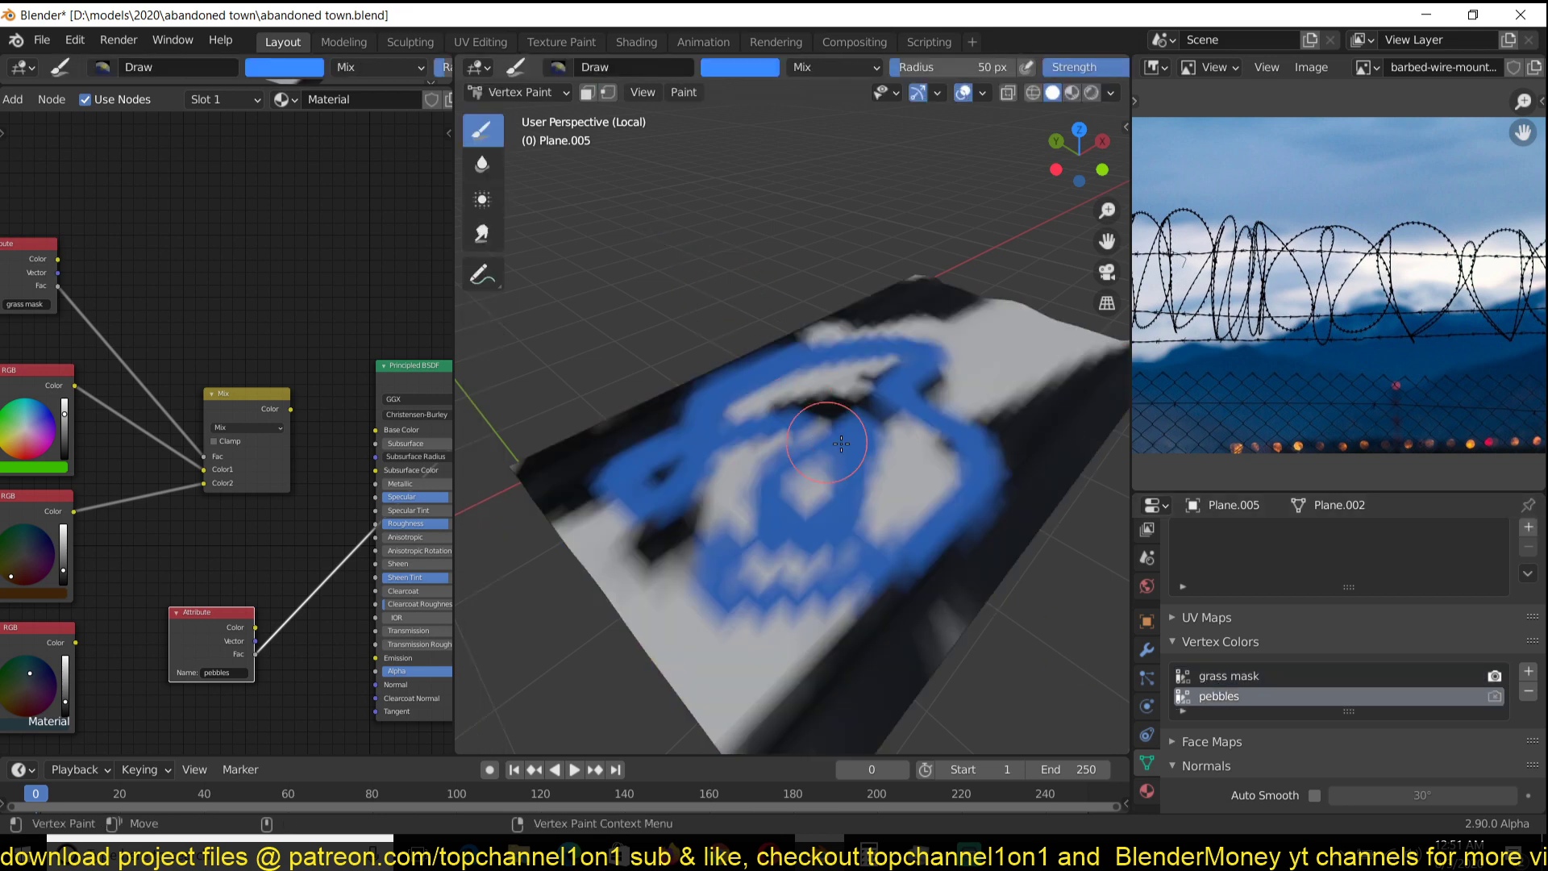
click(751, 68)
click(792, 159)
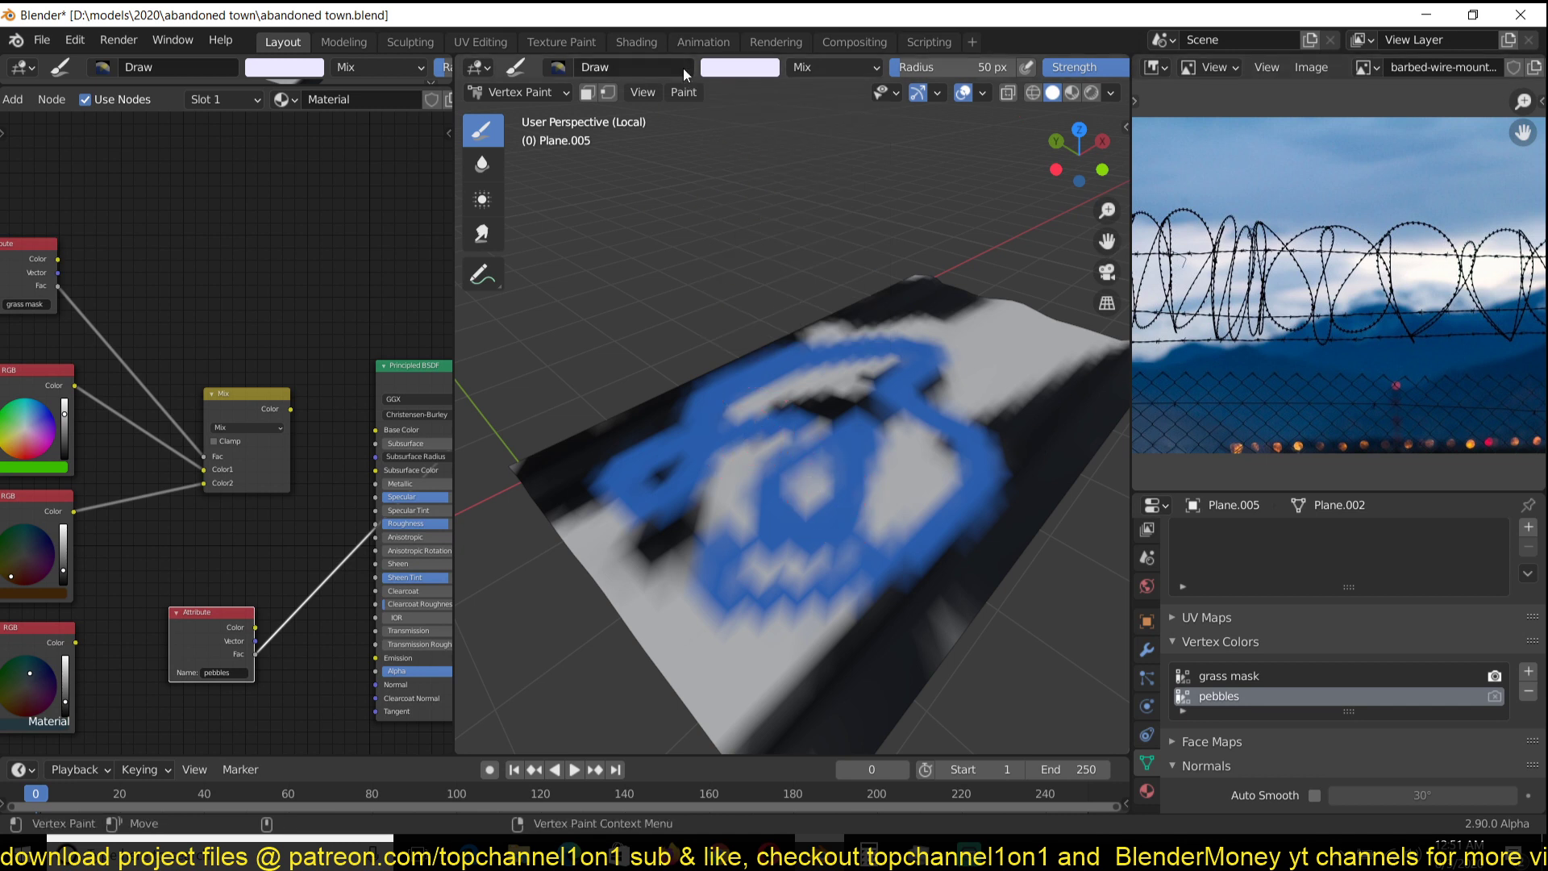
click(681, 92)
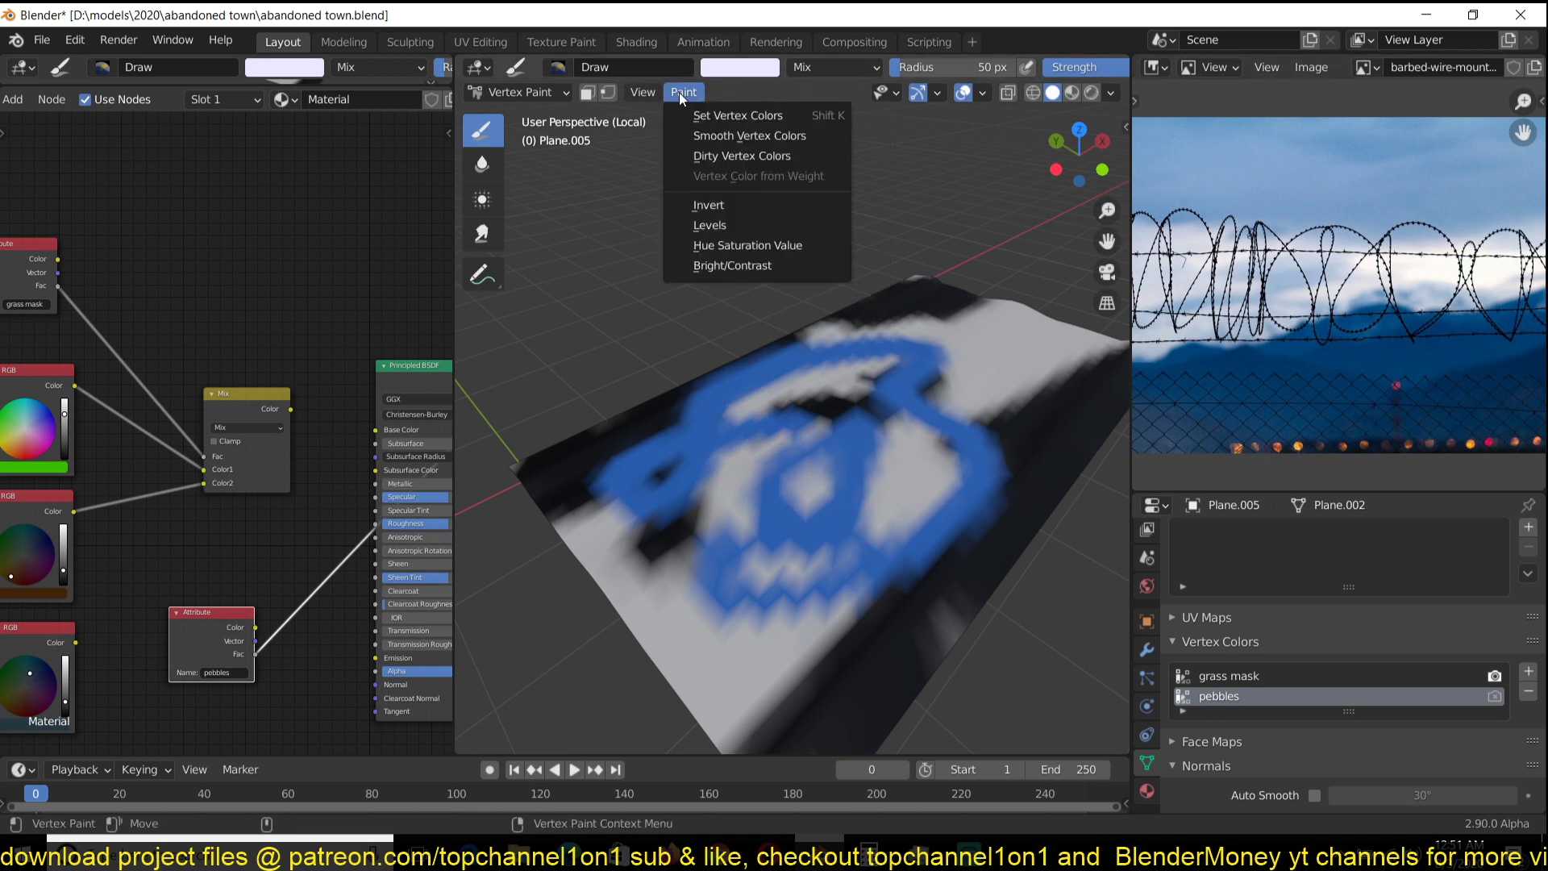
click(751, 119)
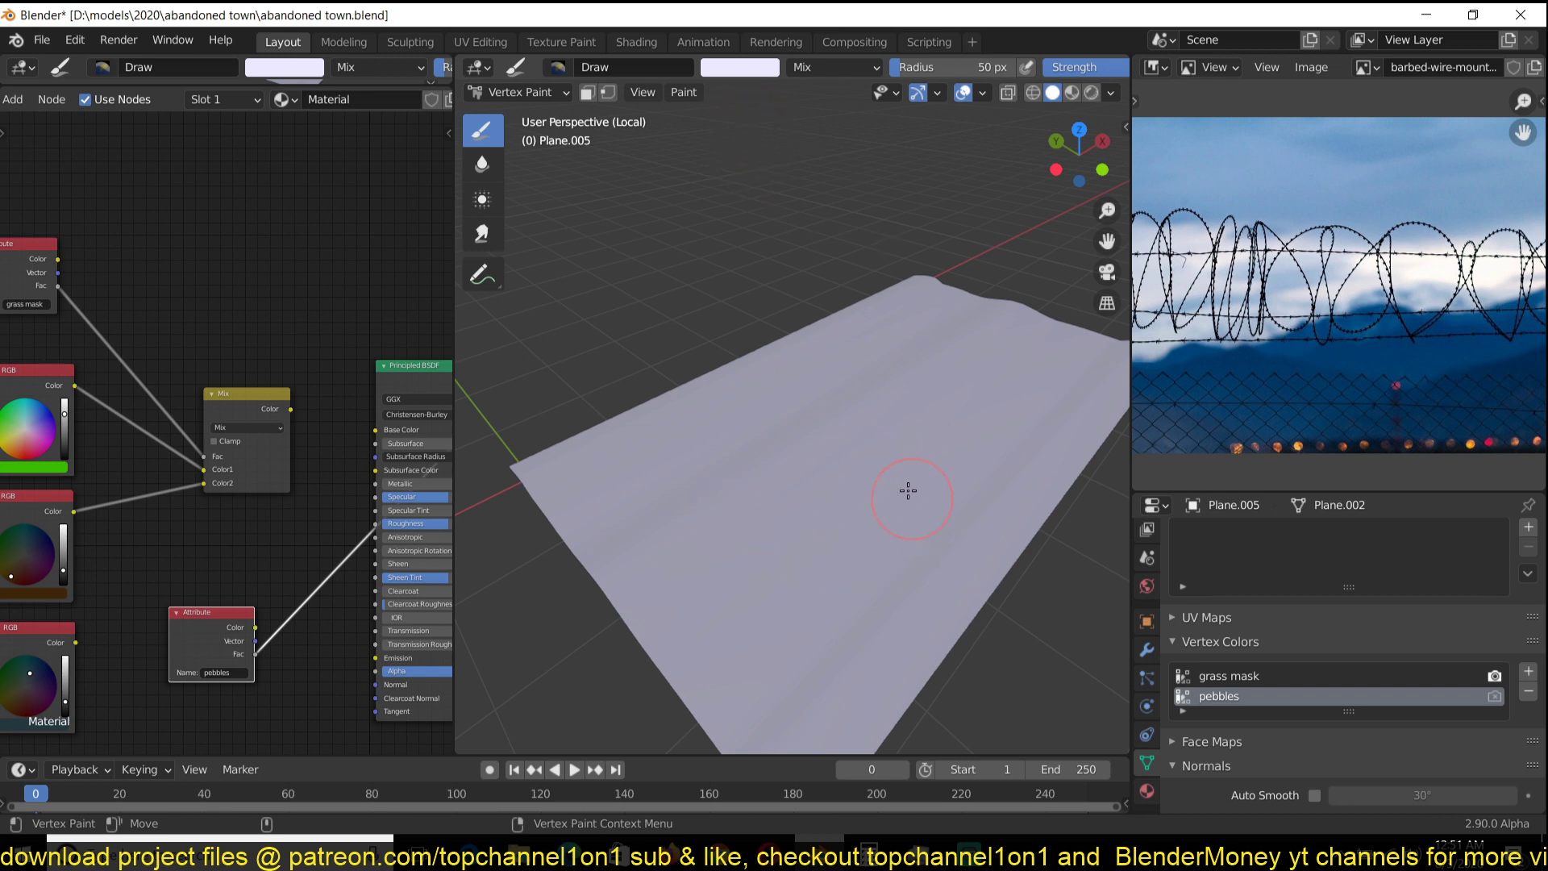
- Change the brush to a fully saturated blue and fill the entire pebbles layer with it
middle_drag(813, 548, 839, 518)
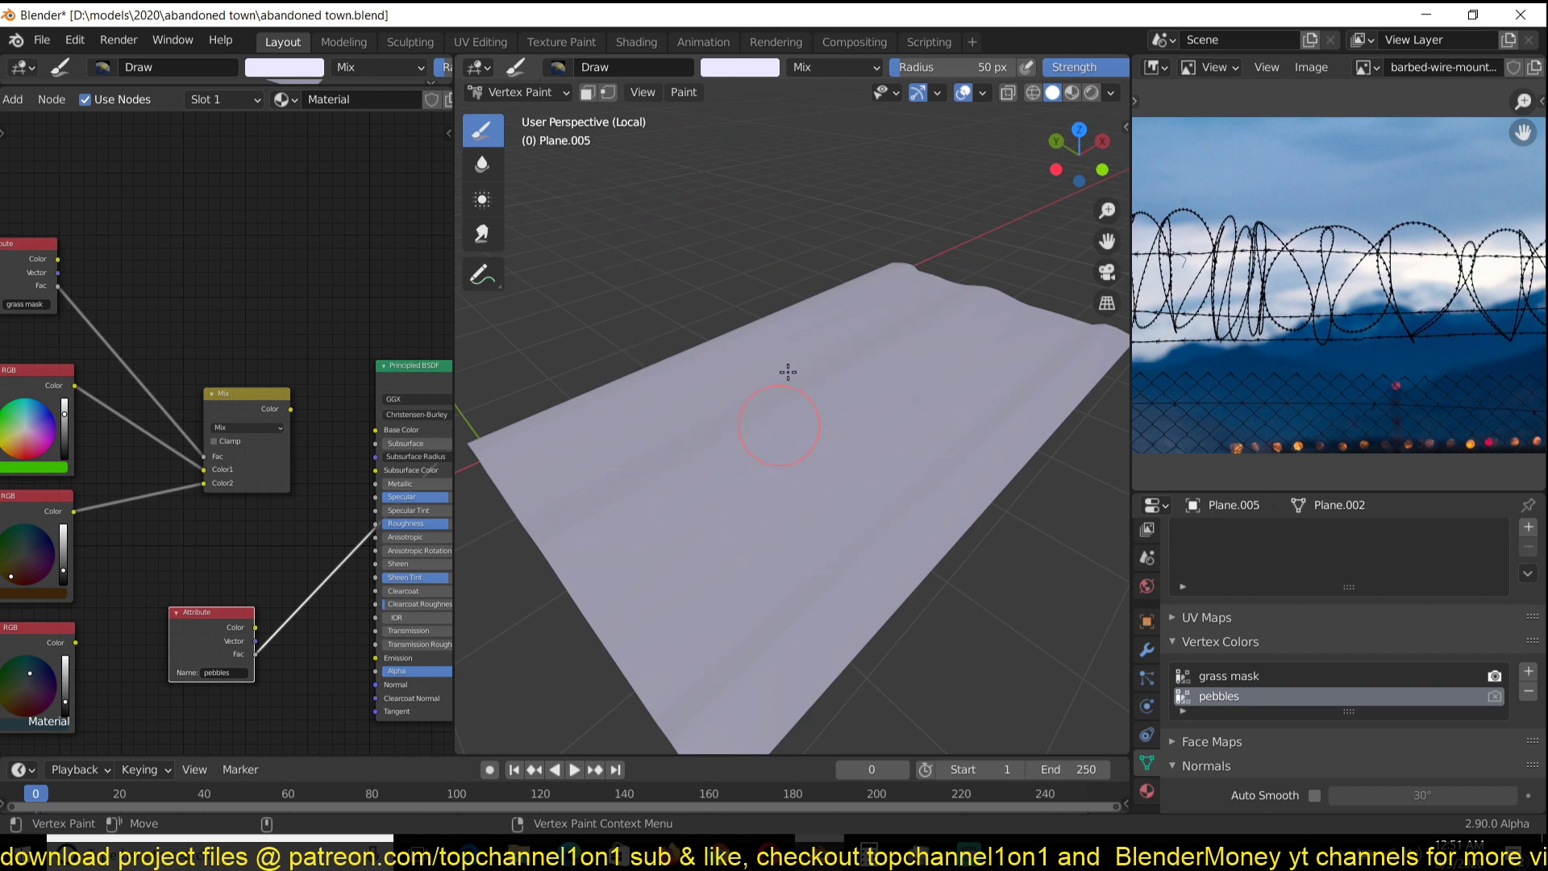
click(746, 73)
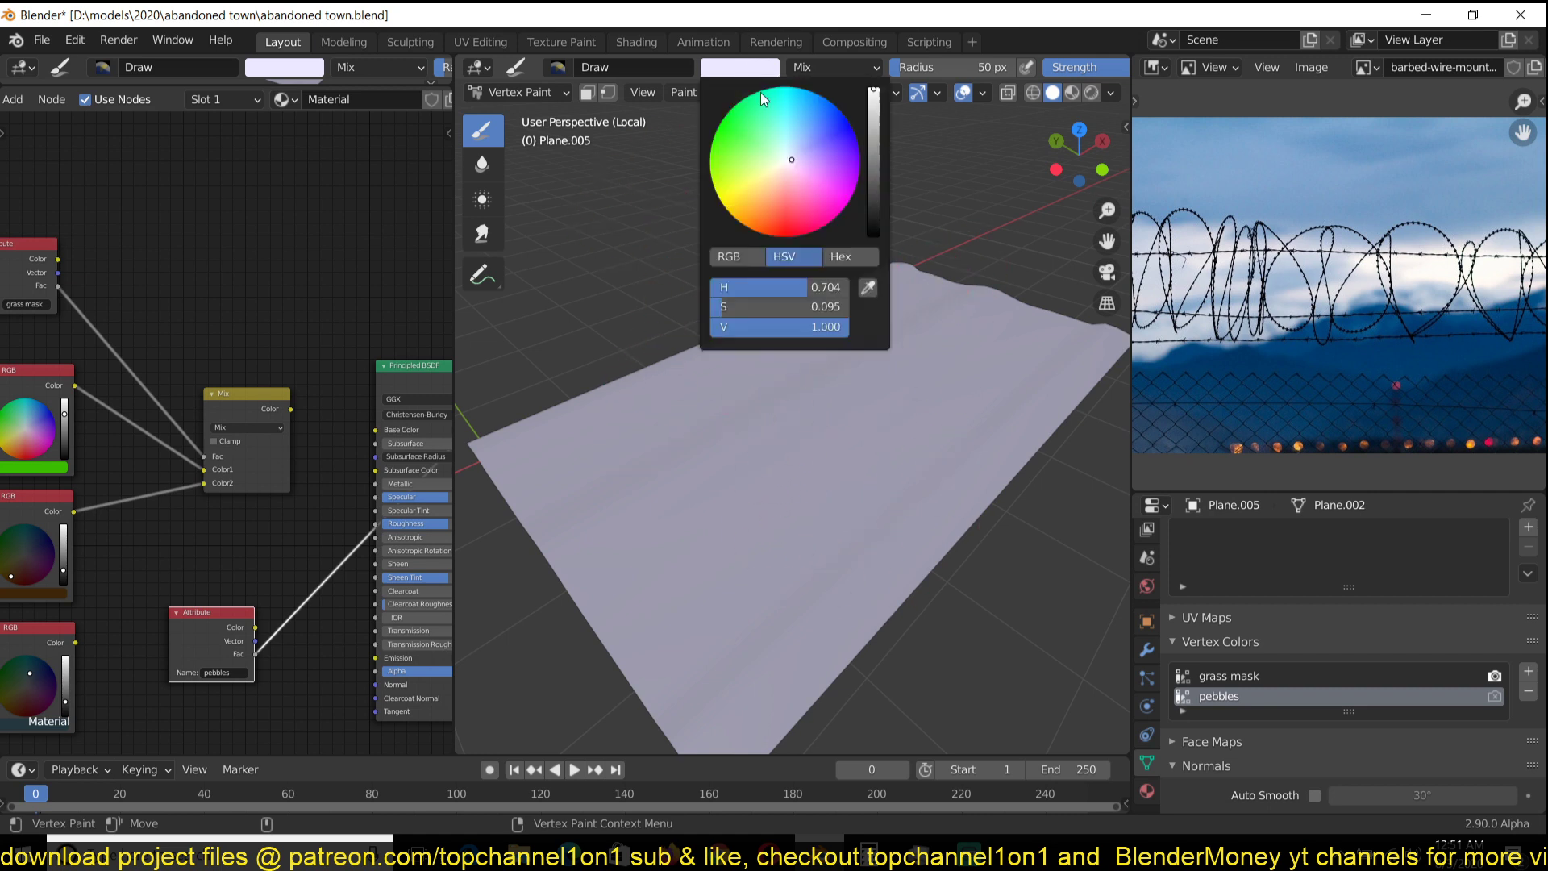
click(774, 174)
click(684, 92)
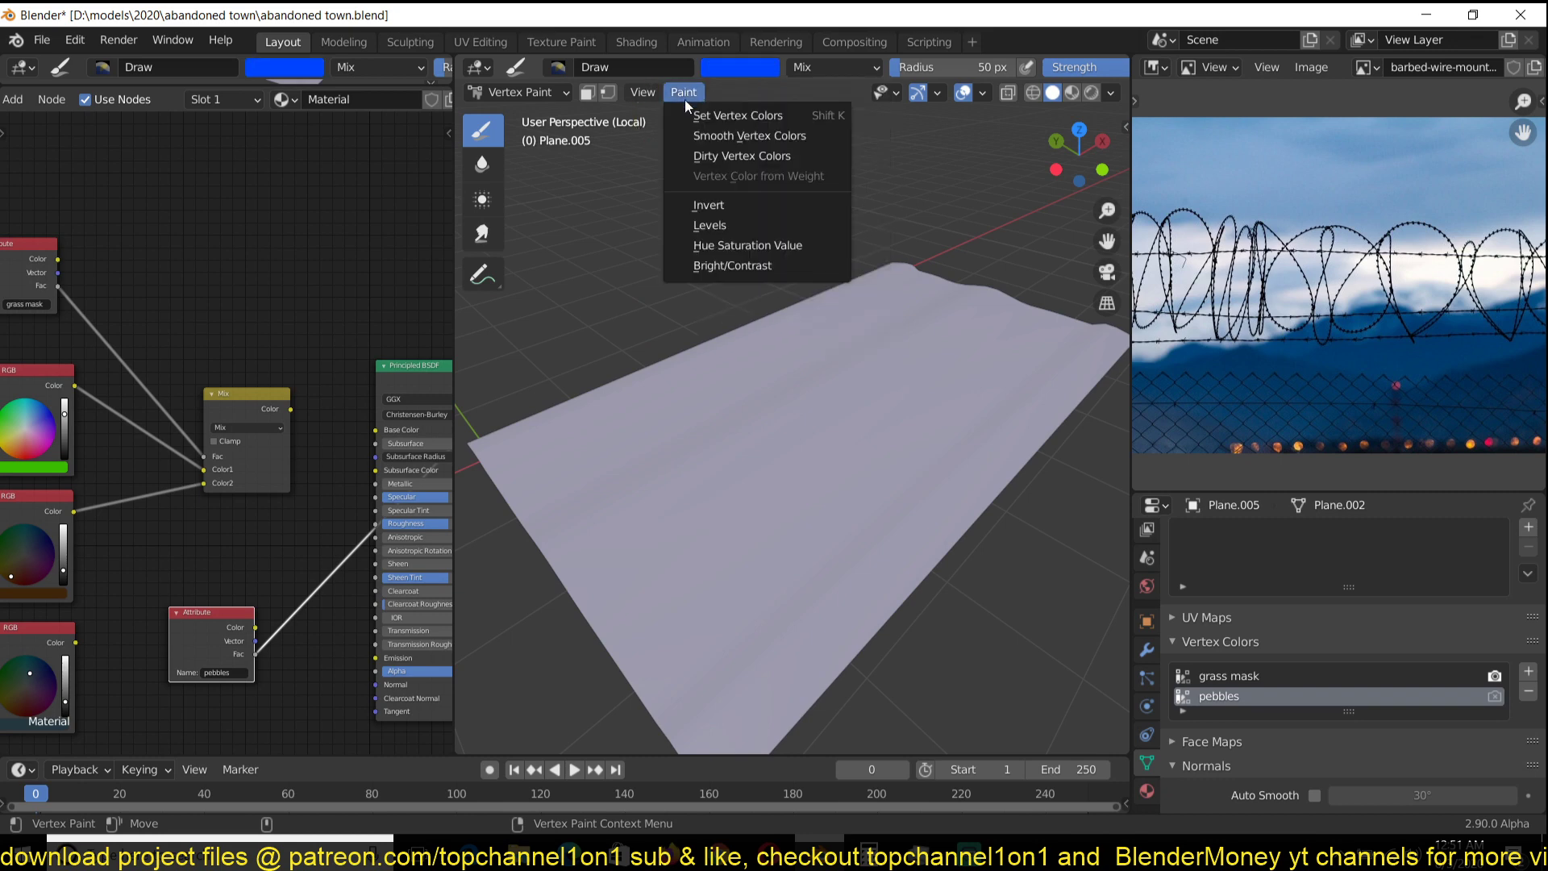
click(763, 119)
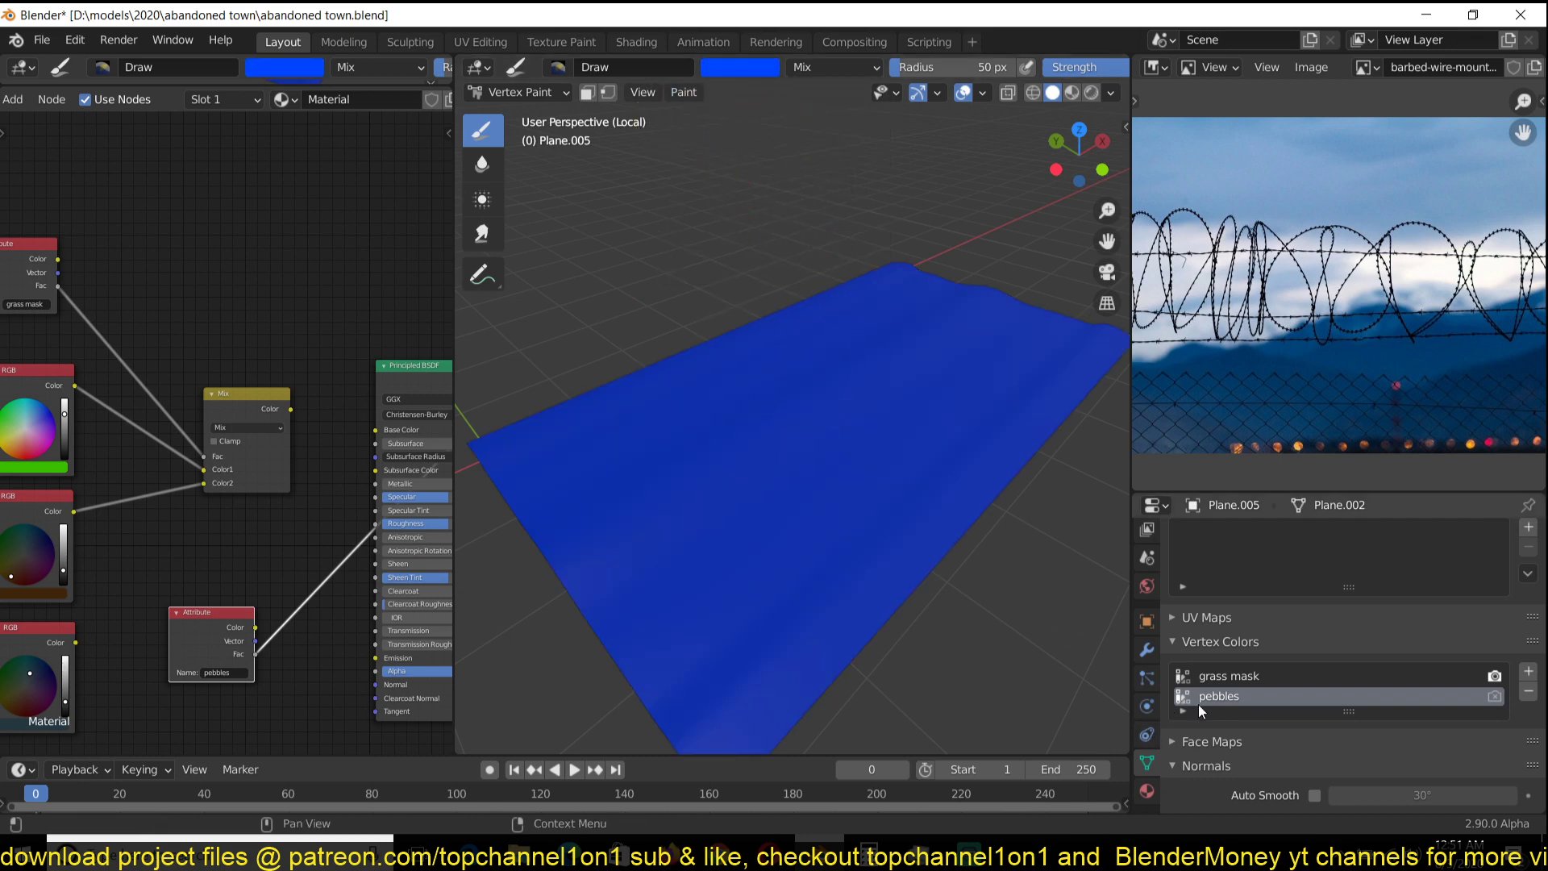
- Alternate between the grass mask and blue-filled pebbles layers to compare their vertex colors on the road
click(1235, 679)
click(1232, 698)
click(1232, 684)
click(1232, 693)
click(1232, 675)
click(1232, 694)
click(1232, 676)
click(1232, 695)
click(1233, 671)
click(1234, 694)
click(1237, 674)
click(1236, 693)
- Delete the pebbles vertex color layer and add a new vertex color layer below grass mask
click(1526, 694)
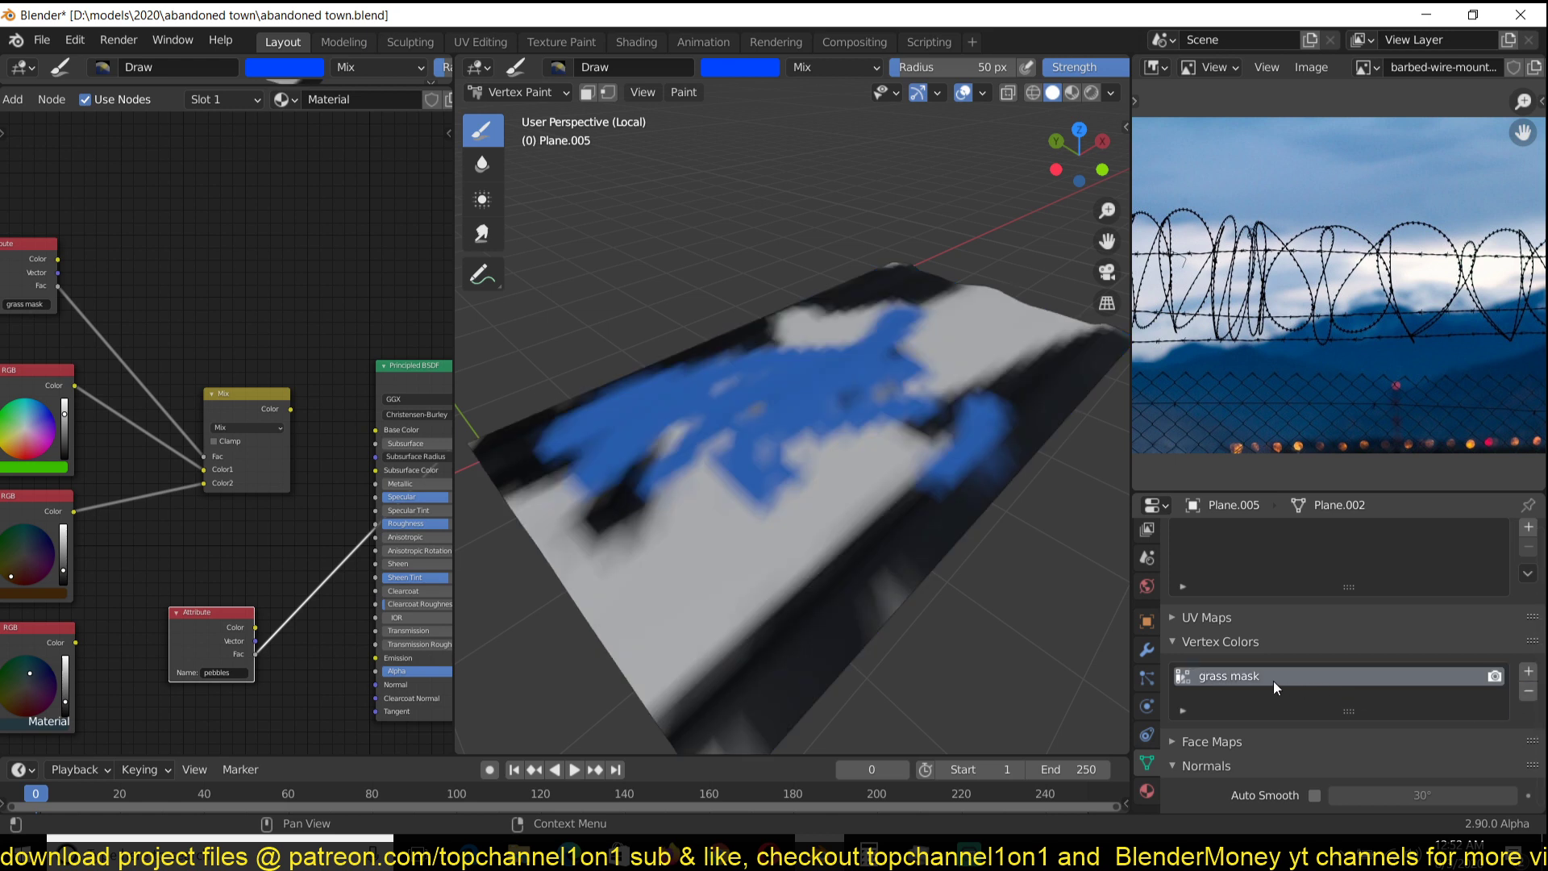
click(1527, 671)
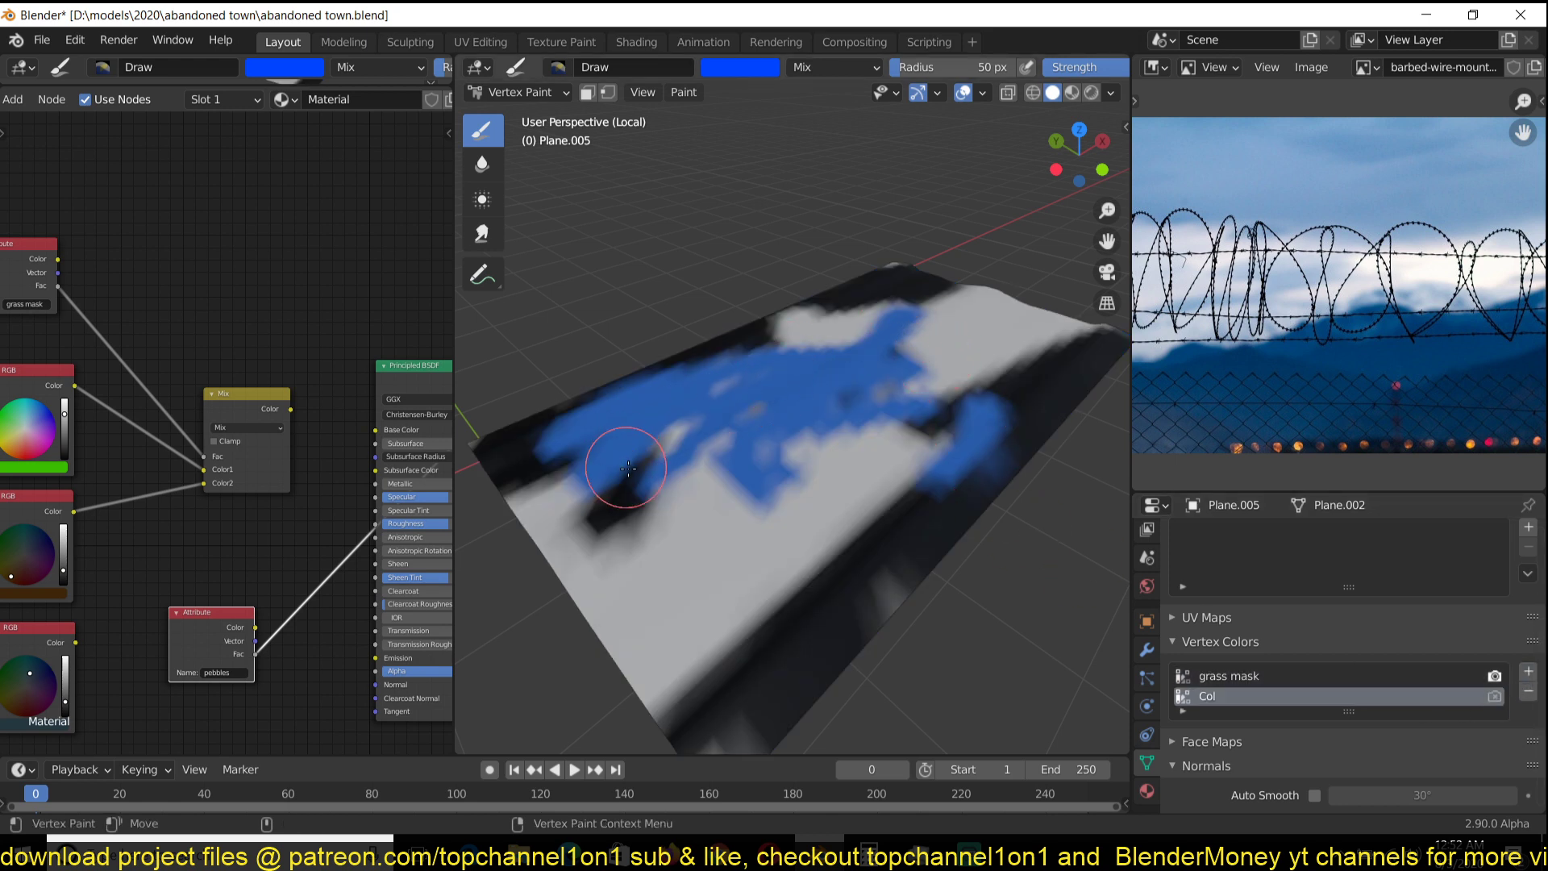
mouse_move(848, 332)
middle_down()
mouse_move(881, 432)
mouse_move(989, 399)
middle_up()
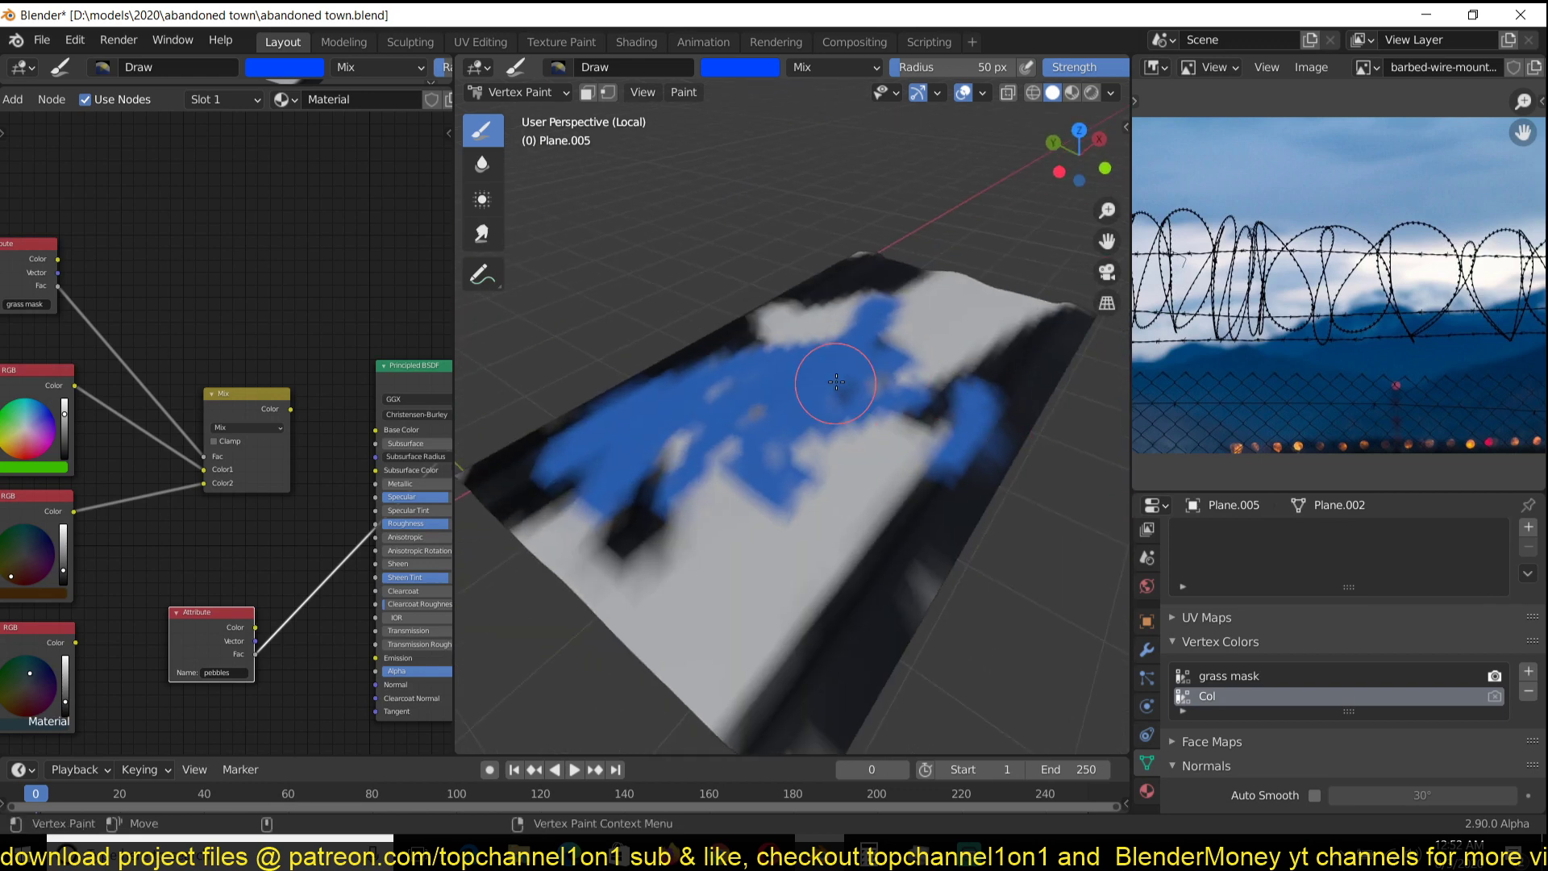
middle_drag(797, 409, 770, 393)
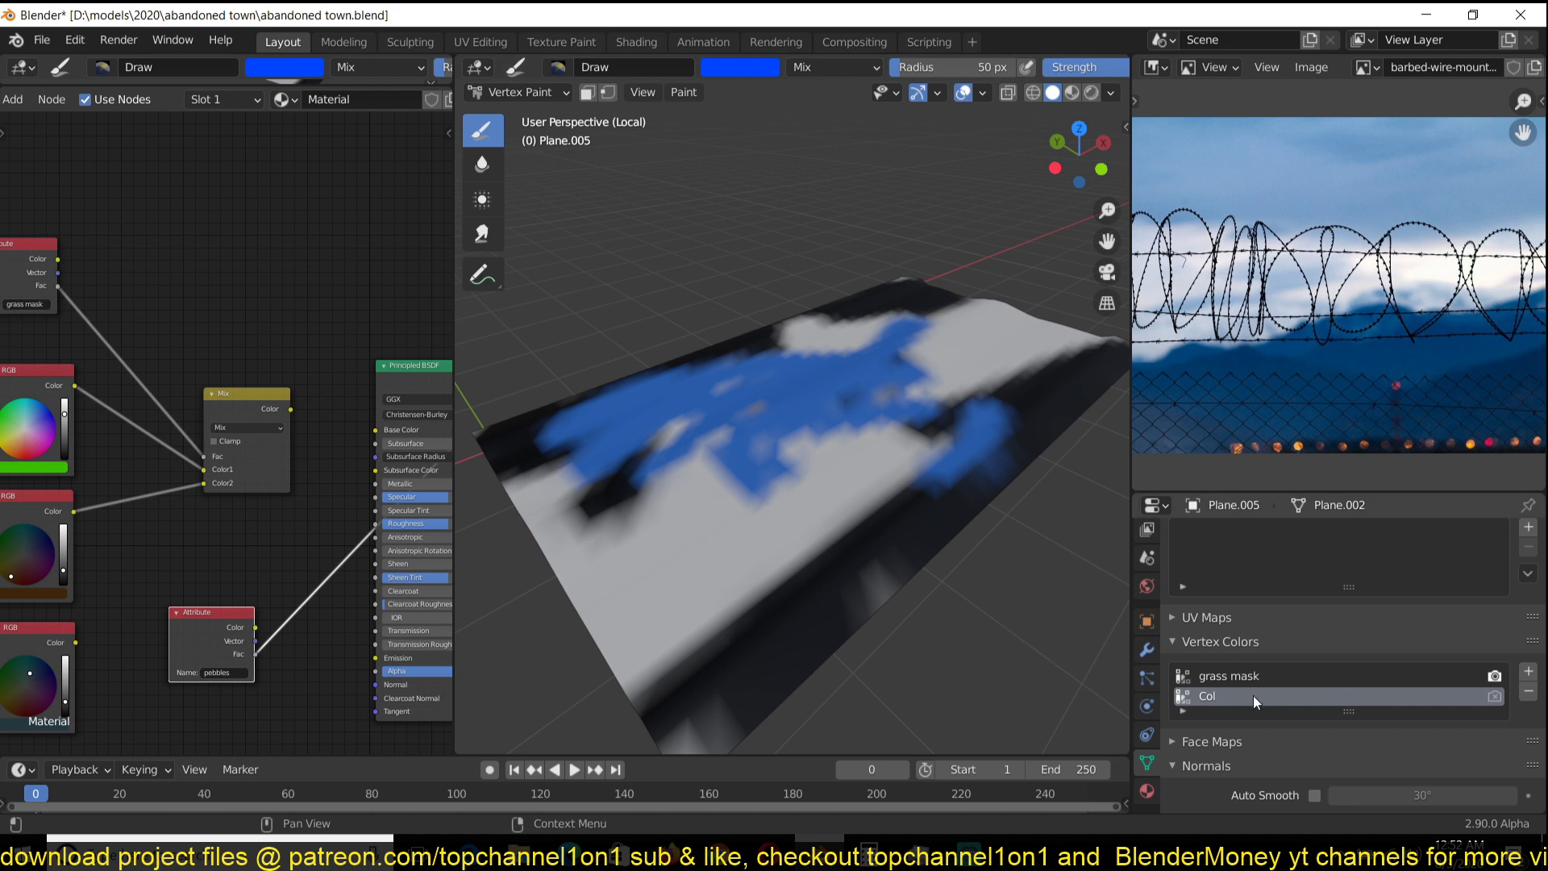
- Set the brush color to off-white with hue 0.125, saturation 0.068 and value 1.000, keeping the new layer active
click(742, 74)
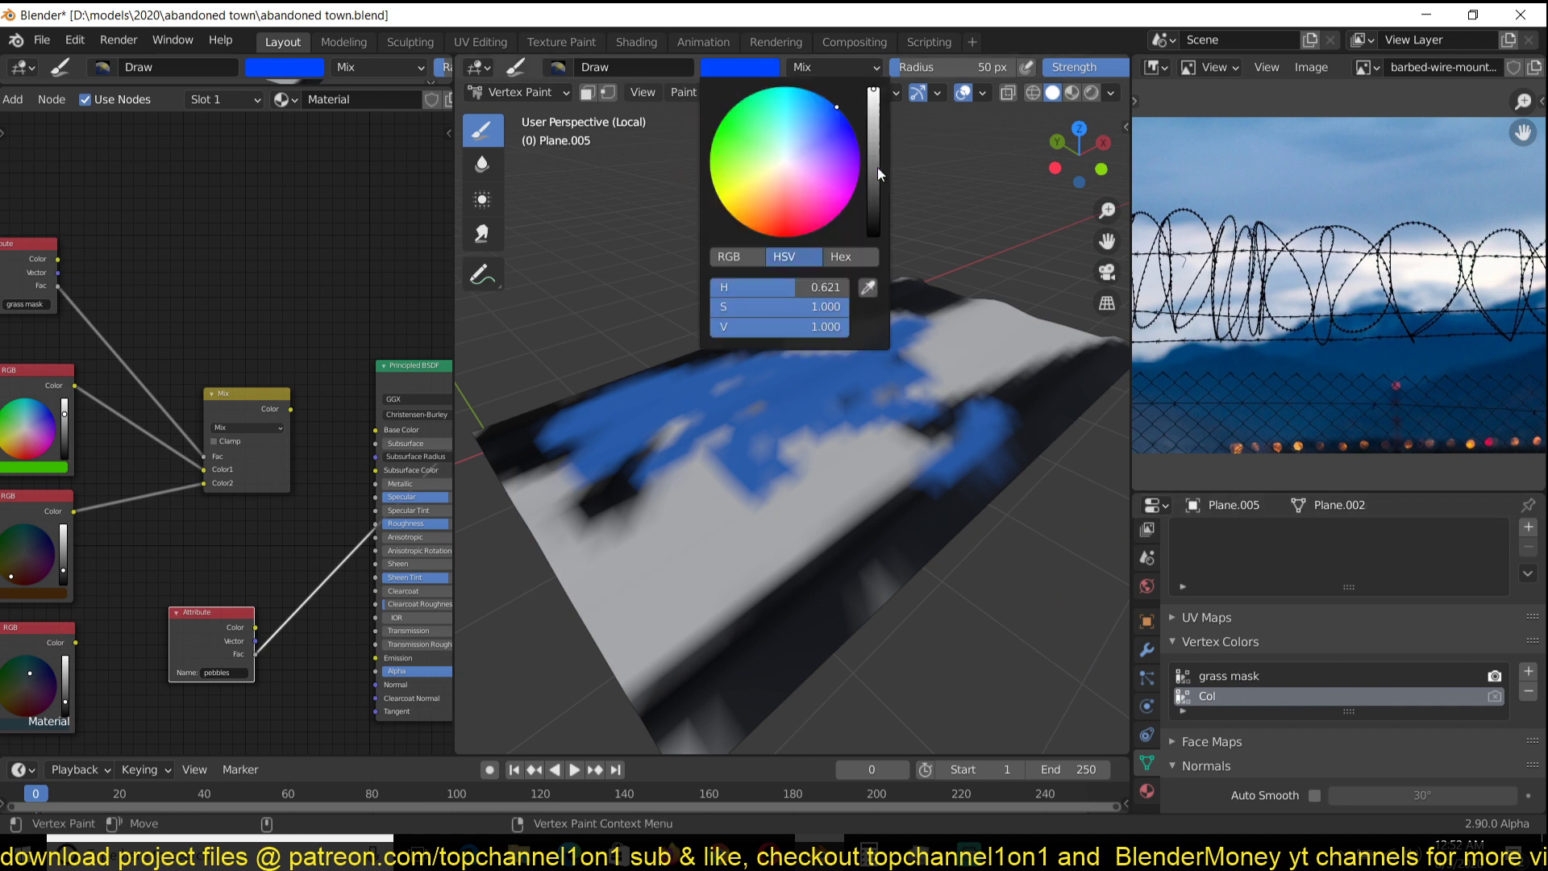
drag(798, 152, 774, 166)
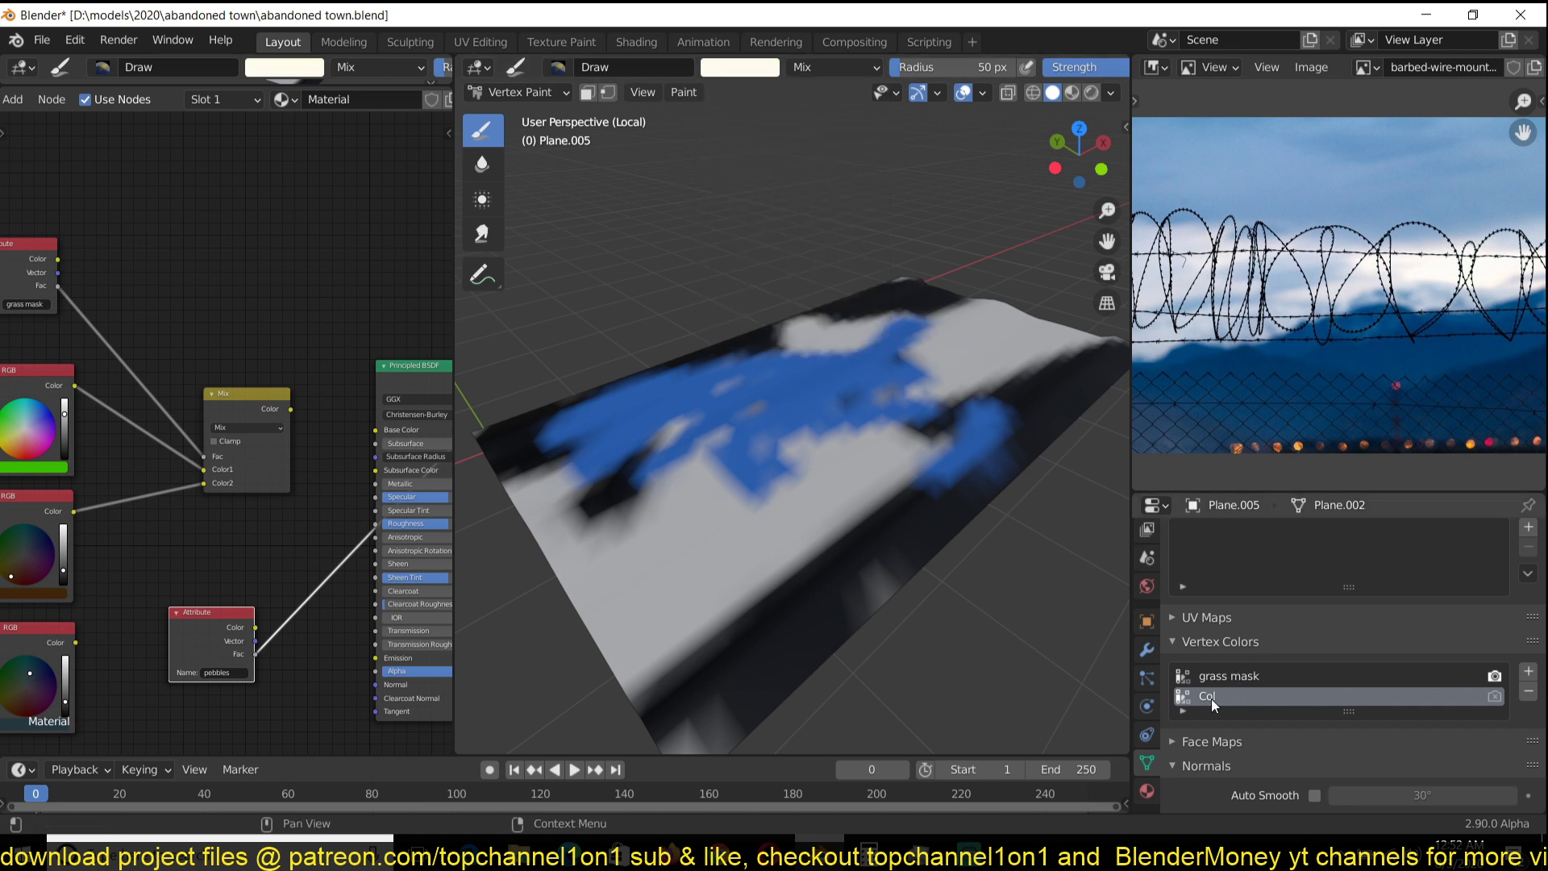
middle_drag(985, 516, 1020, 548)
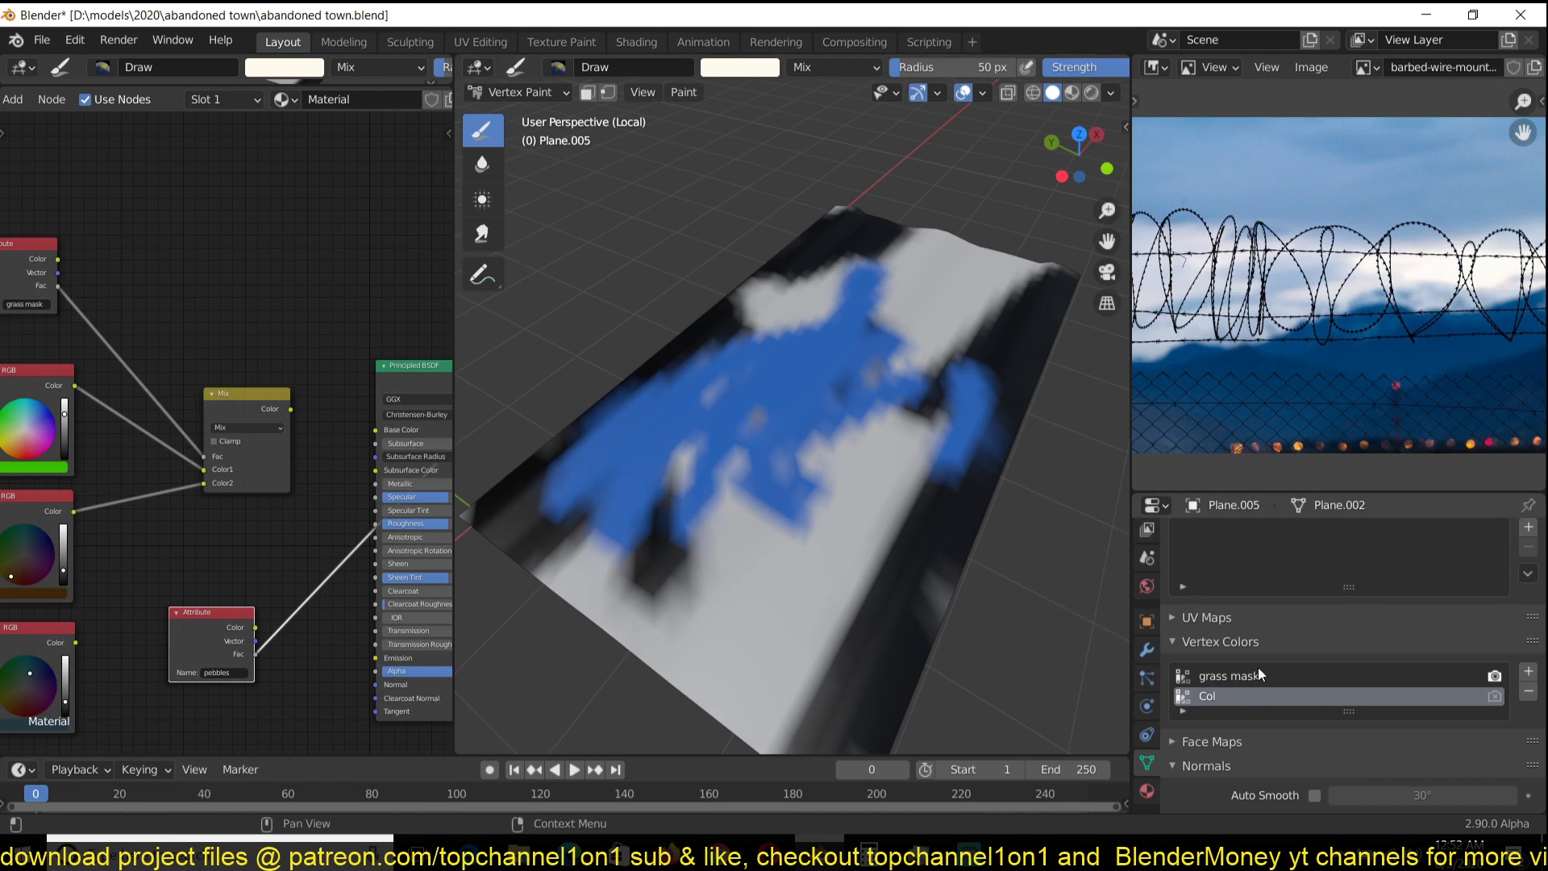
scroll(1254, 673, down, 2)
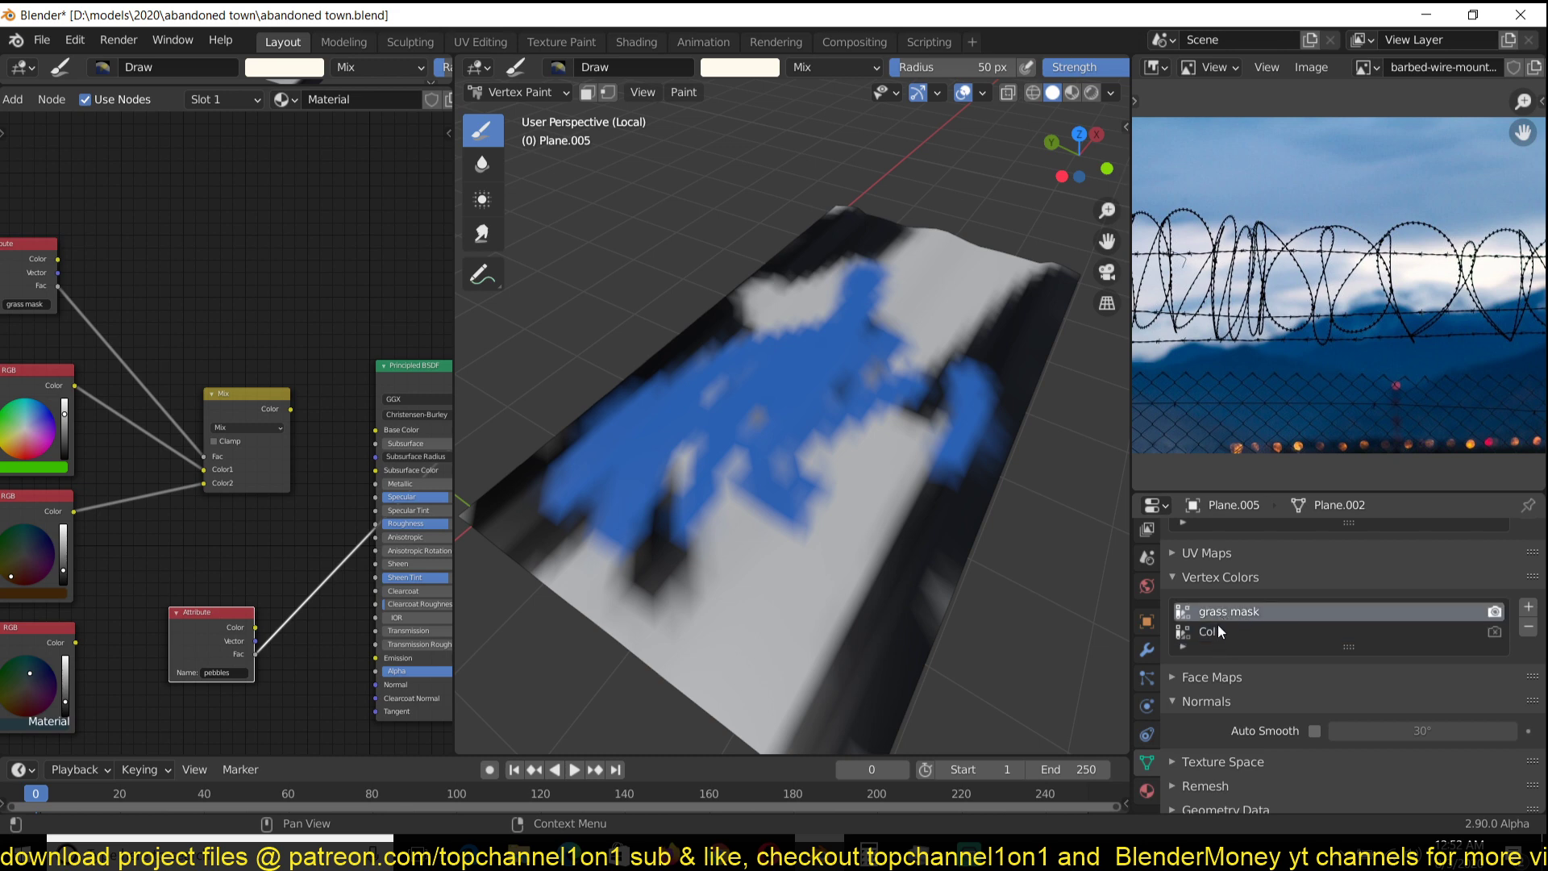
mouse_move(805, 321)
middle_down()
mouse_move(760, 337)
mouse_move(798, 347)
middle_up()
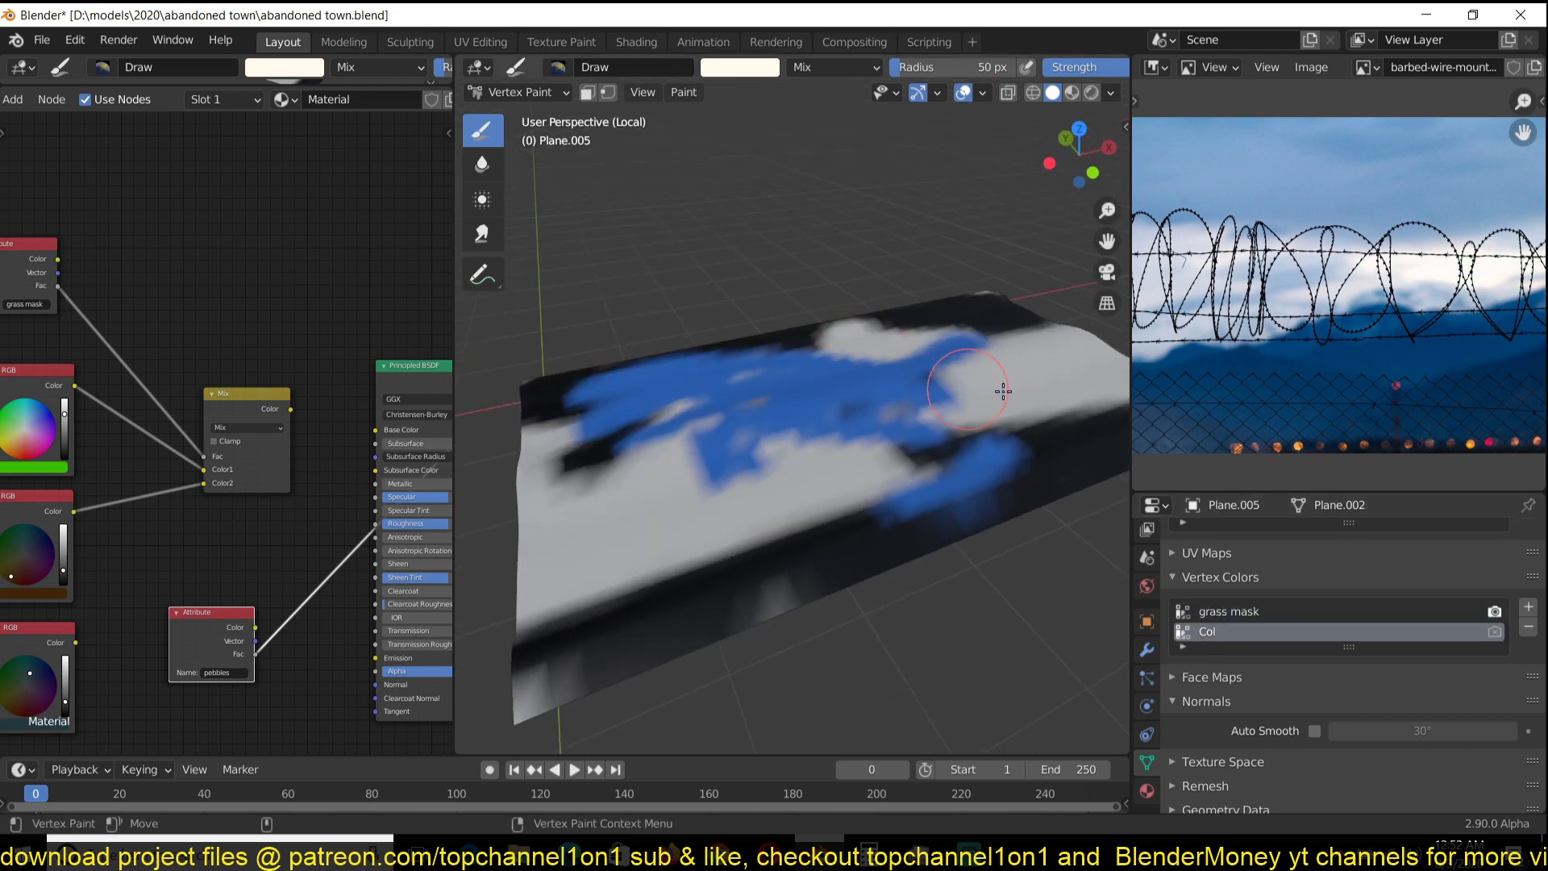
- Darken the brush color to value 0.294 and fill the entire new vertex color layer with it
click(704, 93)
click(756, 69)
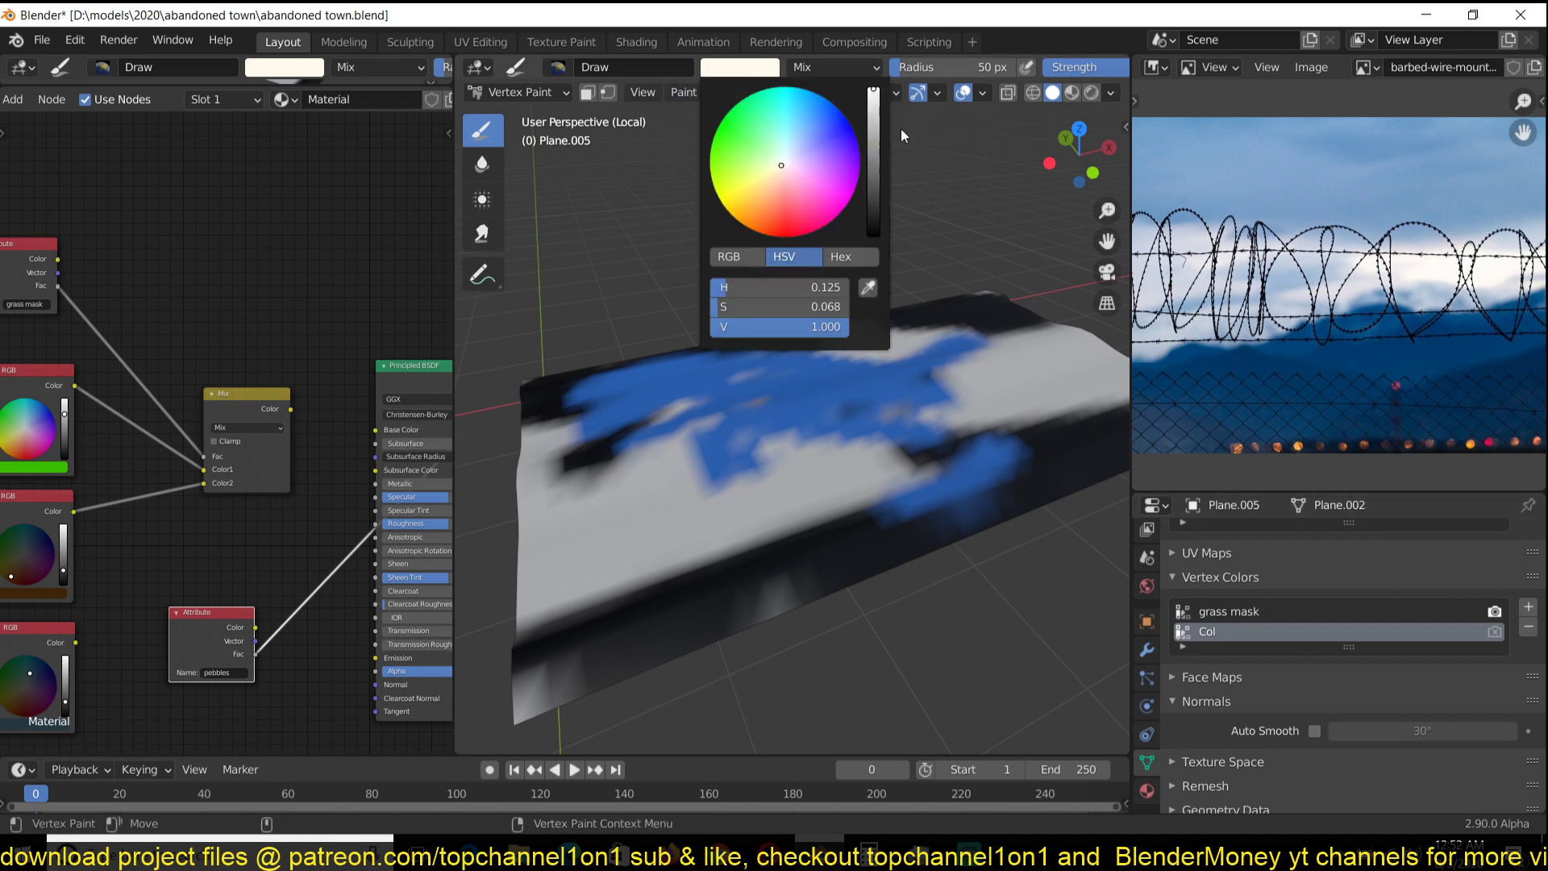
click(681, 90)
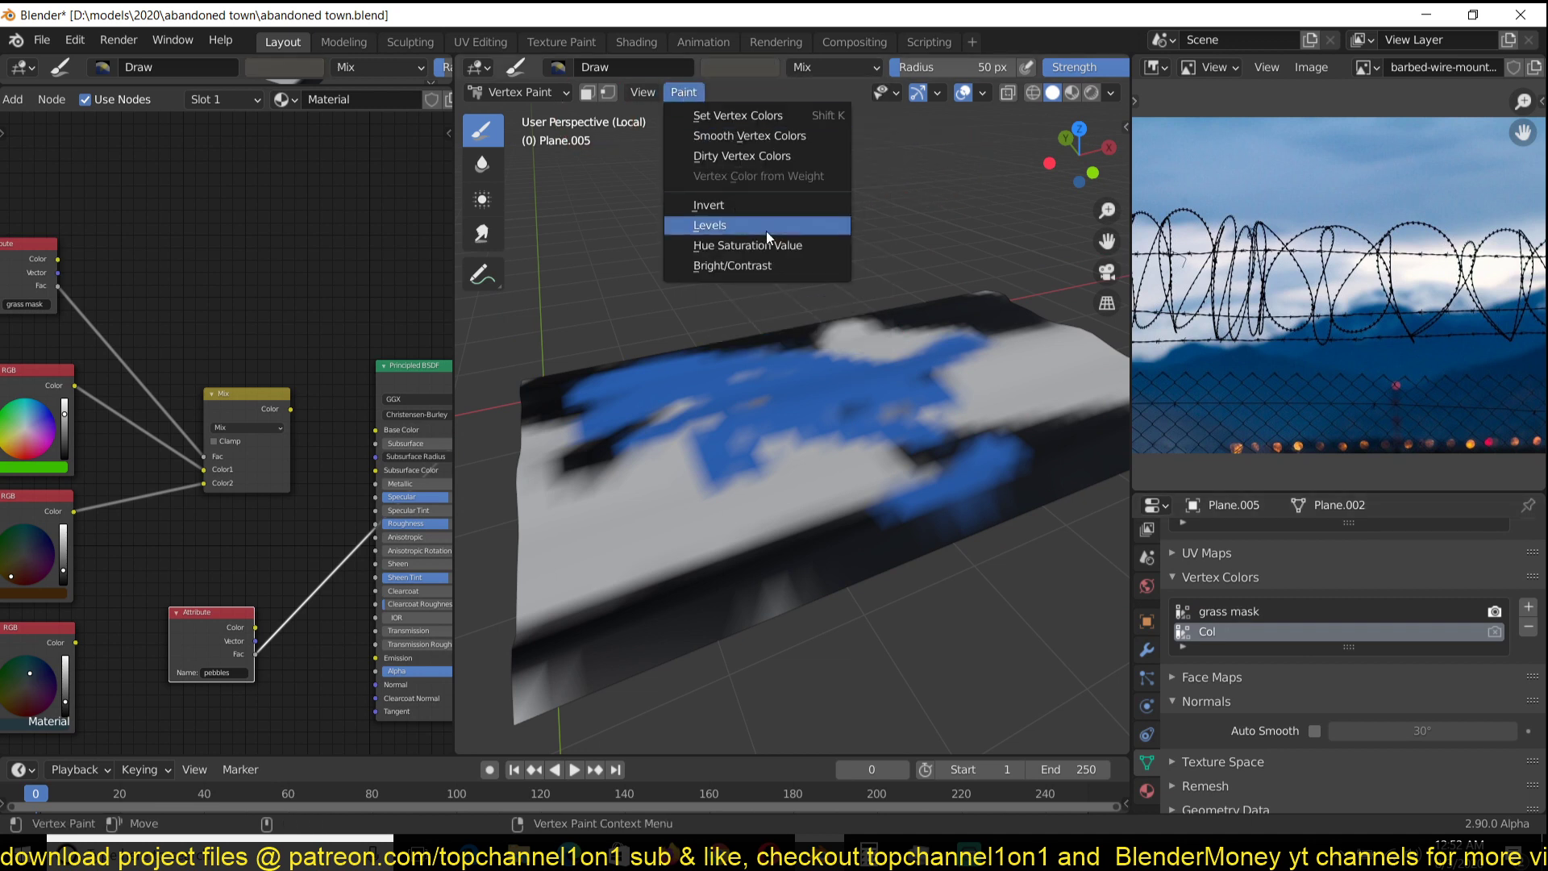
click(801, 124)
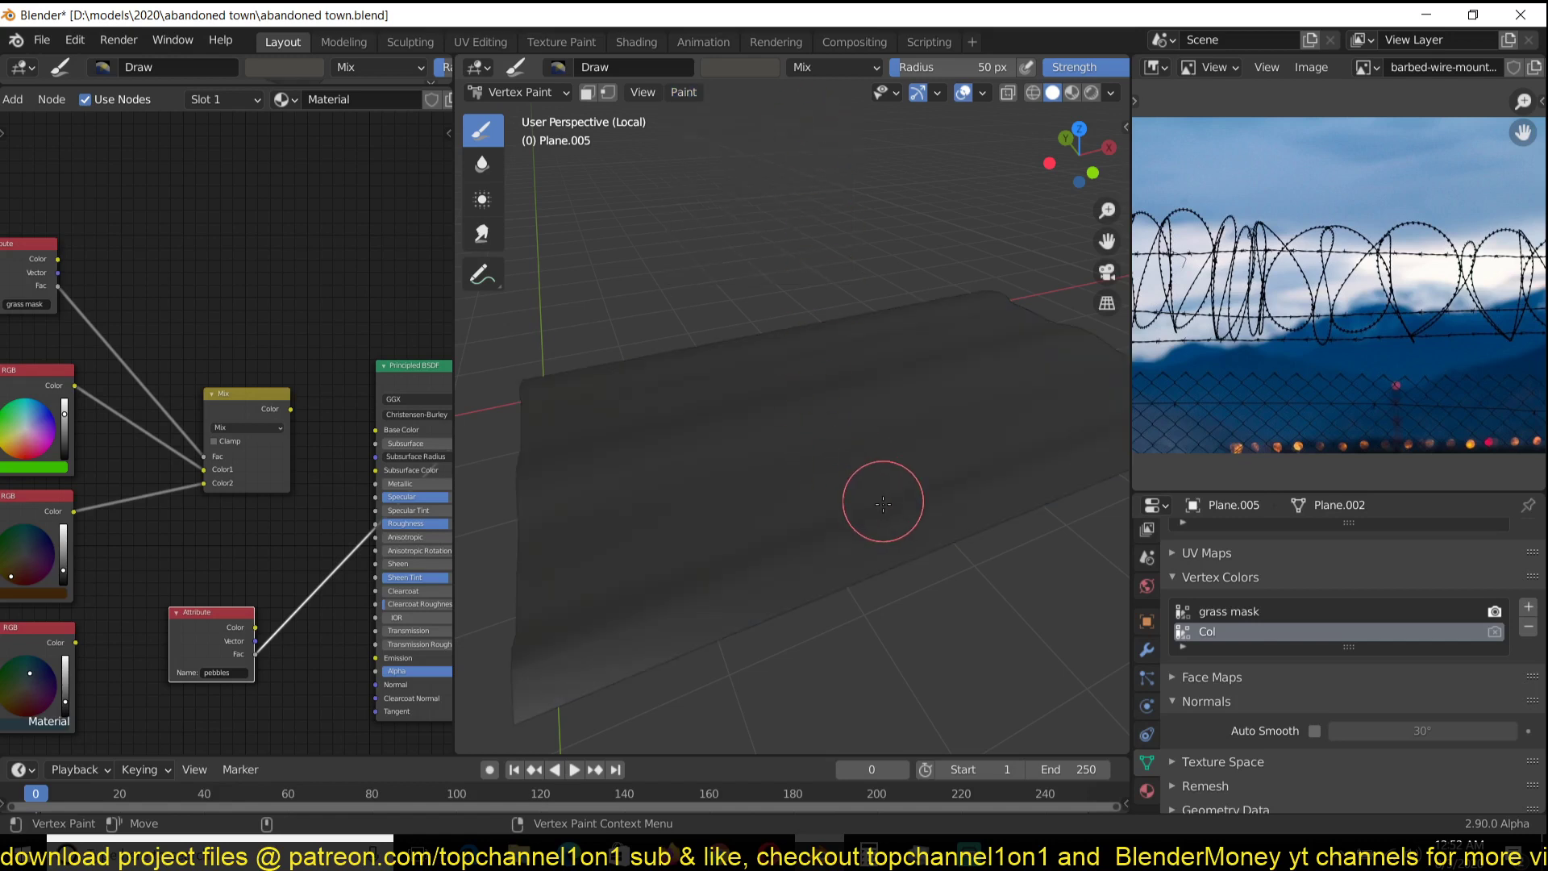
- Set the brush color to black and fill the entire new vertex color layer with it
click(754, 68)
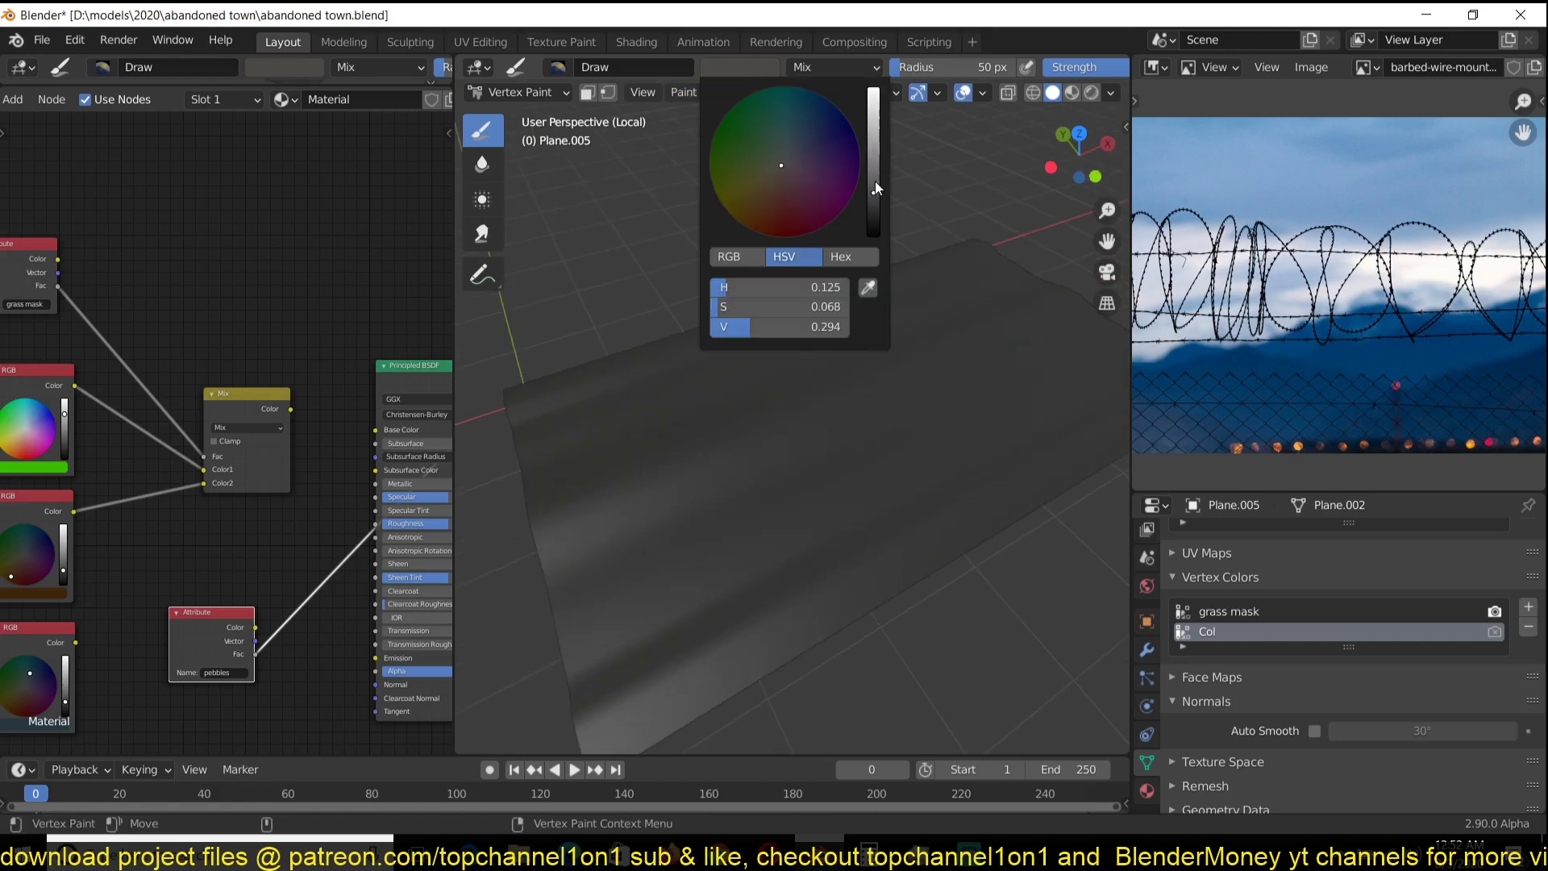
drag(875, 188, 874, 236)
click(684, 92)
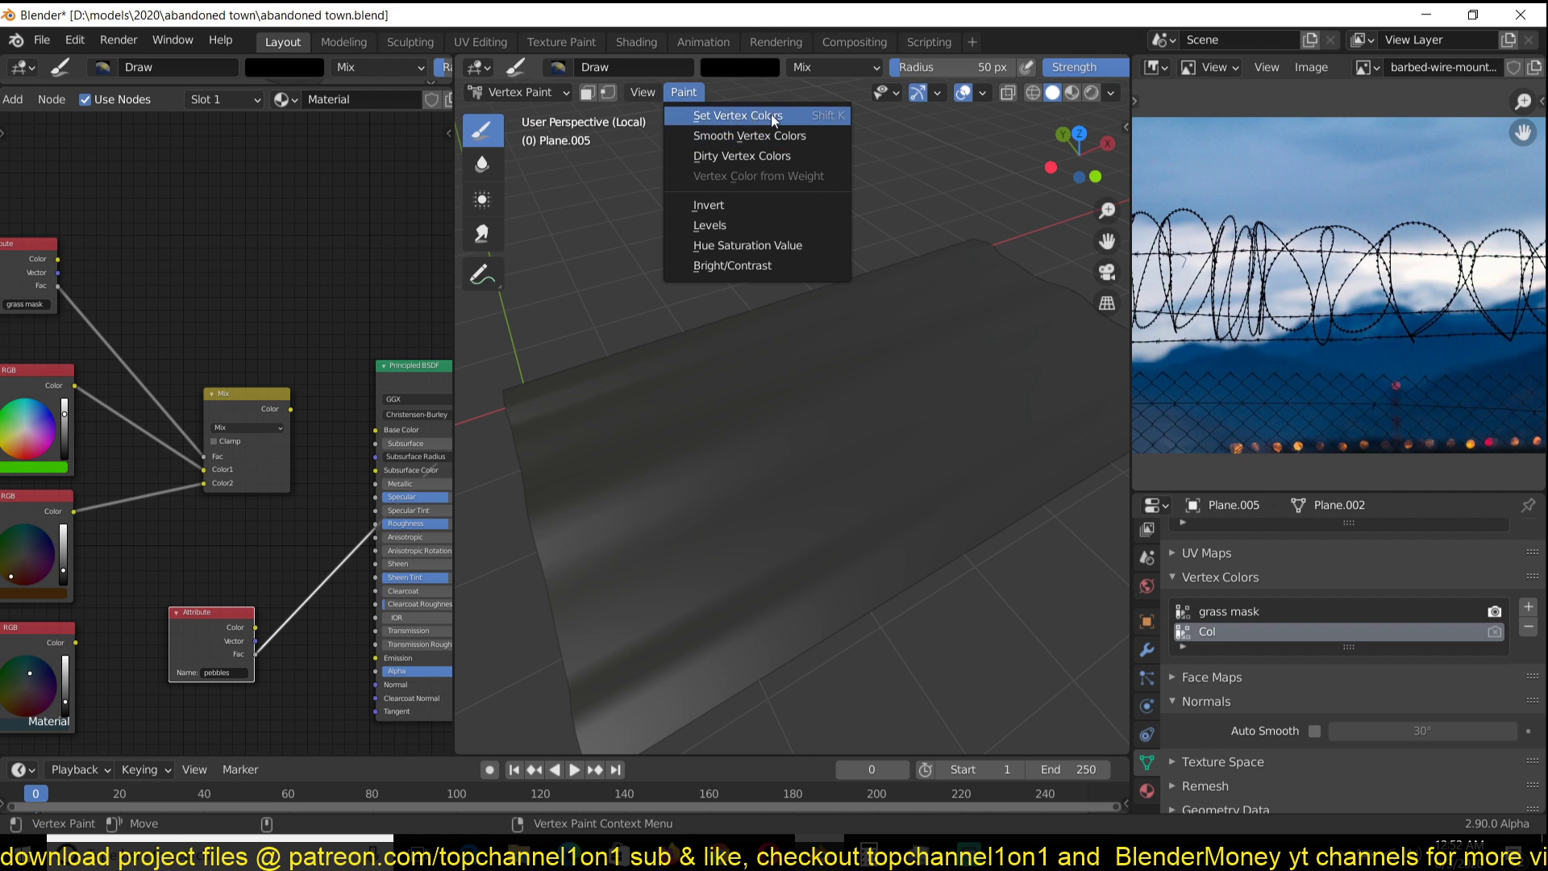
click(772, 120)
middle_drag(891, 418, 944, 422)
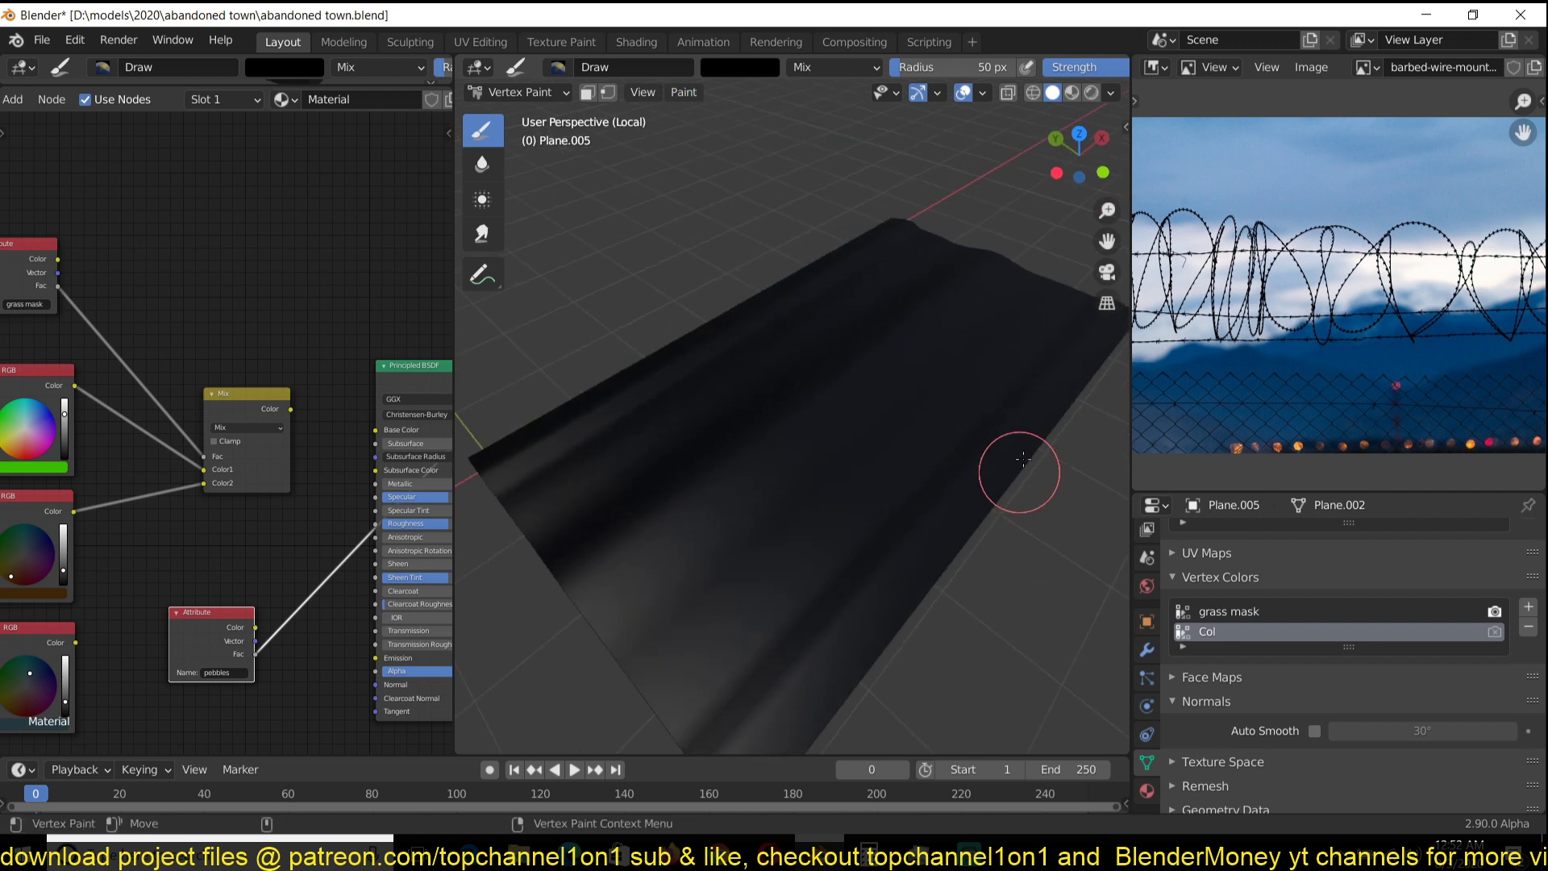
- Set the brush color to pure white and paint a winding stroke across the road on the new layer
click(754, 68)
drag(873, 234, 874, 89)
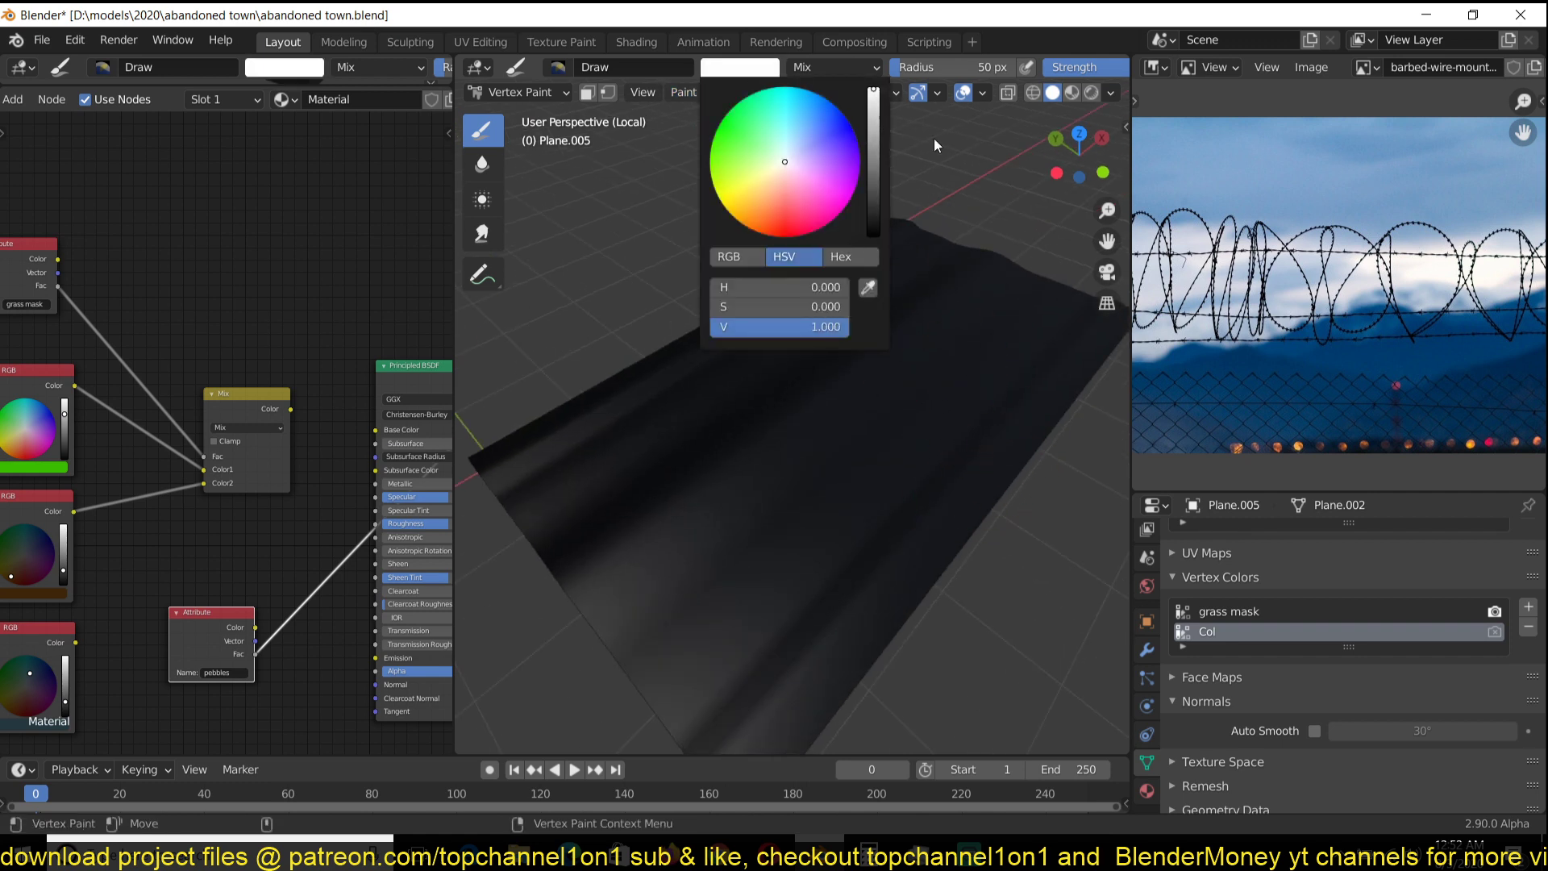
mouse_move(1073, 331)
mouse_down()
mouse_move(891, 395)
mouse_move(733, 518)
mouse_move(656, 495)
mouse_move(971, 430)
mouse_move(839, 331)
mouse_move(691, 467)
mouse_up()
- Switch repeatedly between the grass mask and Col layers to compare the blue strokes with the white-on-black mask
click(1328, 615)
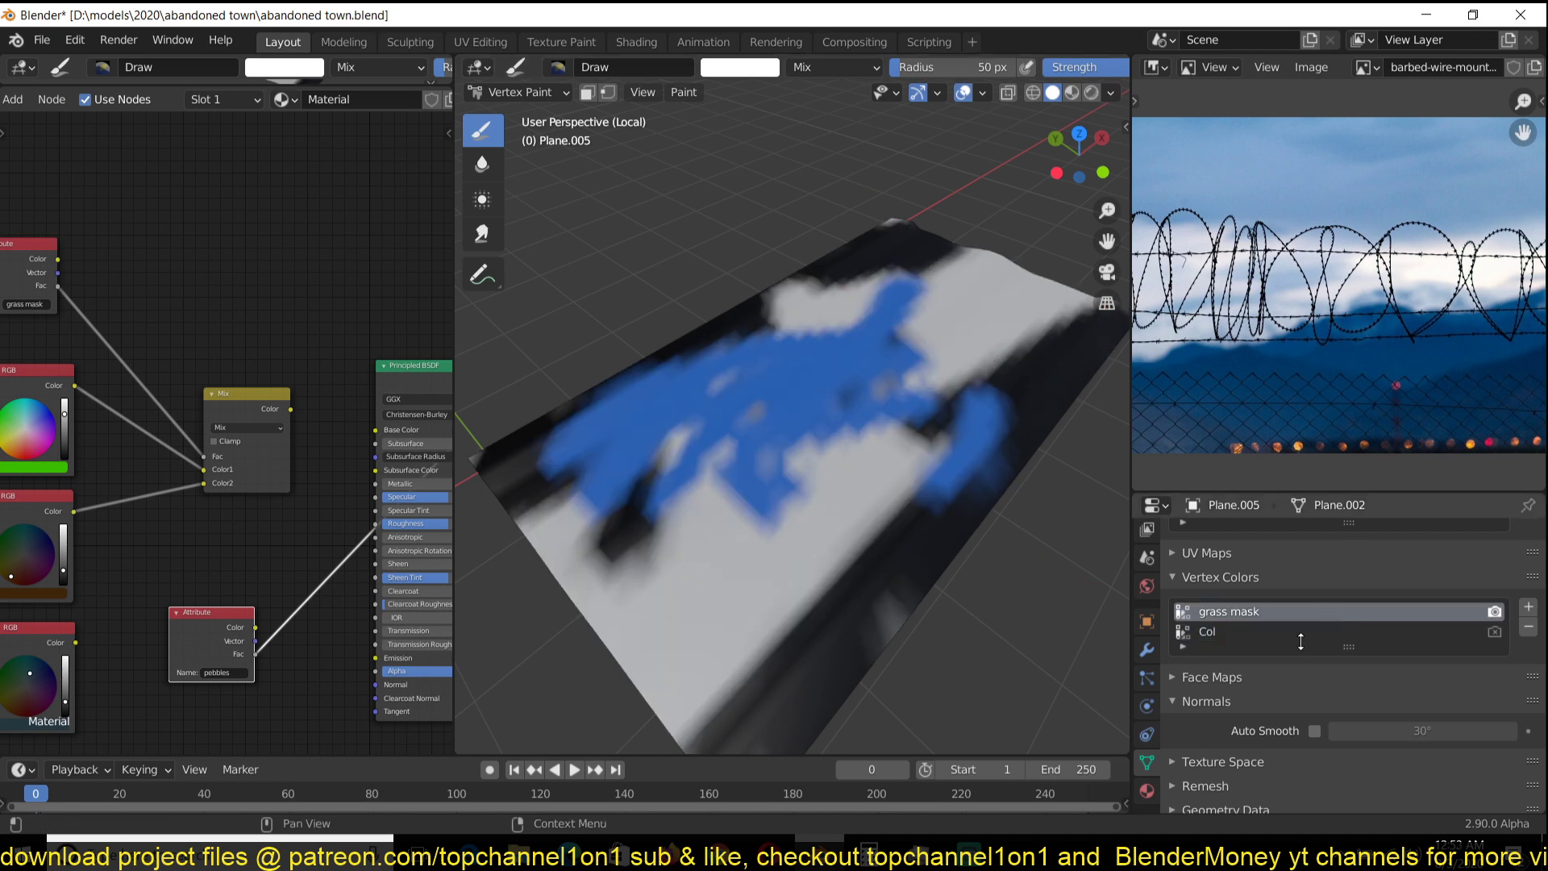
click(1293, 629)
click(1275, 606)
click(1269, 631)
click(1269, 609)
click(1268, 627)
click(1268, 611)
click(1266, 633)
click(1264, 612)
click(1261, 632)
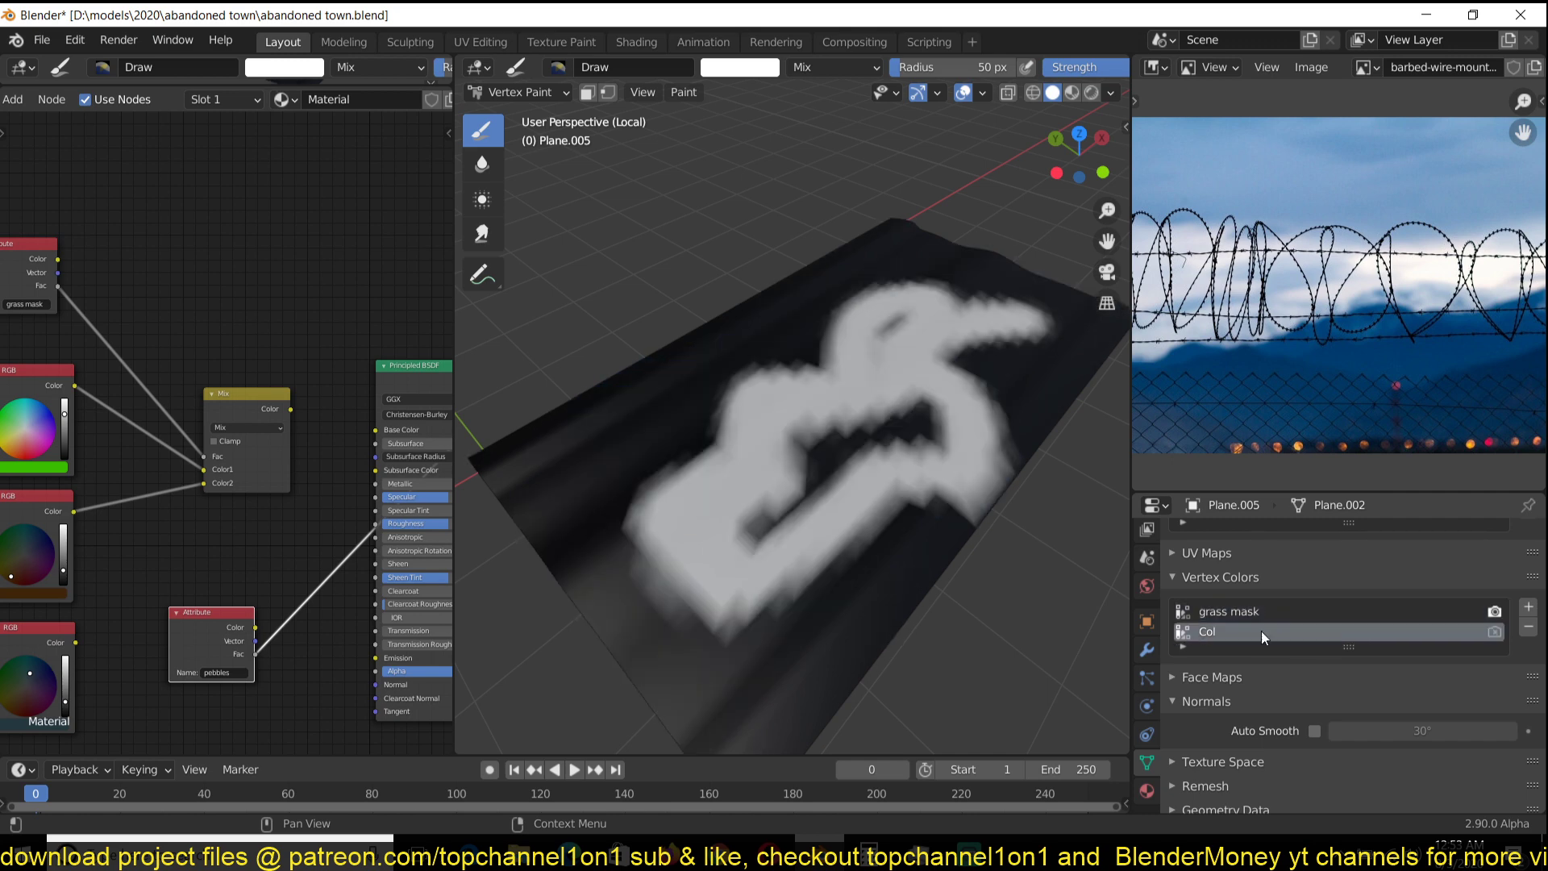
click(1262, 612)
click(1261, 631)
click(1263, 613)
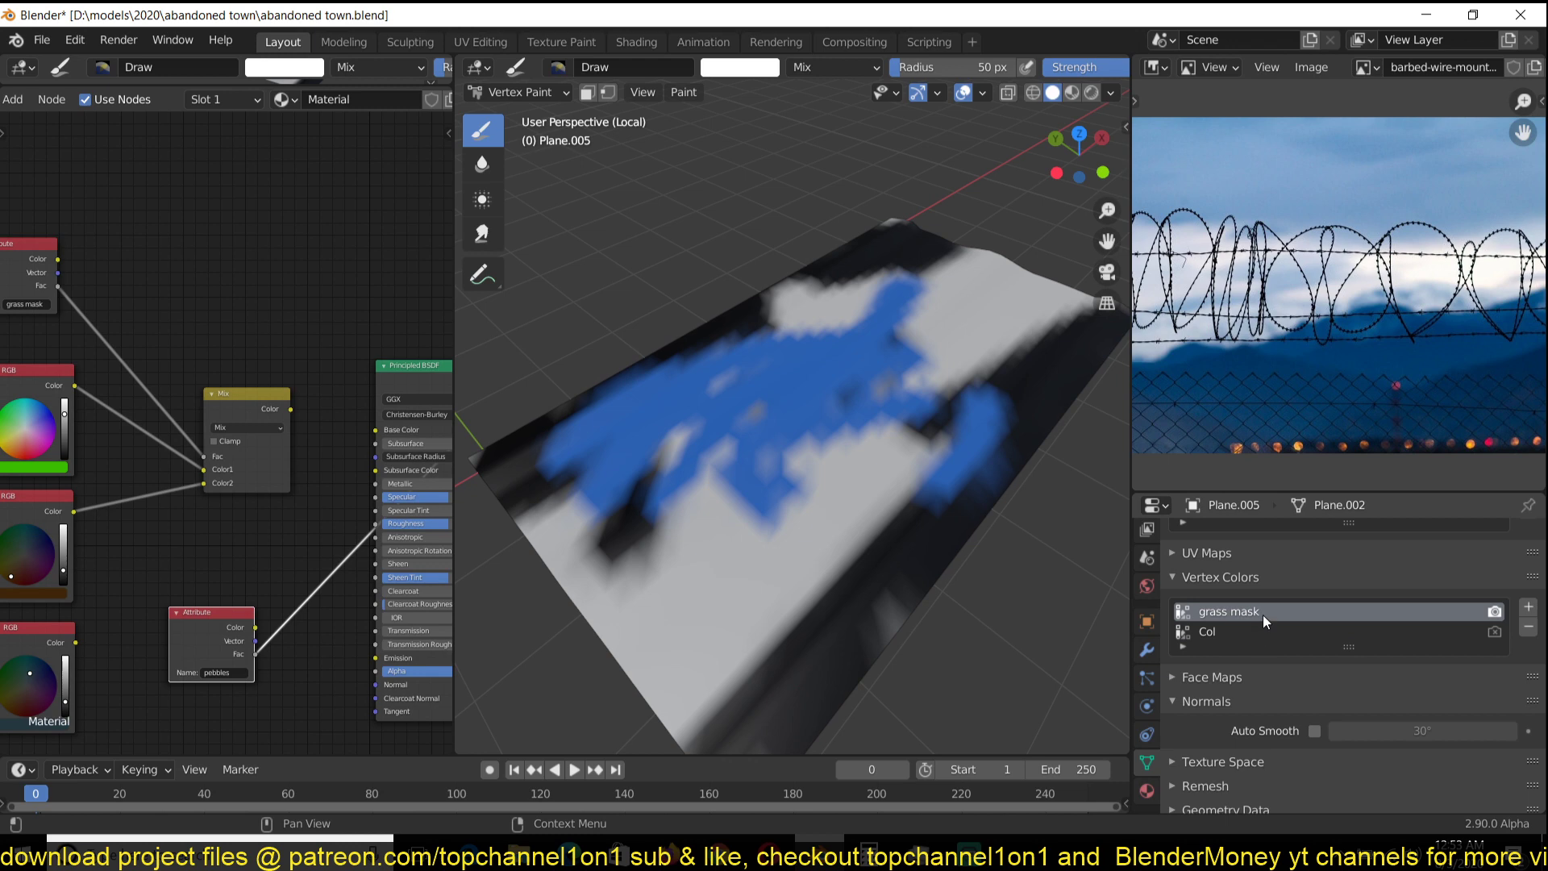
click(1263, 633)
click(1263, 613)
click(1263, 631)
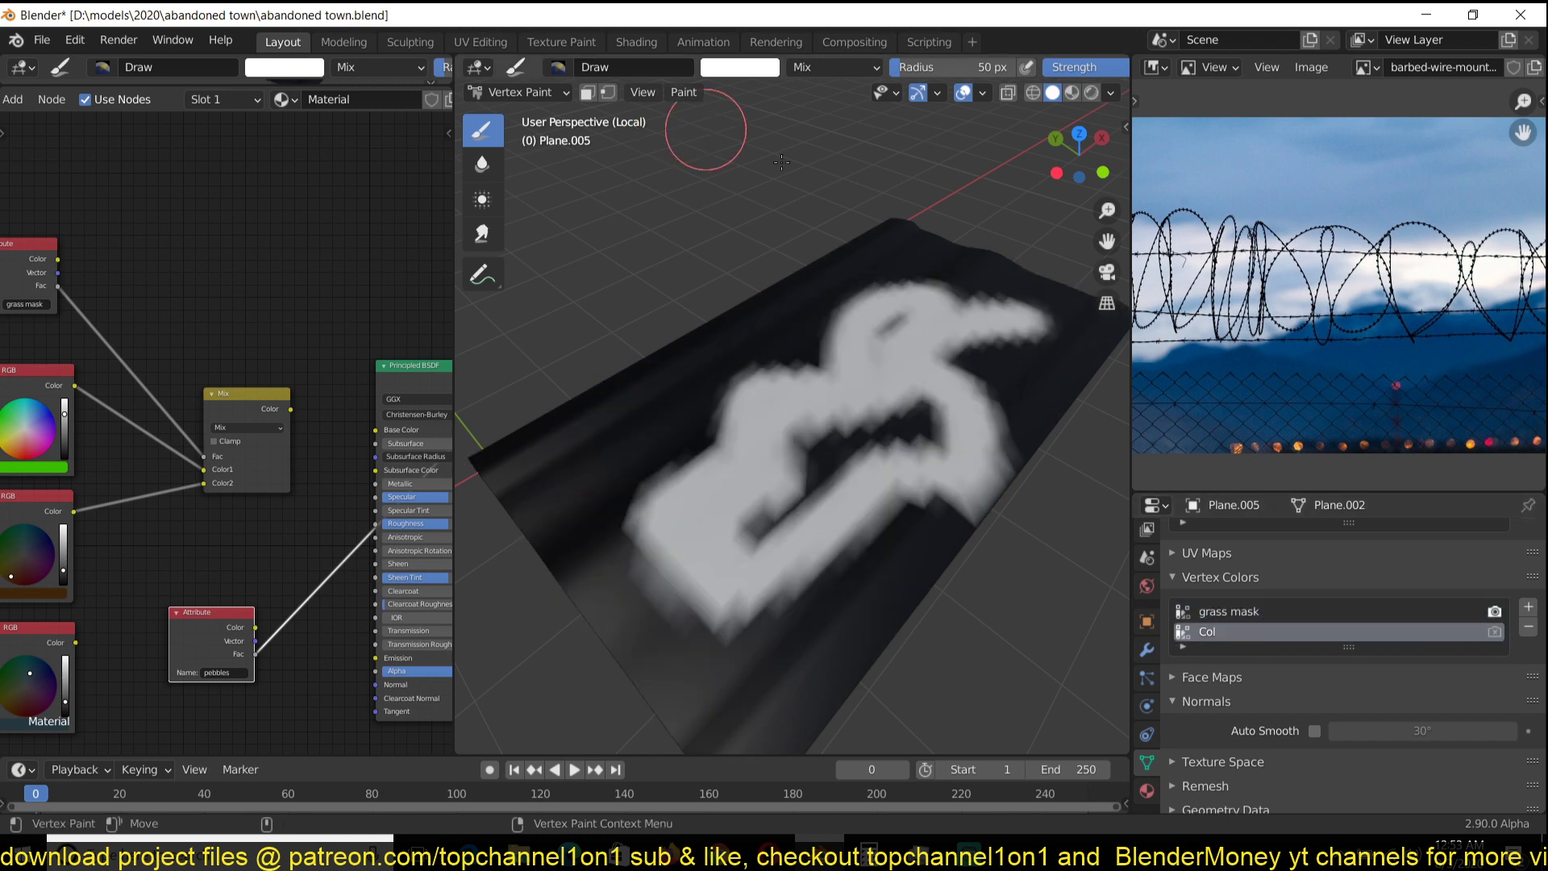
click(1225, 612)
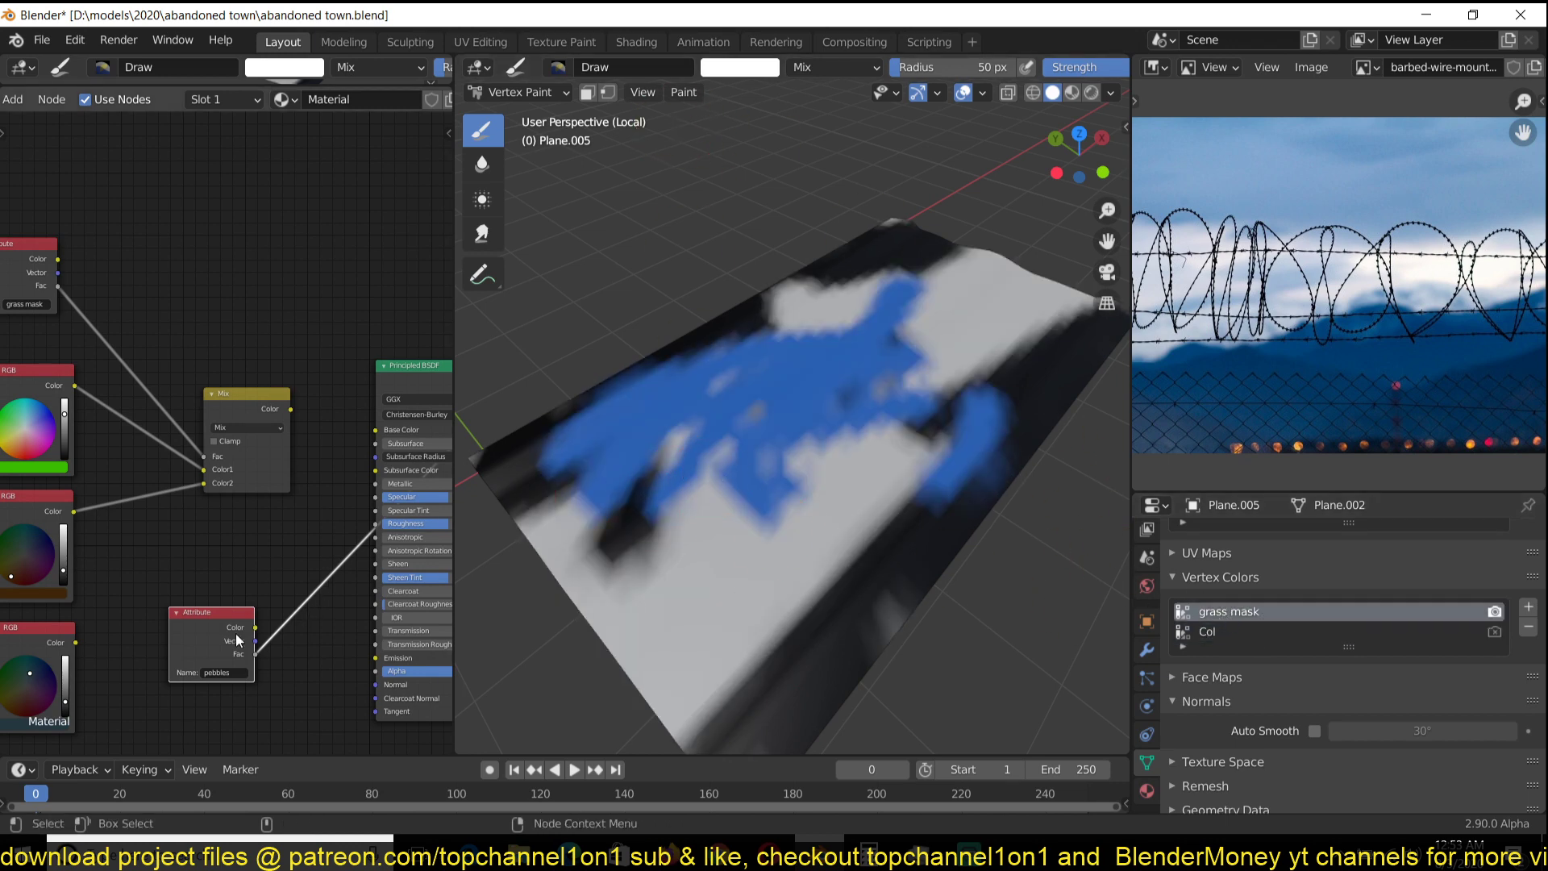
- Show the road in Material Preview shading and make the Col vertex color layer active
click(1072, 92)
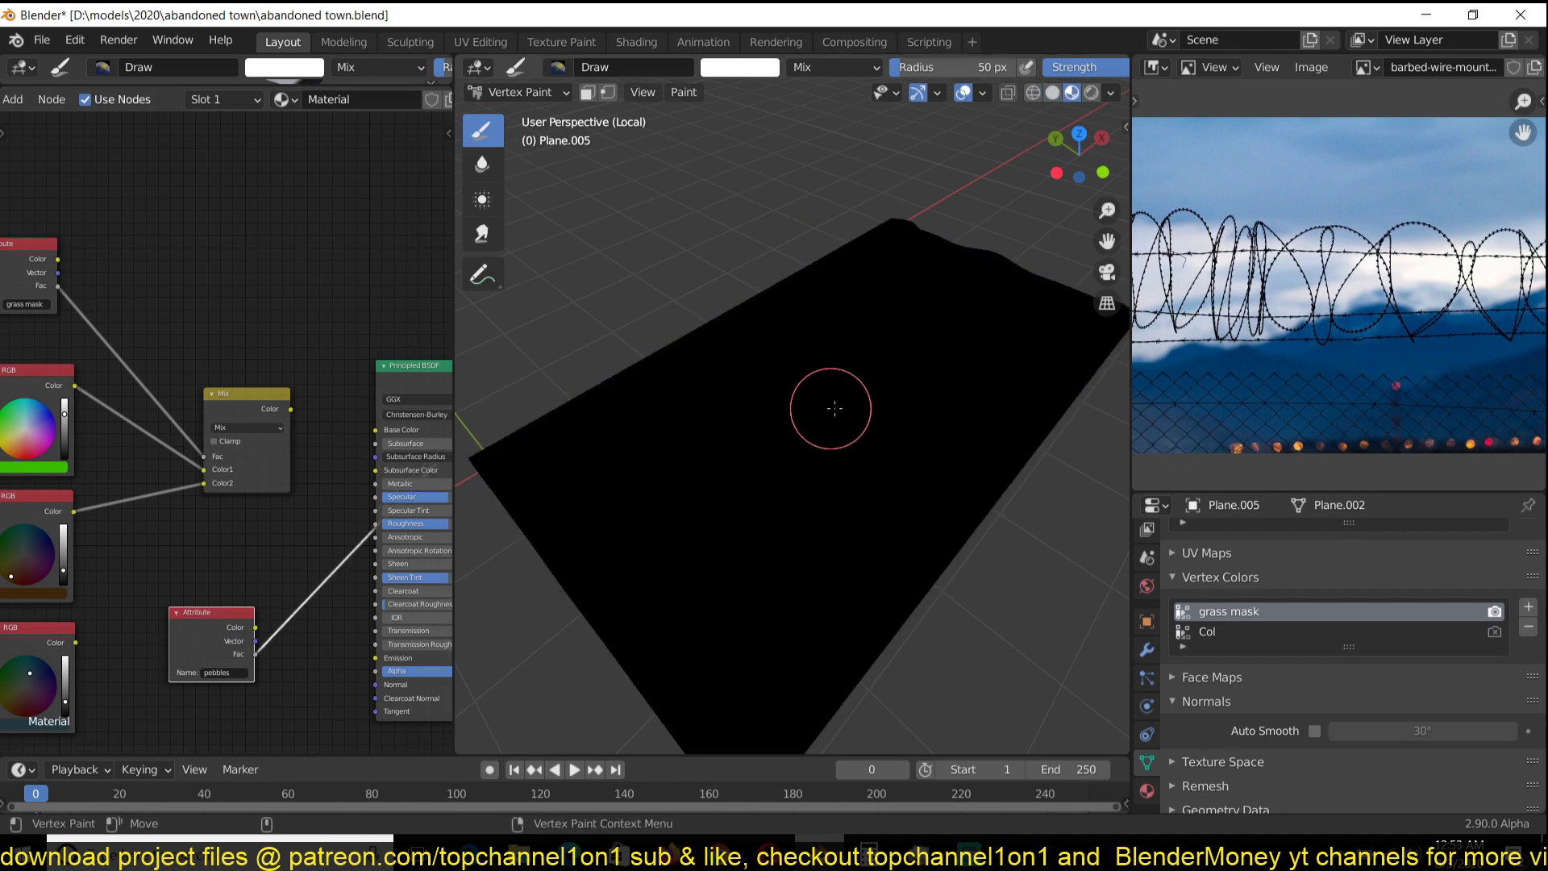
middle_drag(830, 404, 848, 416)
click(1240, 632)
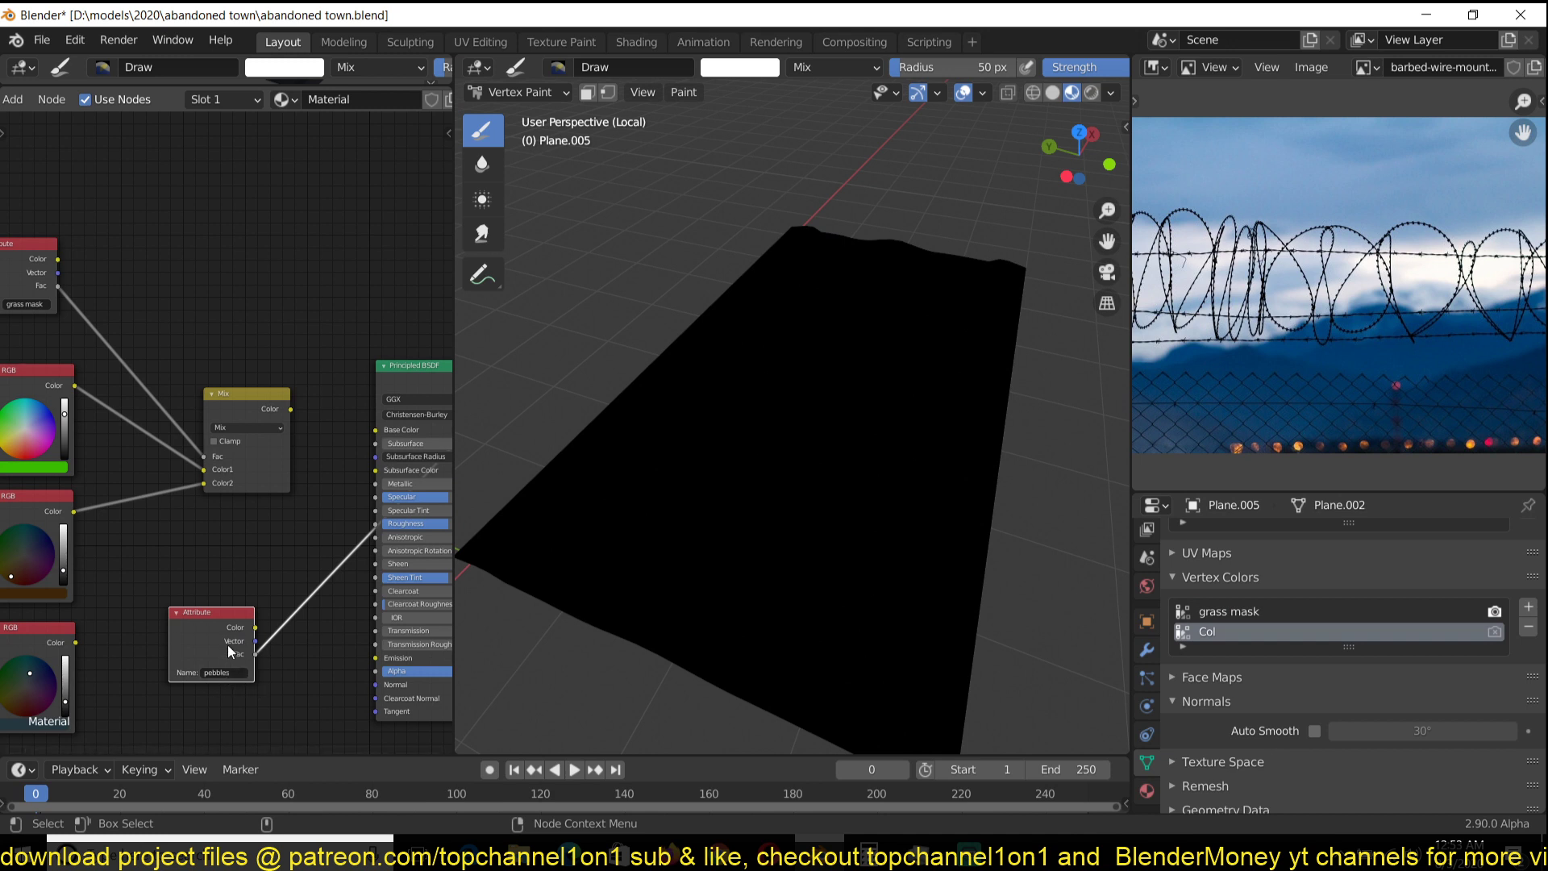
- Replace the pebbles Attribute node with one reading the Col vertex colors, and preview its Color output on the road
key(shift+a)
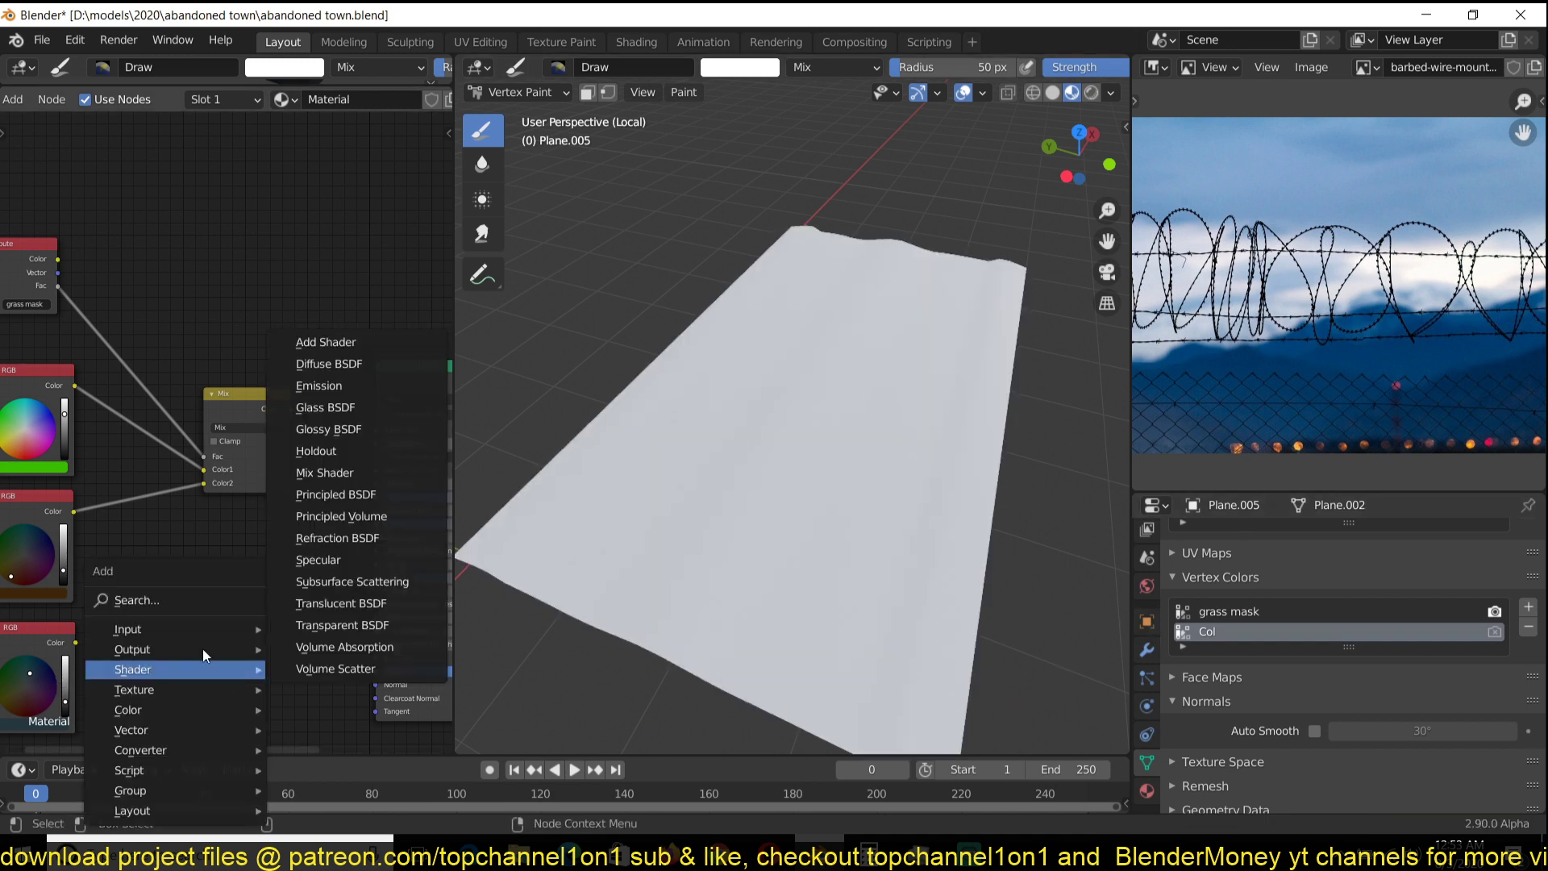
mouse_move(242, 629)
mouse_move(404, 209)
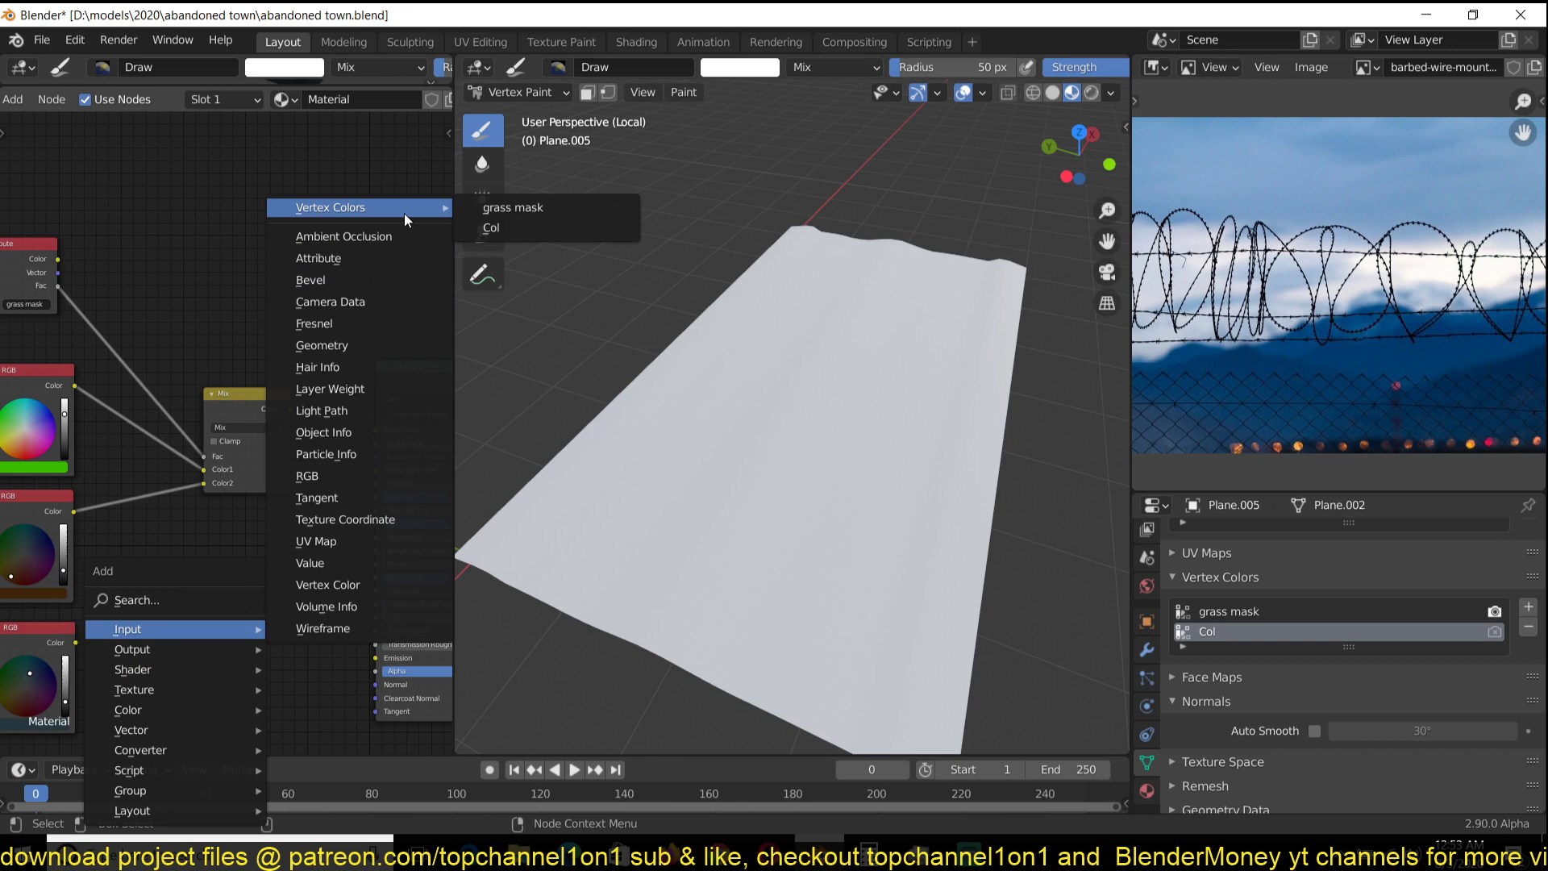
click(509, 229)
click(177, 598)
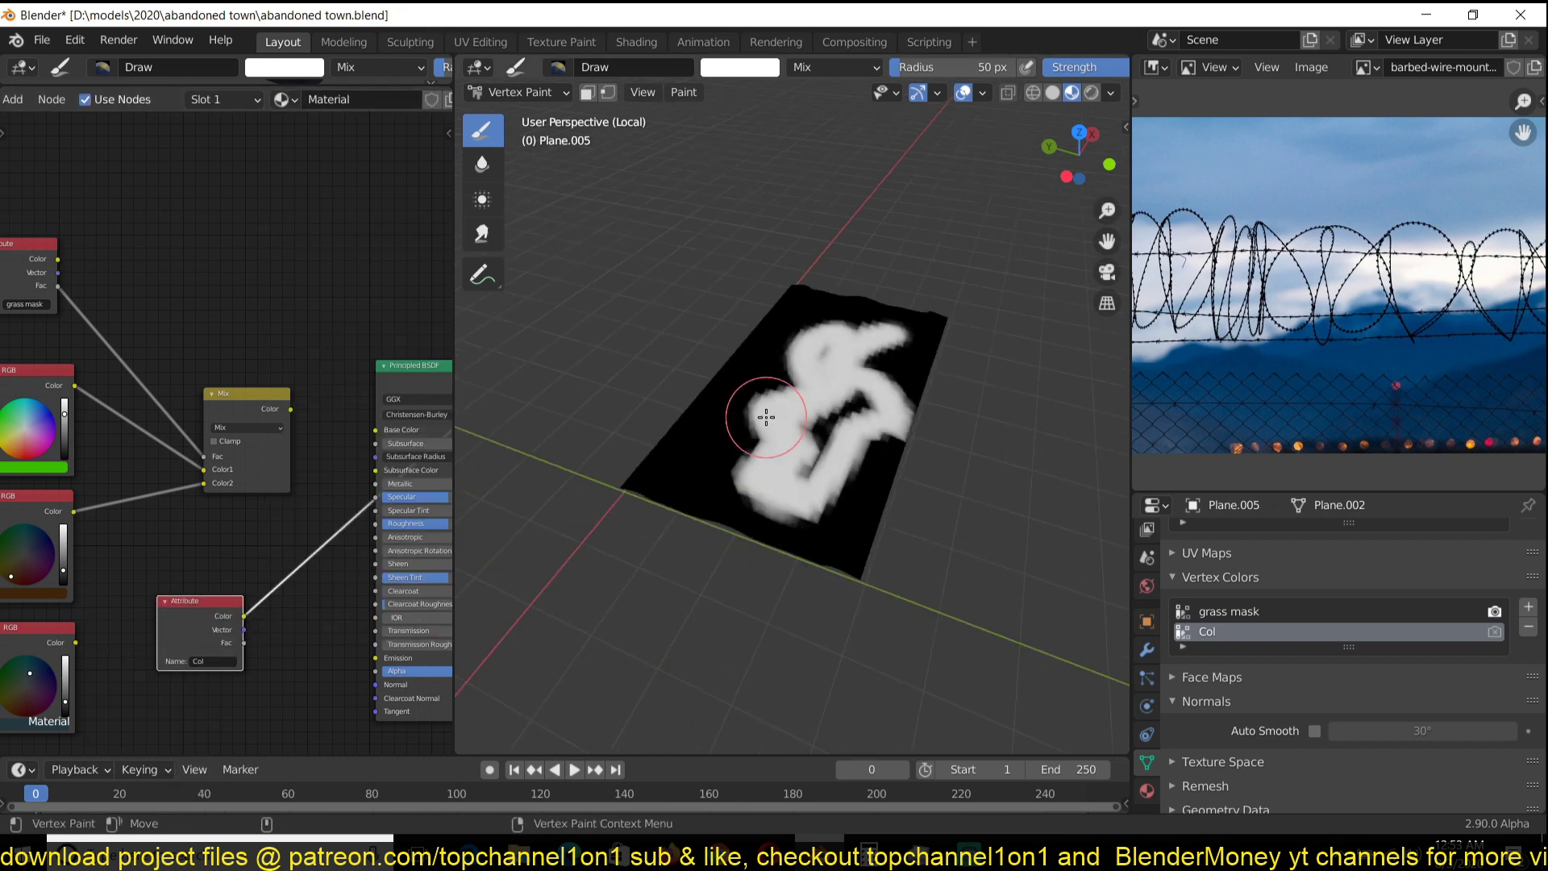
scroll(766, 417, up, 3)
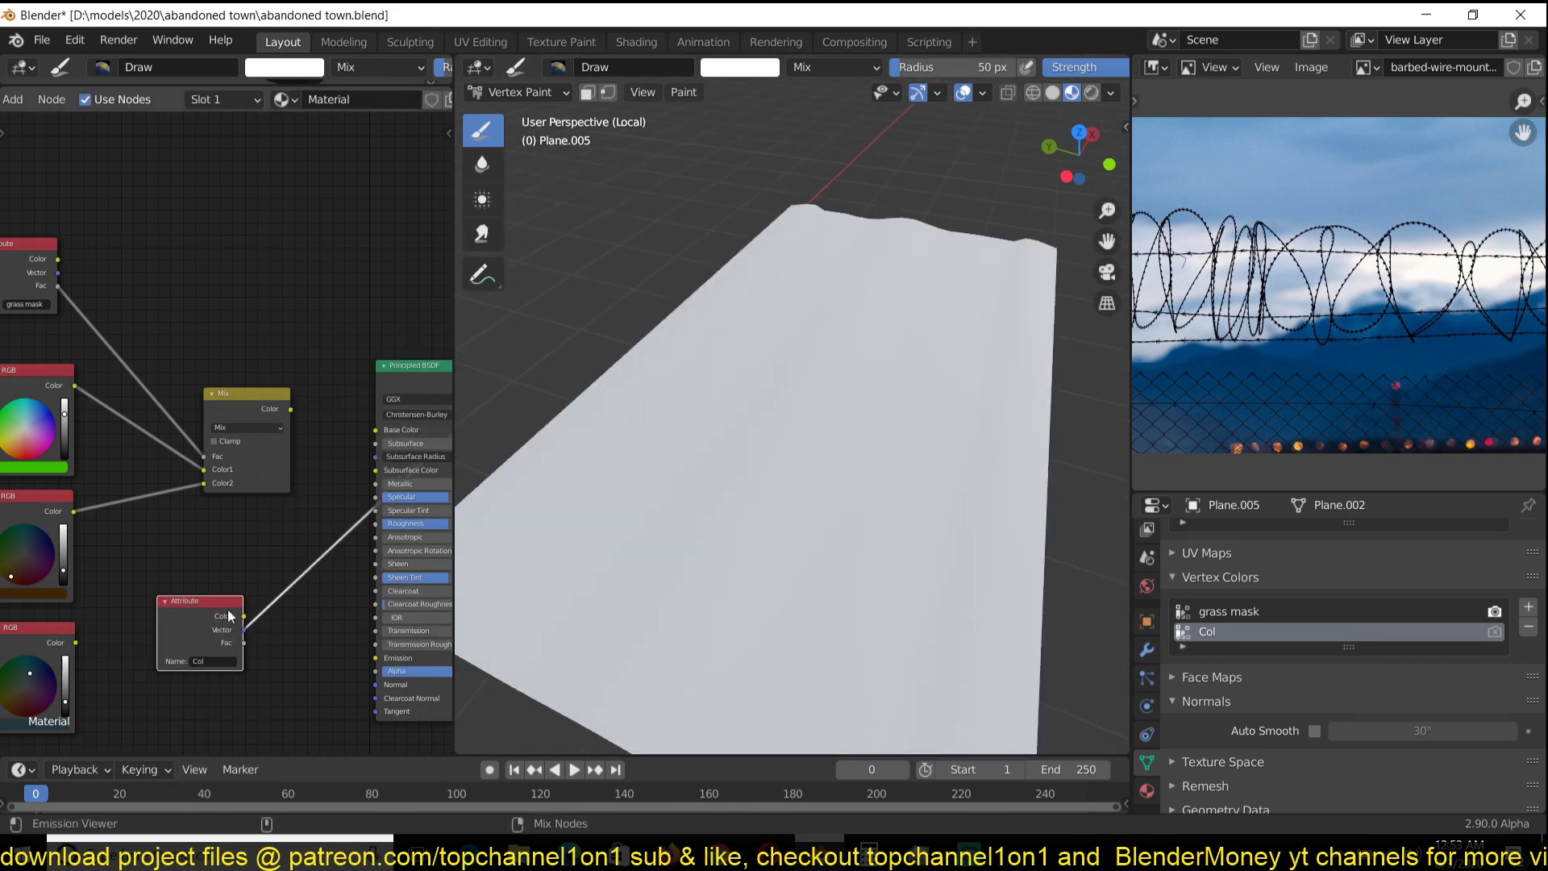
- Compare the Col and grass mask vertex colors by previewing their Attribute nodes in turn on the road
ctrl+shift+click(230, 616)
scroll(587, 432, down, 2)
middle_drag(587, 435, 508, 445)
scroll(504, 446, up, 2)
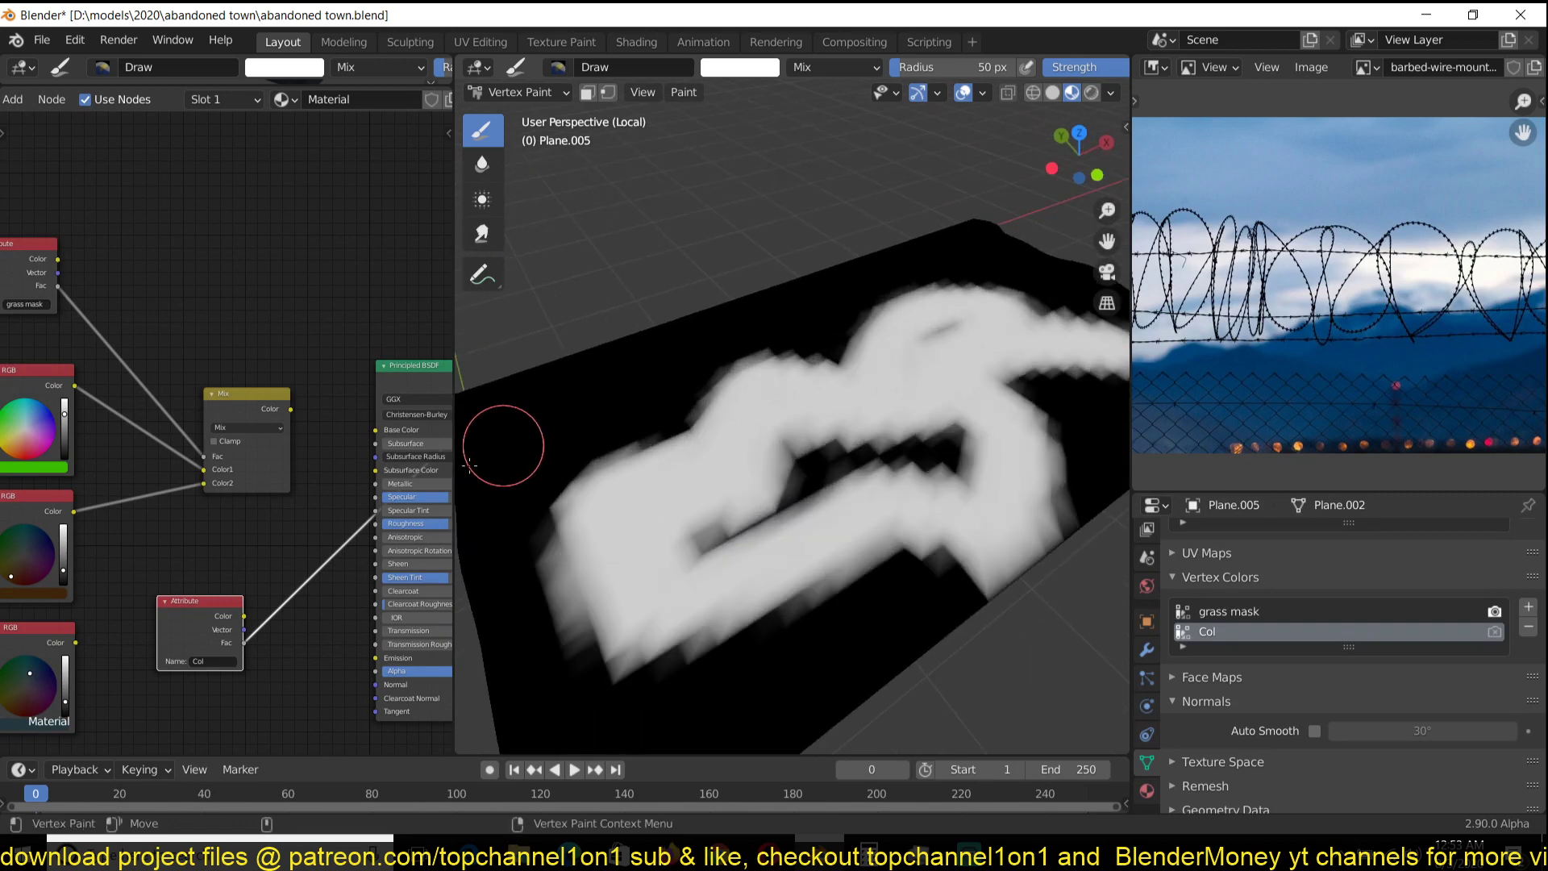
ctrl+shift+click(18, 275)
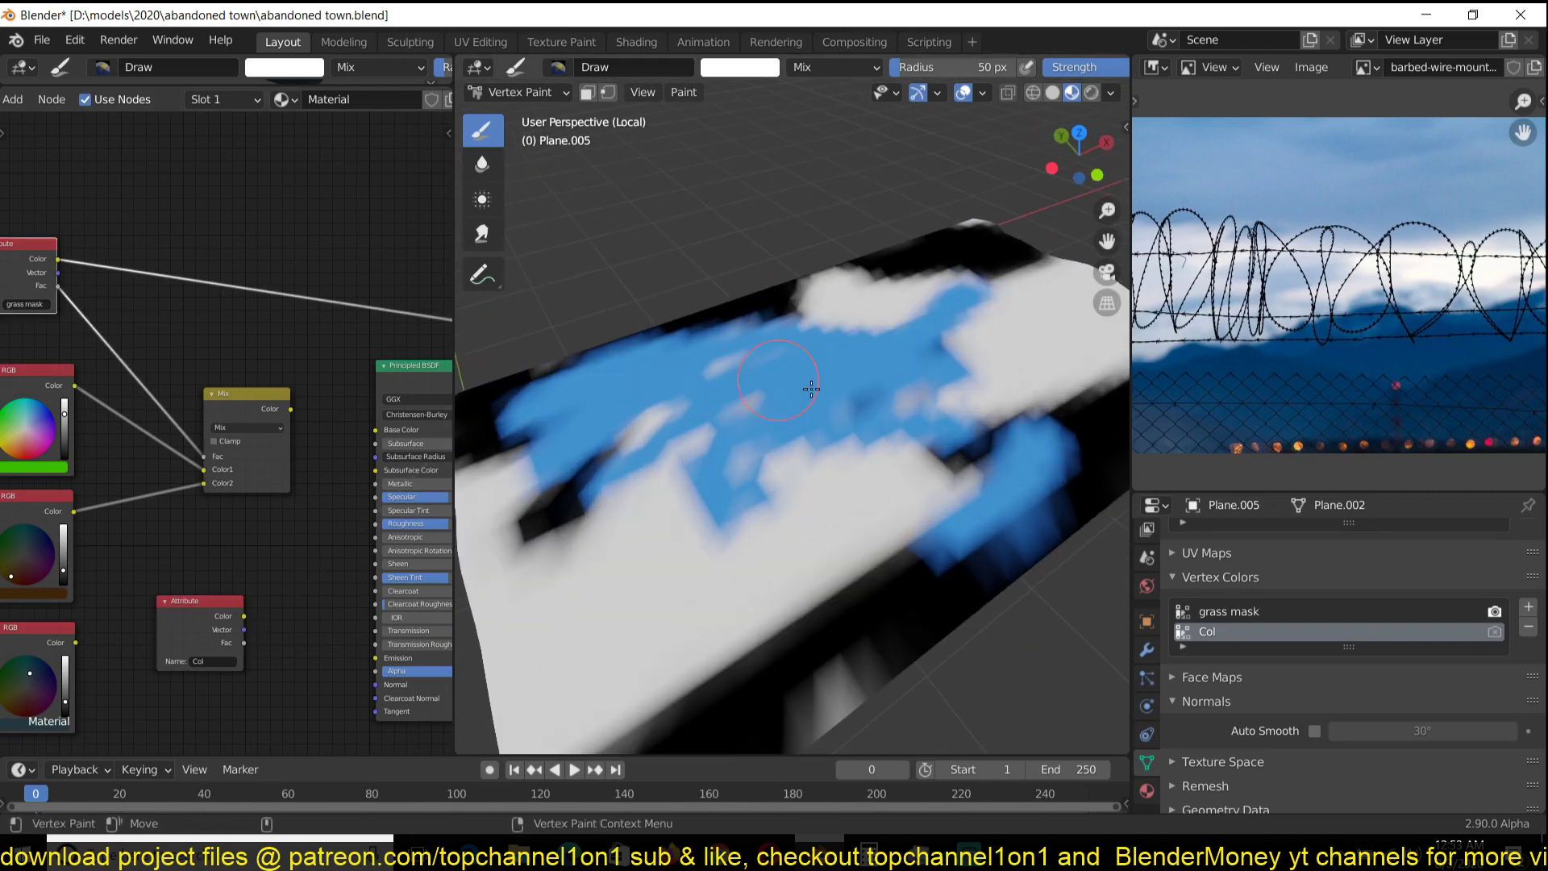
ctrl+shift+click(220, 616)
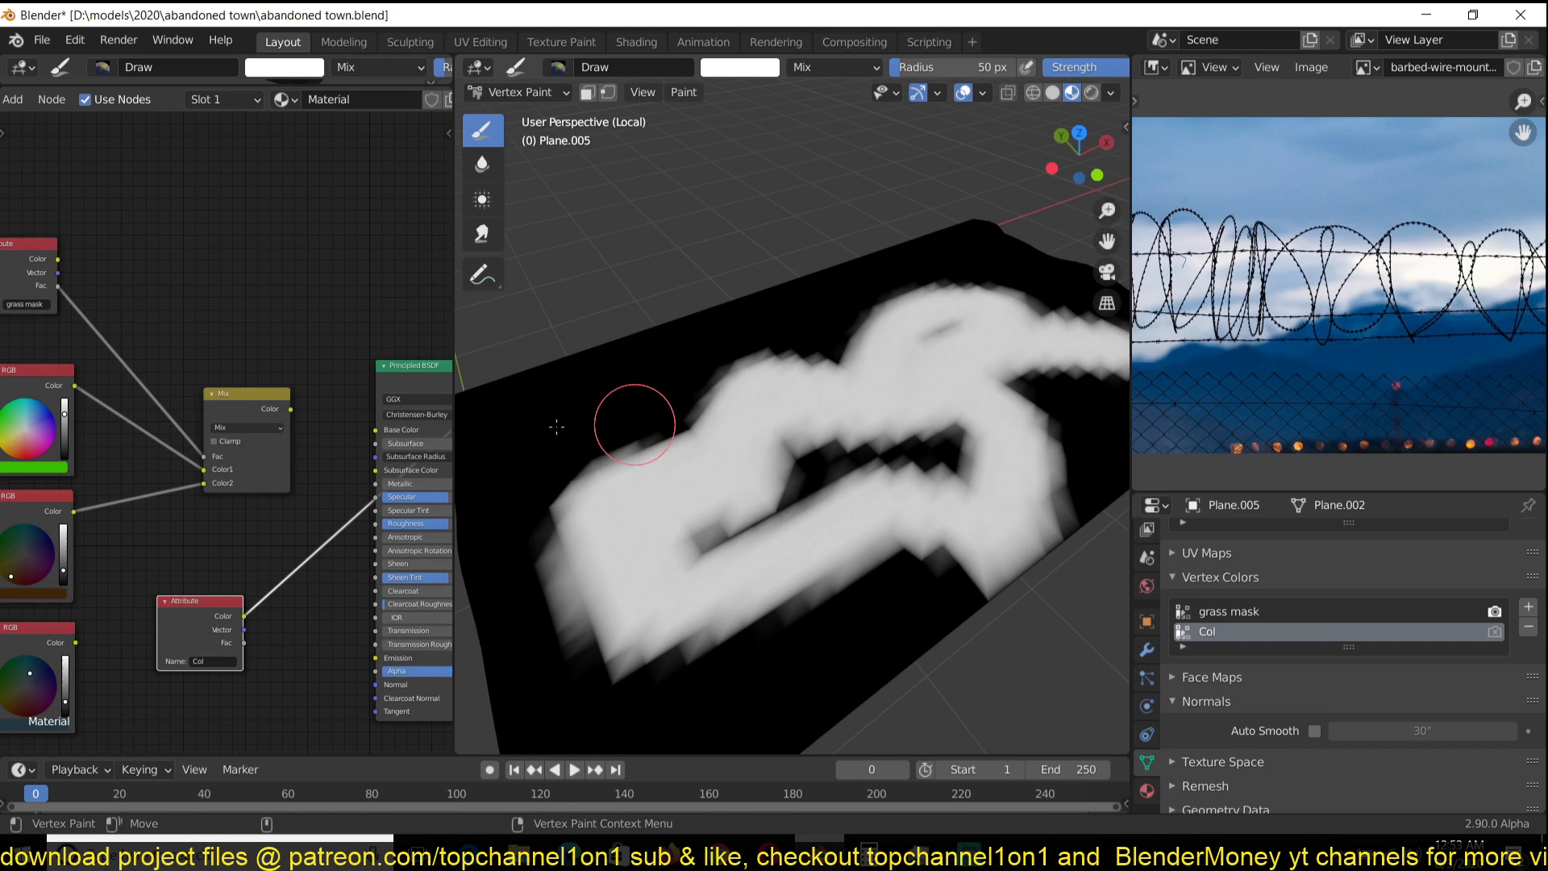
ctrl+shift+click(21, 246)
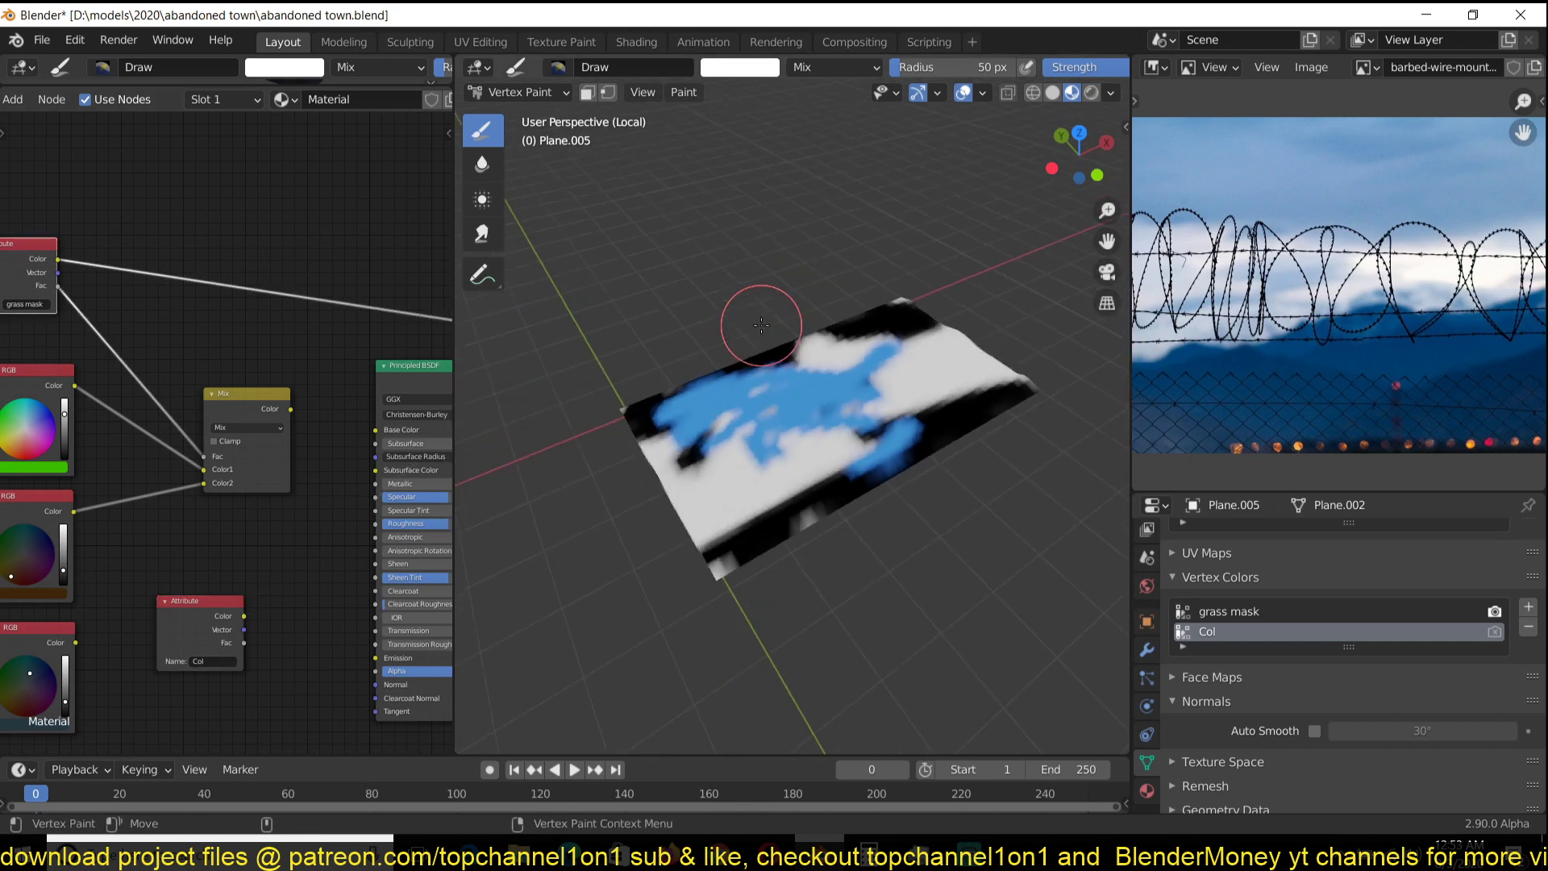
ctrl+shift+click(190, 623)
scroll(750, 445, down, 3)
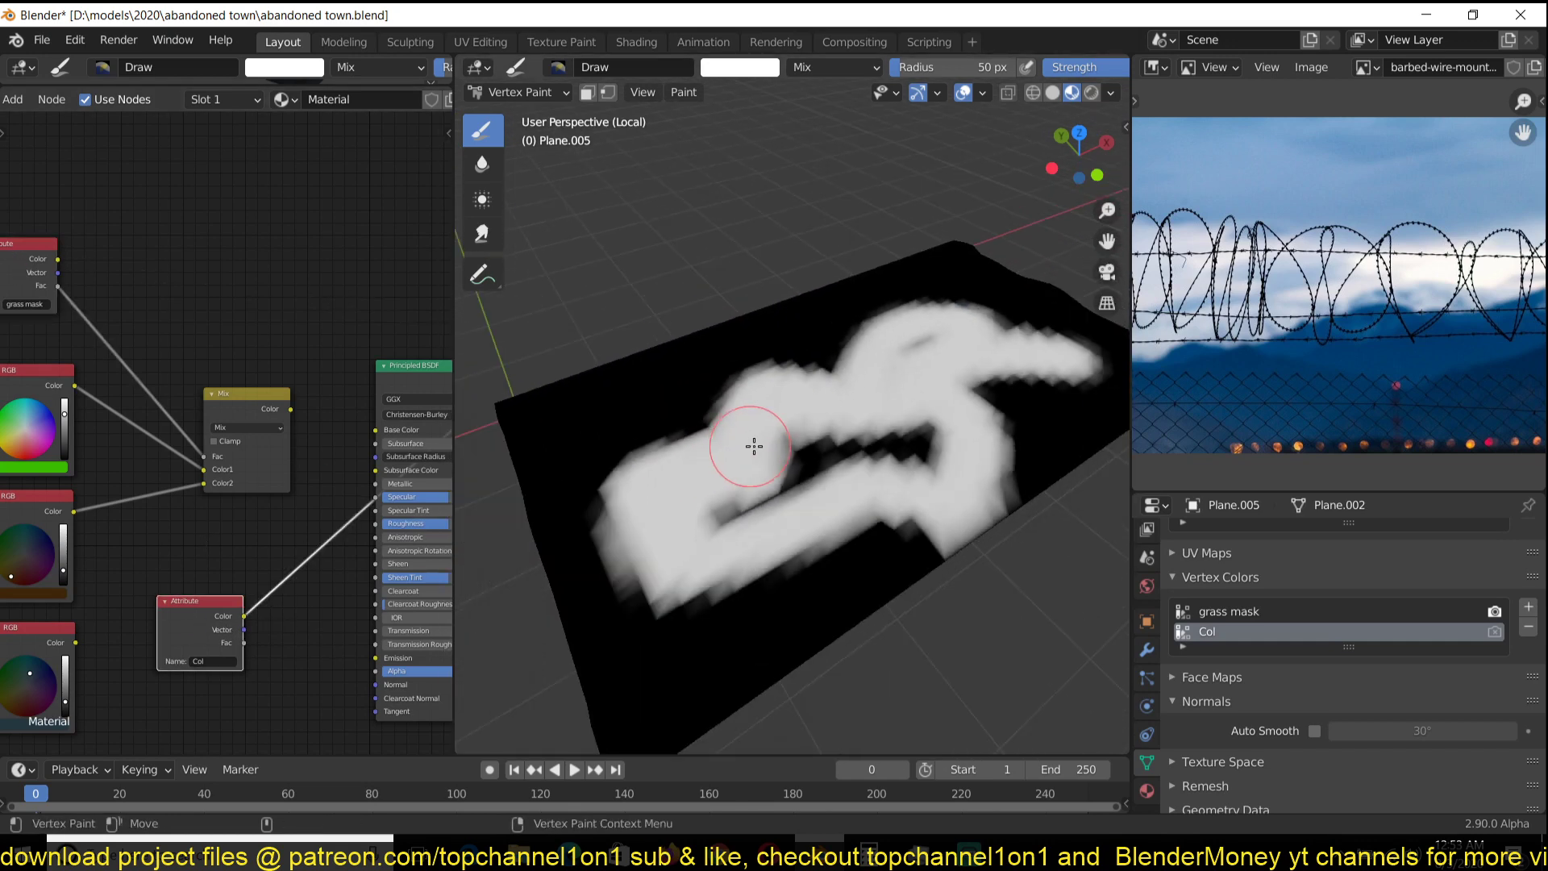
middle_drag(753, 446, 957, 437)
scroll(432, 499, up, 1)
scroll(805, 438, up, 1)
middle_drag(804, 438, 691, 484)
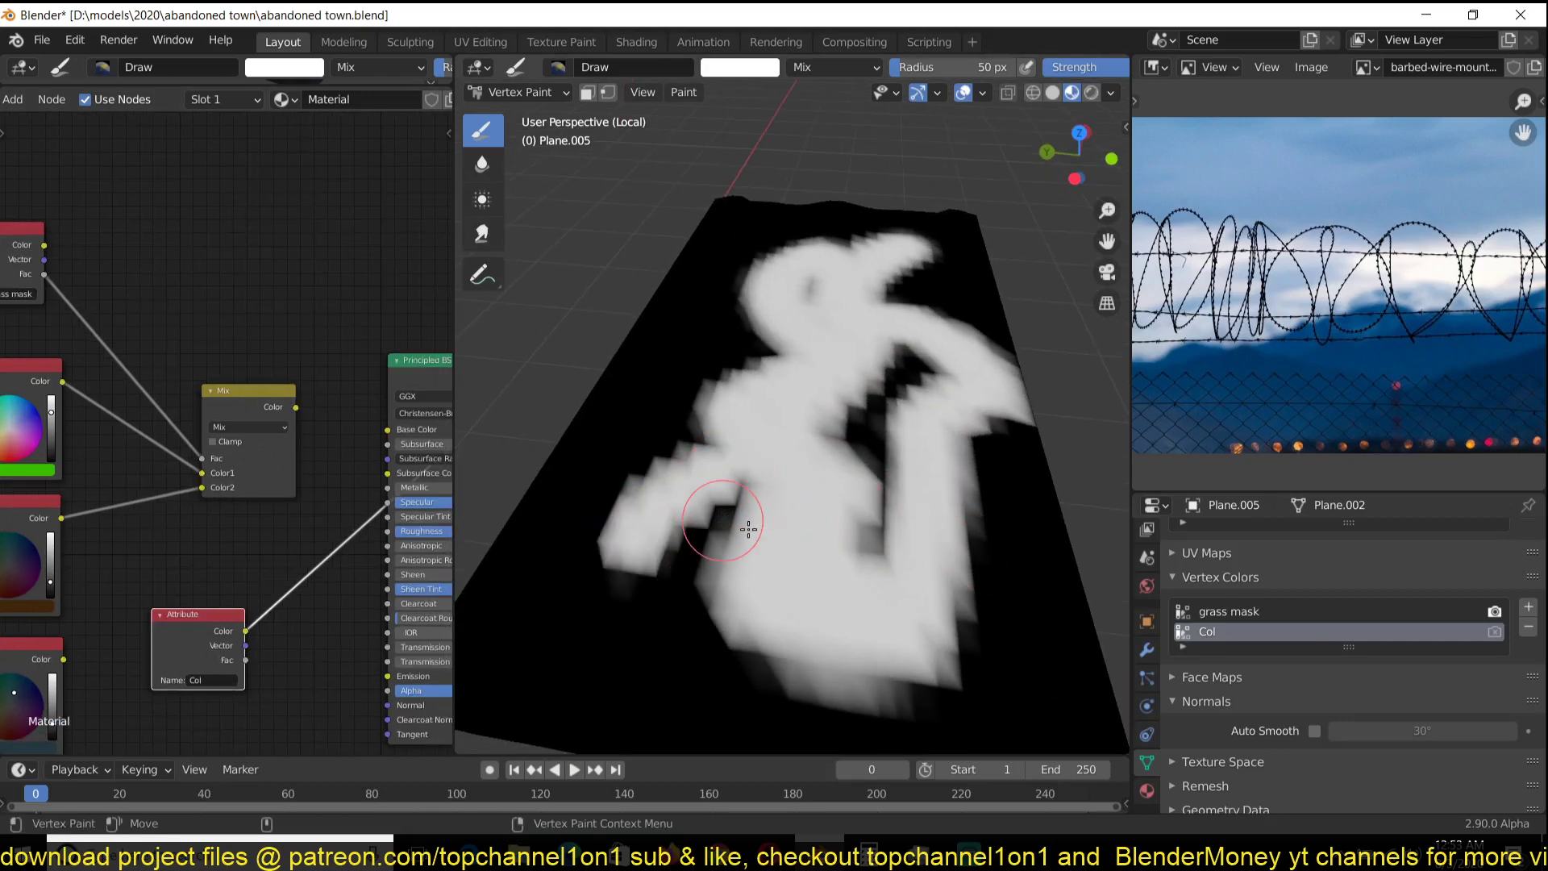
- Preview the blue-gray RGB node, then duplicate the Mix node and feed the original Mix's Color into the copy's Color1
scroll(201, 526, down, 1)
middle_drag(145, 595, 176, 495)
ctrl+shift+click(65, 556)
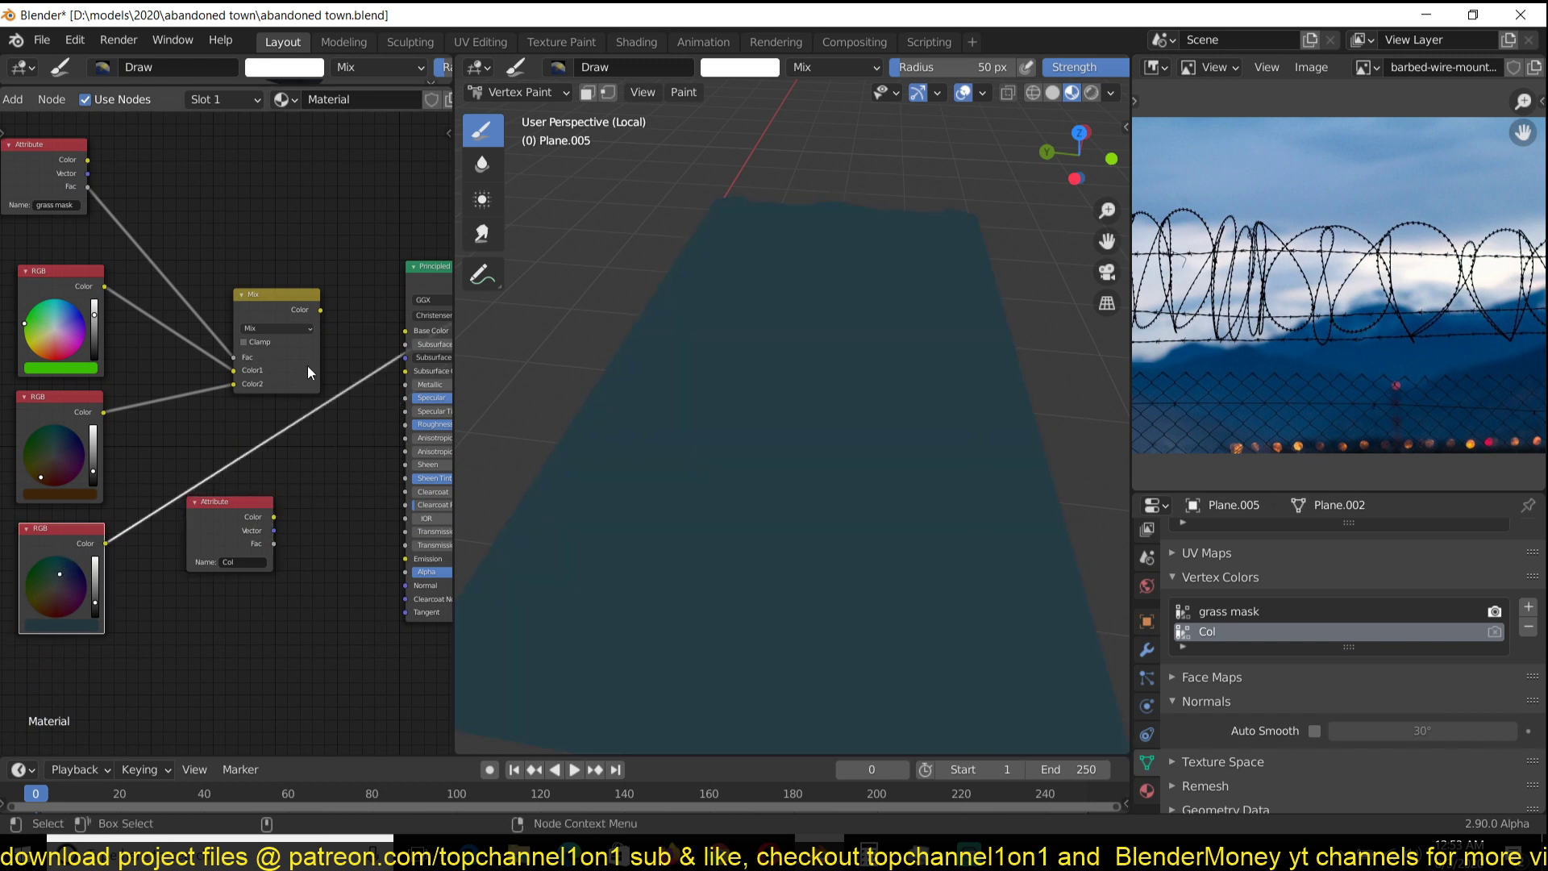
click(287, 315)
key(shift+d)
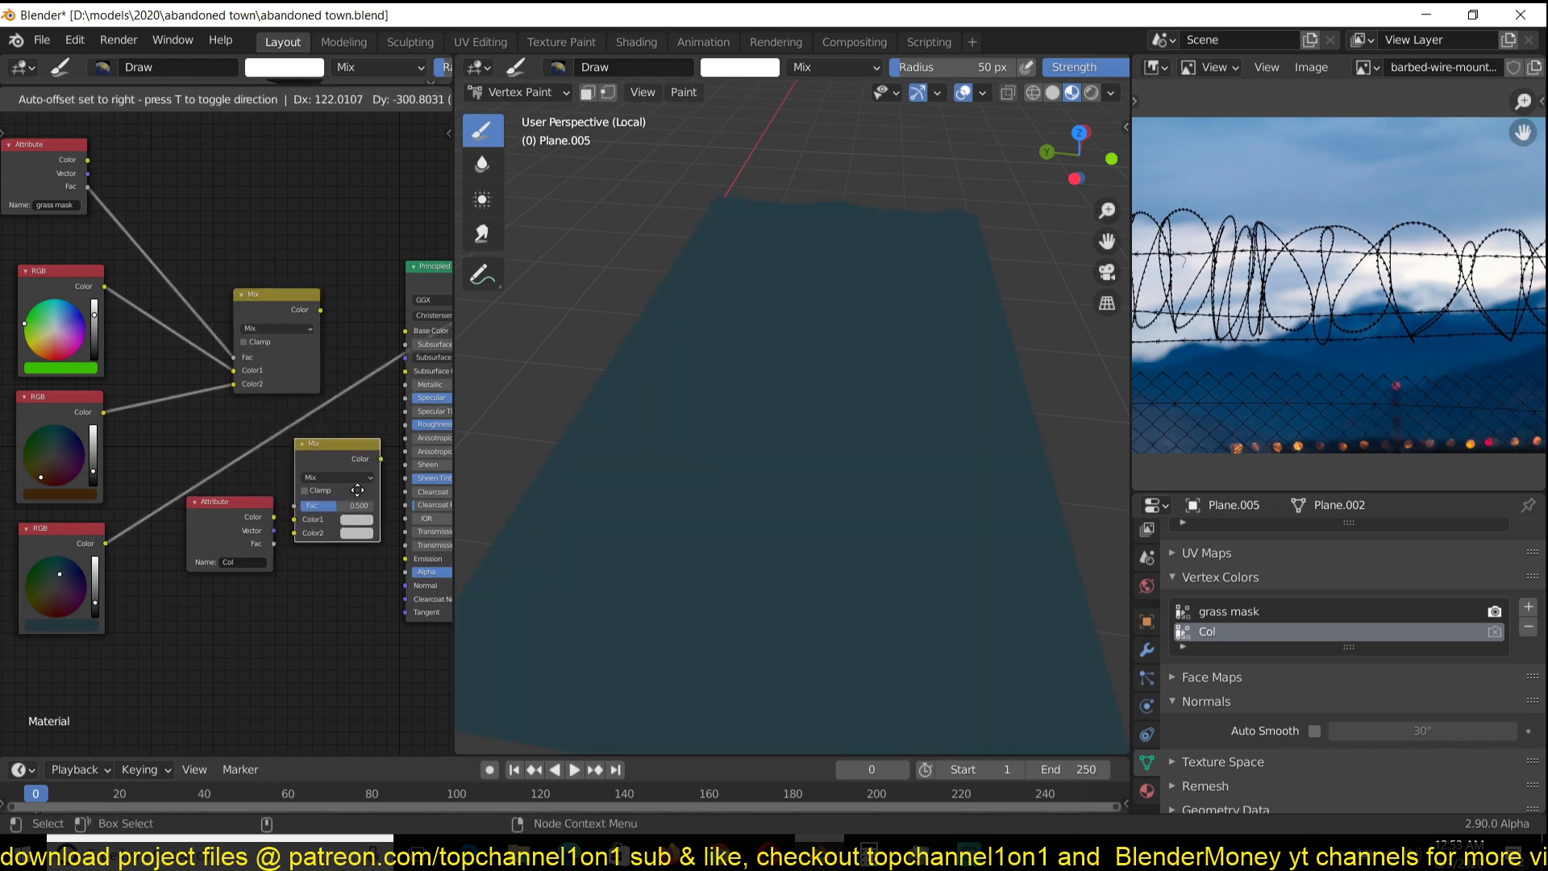
click(358, 490)
mouse_move(293, 329)
mouse_down()
mouse_move(191, 320)
mouse_move(274, 519)
mouse_up()
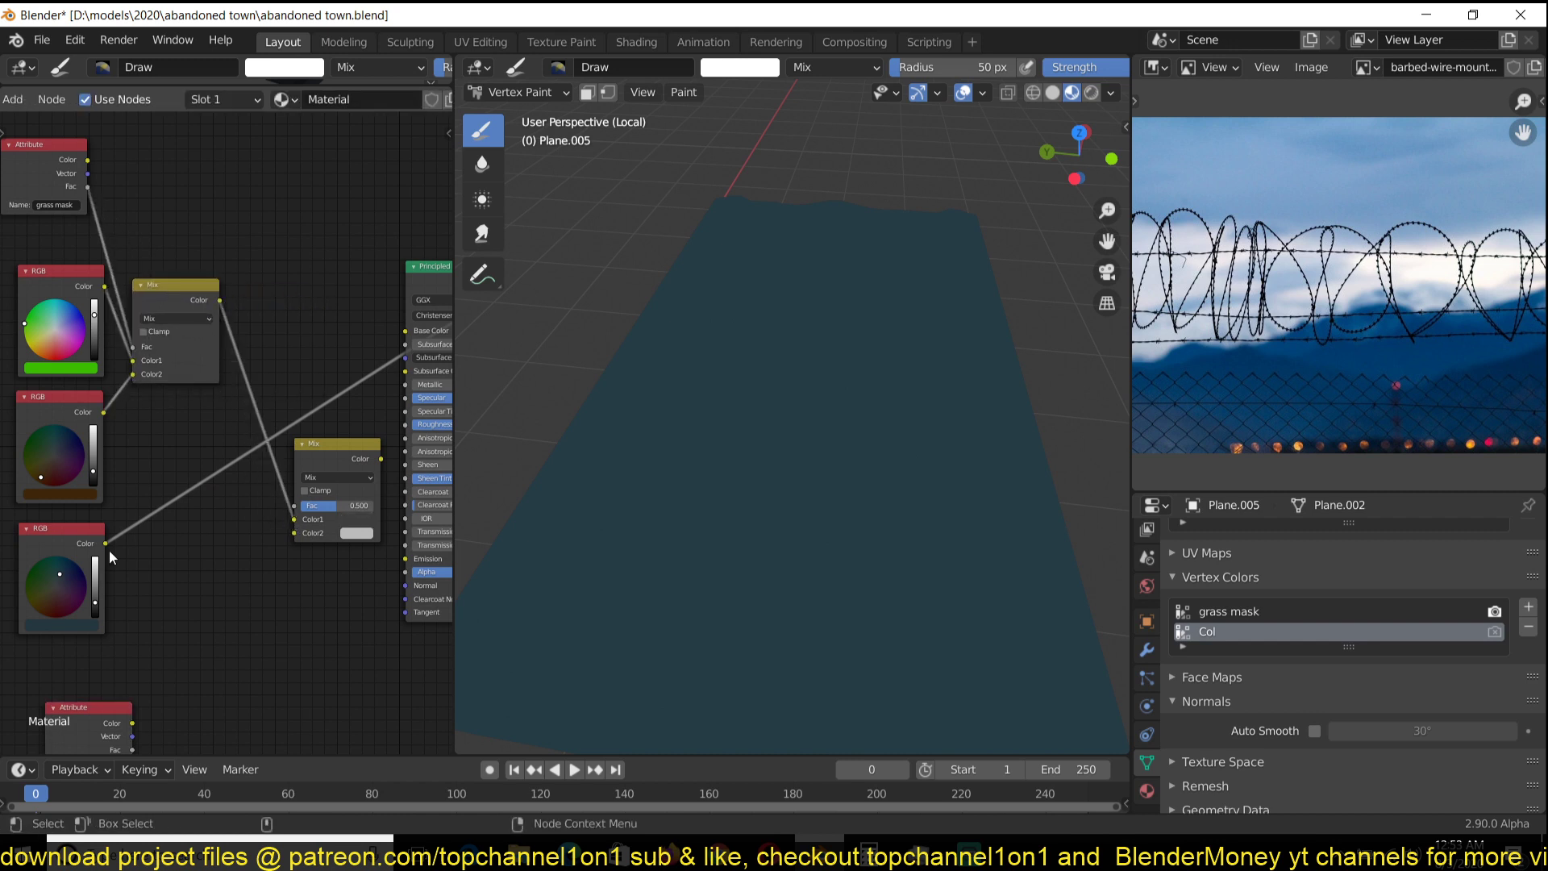
- Connect the blue-gray RGB to the second Mix's Color2 and the Col attribute's Fac to its Fac, and preview the blend
drag(105, 544, 293, 532)
middle_drag(193, 647, 245, 573)
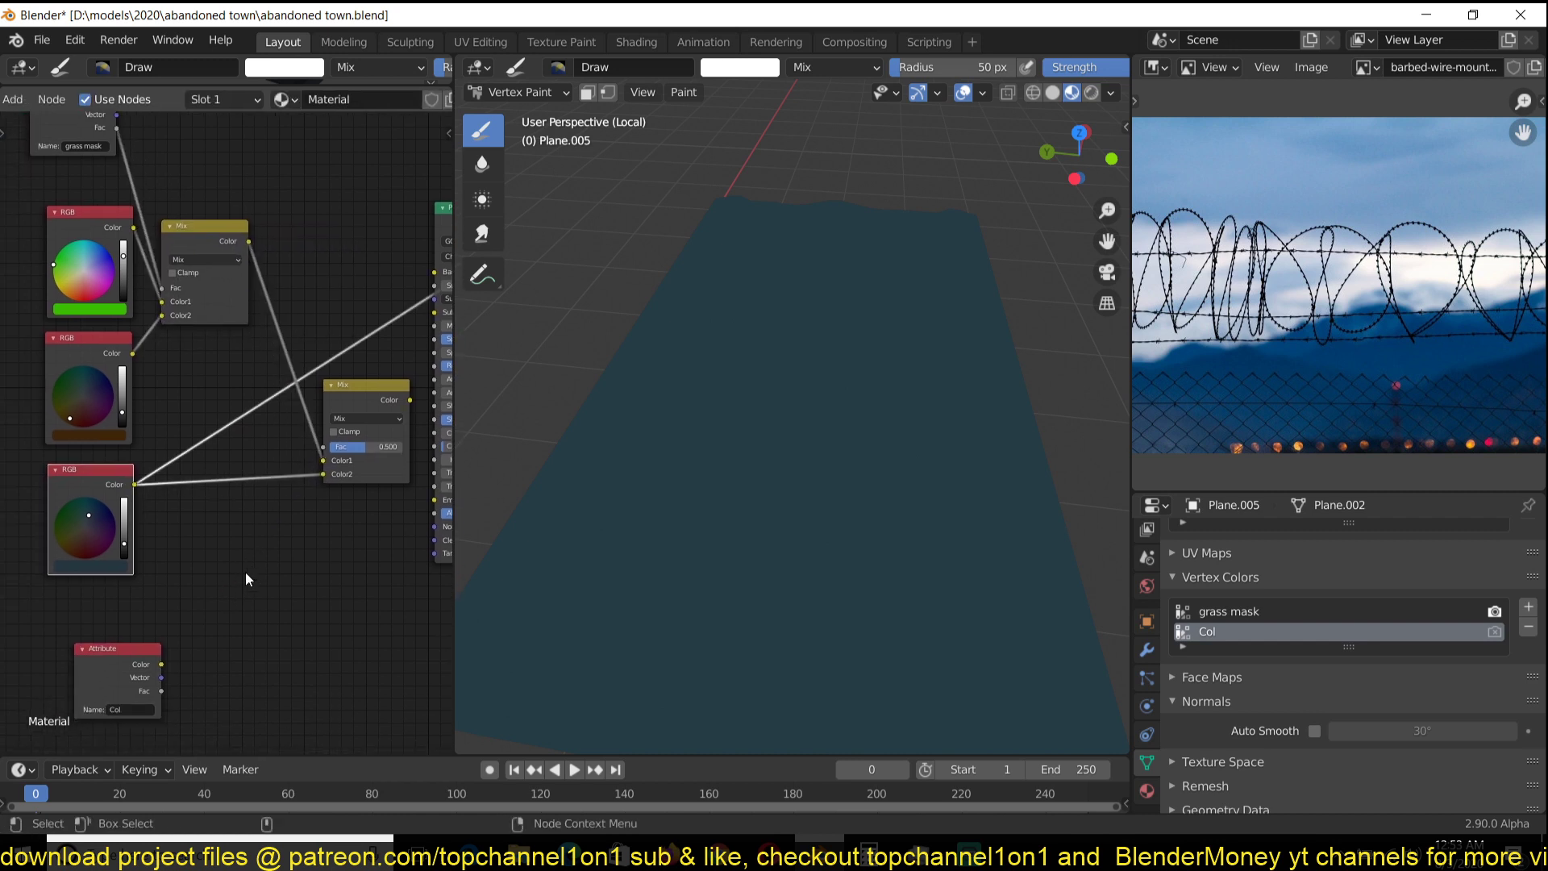
drag(161, 687, 322, 446)
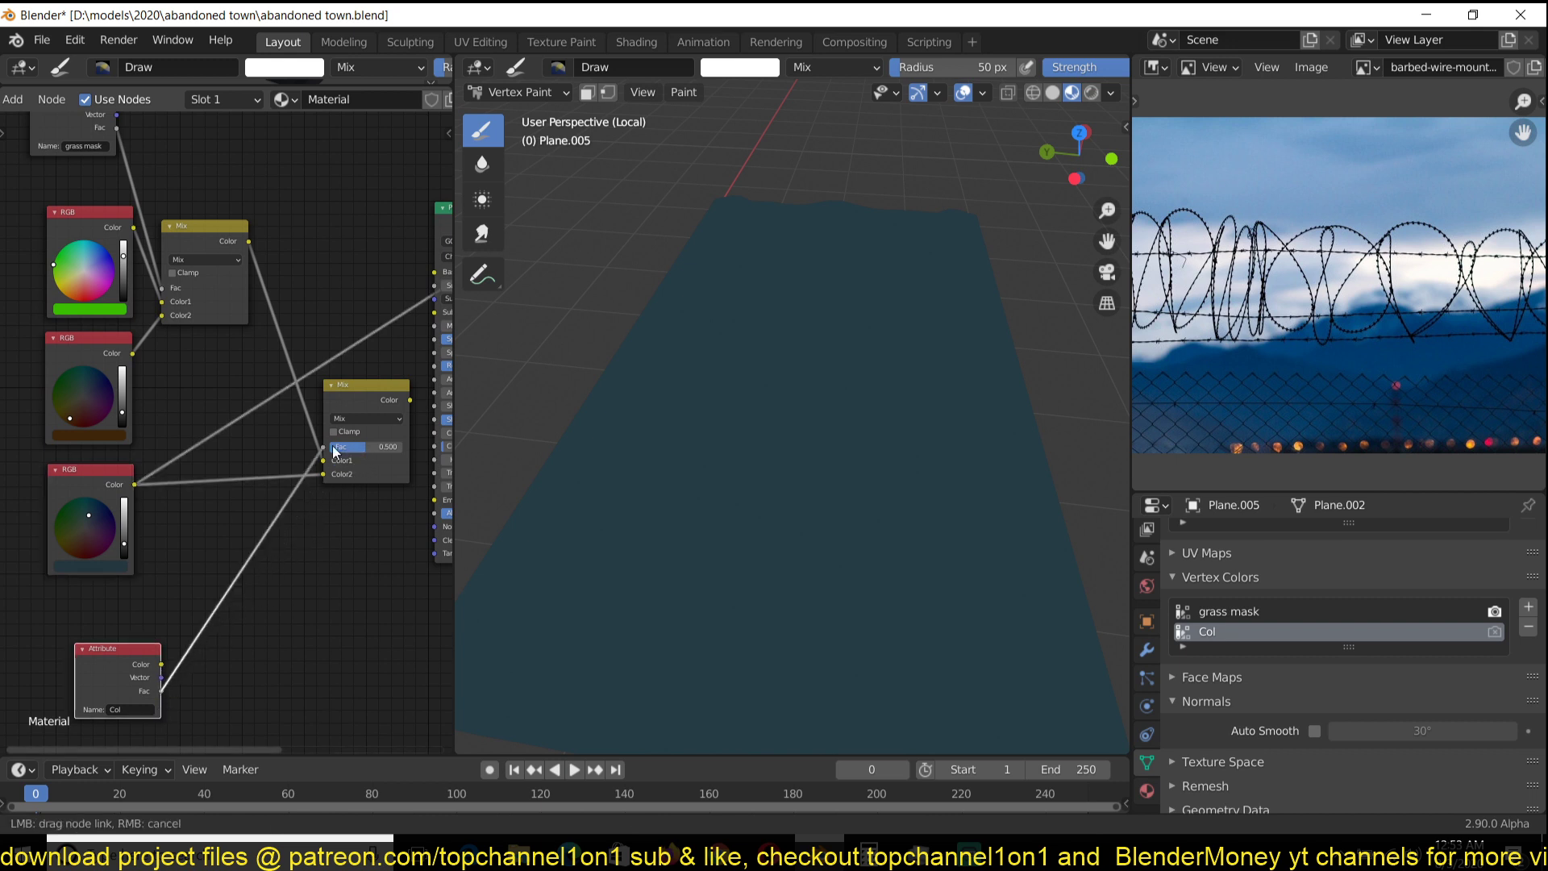
ctrl+shift+click(380, 395)
scroll(757, 424, down, 1)
middle_drag(757, 425, 717, 453)
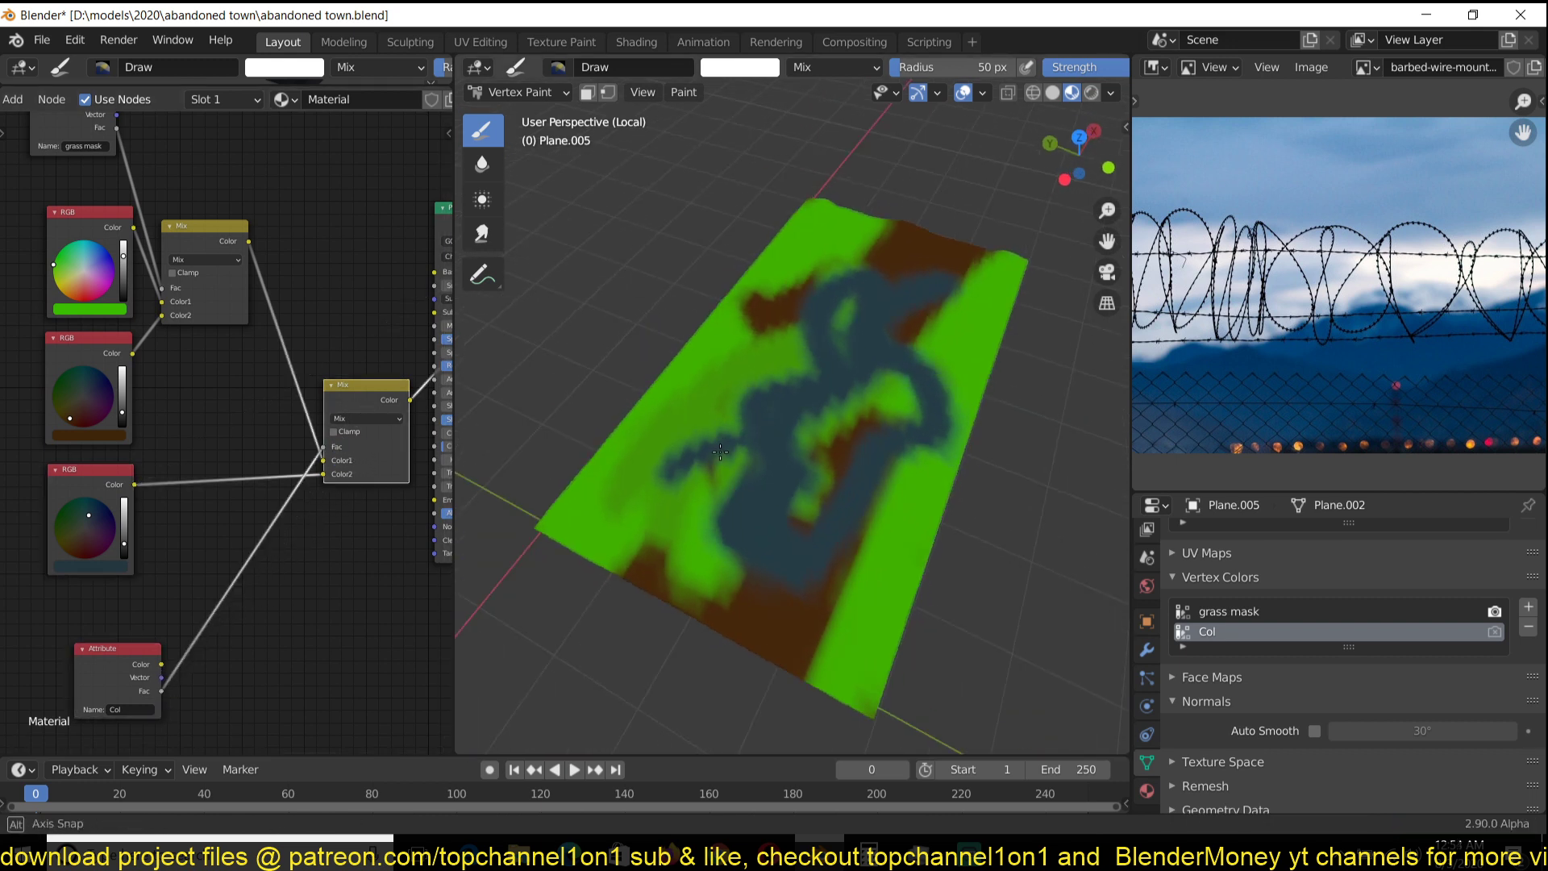
scroll(717, 452, up, 1)
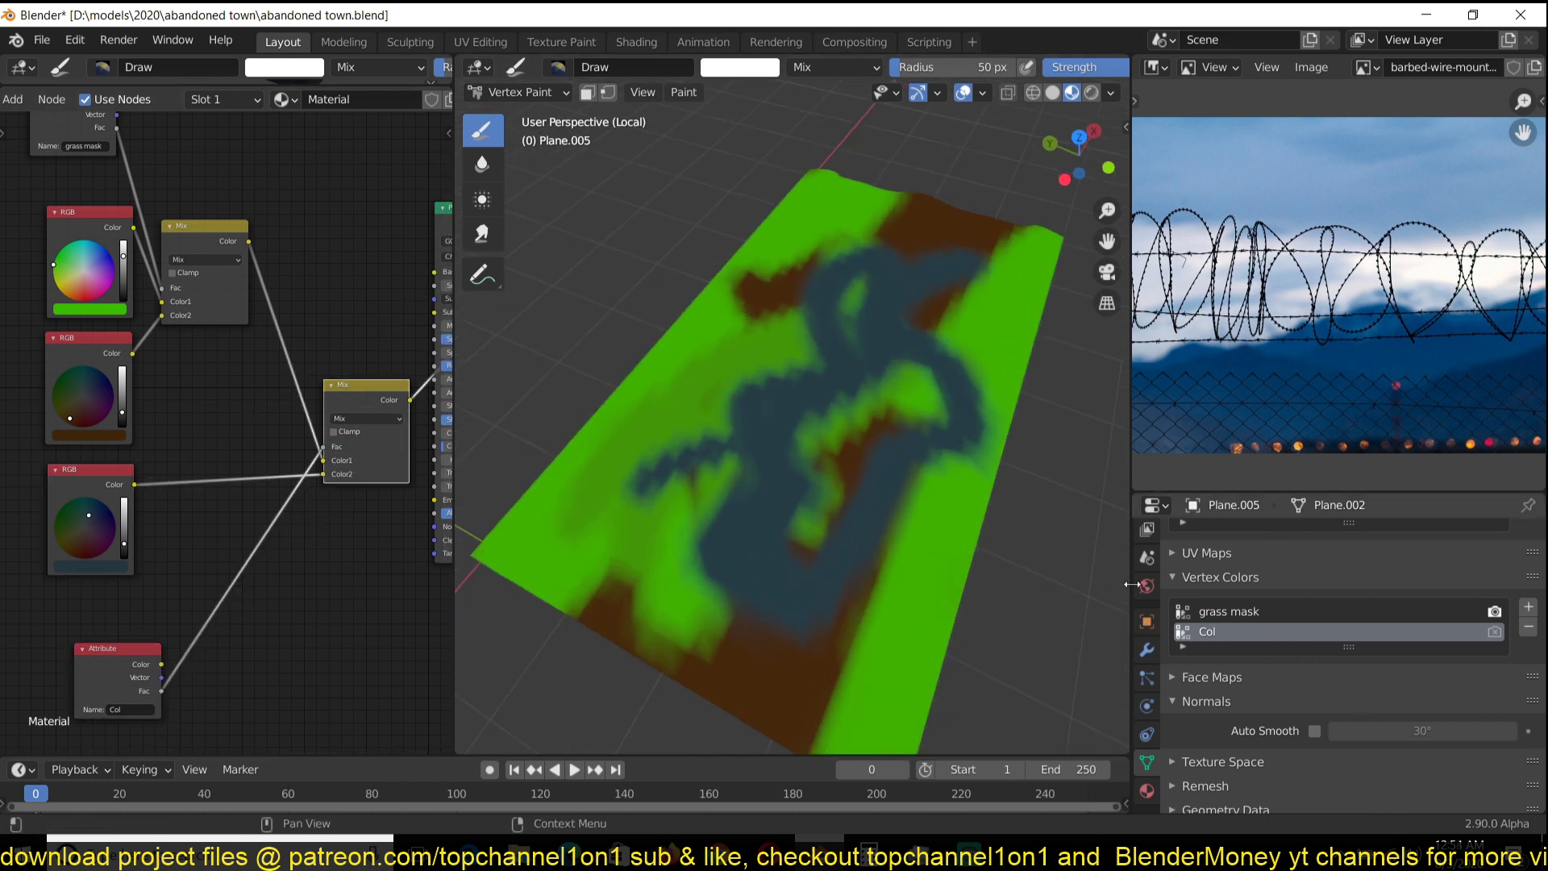
- Paint more white strokes into the Col mask across the road and change the third RGB node's color to bright green
mouse_move(729, 528)
mouse_down()
mouse_move(613, 508)
mouse_move(674, 443)
mouse_up()
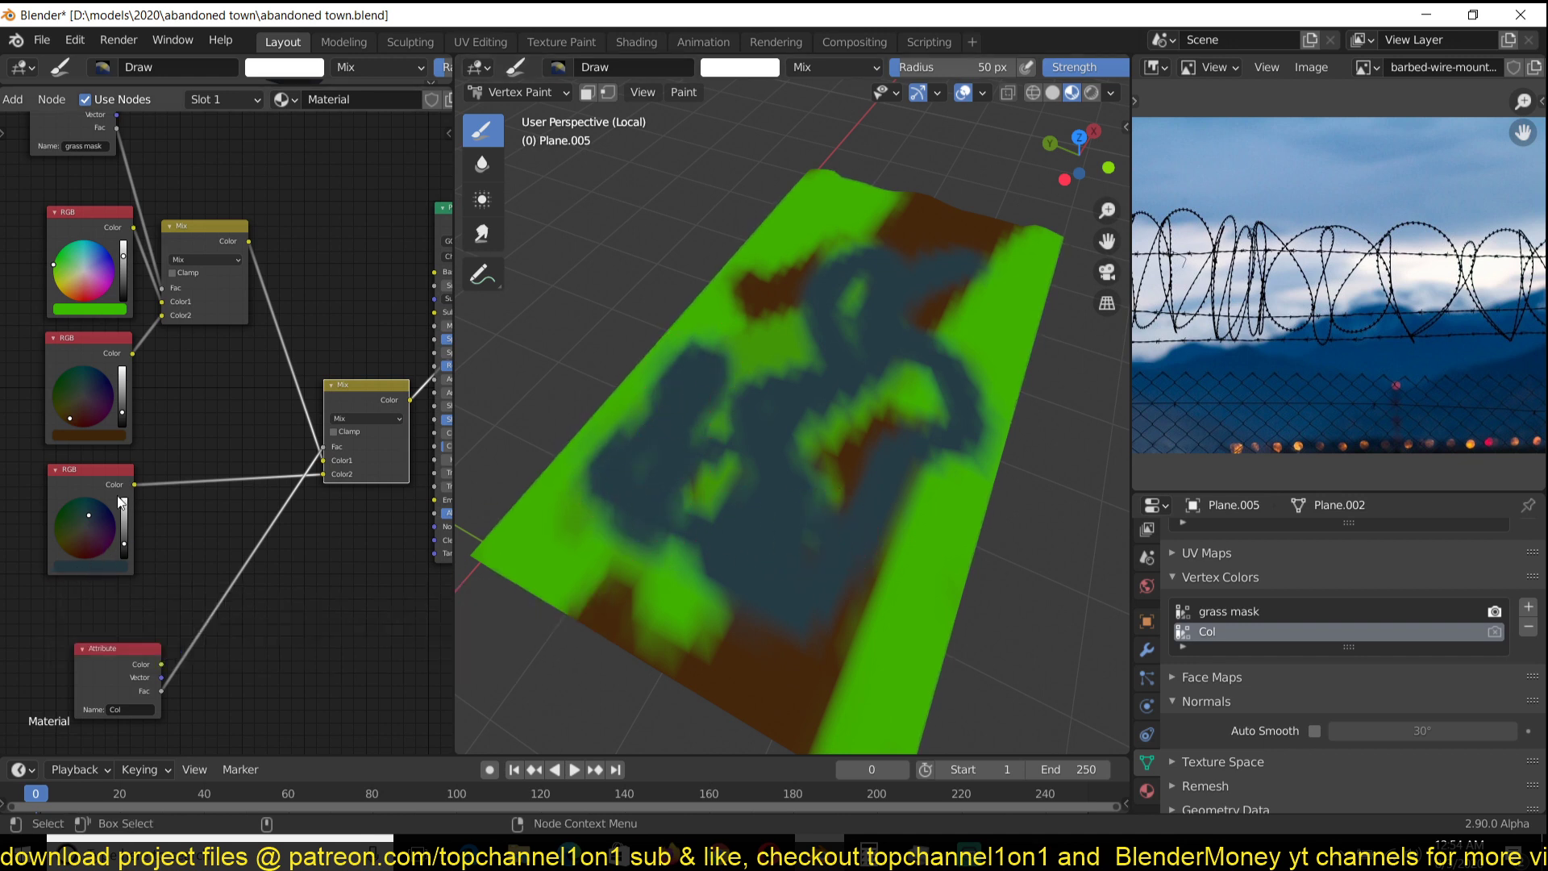
click(118, 564)
click(106, 570)
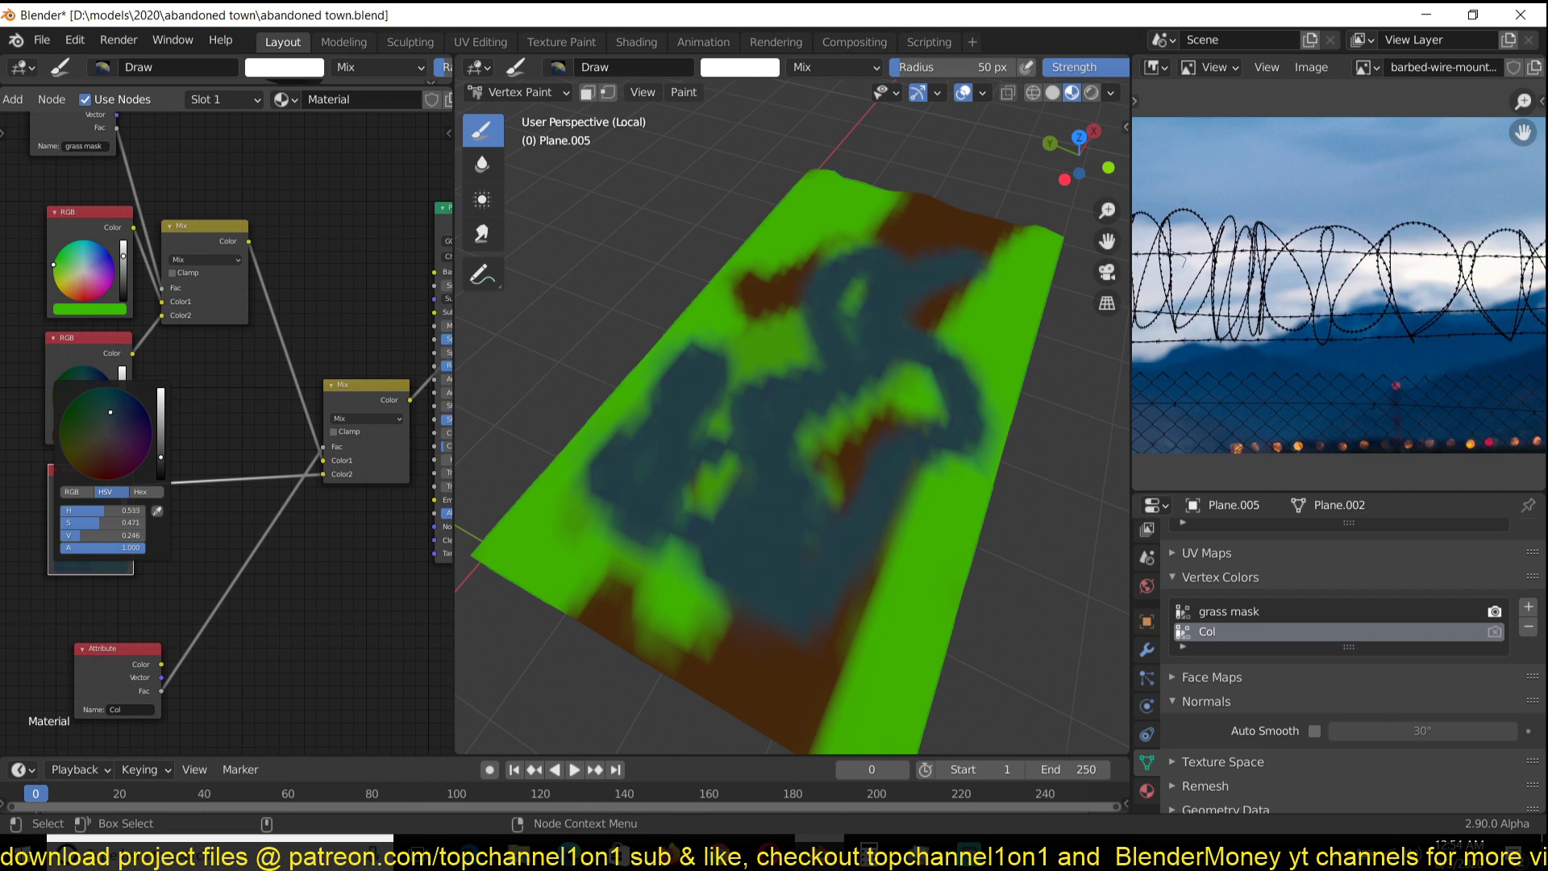
click(90, 477)
drag(162, 410, 76, 399)
drag(813, 299, 721, 347)
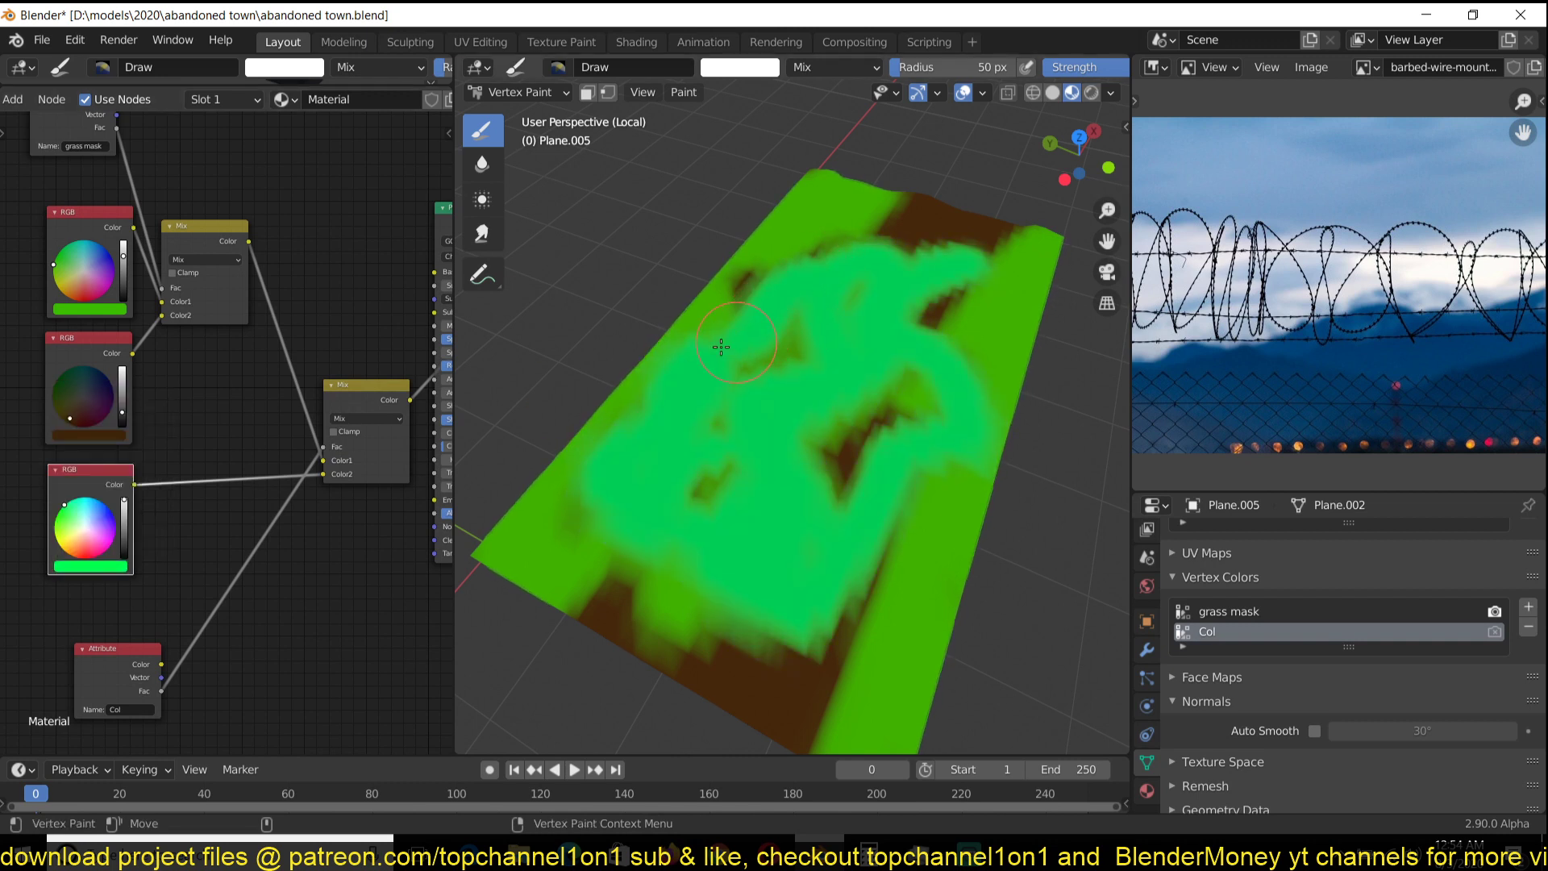
- Replace the third RGB node with an Image Texture node placed above the Col Attribute node
scroll(202, 452, down, 2)
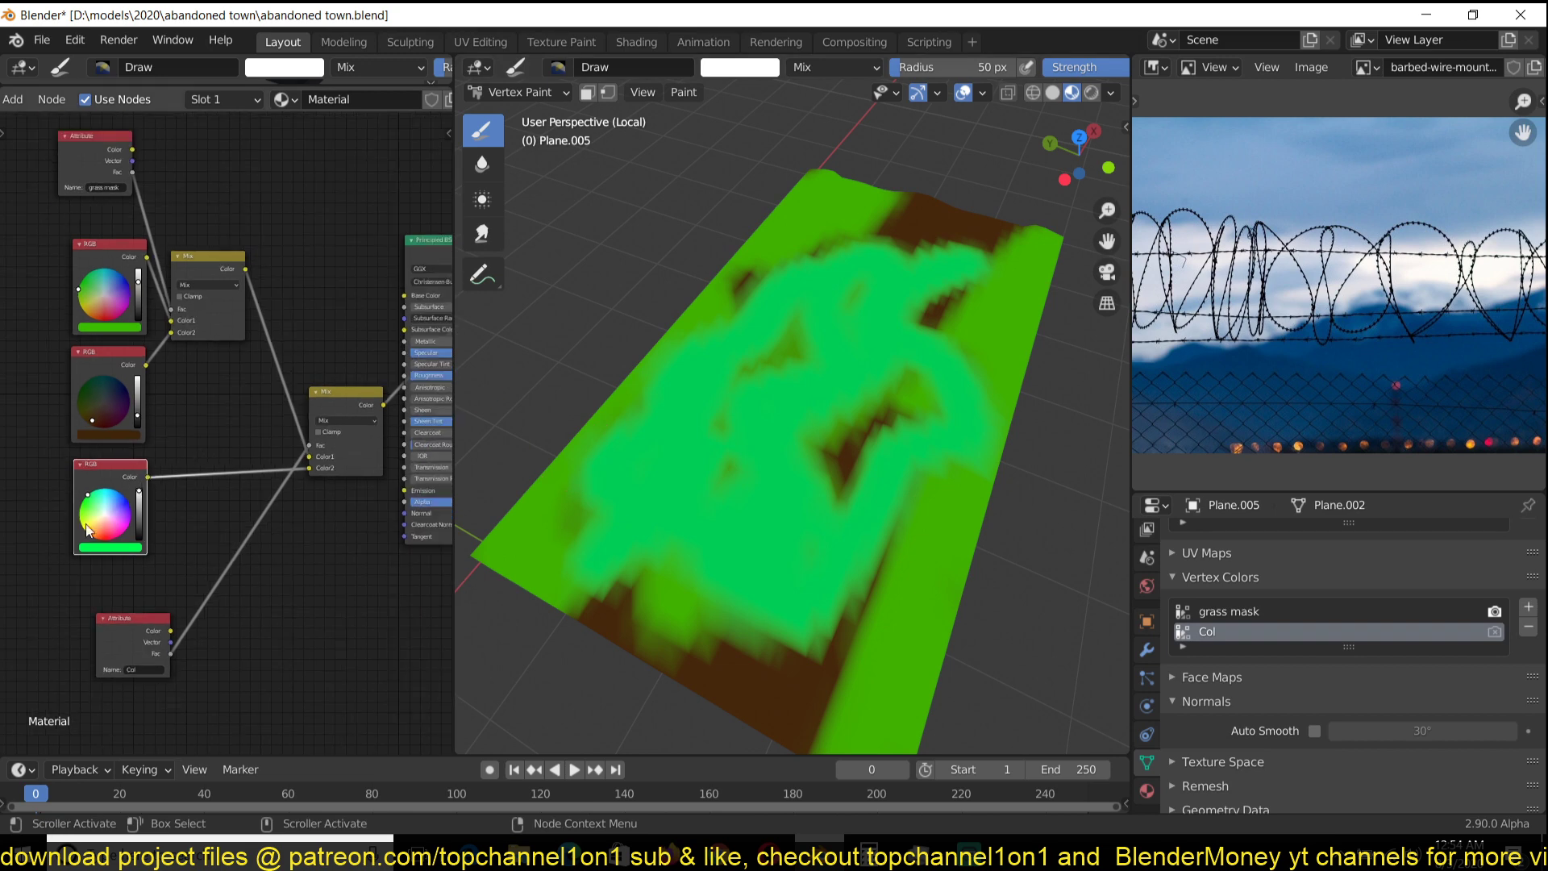
key(x)
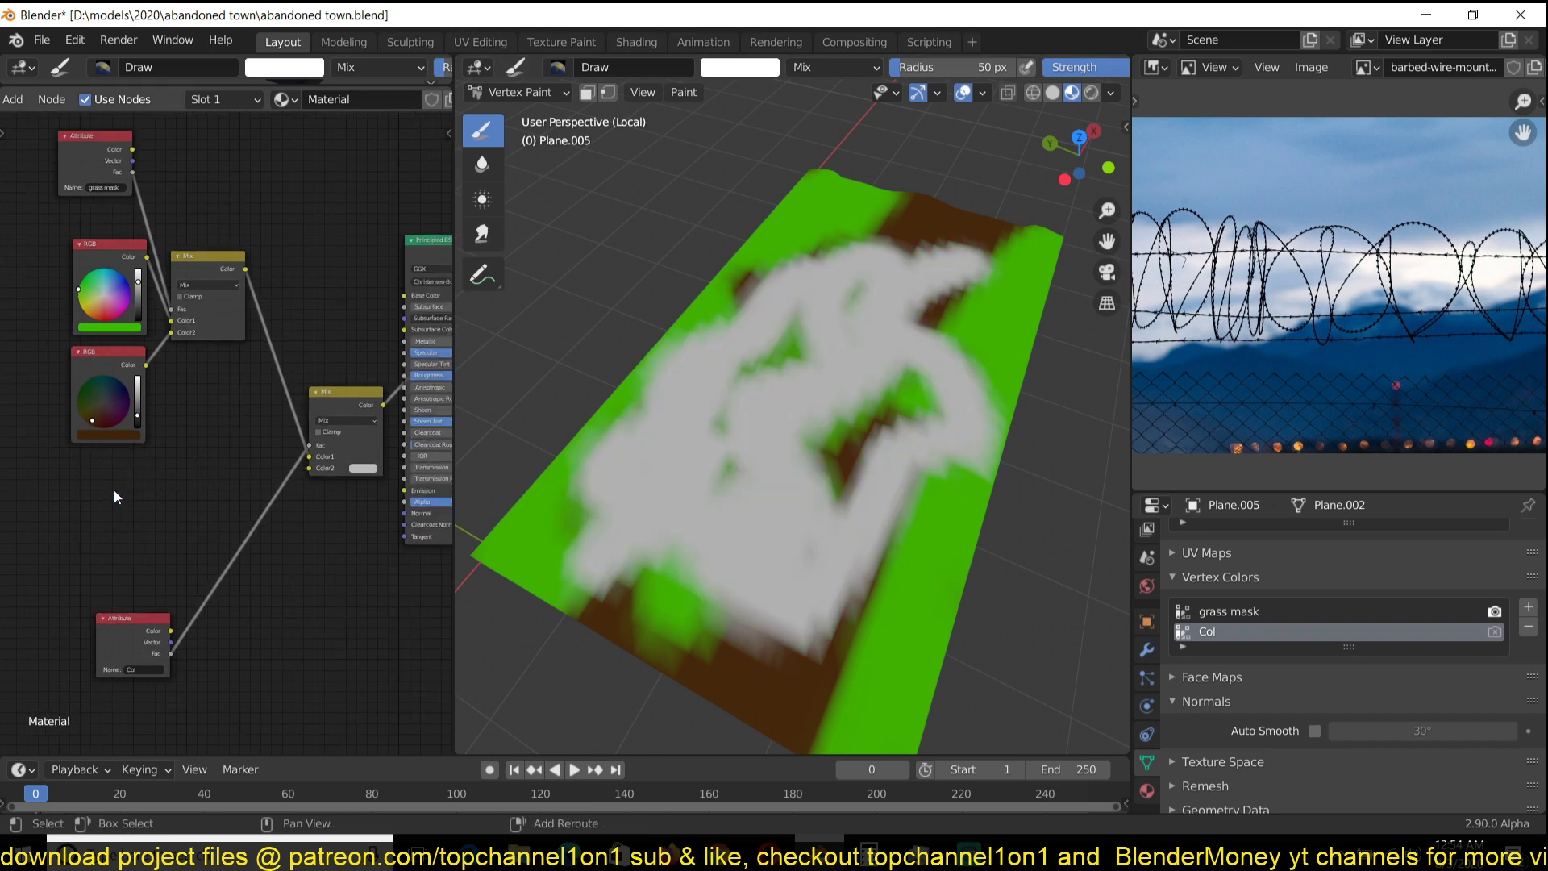
key(shift+a)
mouse_move(73, 550)
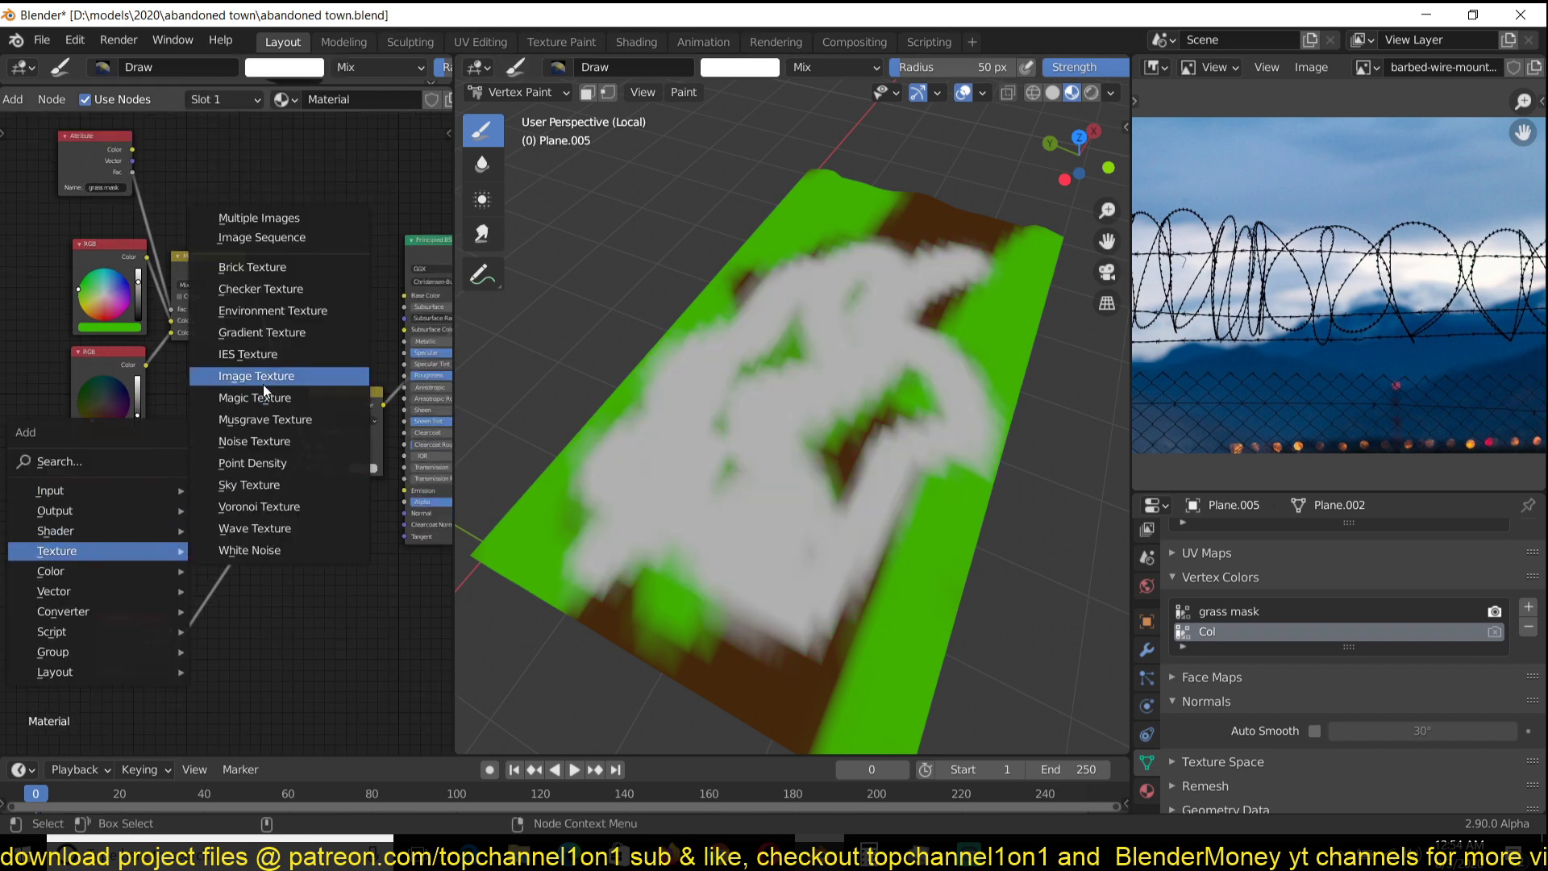
click(263, 384)
click(44, 483)
- Load paper-textures2.jpg from the new textures folder and connect its Color to the second Mix's Color2
click(145, 522)
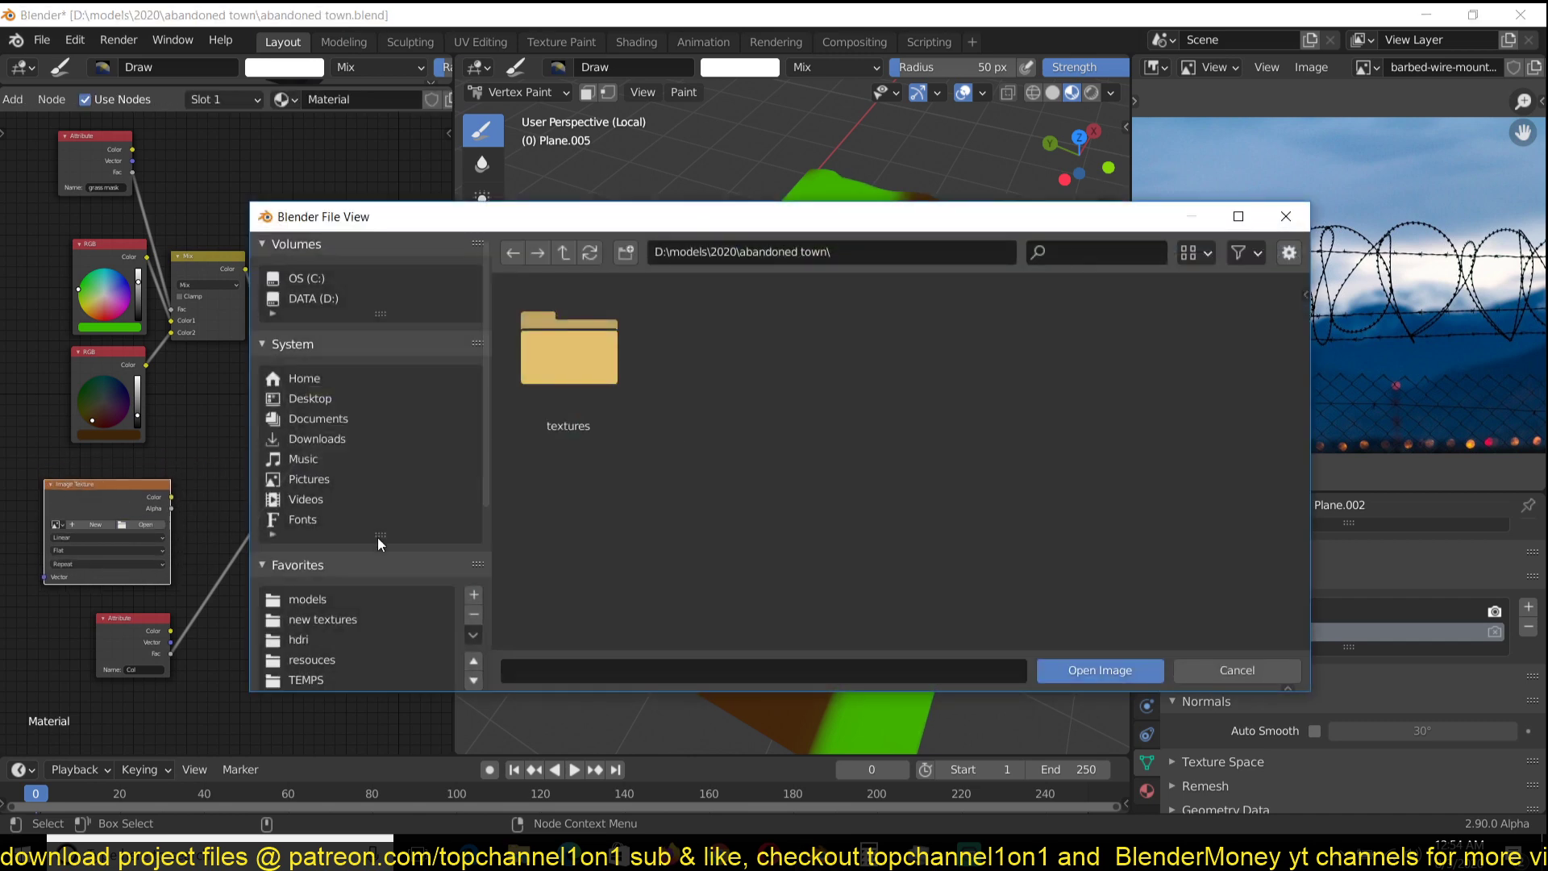
click(361, 600)
click(407, 619)
scroll(692, 584, down, 5)
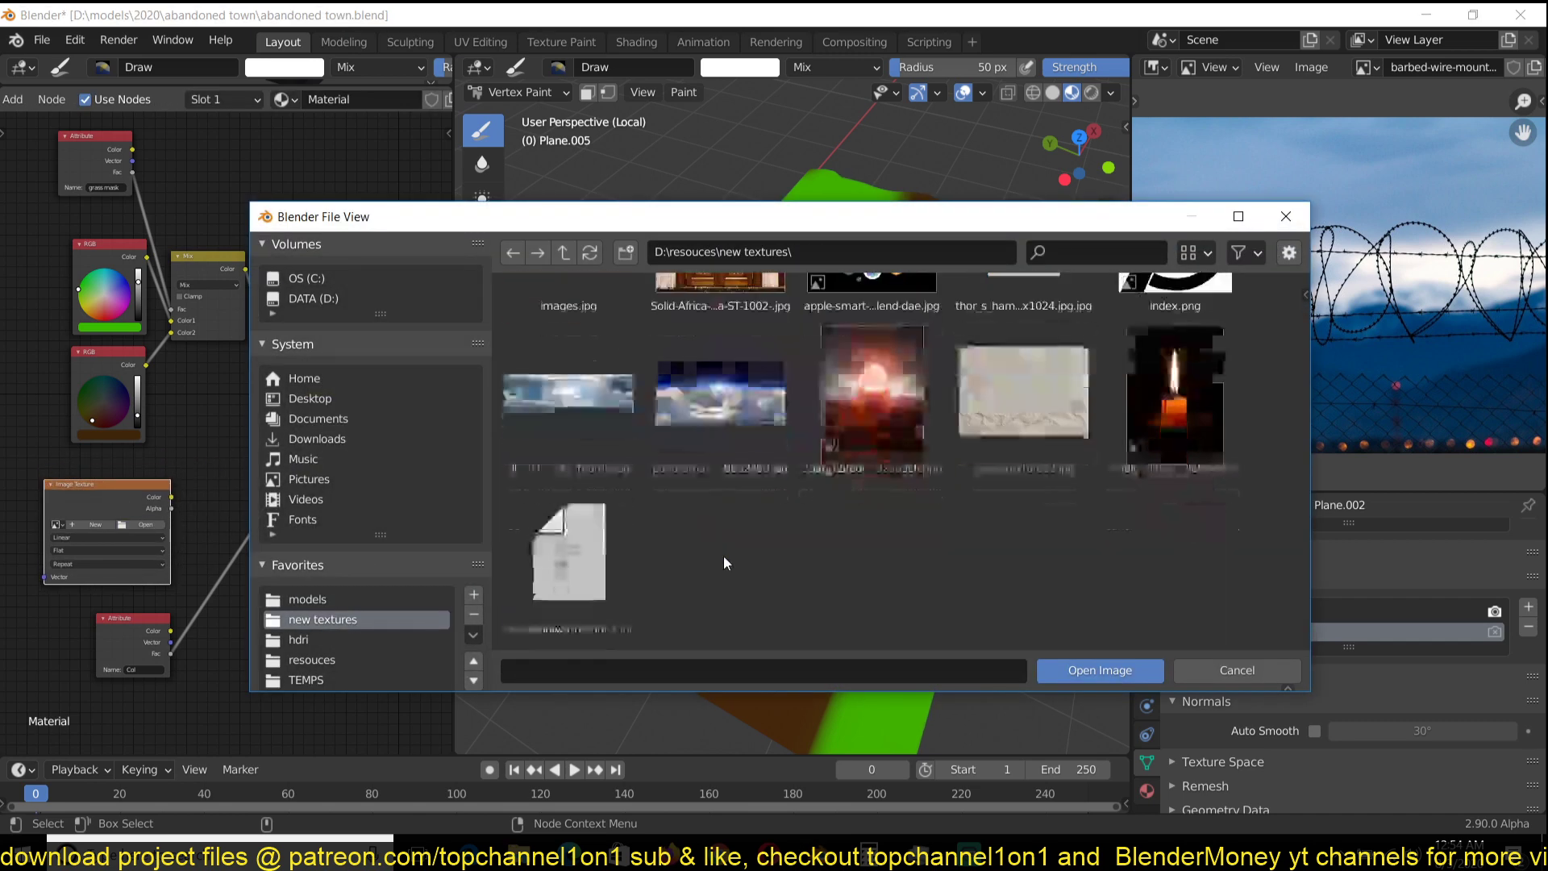
double_click(1040, 391)
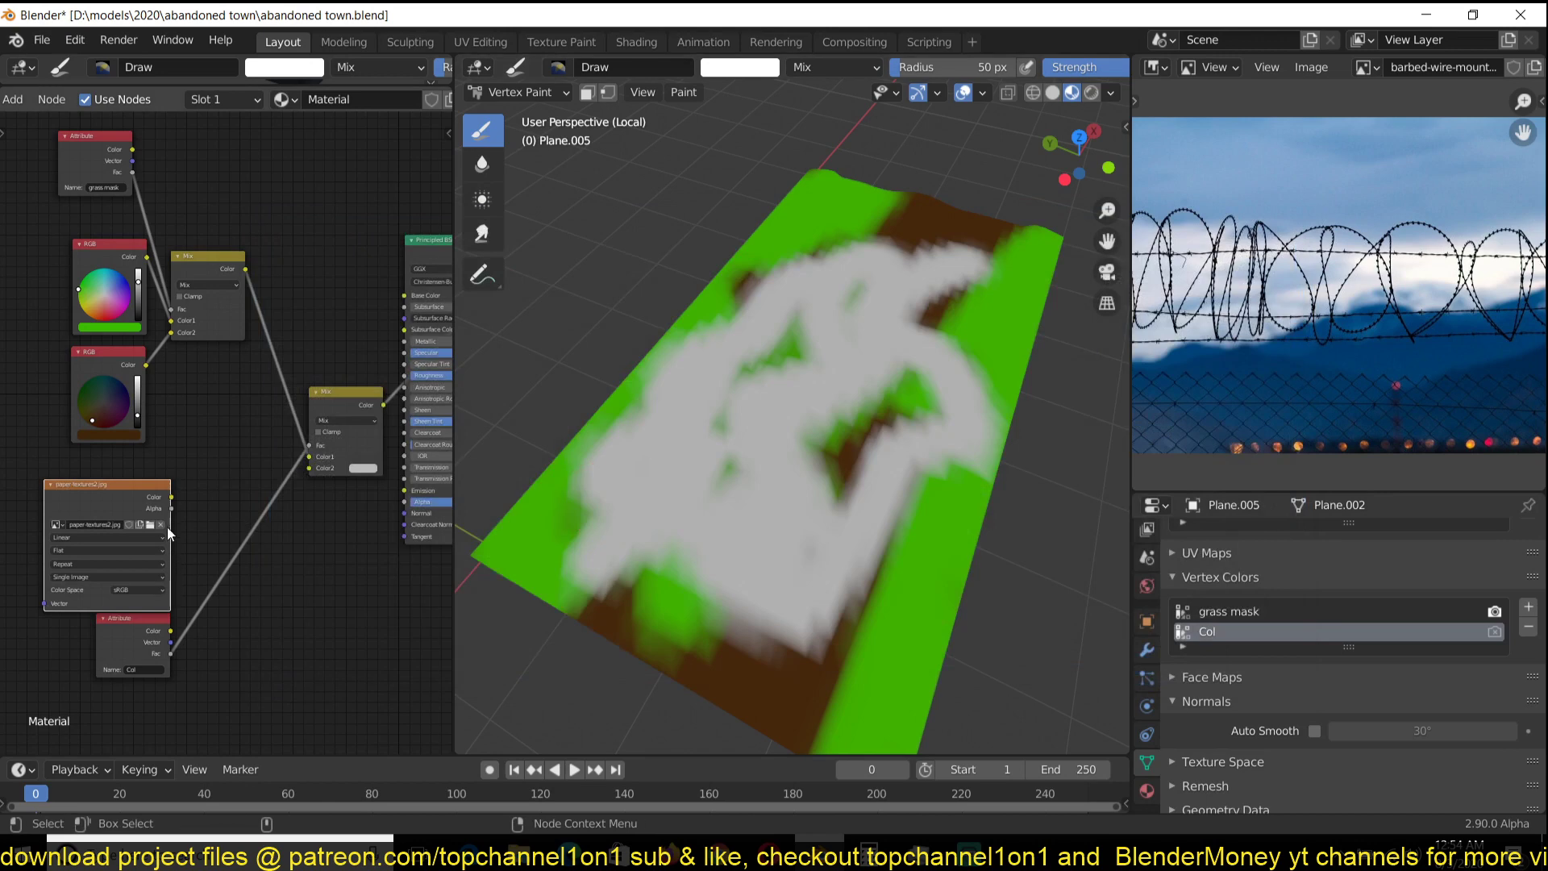
drag(172, 497, 313, 467)
- Paint more of the paper texture over the brown and green gap in the middle of the road
scroll(782, 497, up, 3)
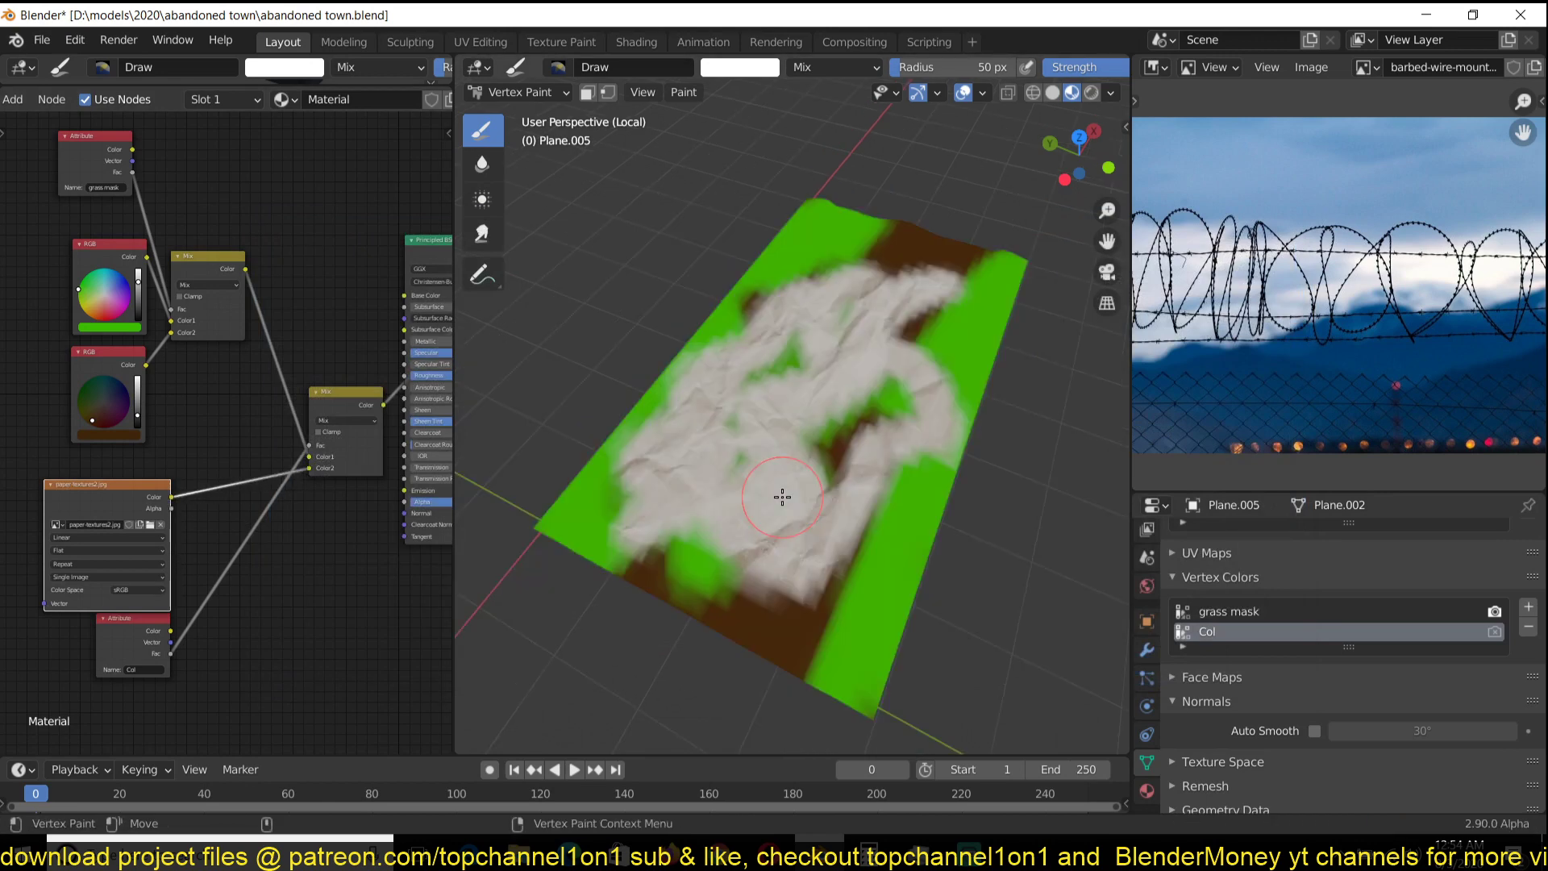
mouse_move(782, 497)
middle_down()
mouse_move(760, 425)
mouse_move(732, 476)
middle_up()
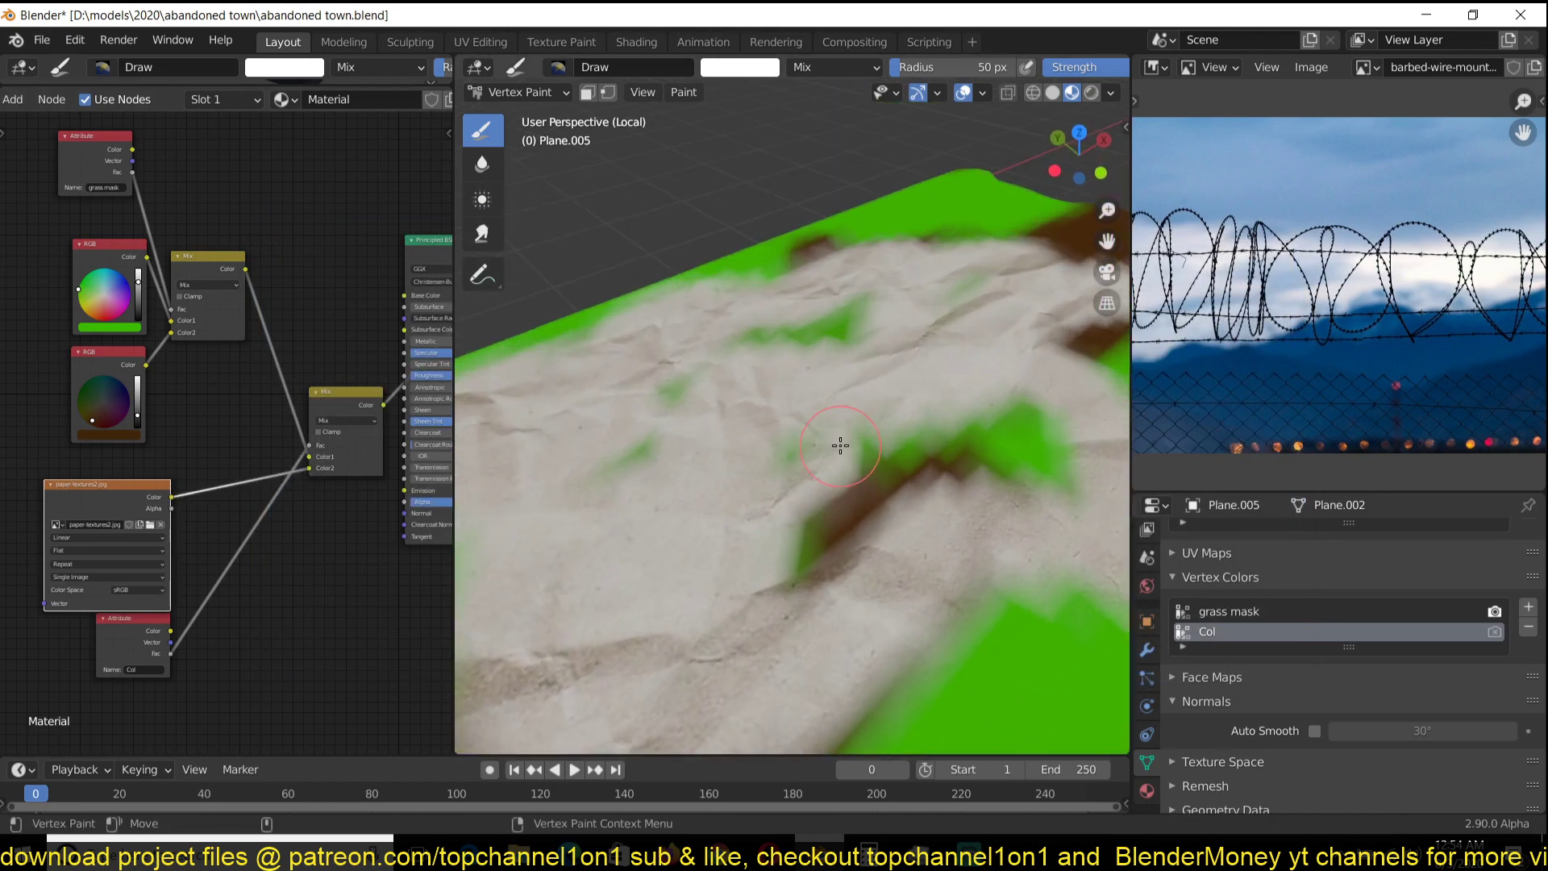
drag(872, 461, 777, 556)
middle_drag(754, 552, 617, 548)
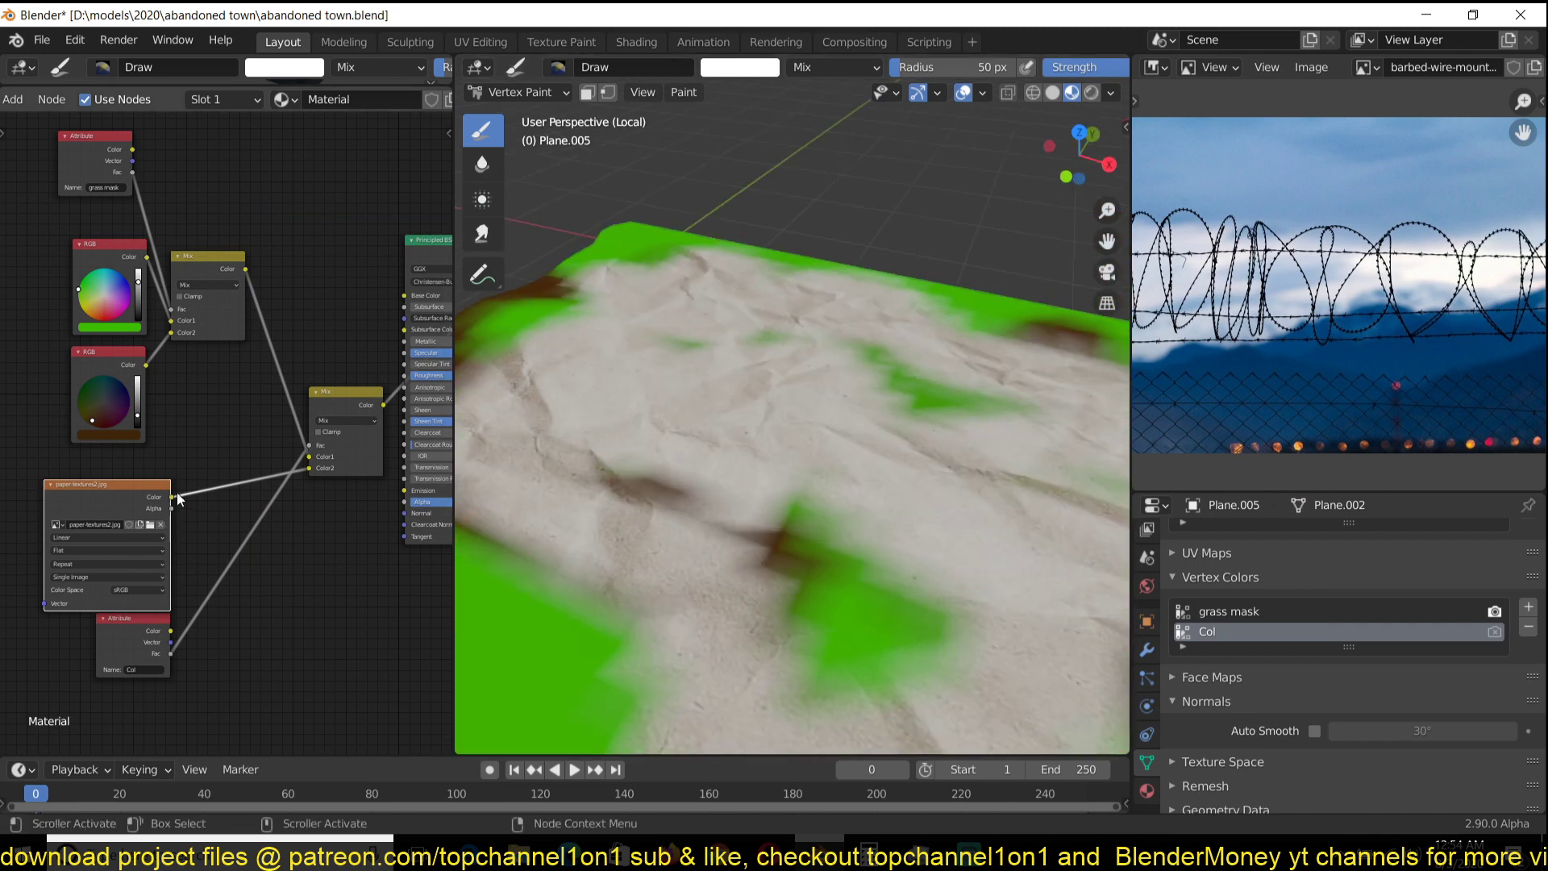
- Duplicate the paper image texture node and delete the brown RGB node
middle_drag(171, 492, 276, 506)
key(shift+d)
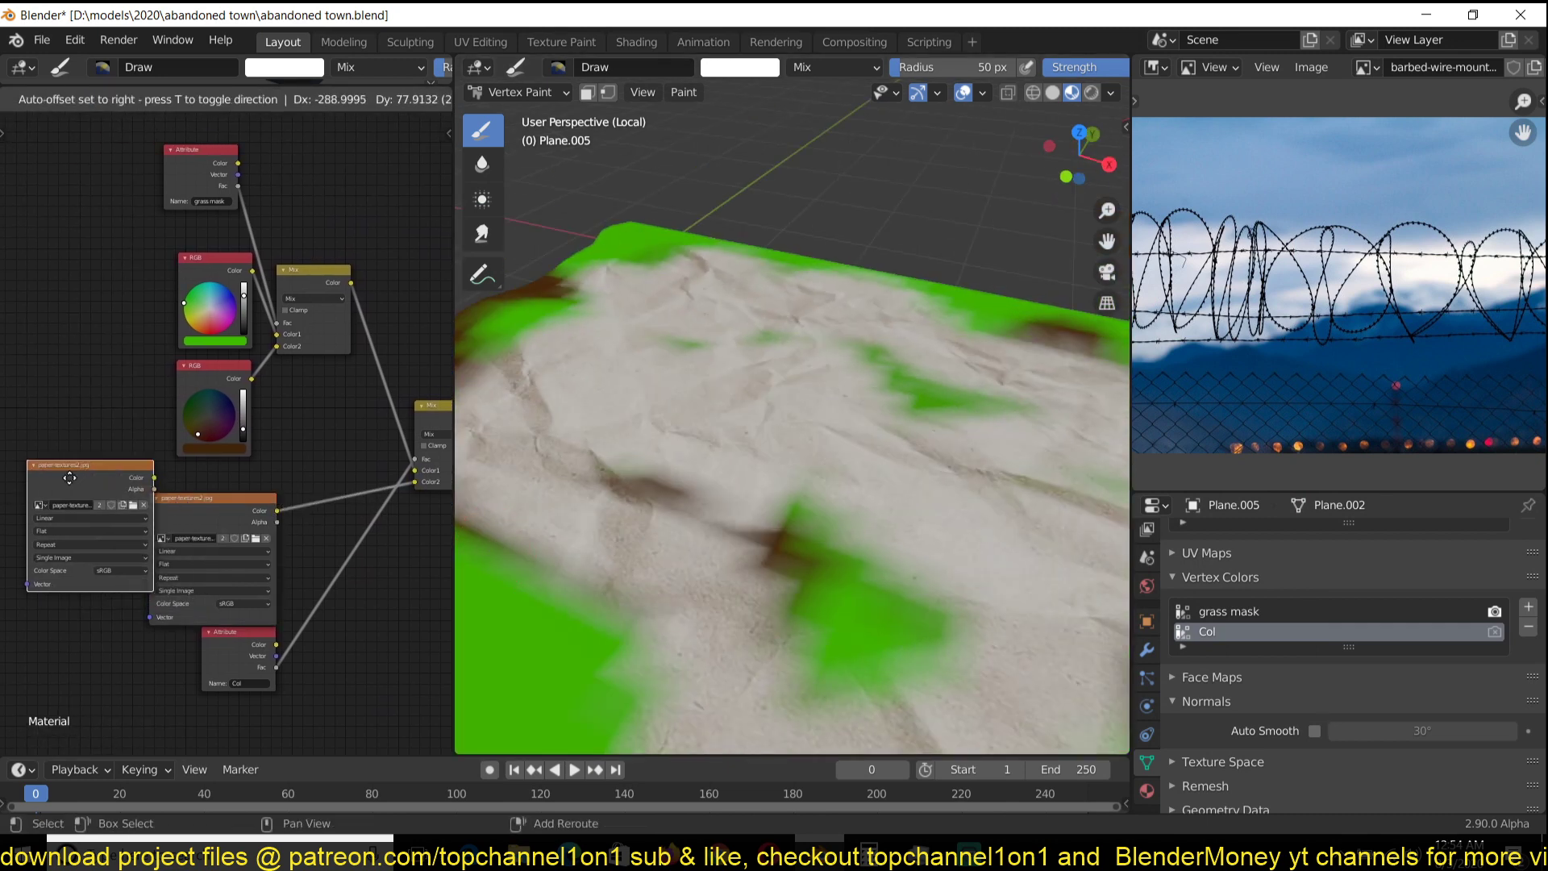
click(58, 431)
click(182, 385)
key(x)
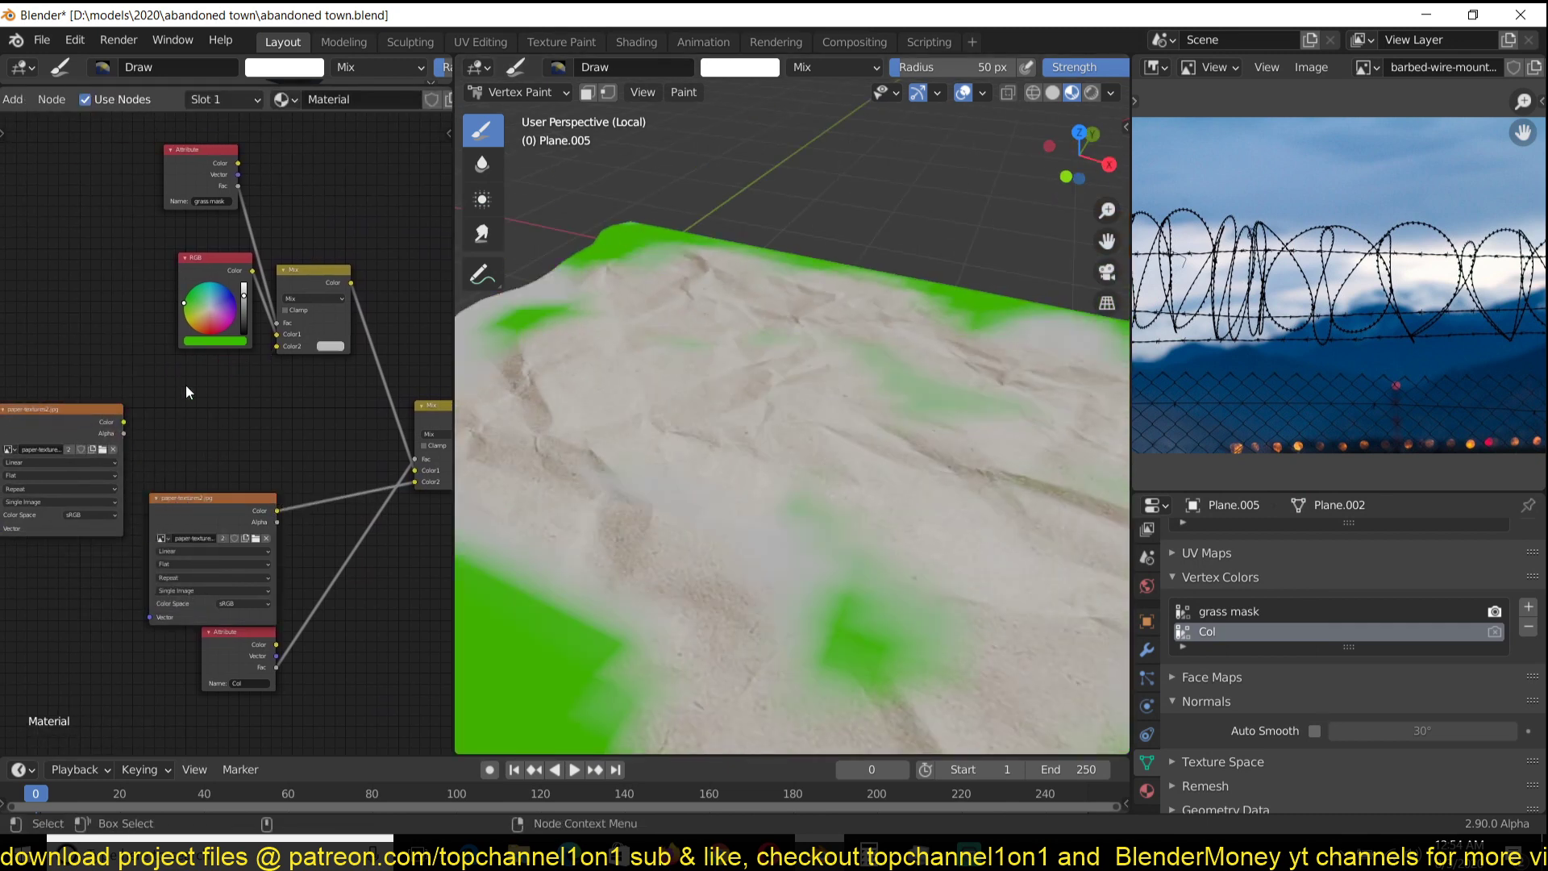
- Load the 2048x2048 tree bark image from the textures folder into the duplicated Image Texture node
click(104, 450)
scroll(655, 564, down, 5)
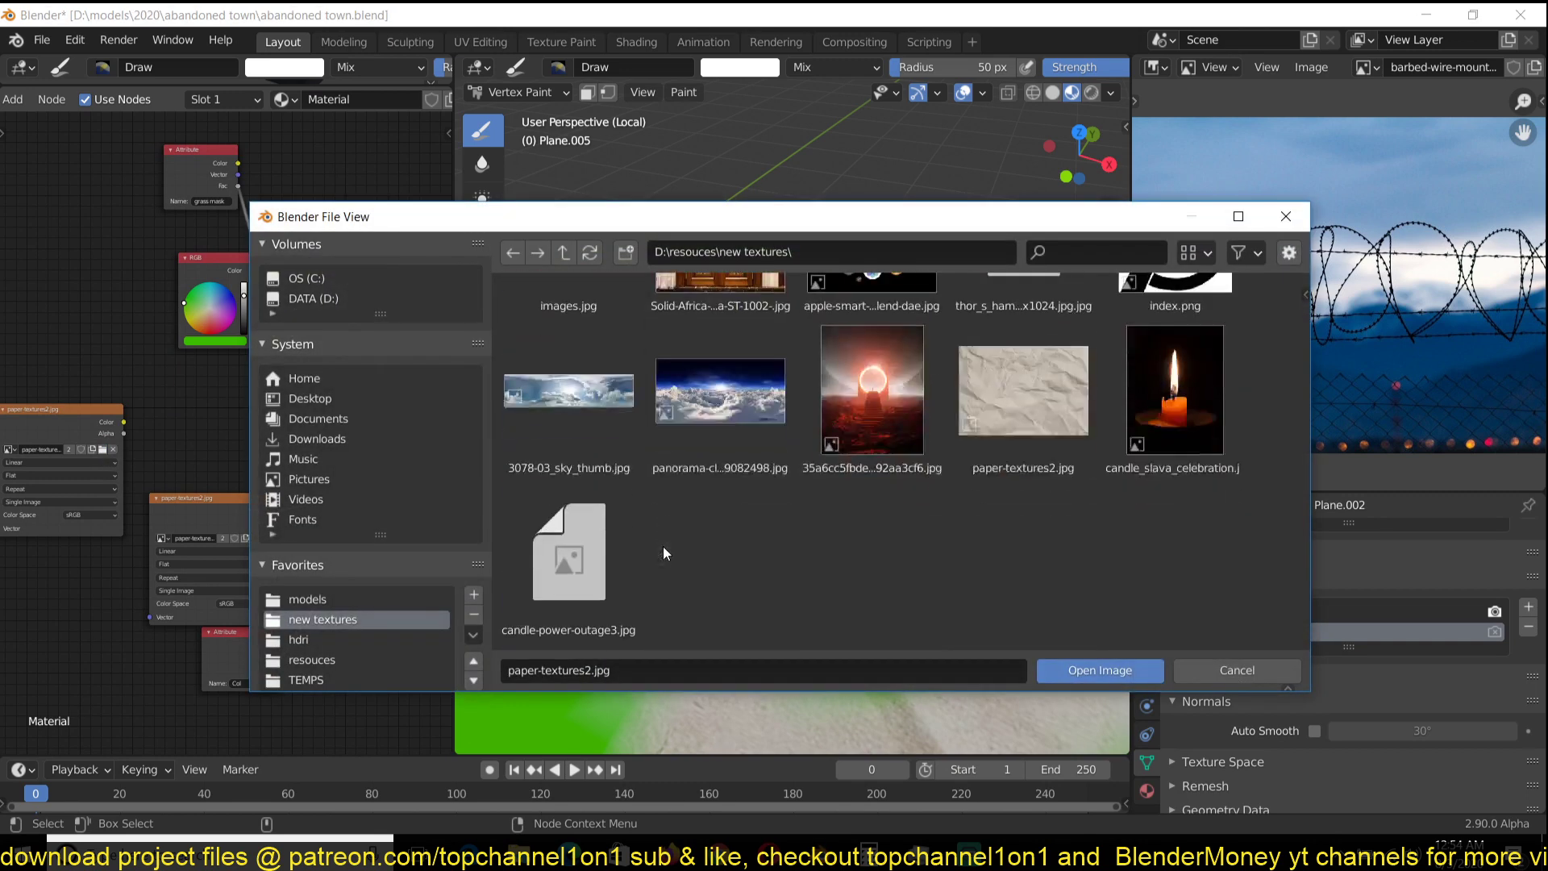
scroll(695, 515, up, 3)
scroll(695, 515, up, 2)
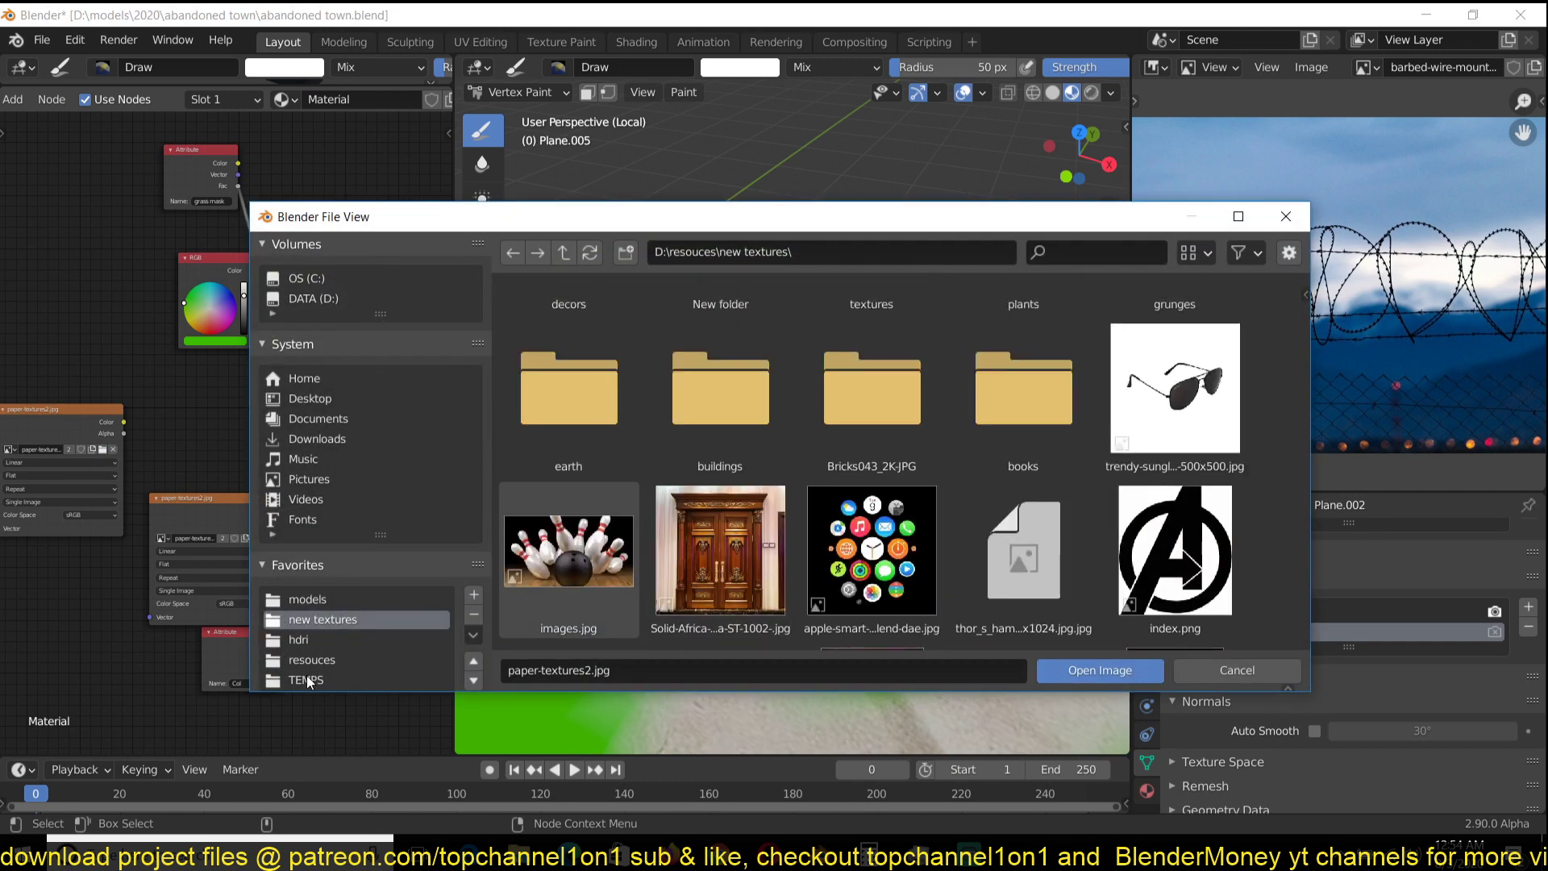
scroll(316, 670, down, 3)
scroll(322, 605, down, 2)
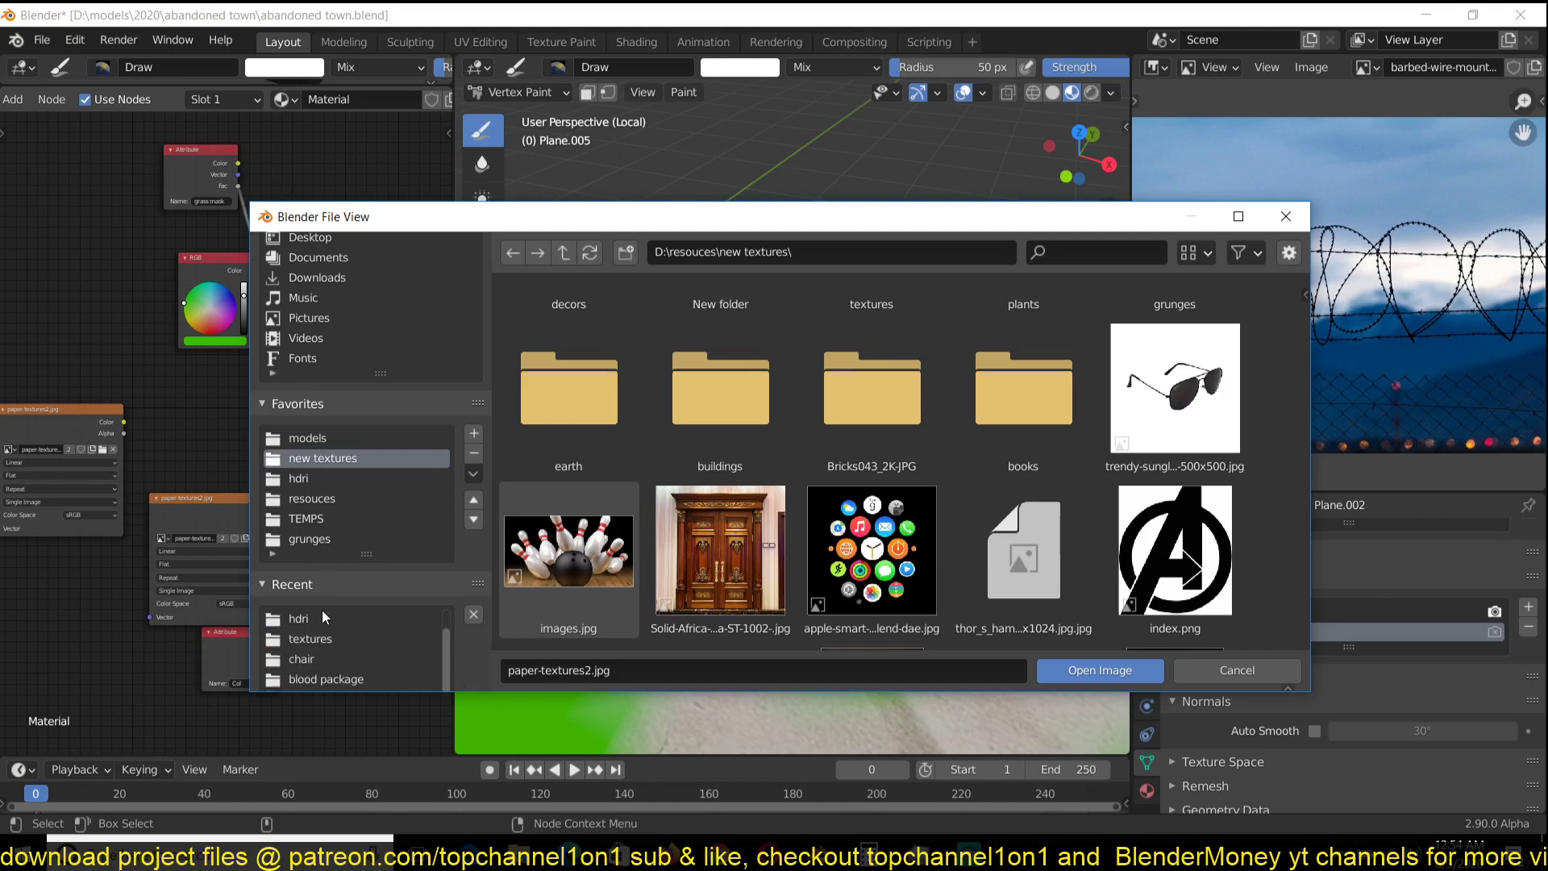
click(319, 638)
scroll(727, 557, down, 6)
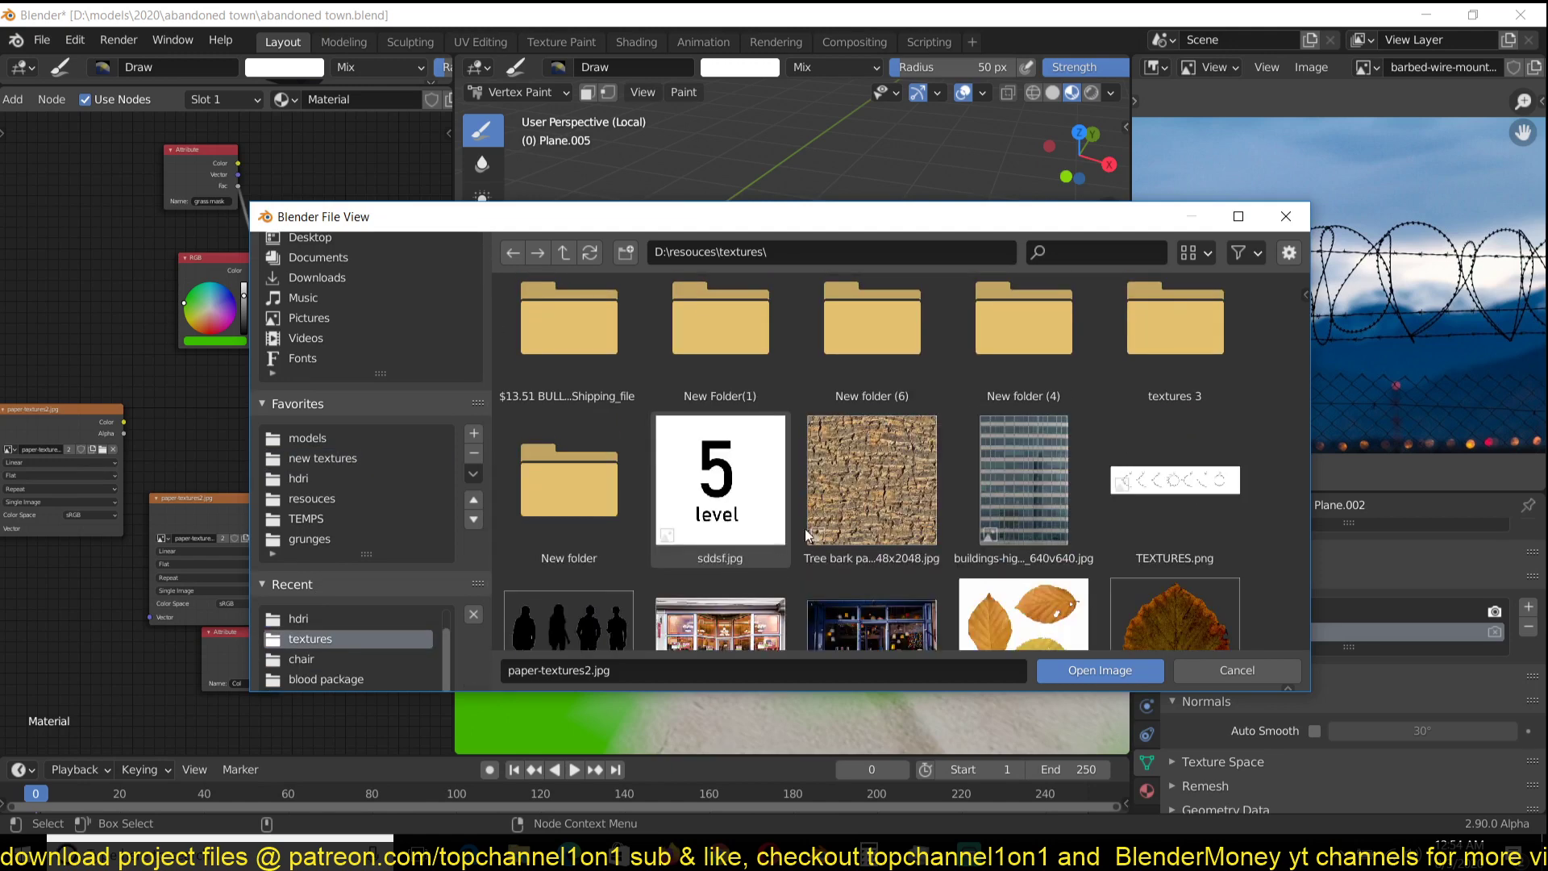
double_click(810, 525)
- Connect the bark texture's Color to the first Mix's Color2 and paint paper texture over the road's near edge
middle_drag(151, 466, 87, 496)
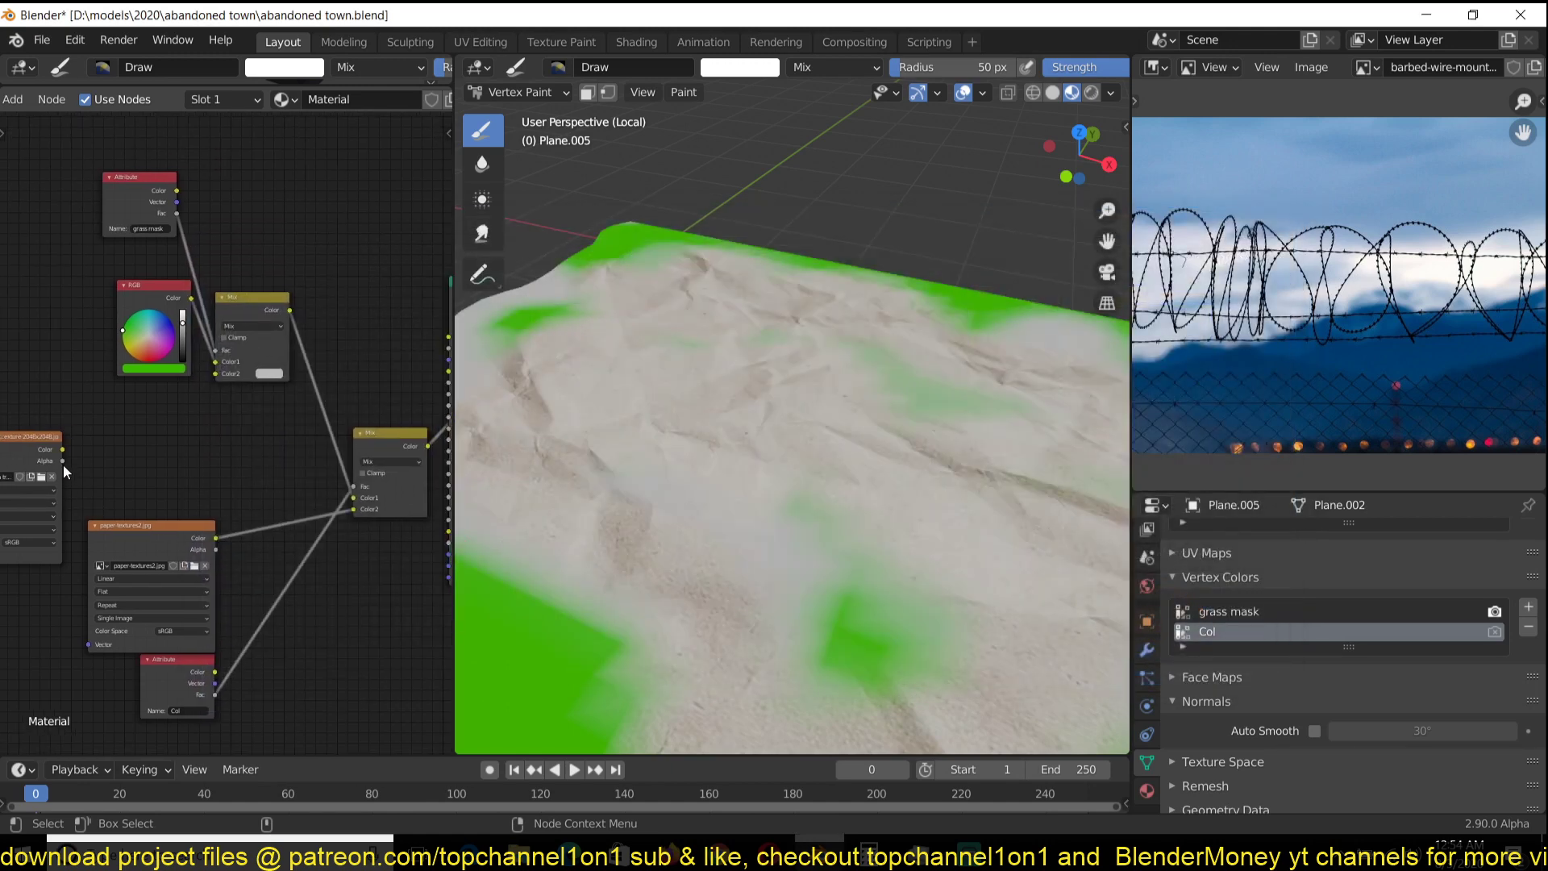
drag(63, 450, 195, 385)
scroll(621, 466, down, 3)
middle_drag(622, 466, 723, 526)
scroll(722, 526, up, 1)
drag(712, 609, 798, 618)
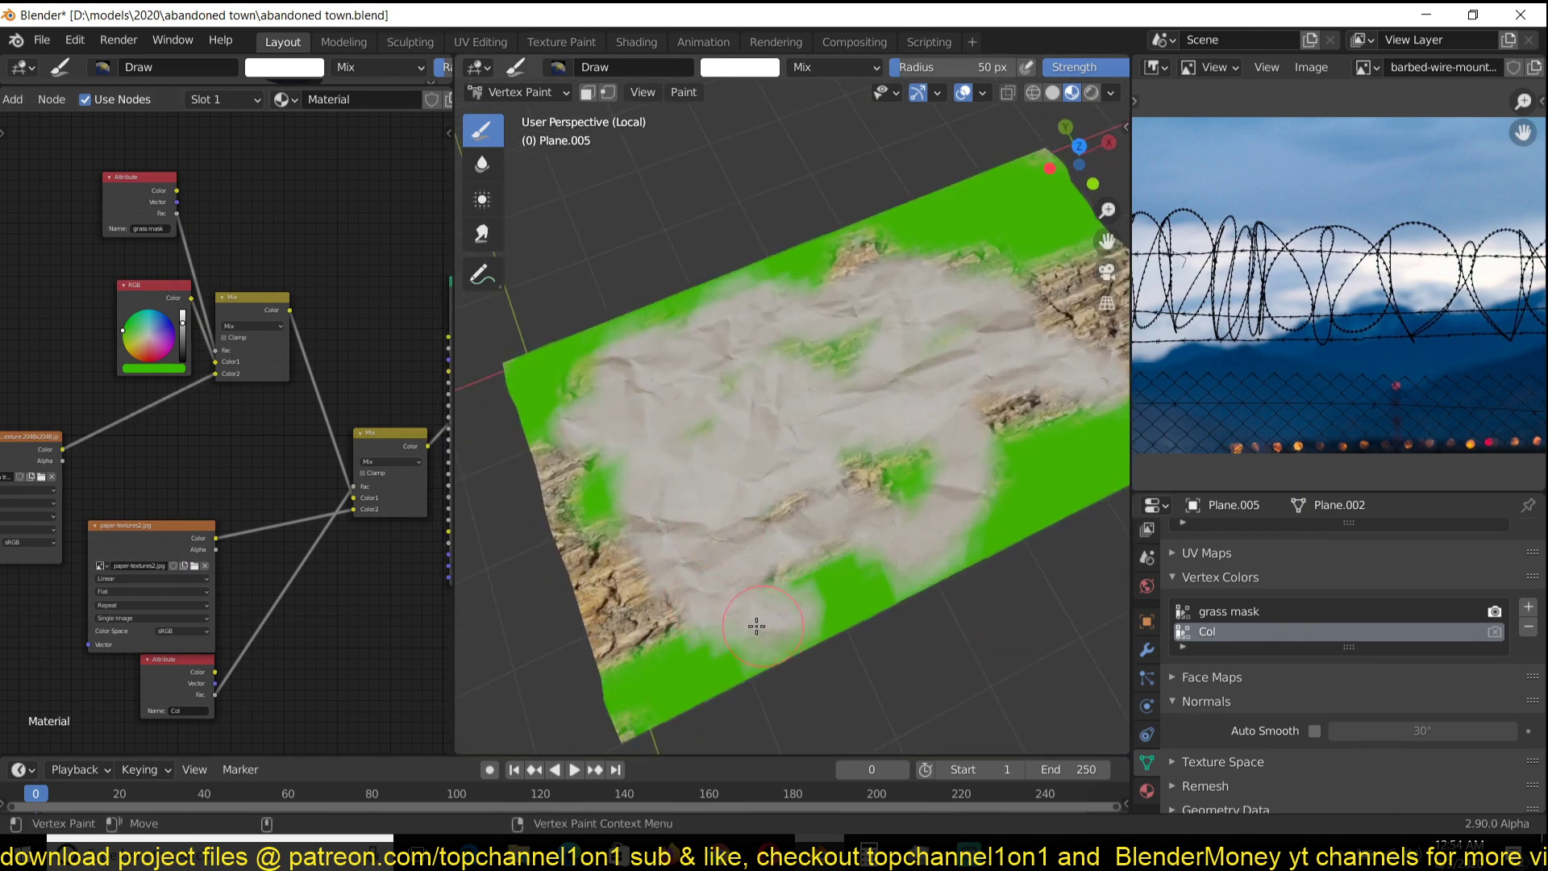
- Make the grass mask layer active and paint bark texture strokes over the green areas along the road's edges
click(1242, 614)
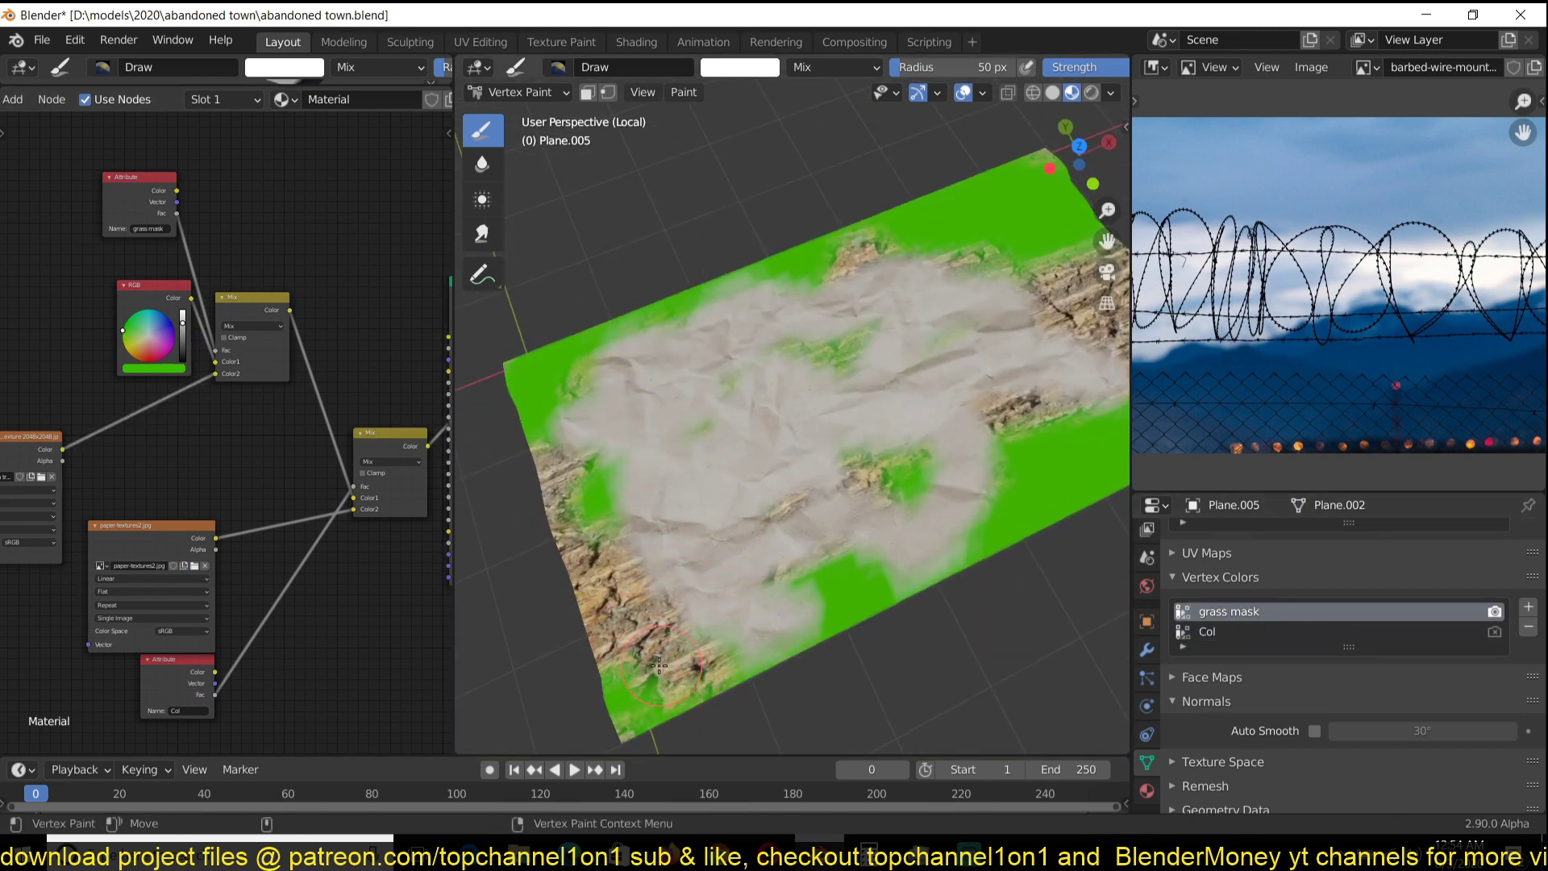
mouse_move(659, 665)
mouse_down()
mouse_move(644, 462)
mouse_move(504, 379)
mouse_move(678, 307)
mouse_move(961, 222)
mouse_up()
mouse_move(1036, 459)
mouse_down()
mouse_move(986, 495)
mouse_move(960, 567)
mouse_up()
middle_drag(955, 565, 777, 506)
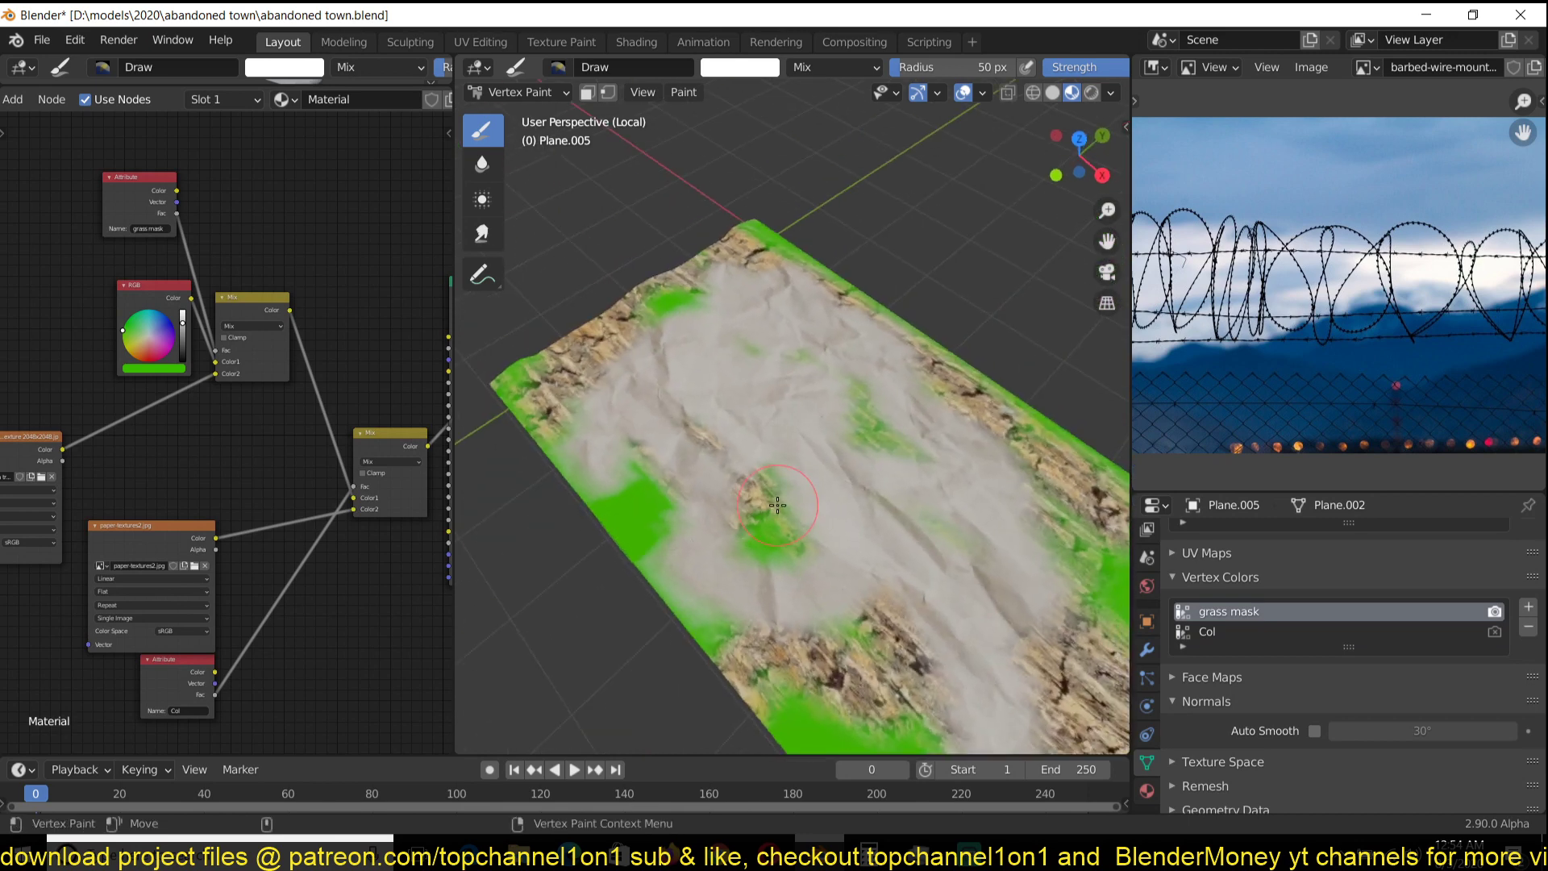
- Return to Object Mode, delete the painted test plane and exit the local view
middle_drag(903, 670, 772, 583)
middle_drag(562, 553, 698, 532)
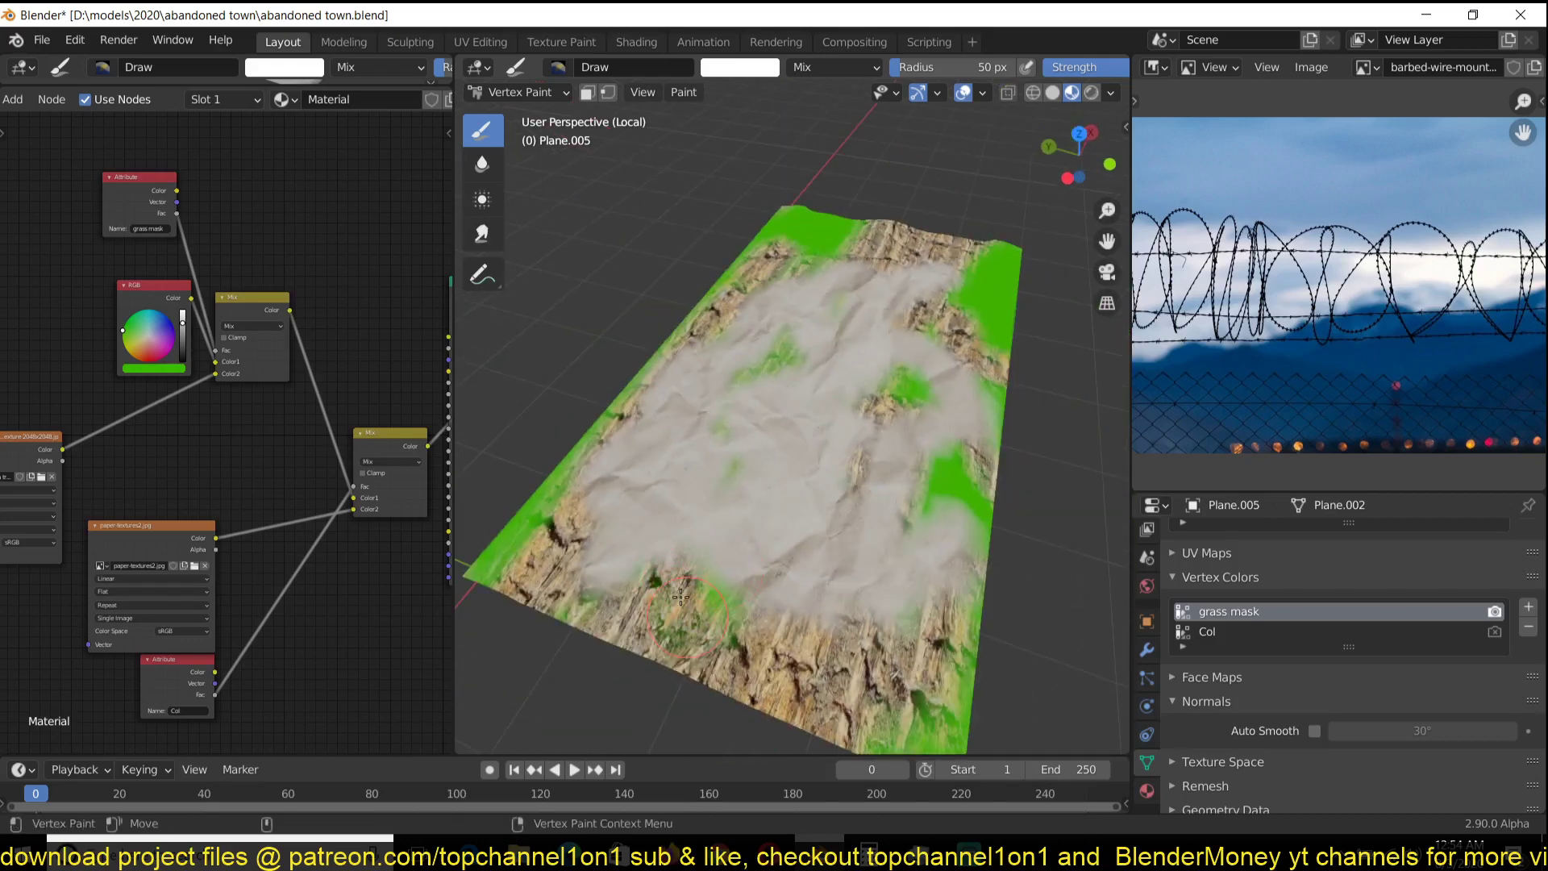
mouse_move(570, 398)
middle_down()
mouse_move(691, 432)
mouse_move(542, 457)
mouse_move(679, 388)
mouse_move(709, 484)
middle_up()
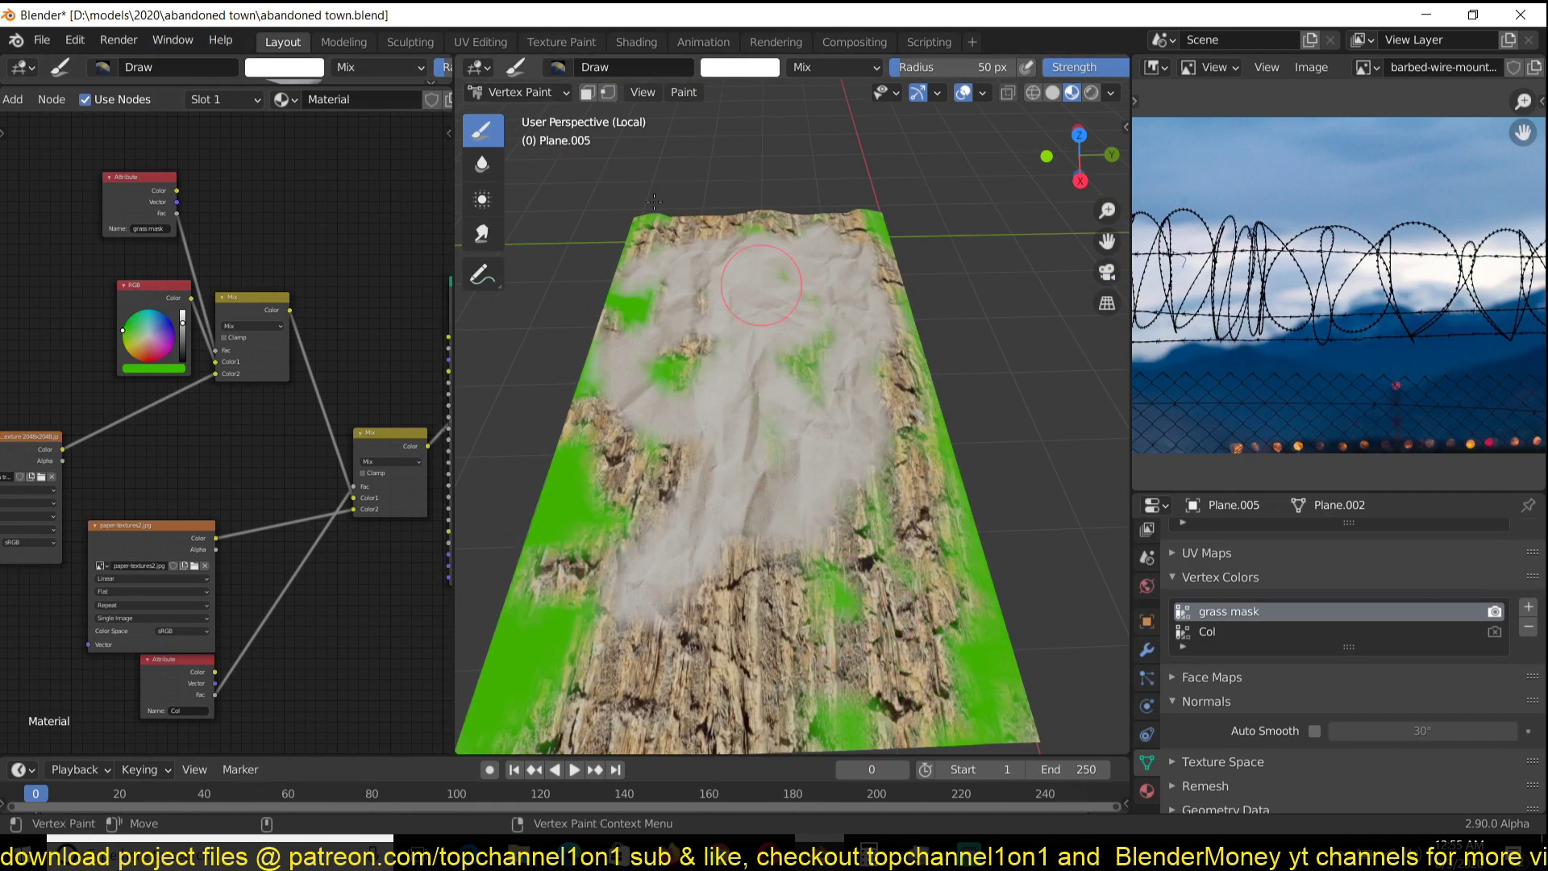
click(516, 92)
click(506, 113)
key(Delete)
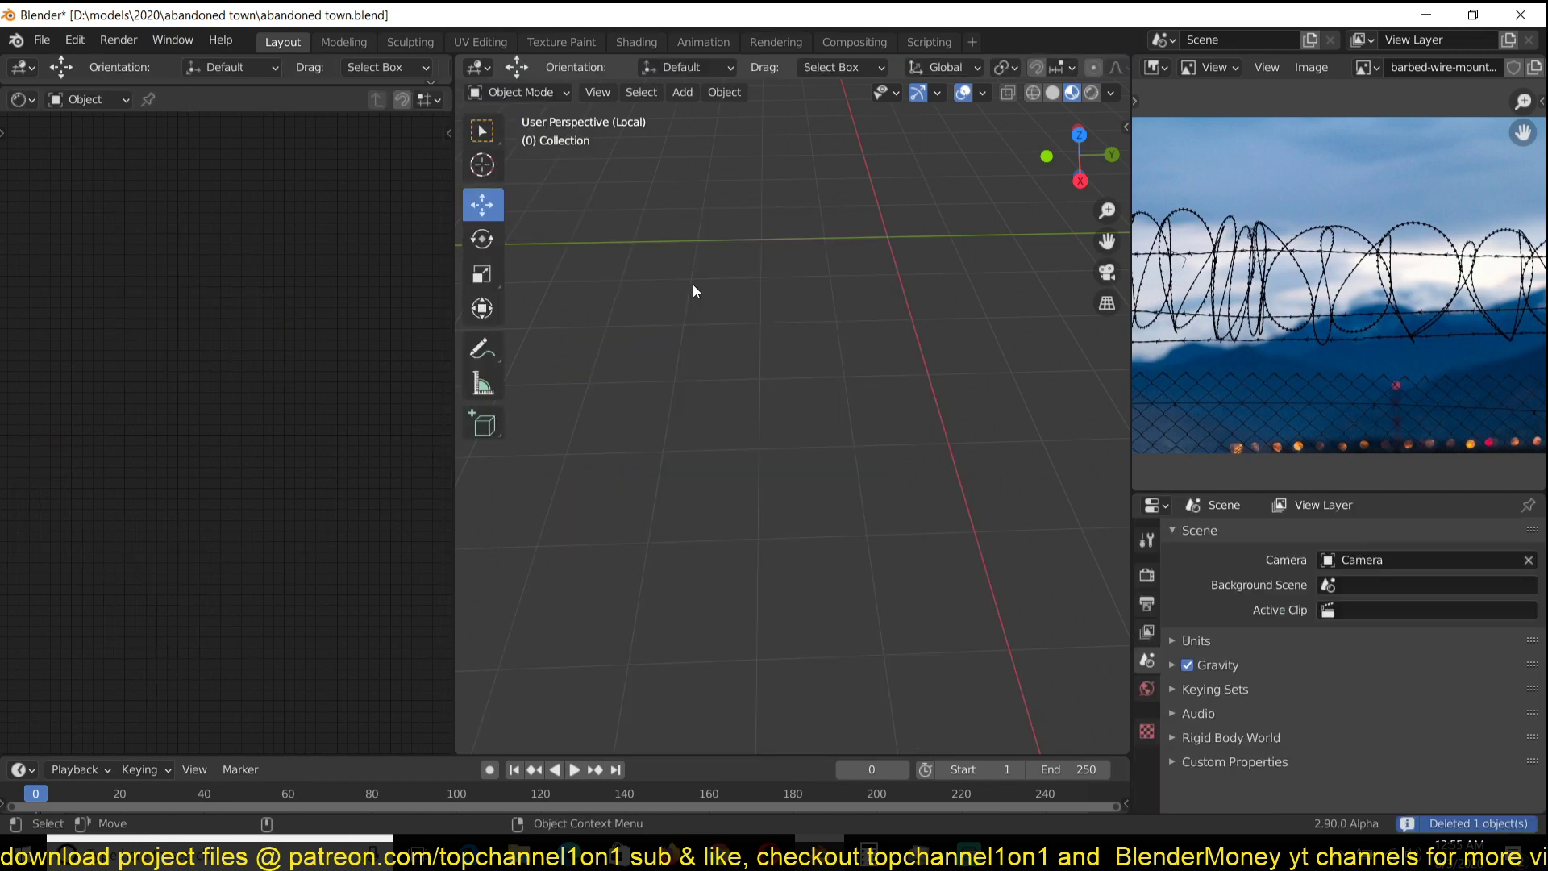
key(KP_Divide)
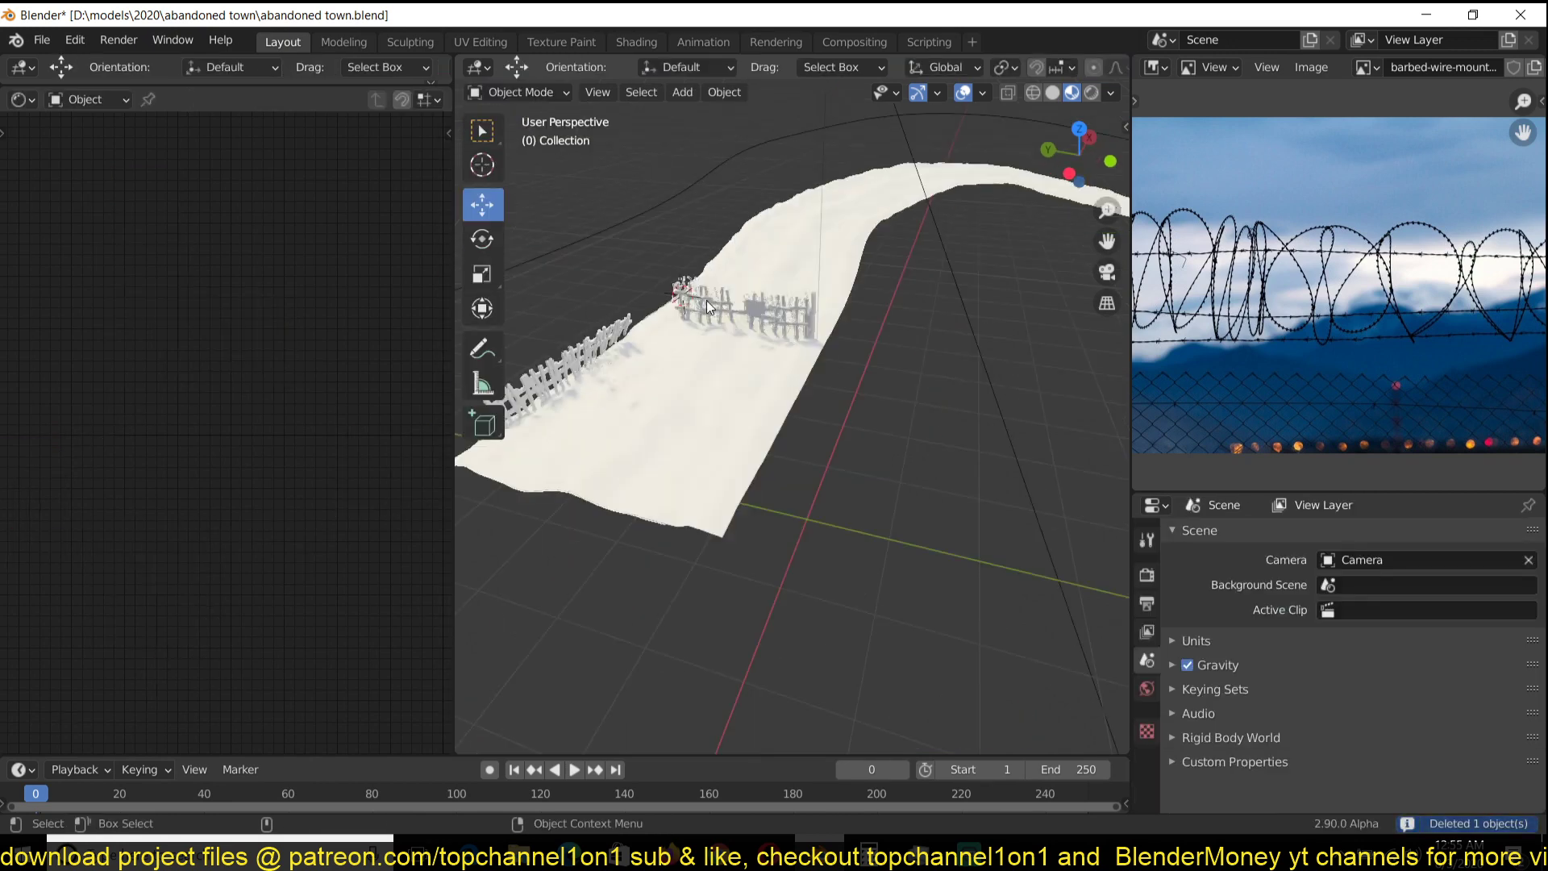
- Select the curved road, turn off viewport display of its Array, Curve and Displace modifiers, and isolate it in local view
click(732, 390)
scroll(732, 444, up, 5)
shift+middle_drag(732, 443, 941, 452)
scroll(941, 452, down, 5)
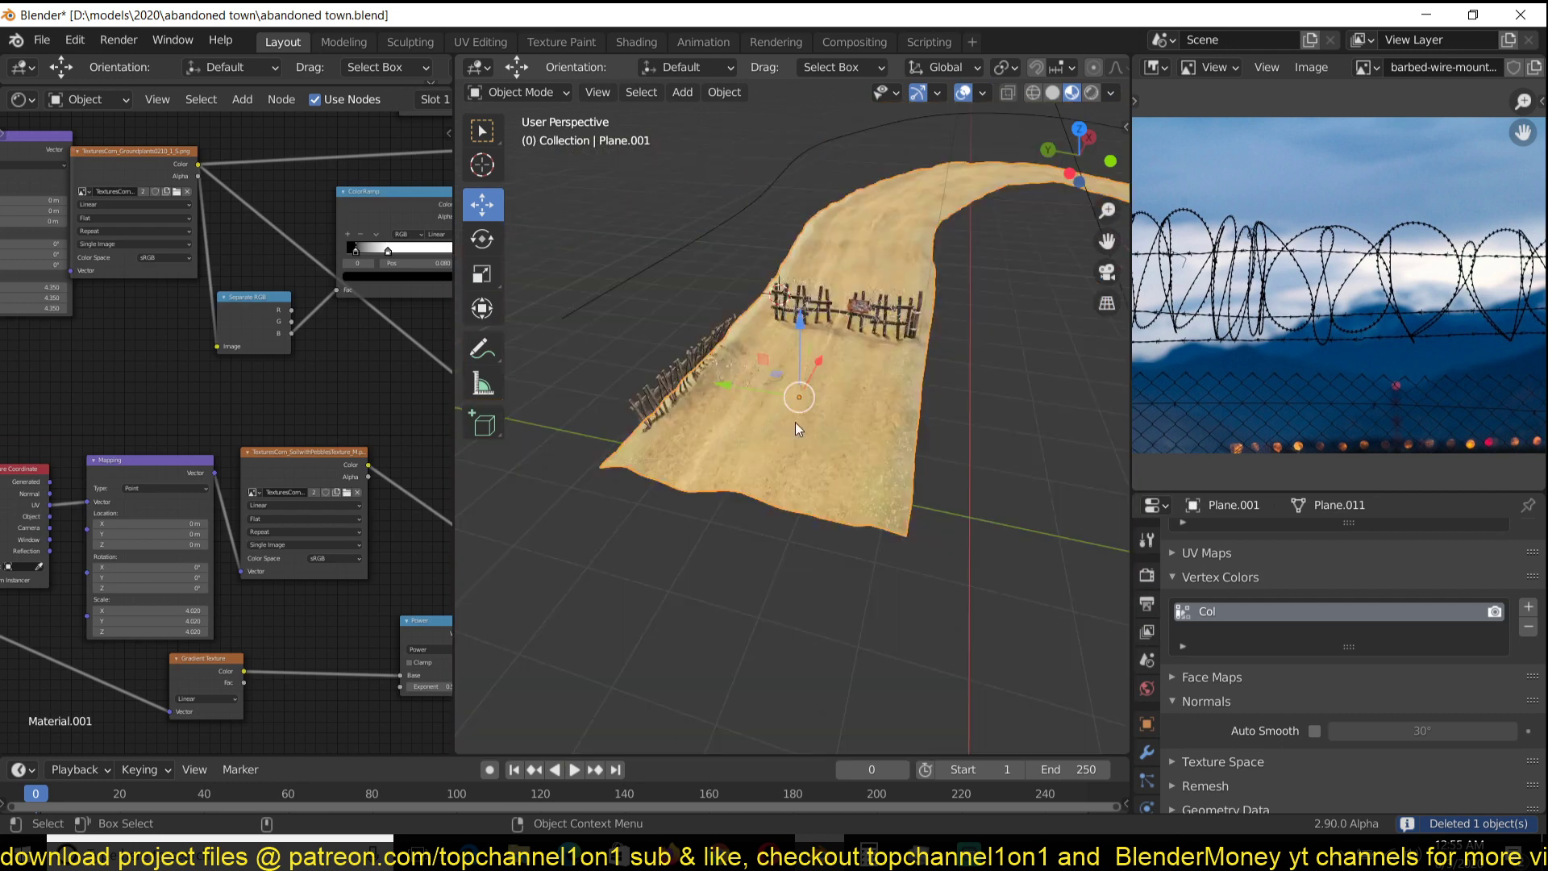
middle_drag(795, 422, 811, 432)
click(1146, 752)
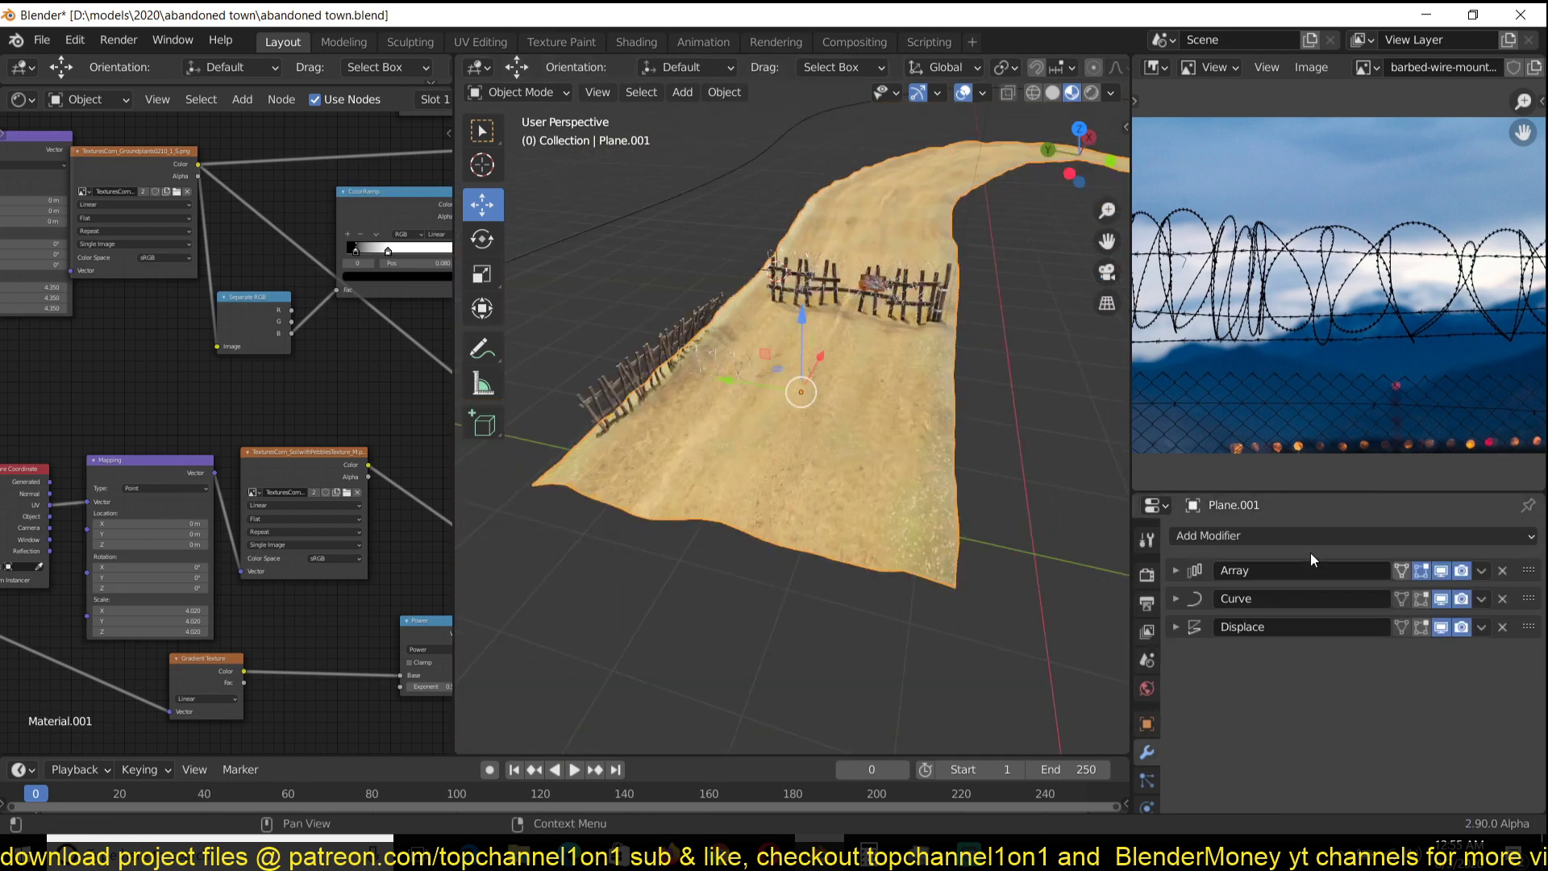
drag(1443, 569, 1443, 627)
middle_drag(941, 477, 748, 451)
key(KP_Divide)
scroll(847, 507, up, 6)
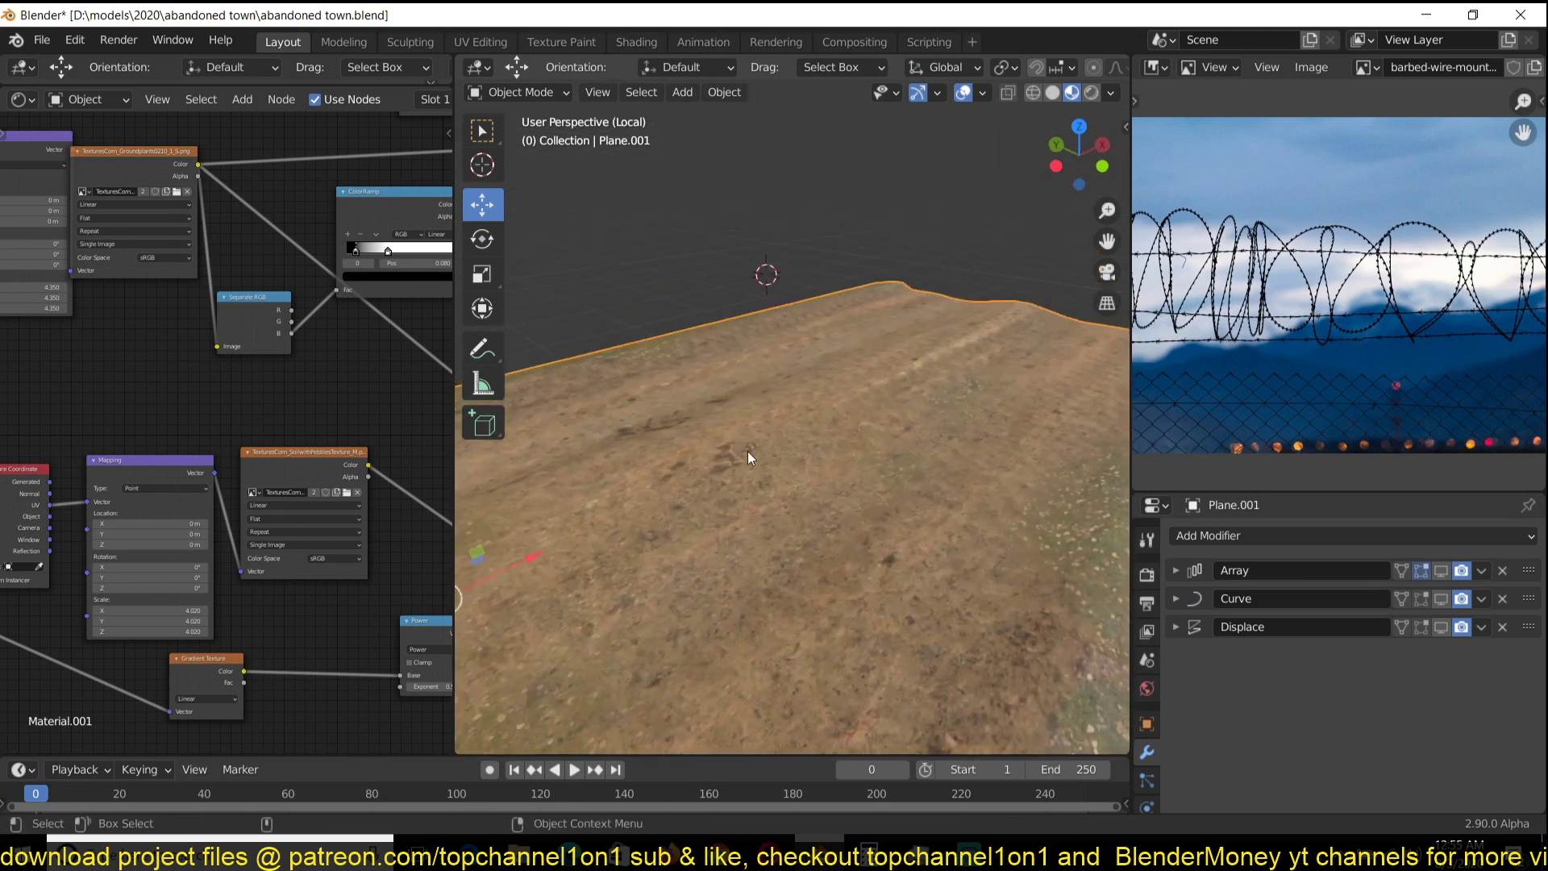
- Preview the Col Attribute node's Fac output on the road segment and show its vertex color layers
scroll(110, 306, down, 2)
middle_drag(142, 359, 177, 505)
scroll(233, 440, down, 1)
middle_drag(278, 434, 261, 482)
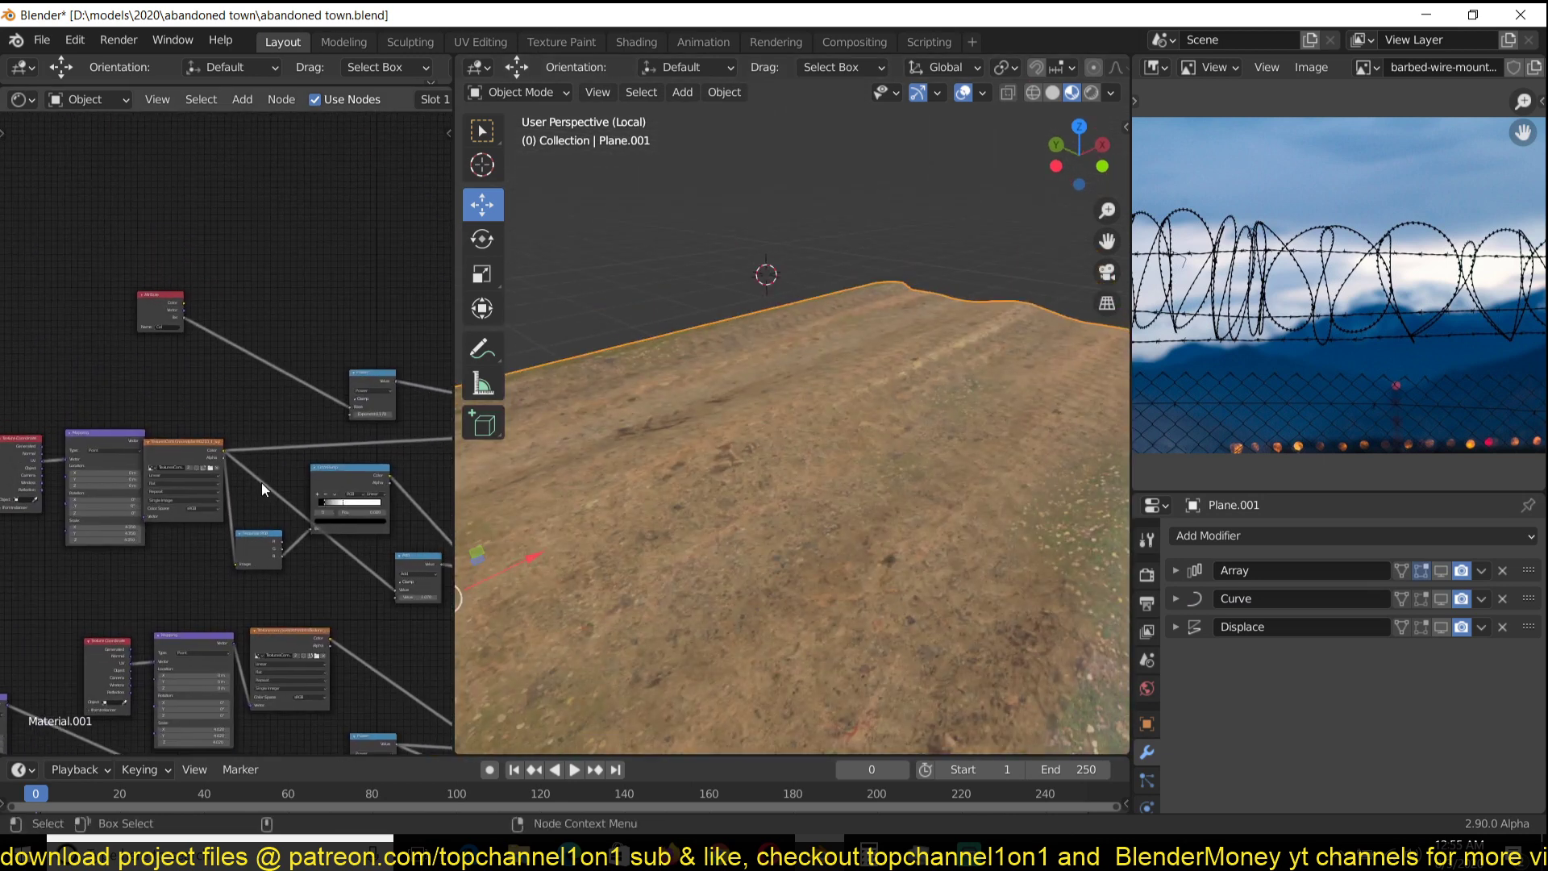
scroll(228, 426, up, 4)
scroll(152, 286, up, 2)
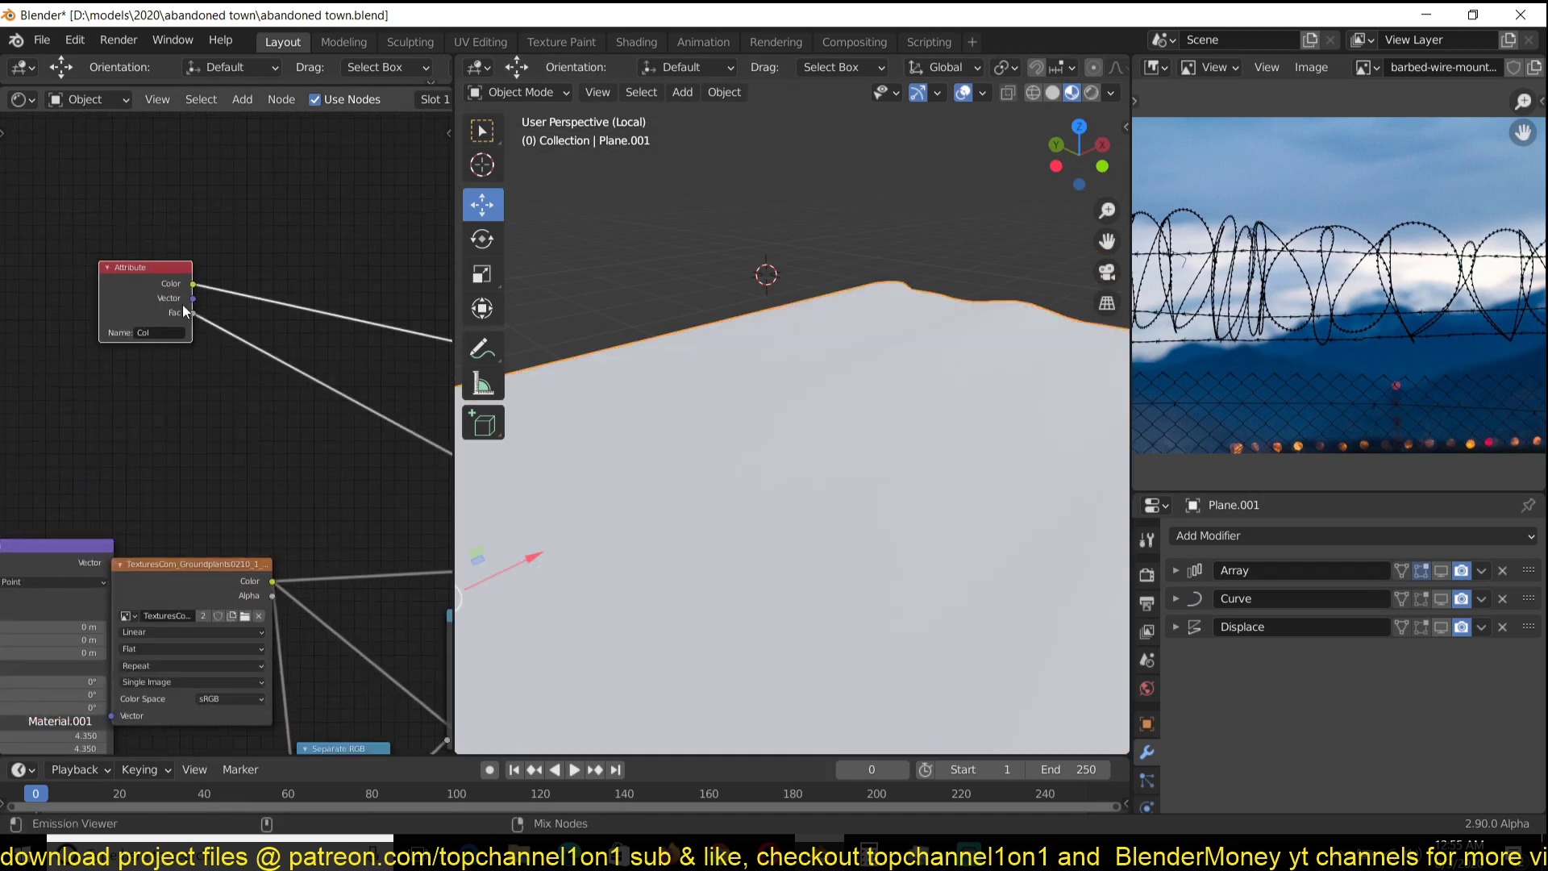
ctrl+shift+click(184, 312)
ctrl+shift+click(185, 312)
scroll(798, 417, down, 4)
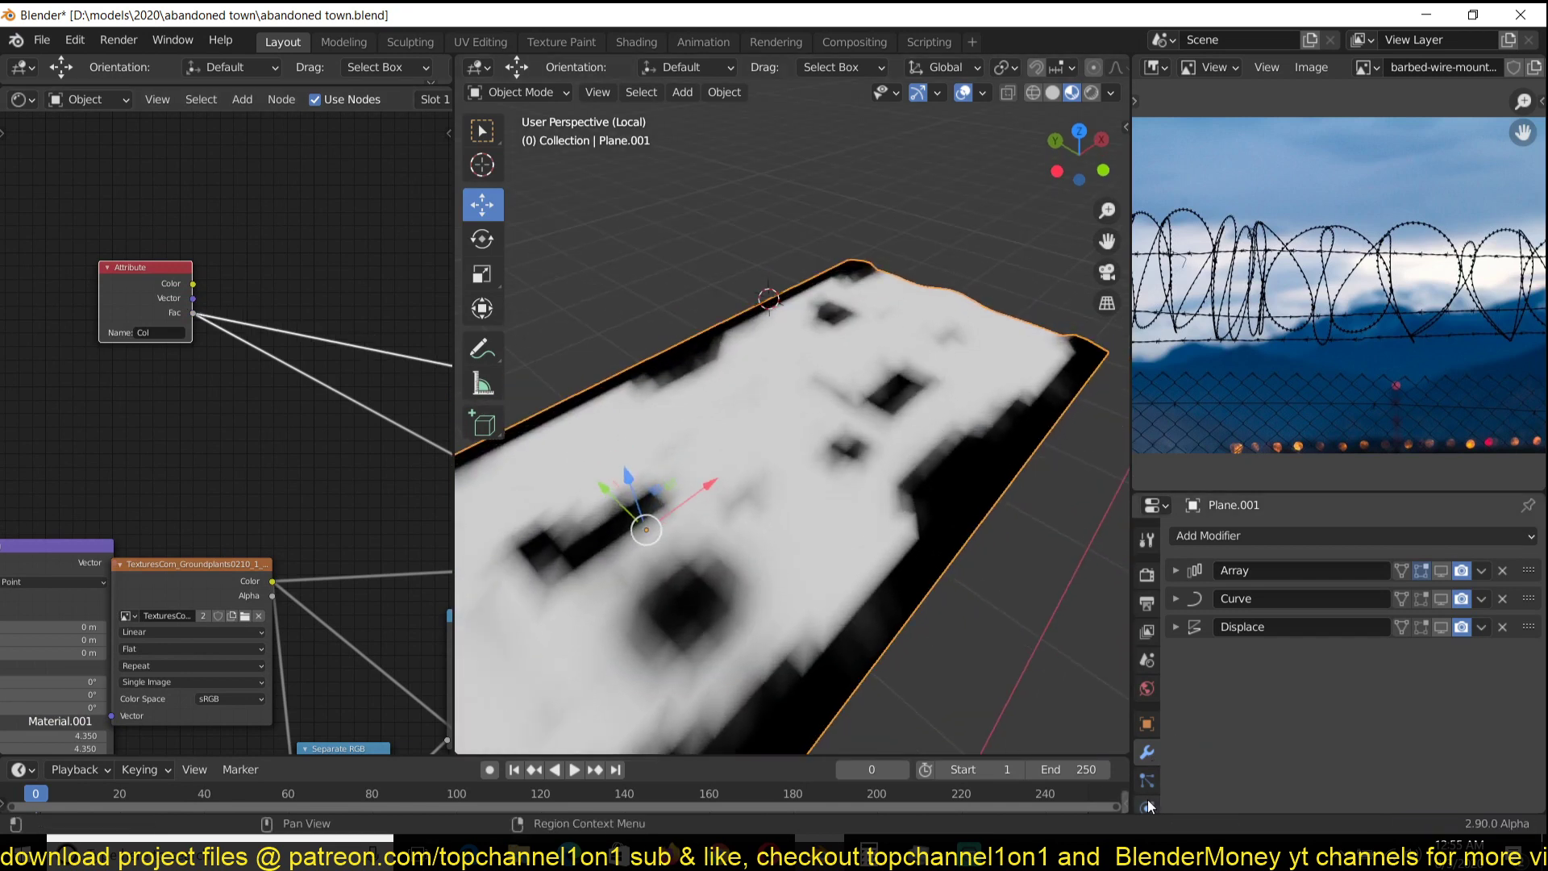
scroll(1148, 806, down, 3)
click(1147, 728)
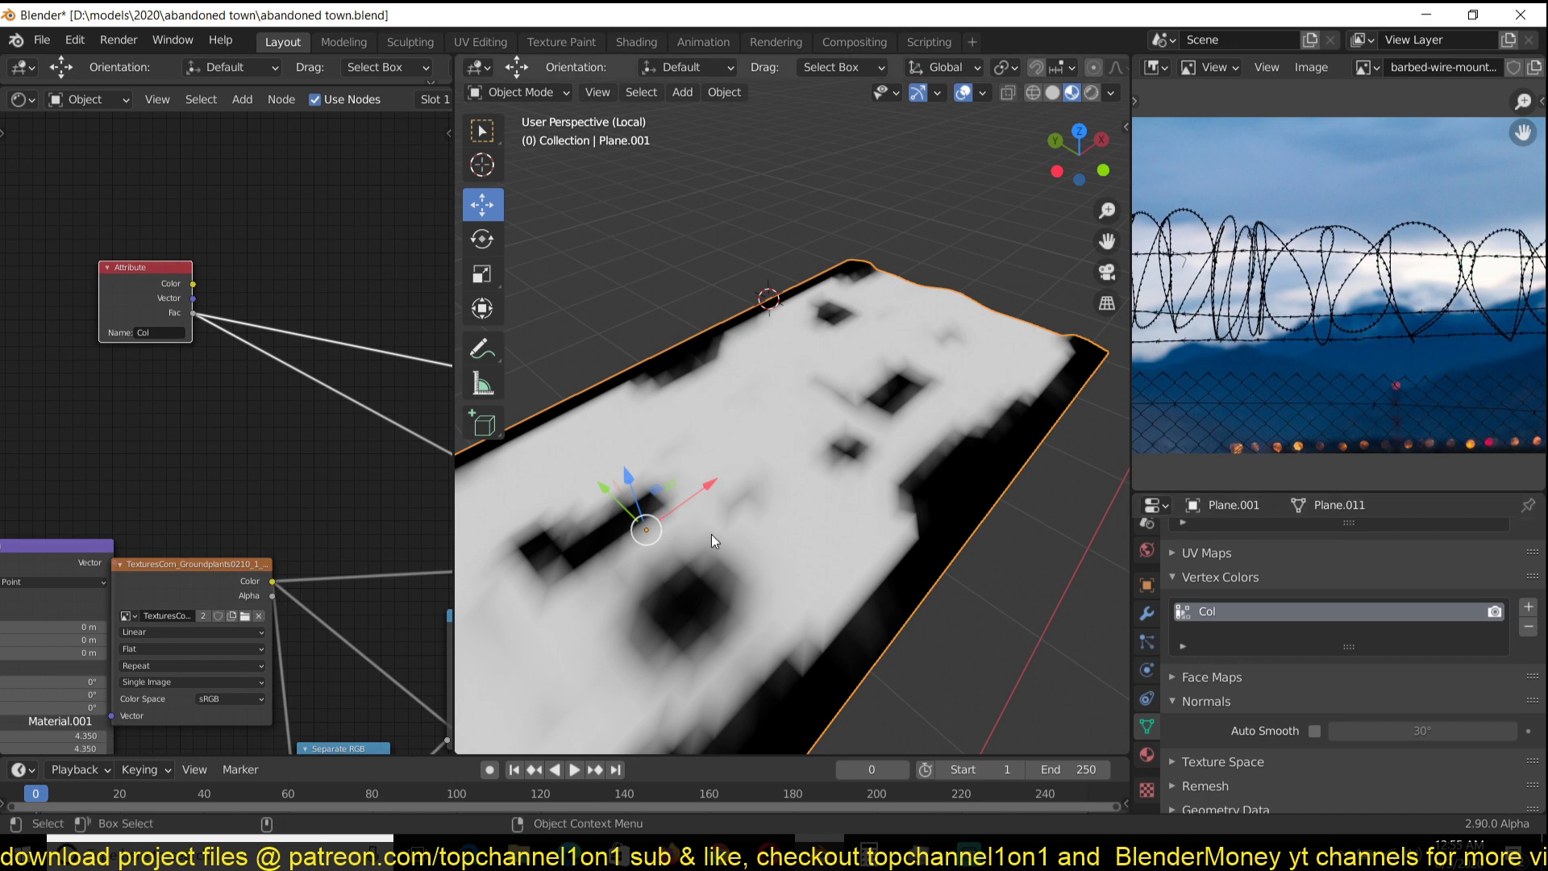
- Examine the black-and-white mask on the road segment up close, briefly checking the mesh density in Edit Mode
scroll(256, 442, down, 2)
shift+middle_drag(771, 545, 855, 511)
scroll(901, 515, up, 3)
scroll(838, 494, down, 2)
scroll(846, 502, down, 3)
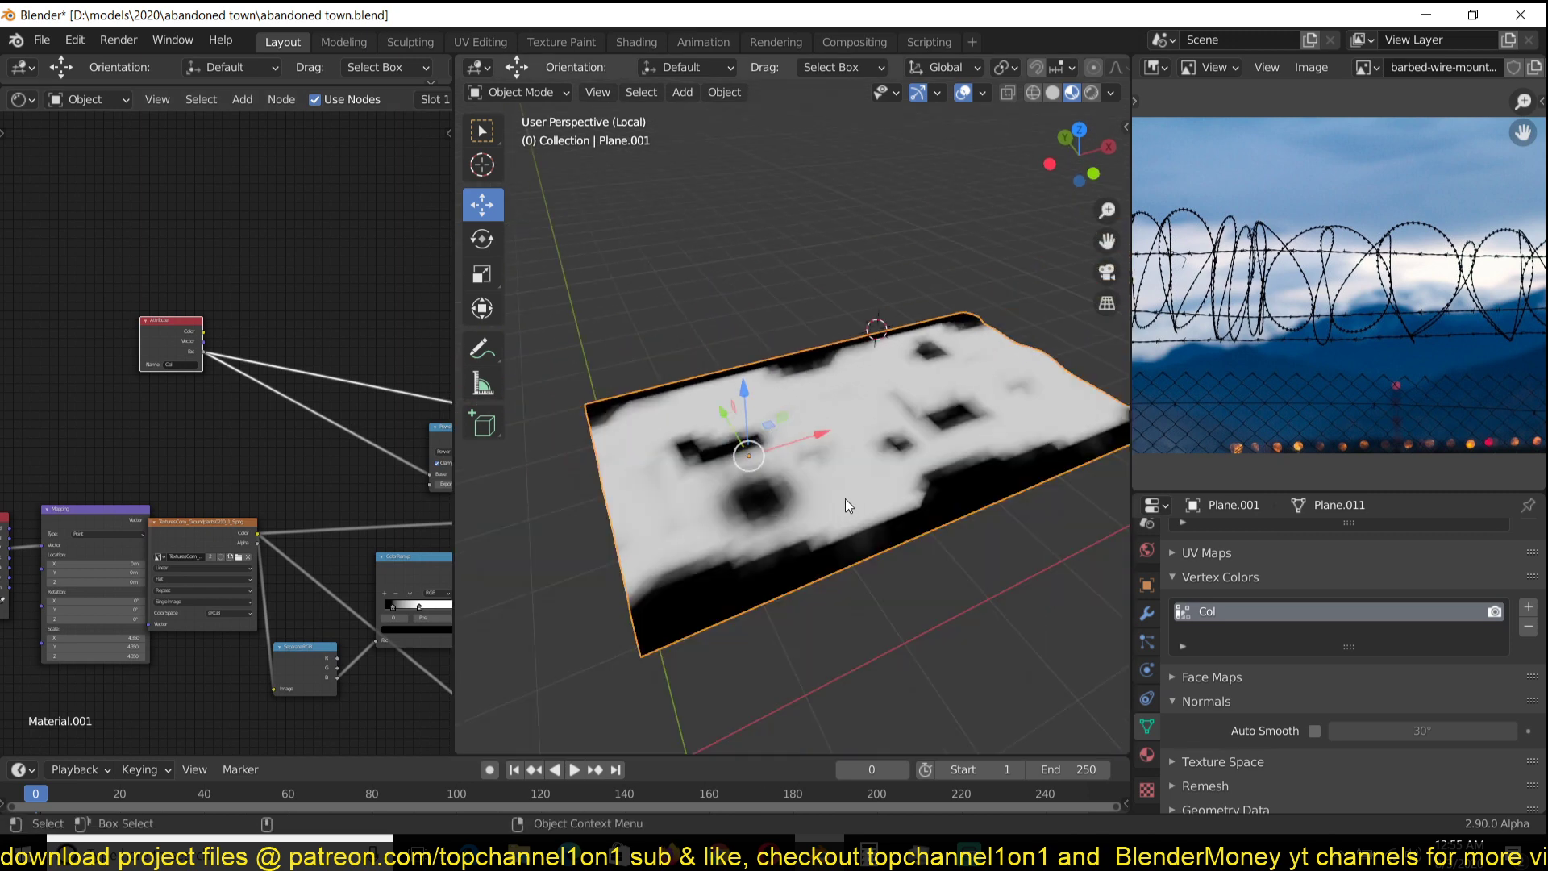
scroll(770, 454, up, 4)
scroll(781, 381, down, 4)
middle_drag(780, 381, 901, 376)
scroll(858, 510, up, 3)
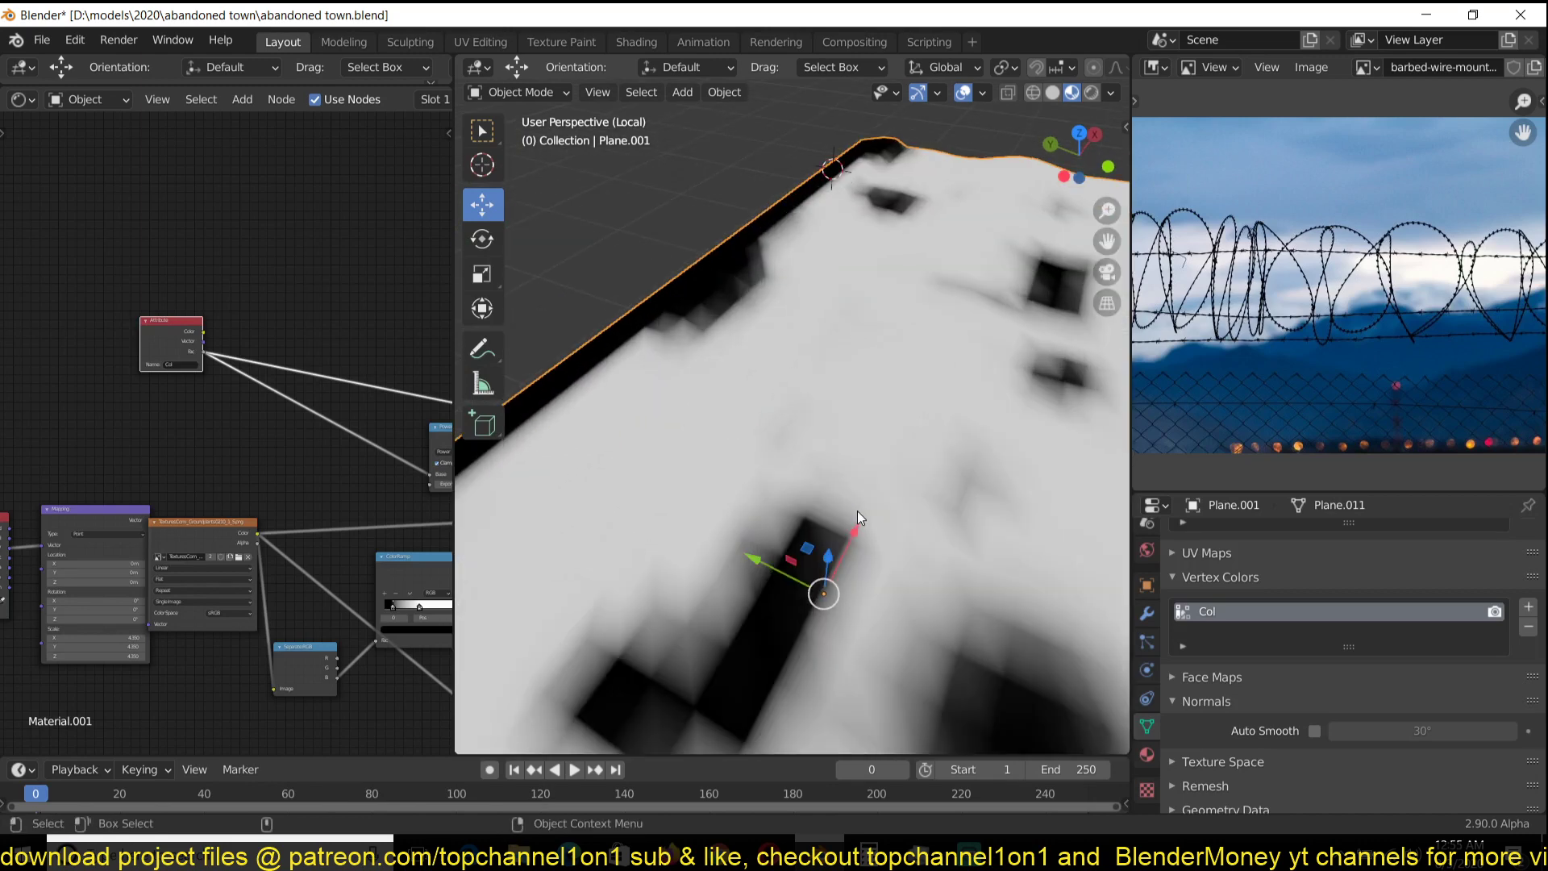
key(Tab)
scroll(840, 503, down, 2)
scroll(841, 503, up, 2)
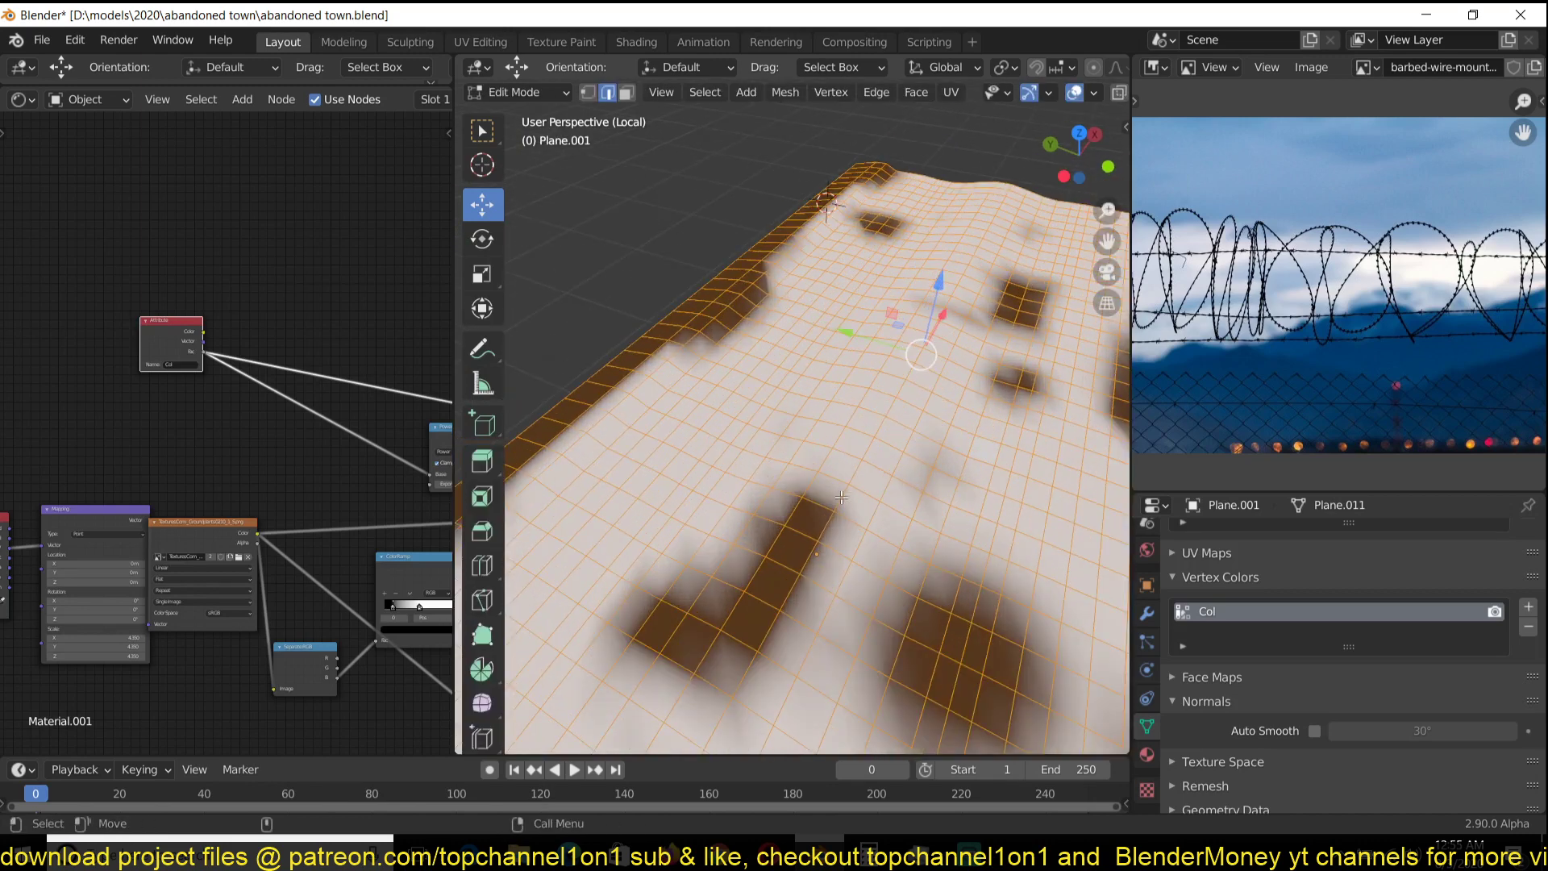
key(Tab)
scroll(233, 426, up, 1)
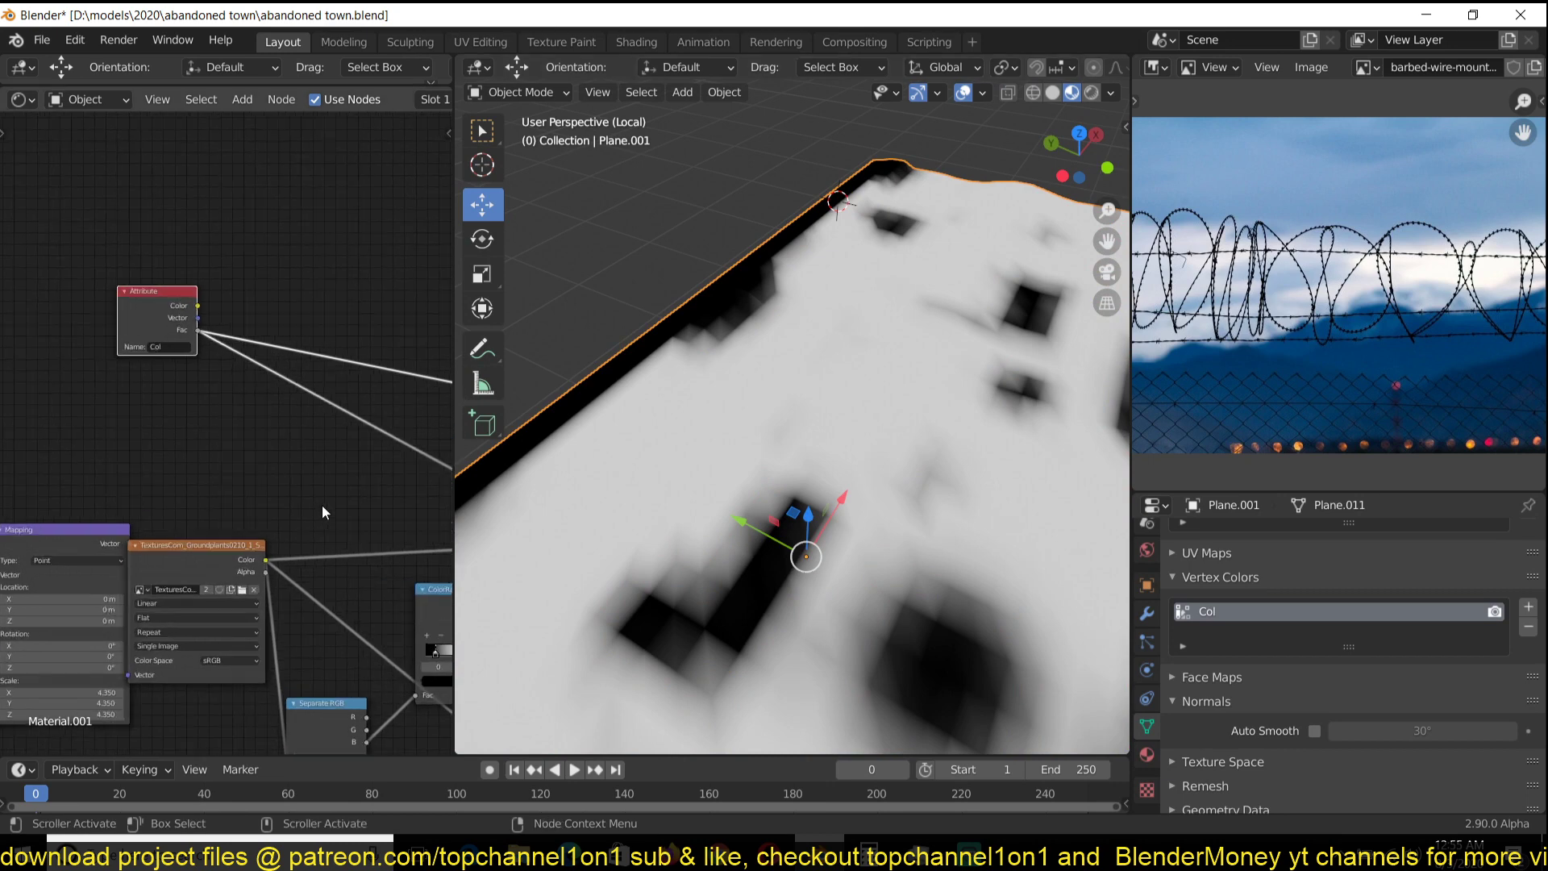
- Follow the node tree to the Mix Shader and preview its blended output on the road segment
scroll(368, 514, down, 1)
middle_drag(367, 492, 240, 405)
scroll(303, 500, up, 1)
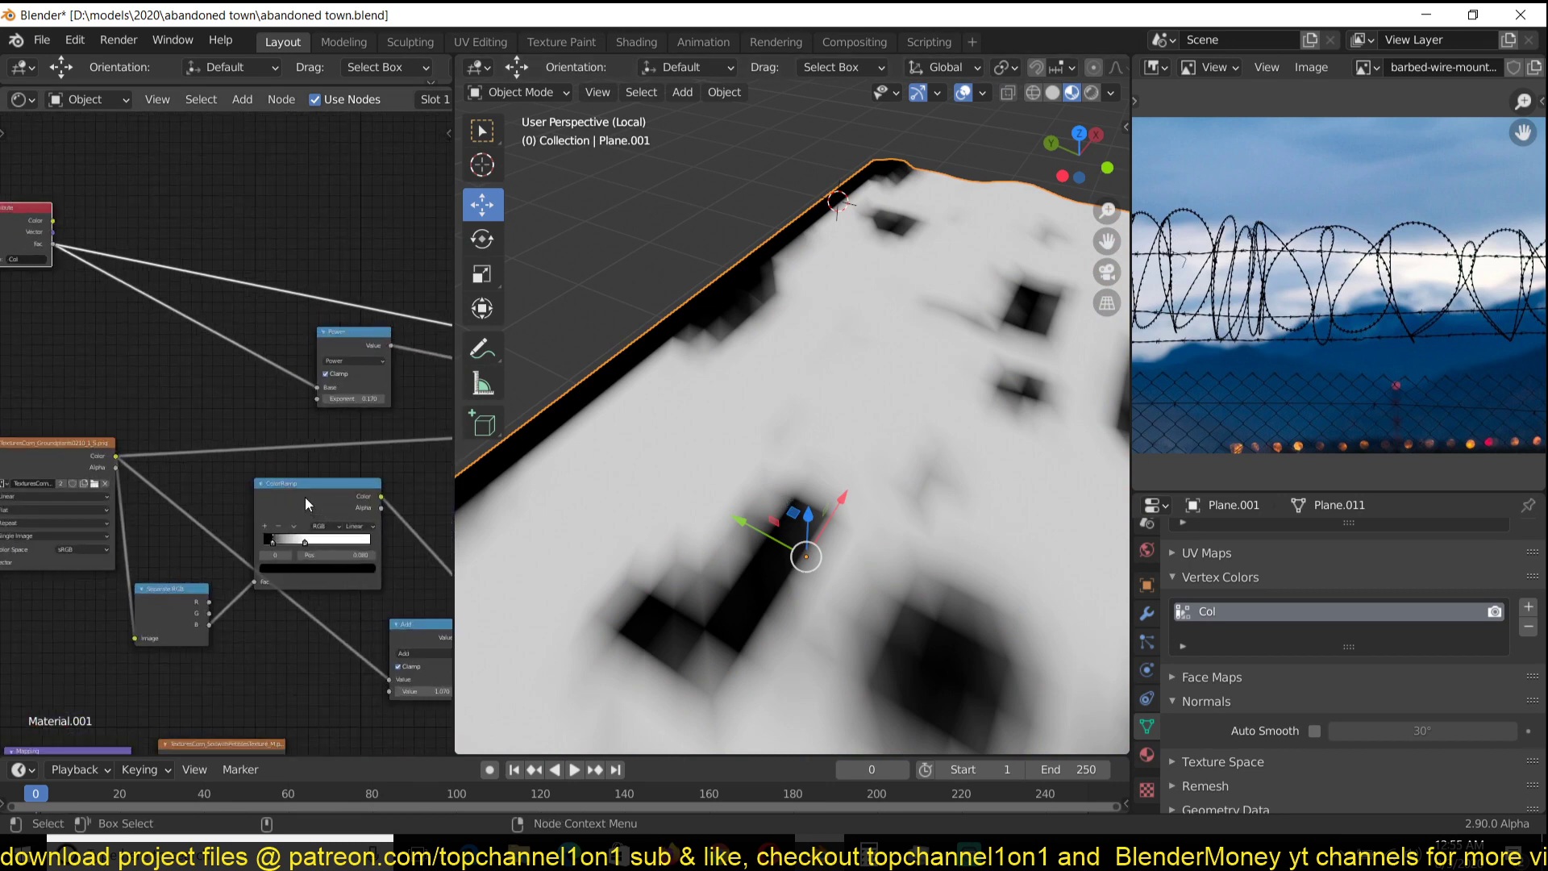
middle_drag(304, 498, 137, 517)
scroll(525, 439, down, 5)
scroll(245, 387, down, 5)
middle_drag(393, 367, 112, 325)
middle_drag(256, 407, 70, 368)
ctrl+shift+click(432, 423)
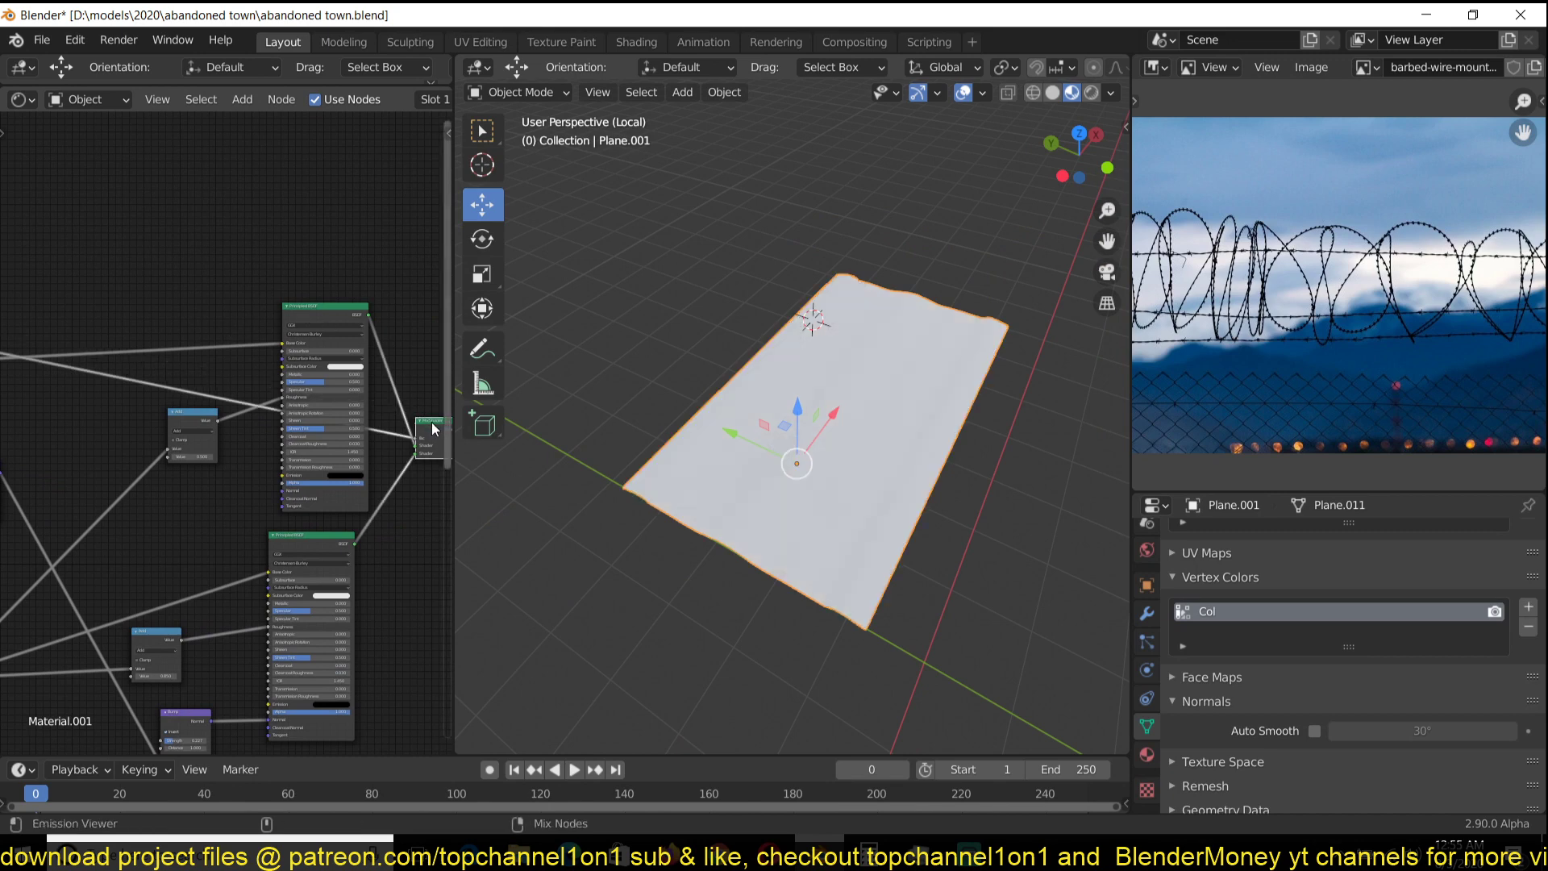
scroll(719, 385, down, 1)
scroll(719, 385, down, 2)
middle_drag(723, 389, 728, 408)
scroll(728, 408, up, 5)
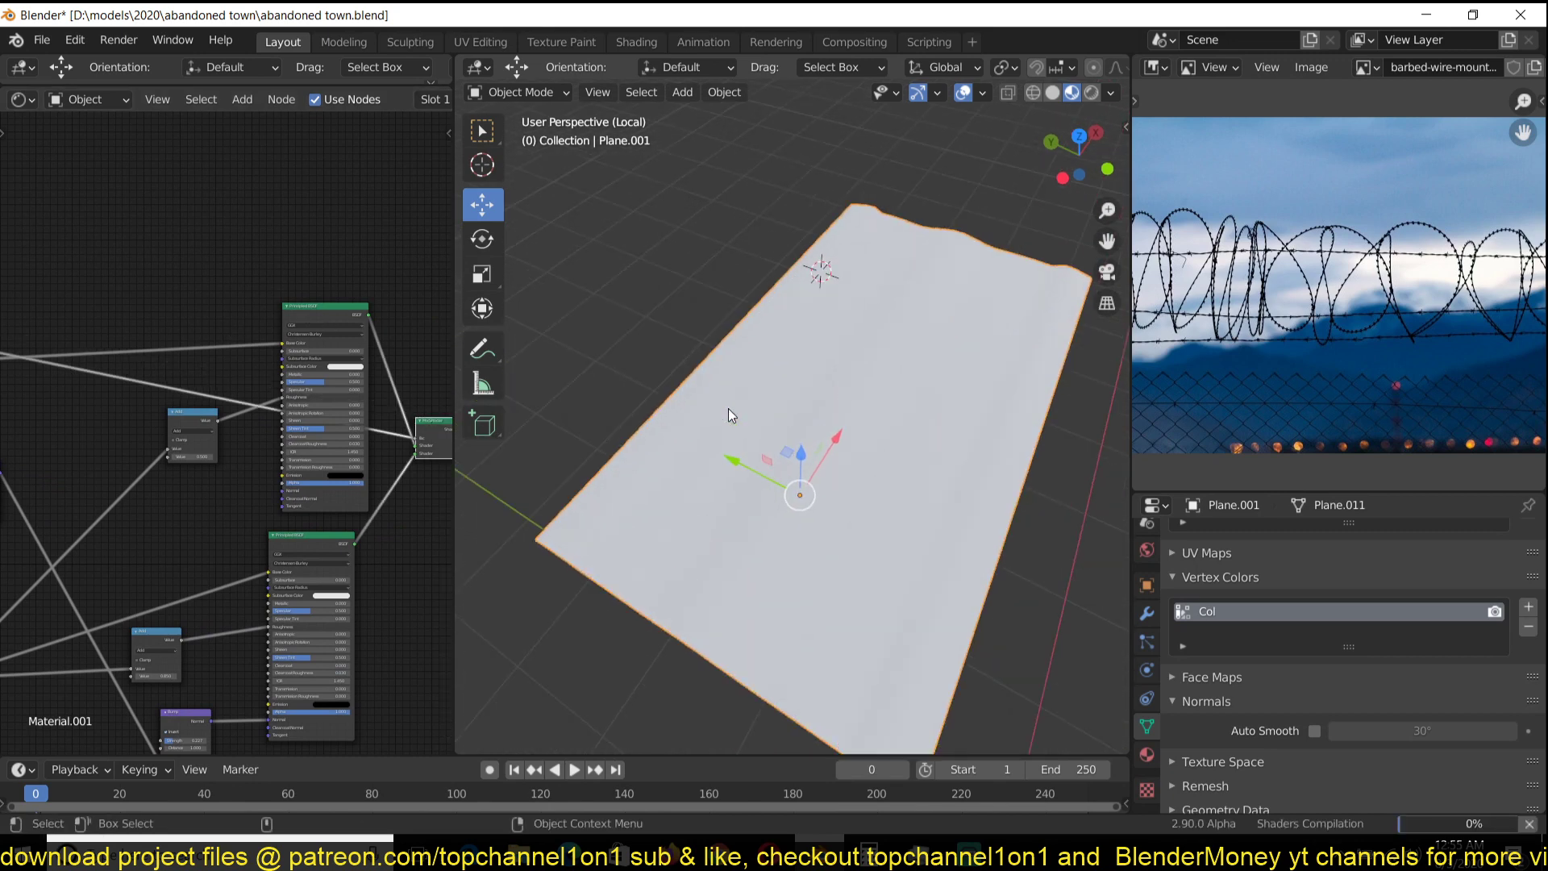
scroll(849, 401, down, 2)
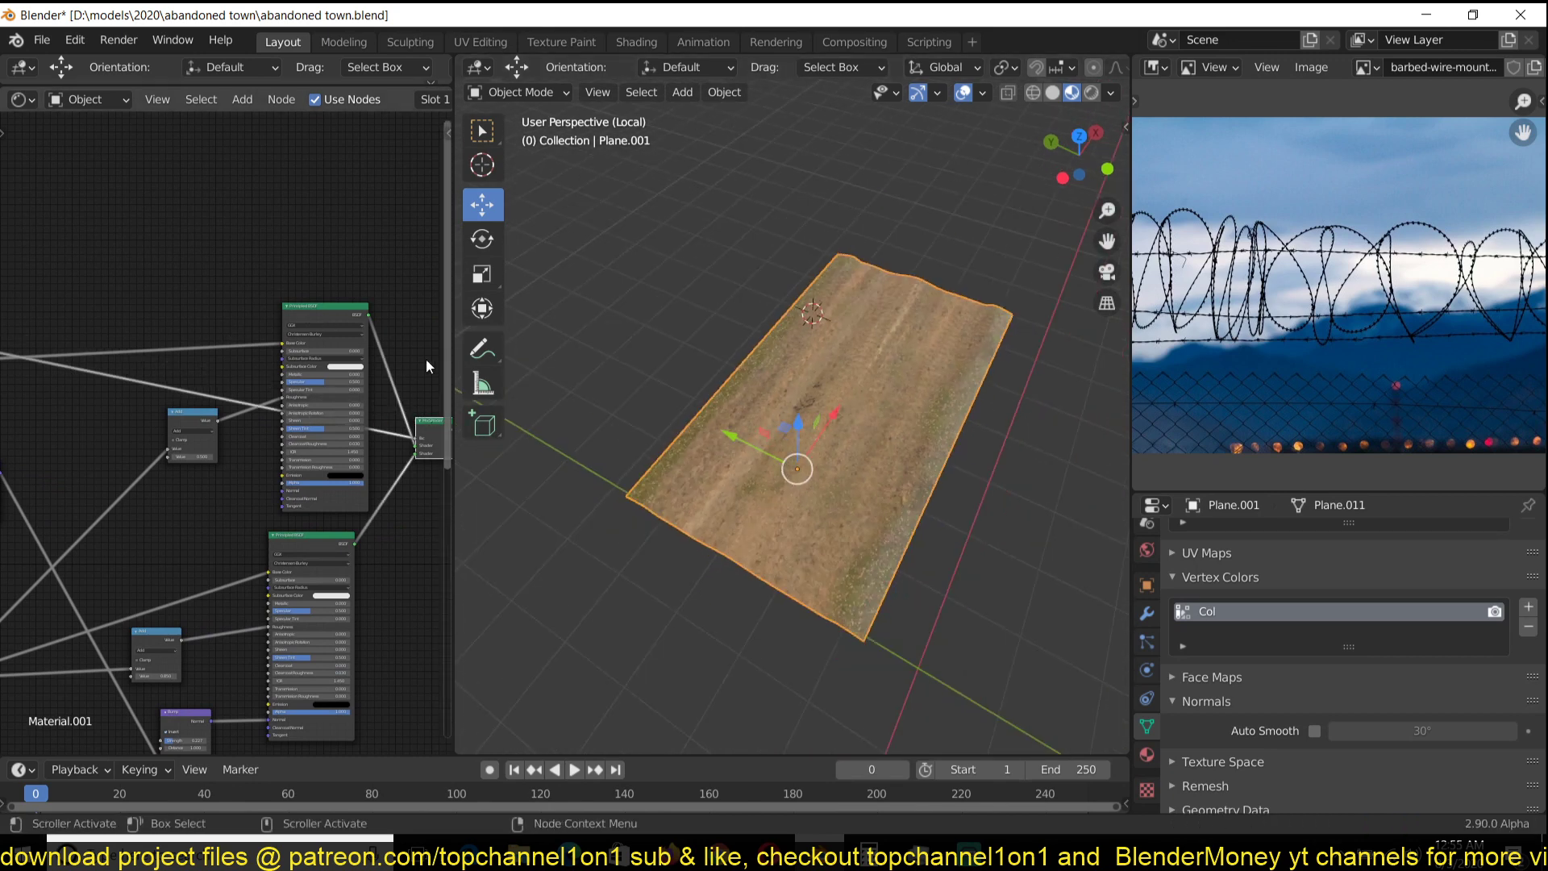
- Preview the grass Principled BSDF alone on the road segment, followed by the dirt Principled BSDF
ctrl+shift+click(355, 317)
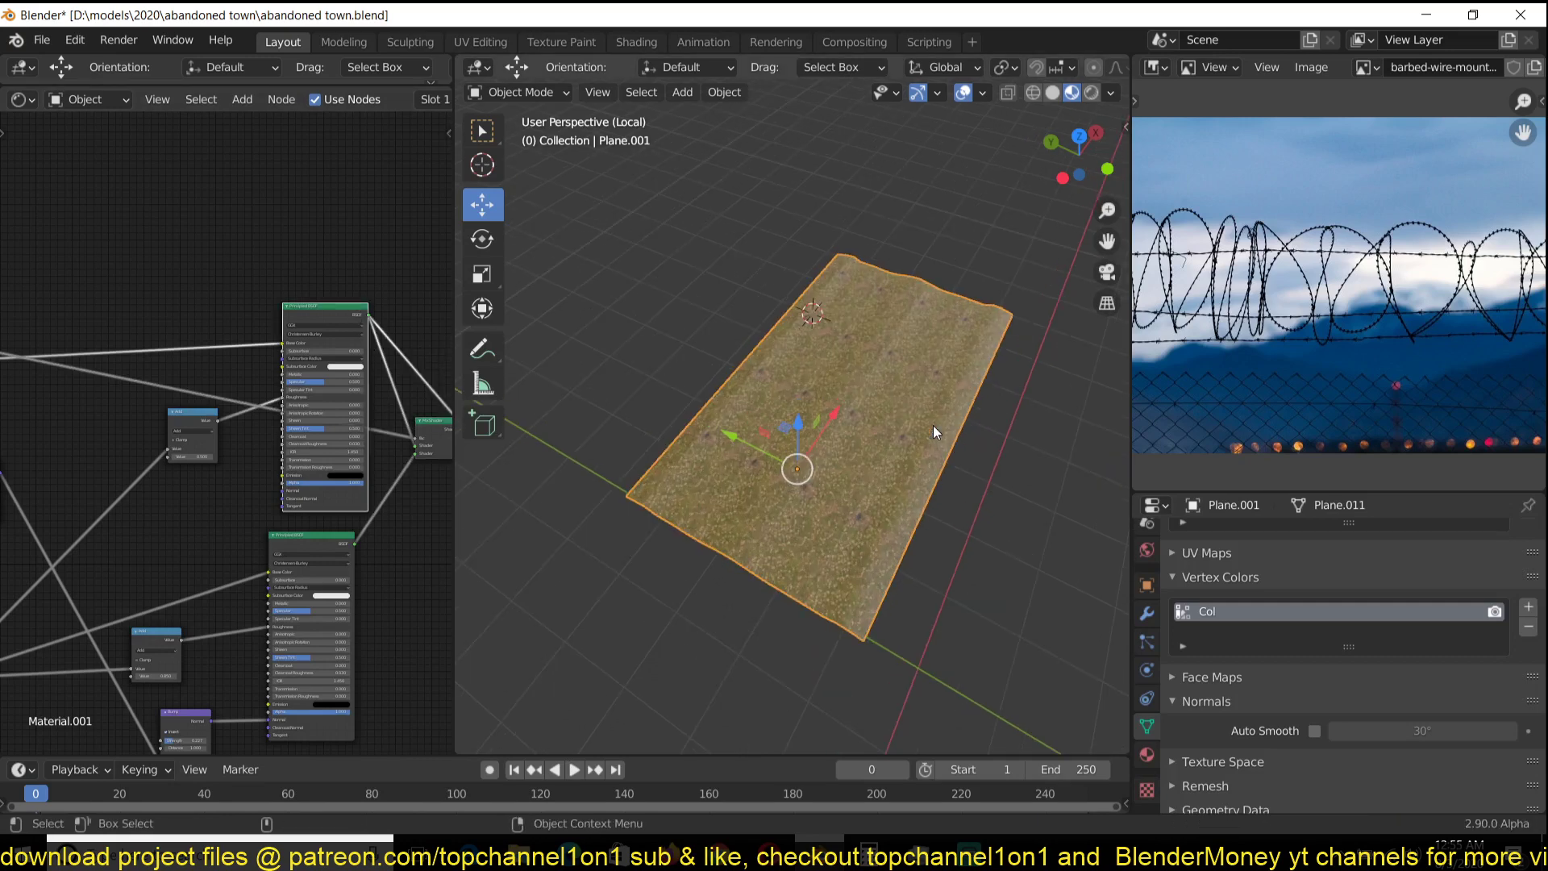
scroll(932, 424, up, 5)
middle_drag(926, 433, 964, 389)
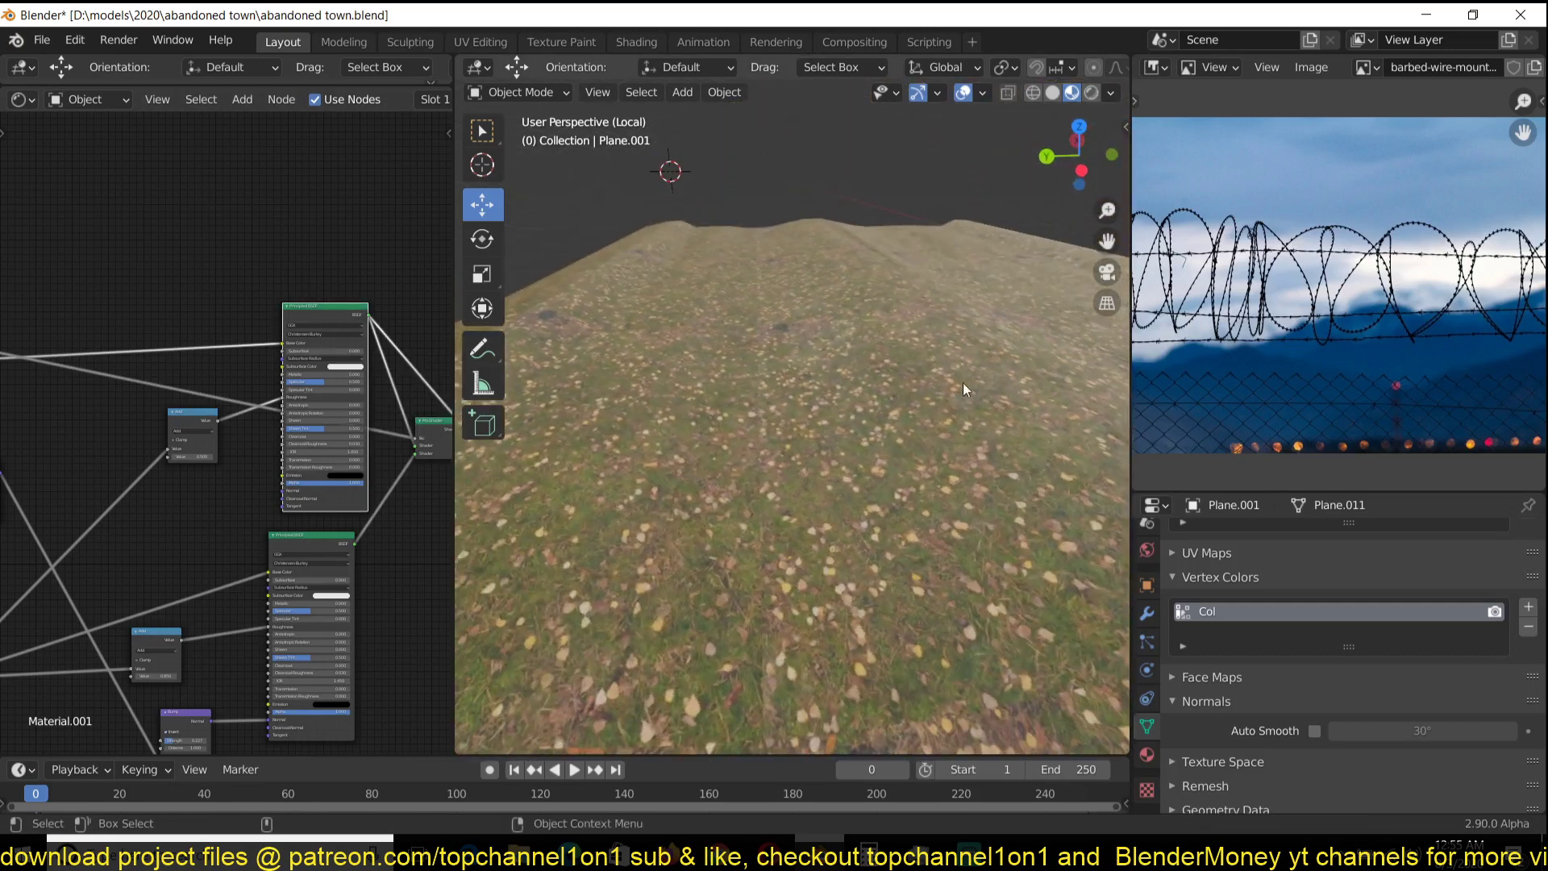
scroll(777, 432, down, 2)
middle_drag(386, 532, 359, 451)
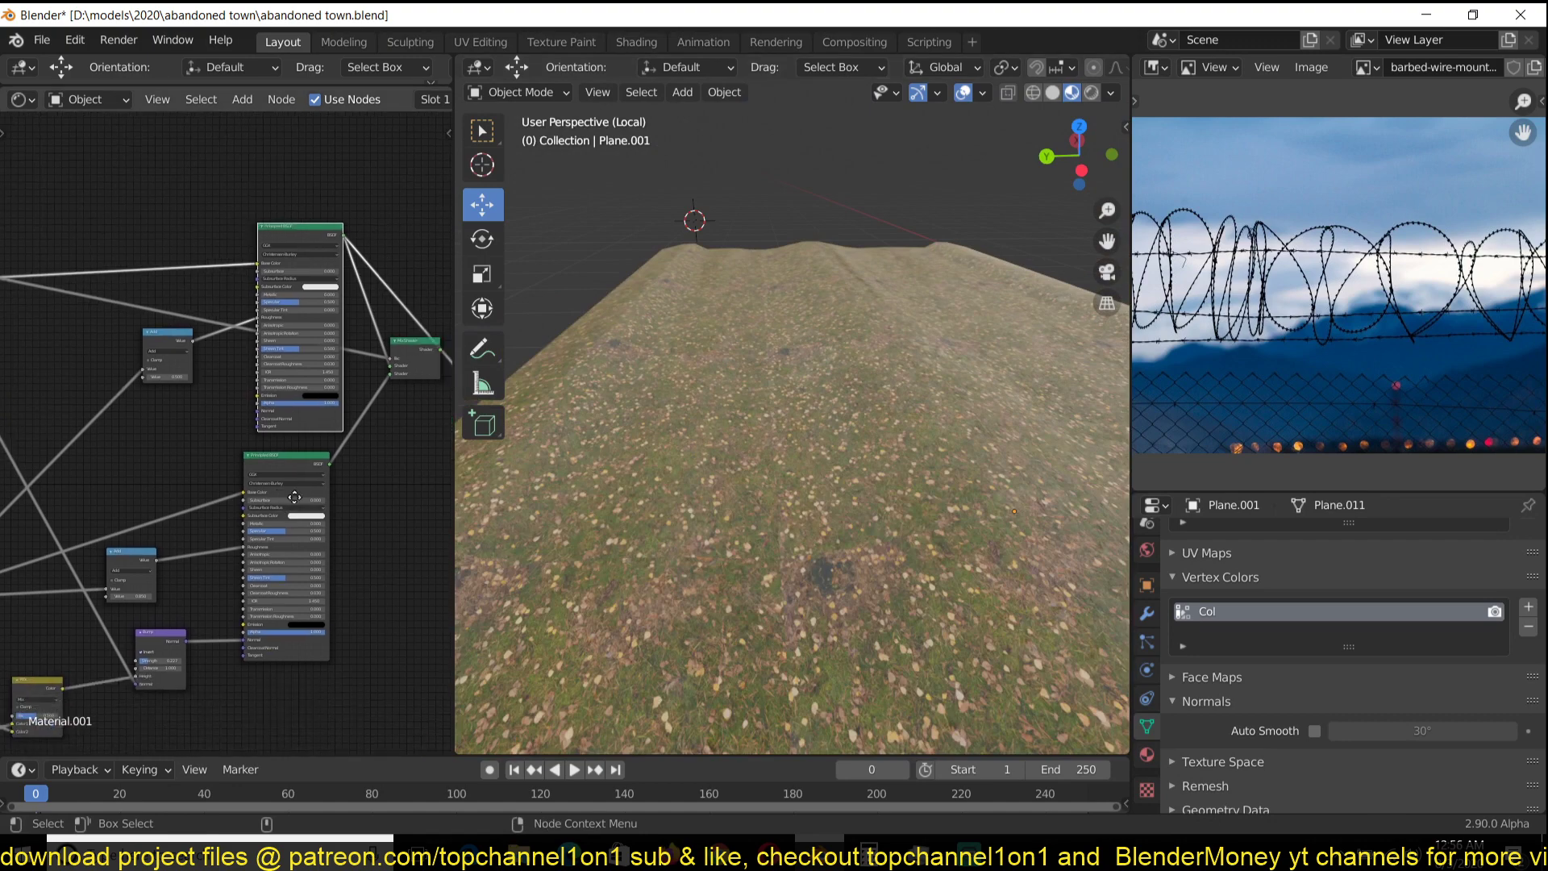
scroll(323, 459, up, 3)
ctrl+shift+click(304, 468)
middle_drag(843, 332, 774, 459)
scroll(774, 466, down, 2)
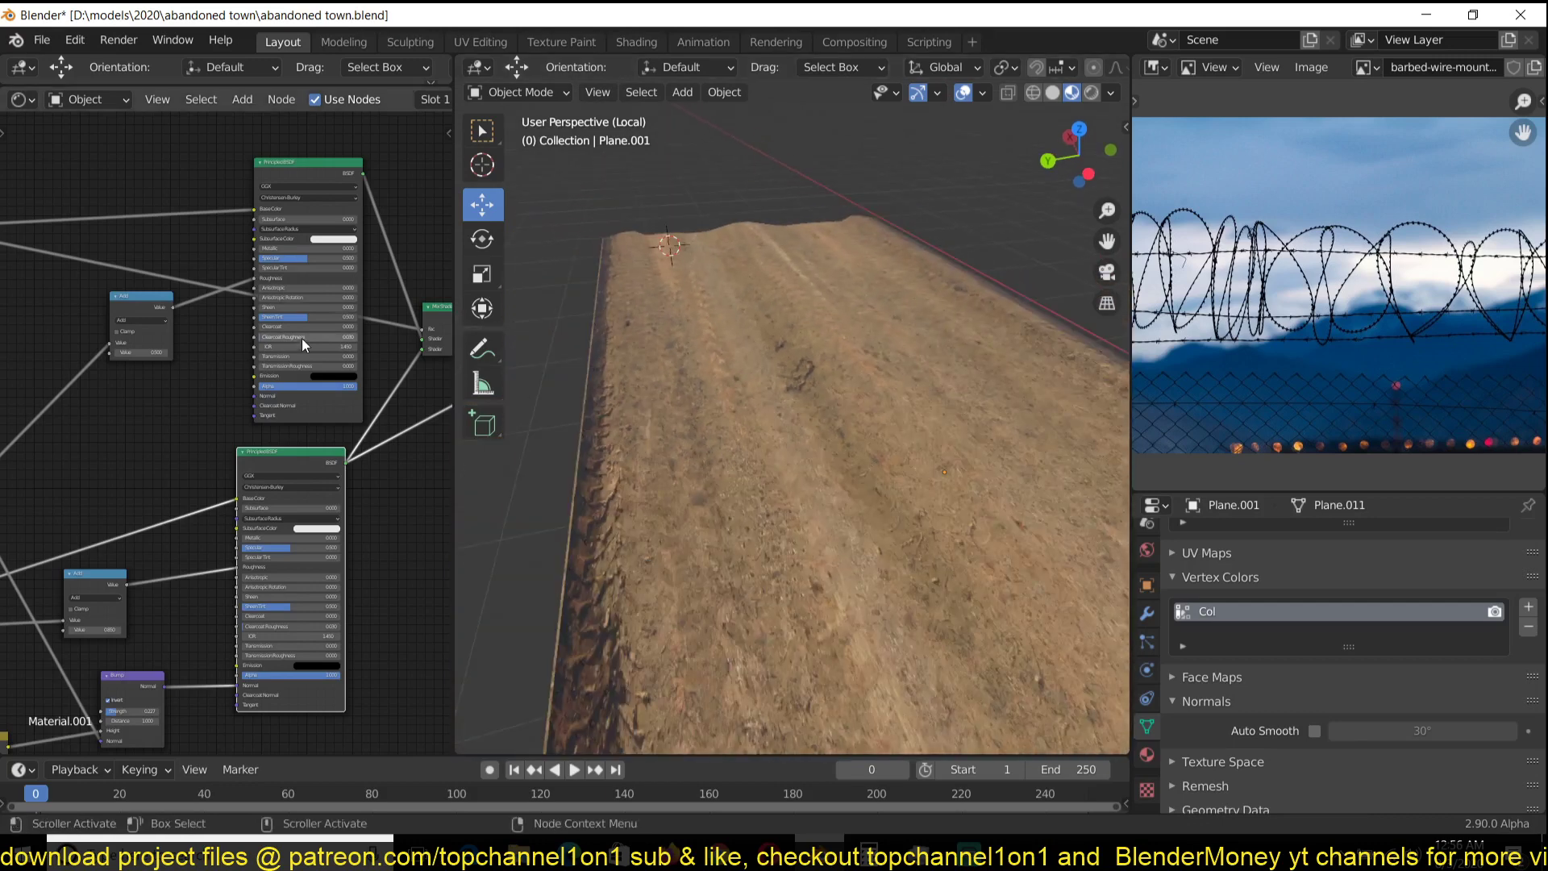
- Preview the Col Attribute node's Fac mask again and examine its black edges and patches from above
scroll(301, 337, down, 3)
middle_drag(301, 337, 368, 446)
middle_drag(14, 417, 299, 418)
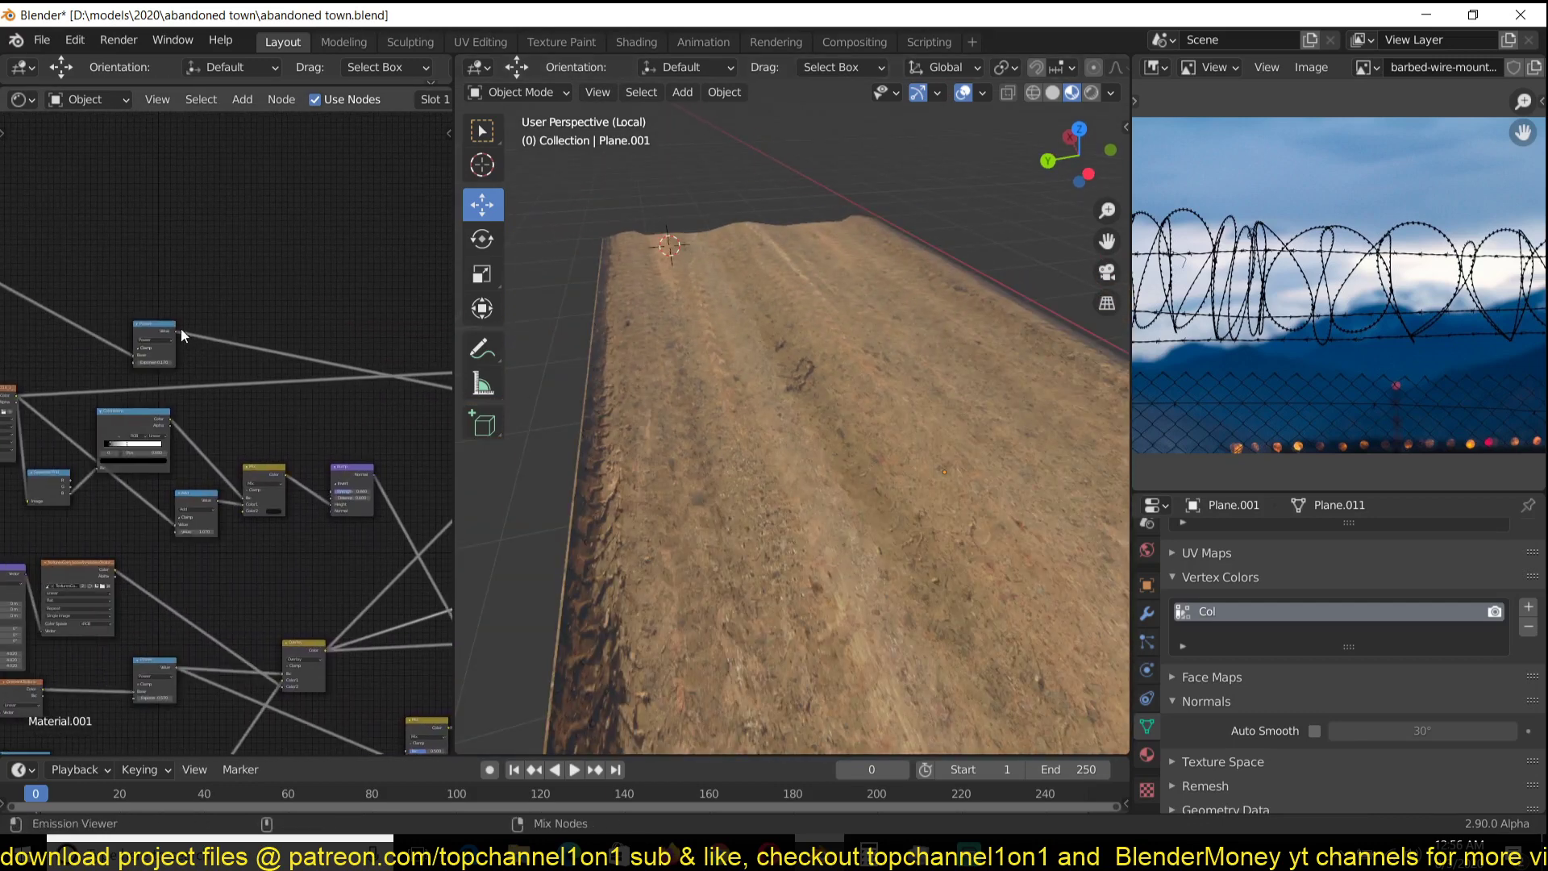
middle_drag(168, 336, 25, 349)
ctrl+shift+click(263, 269)
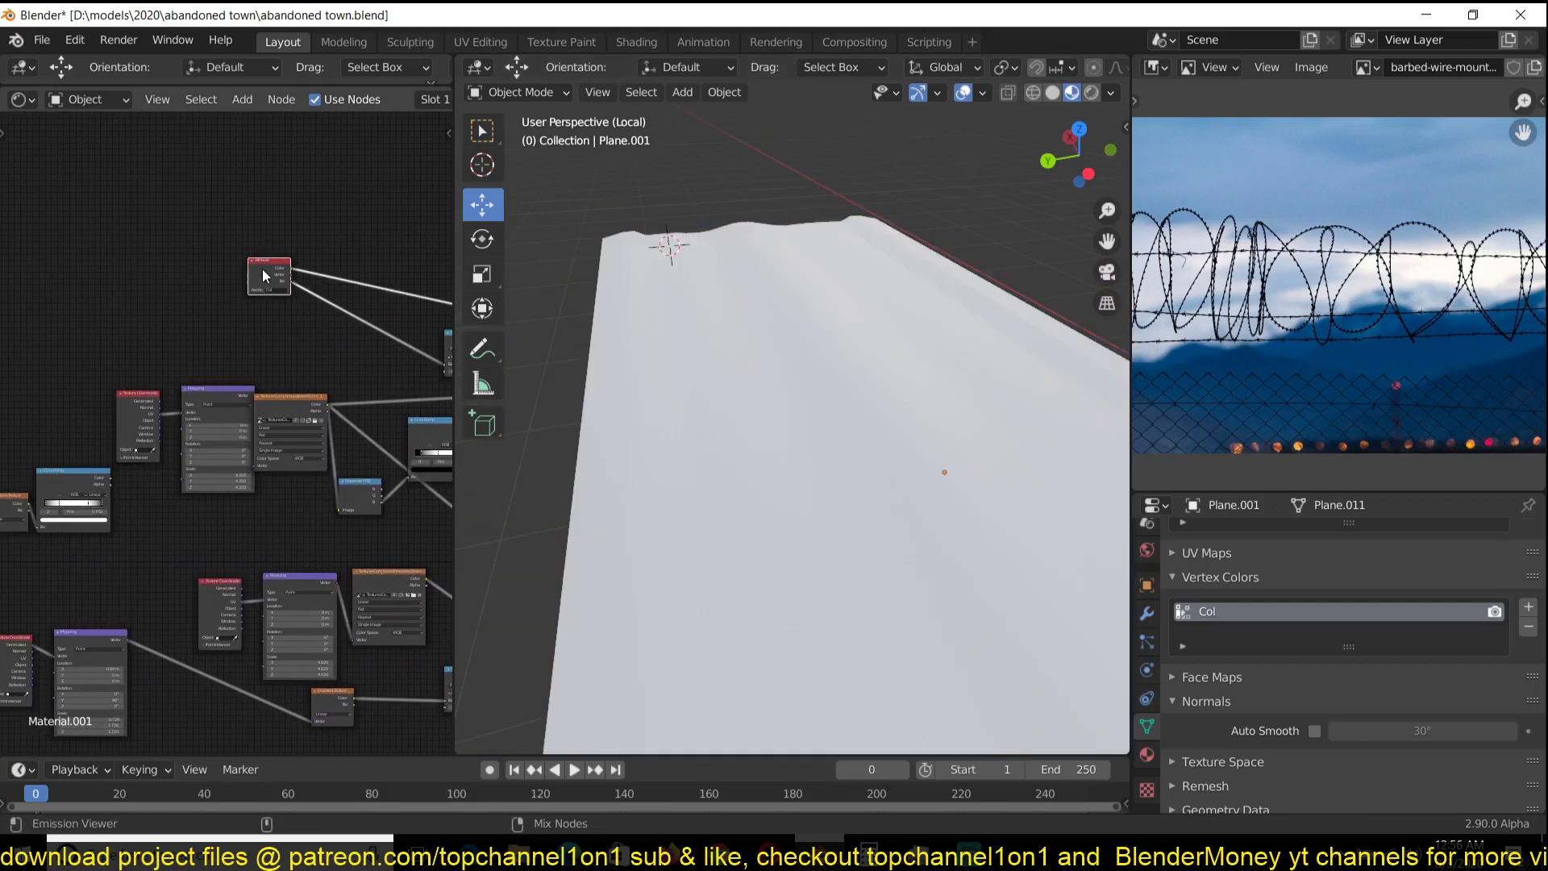
middle_drag(598, 282, 574, 345)
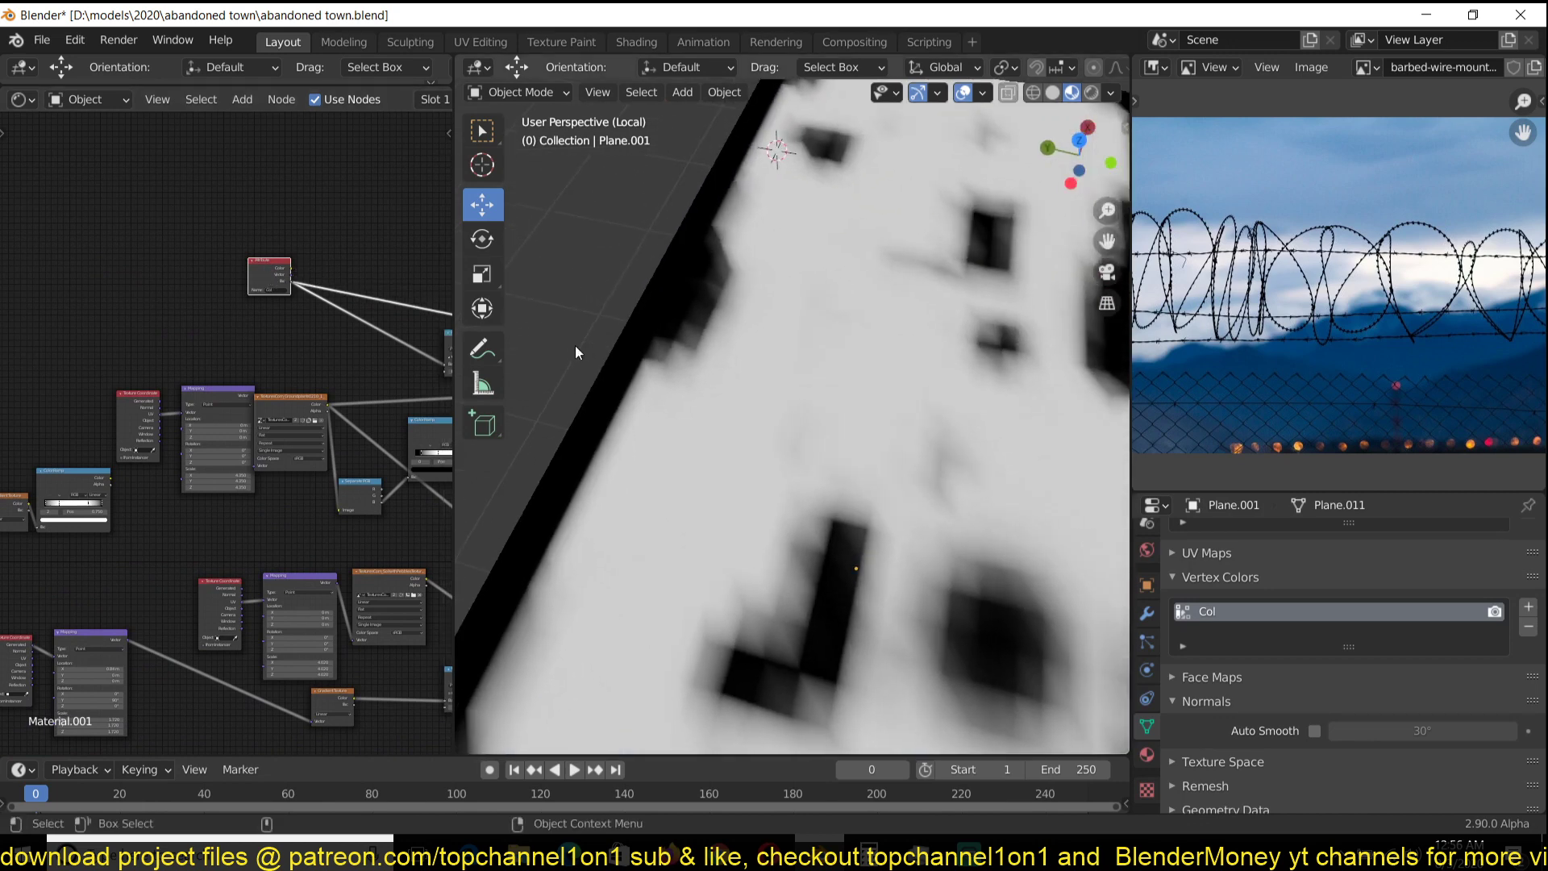
scroll(757, 347, down, 5)
middle_drag(806, 347, 775, 327)
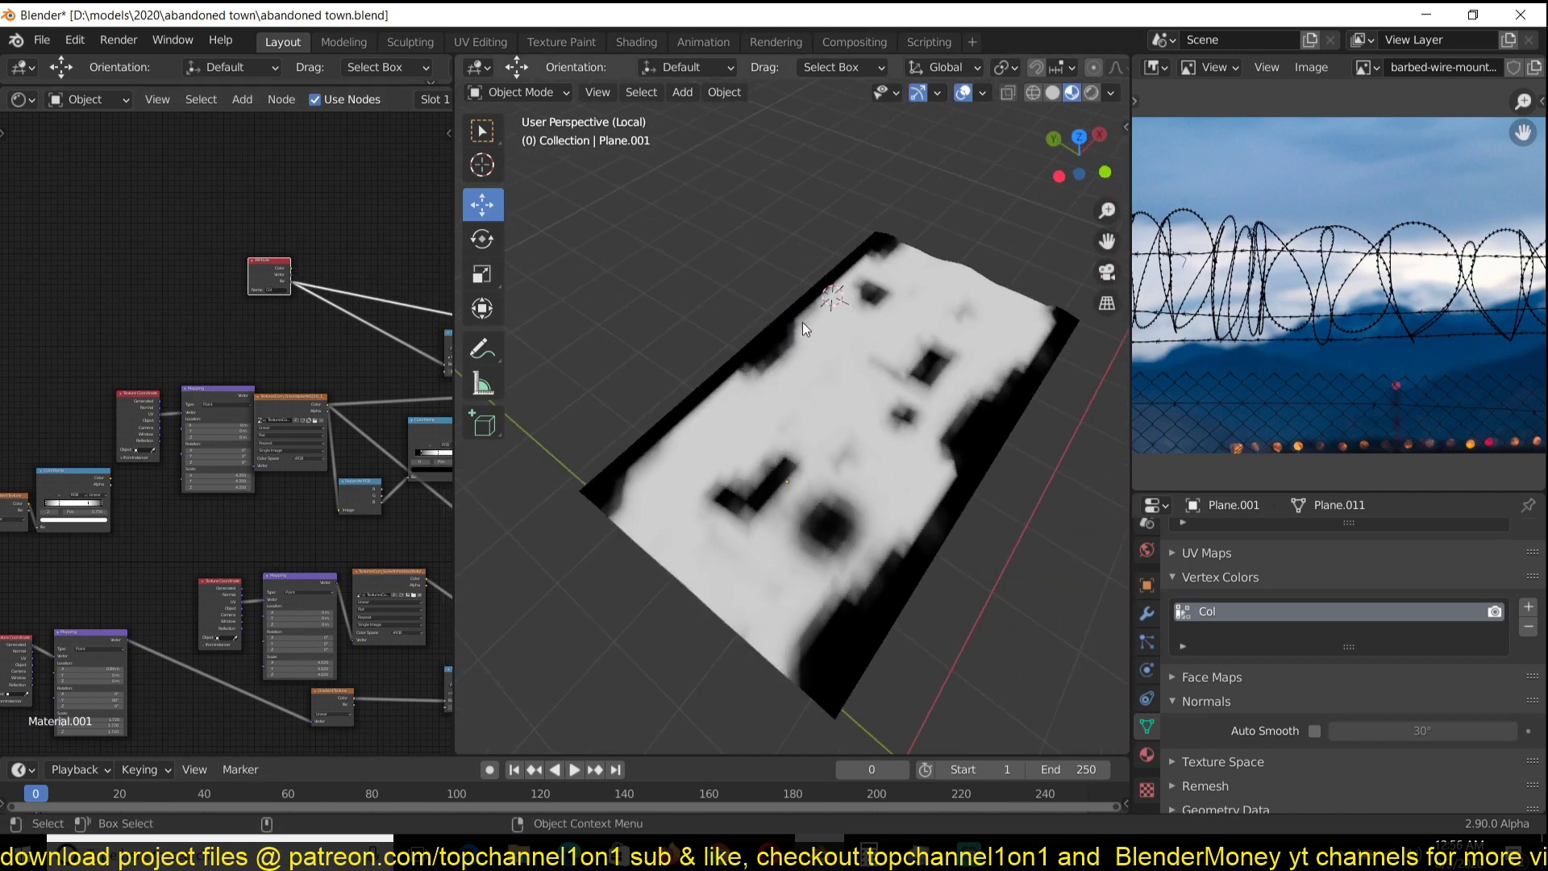
scroll(834, 400, up, 2)
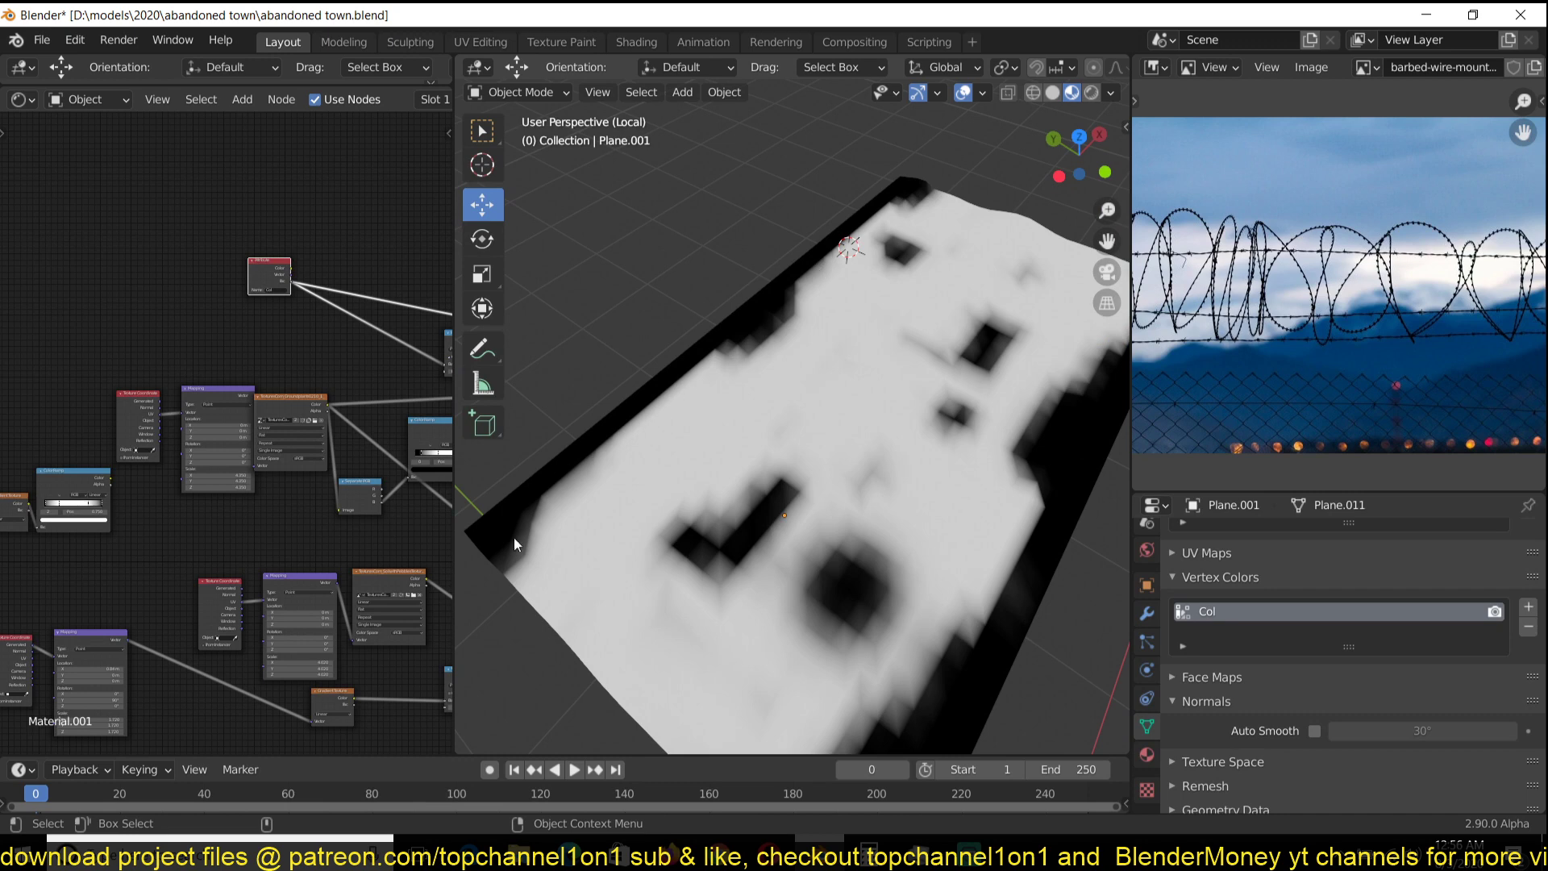
- Preview the grass shader and the dirt shader in turn, finishing with the Mix Shader connected to the Material Output
middle_drag(281, 447, 65, 443)
mouse_move(203, 449)
middle_down()
mouse_move(34, 436)
mouse_move(133, 408)
mouse_move(9, 397)
middle_up()
middle_drag(231, 408, 64, 403)
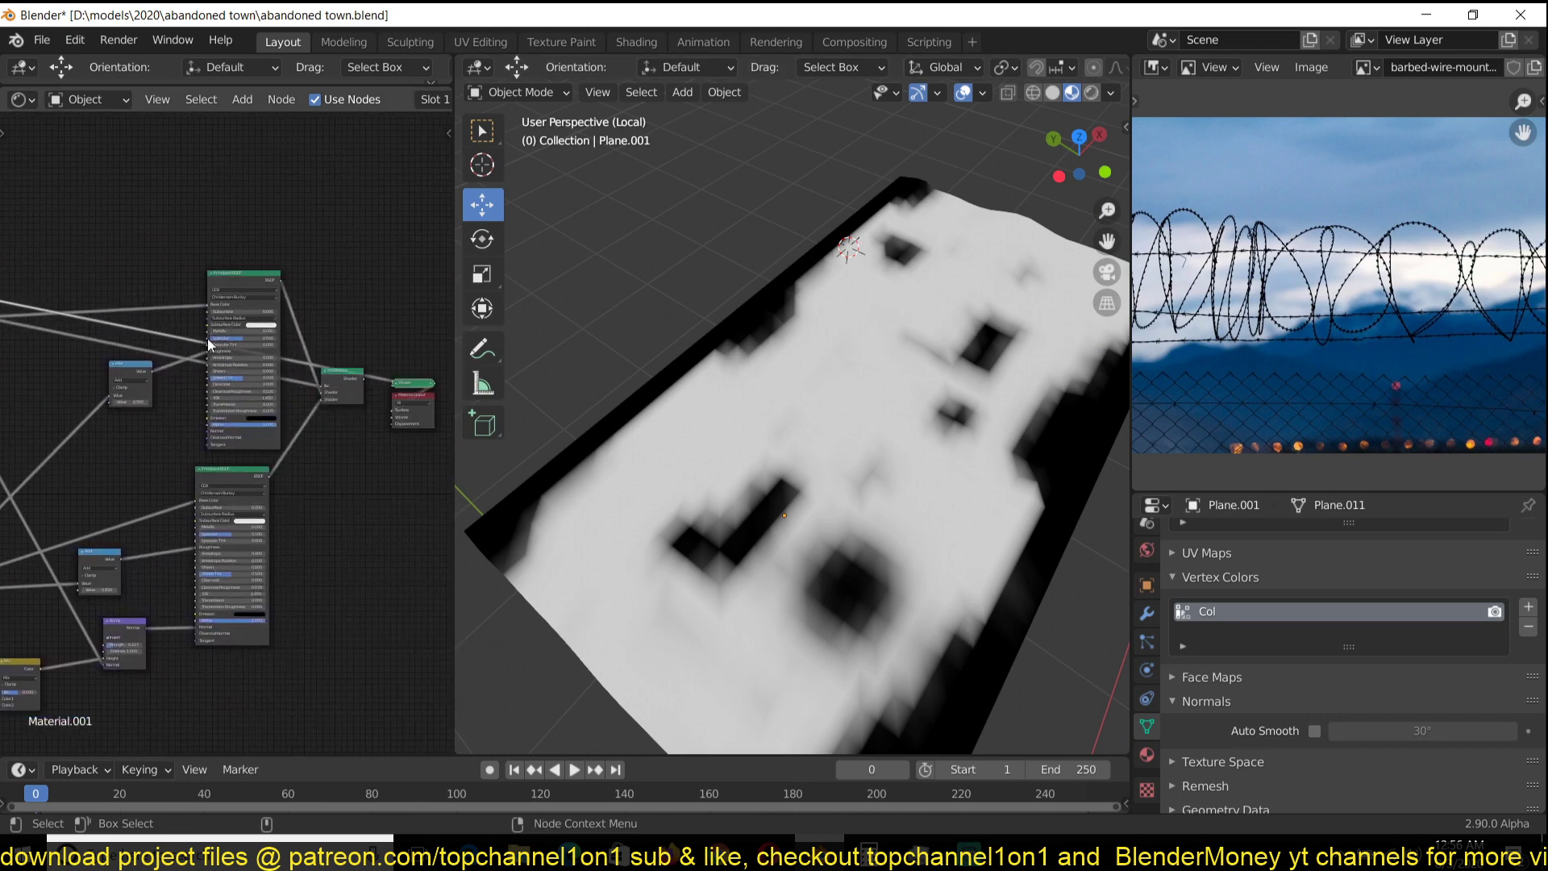
ctrl+shift+click(240, 282)
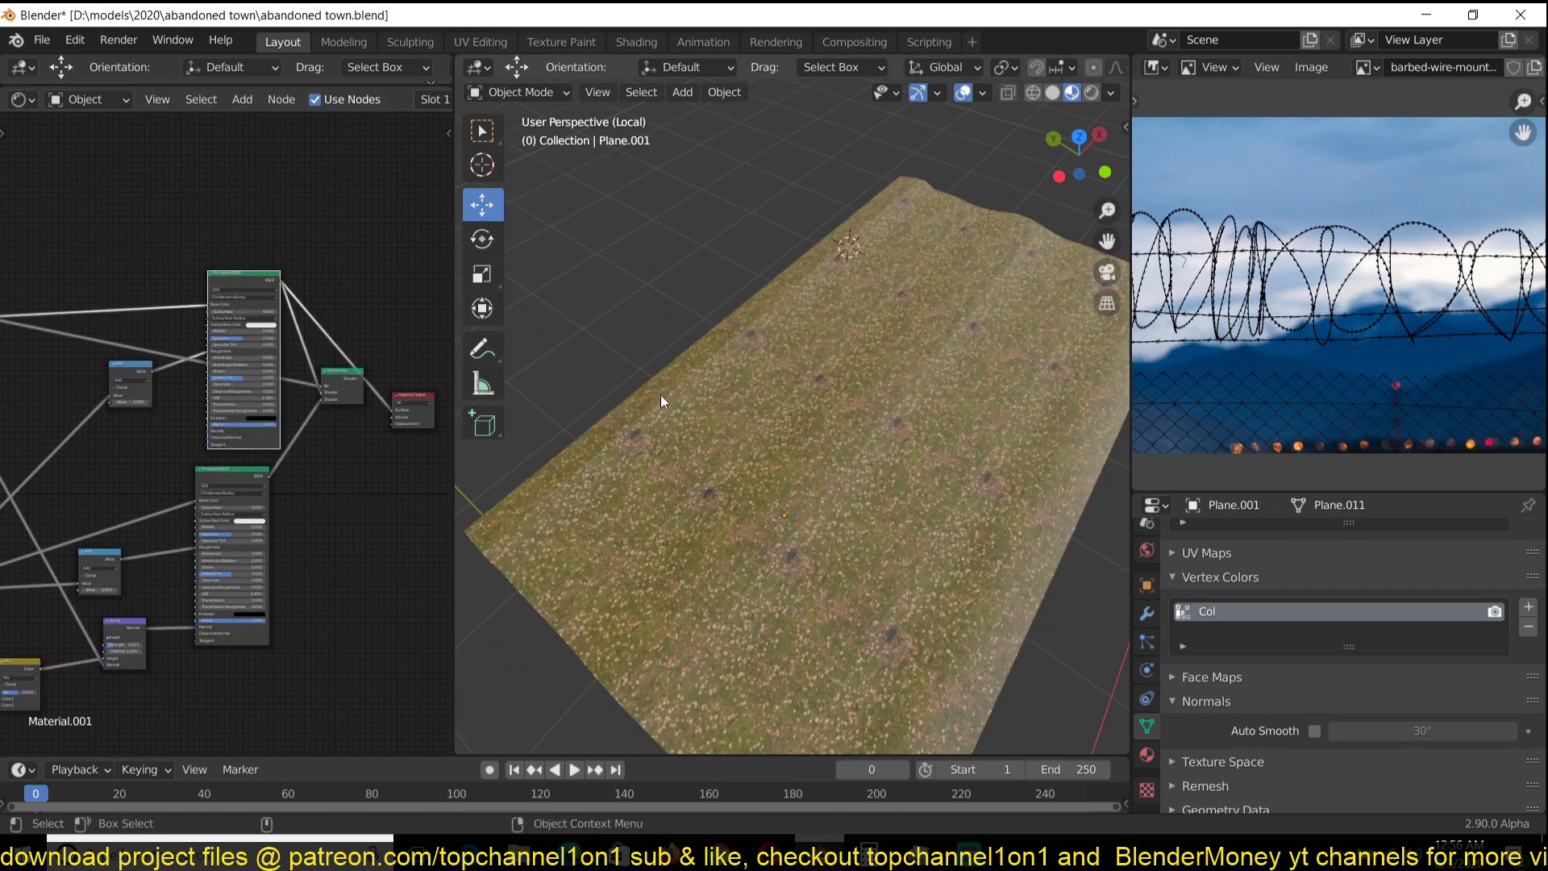
ctrl+shift+click(244, 514)
ctrl+shift+click(358, 384)
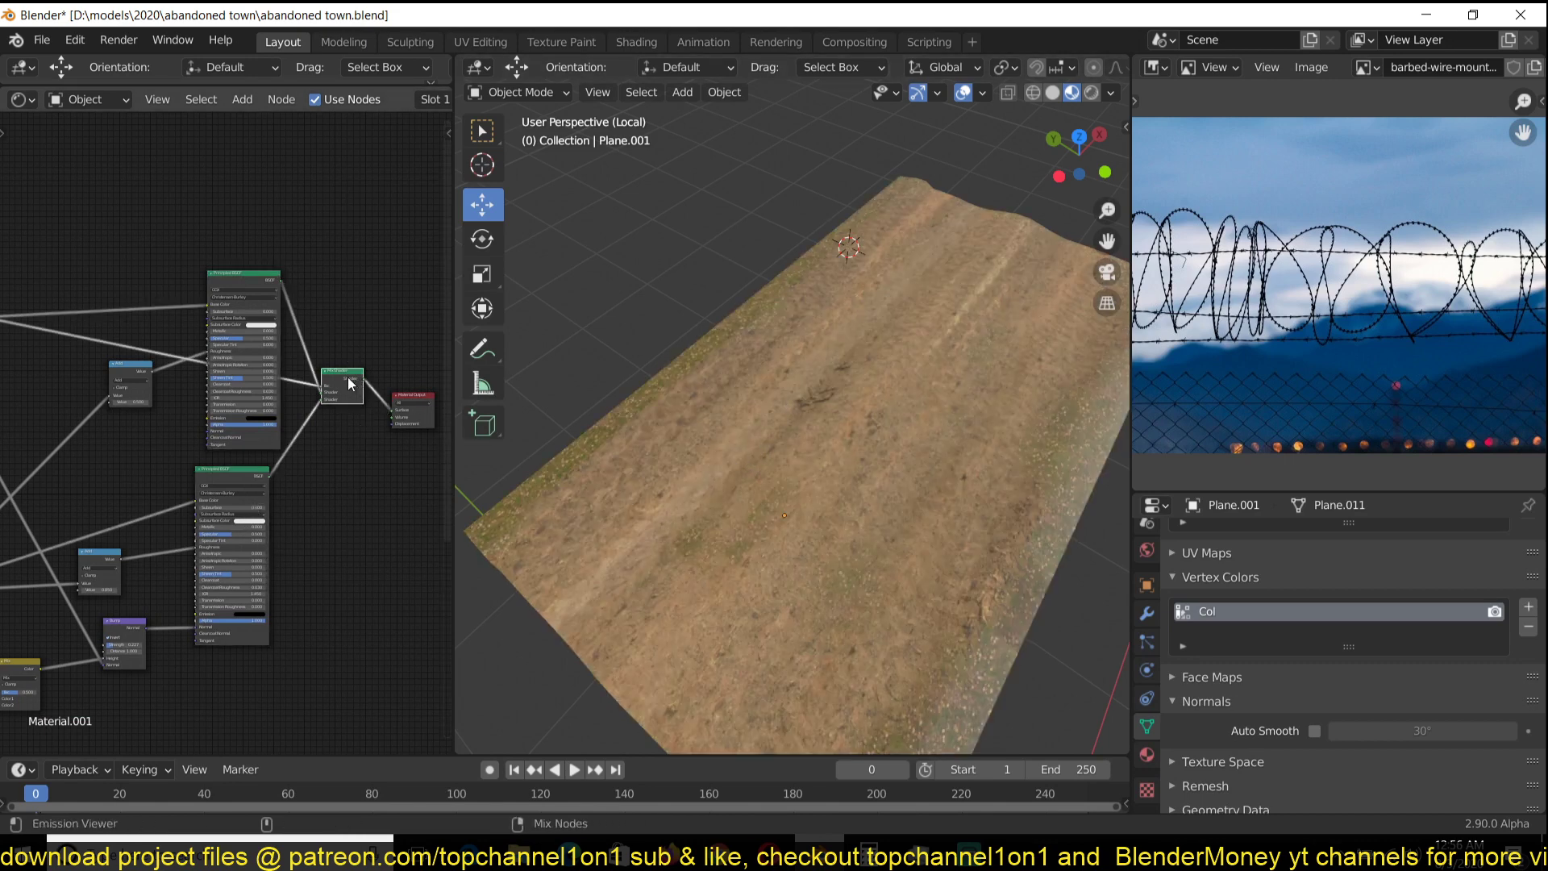
middle_drag(868, 385, 947, 356)
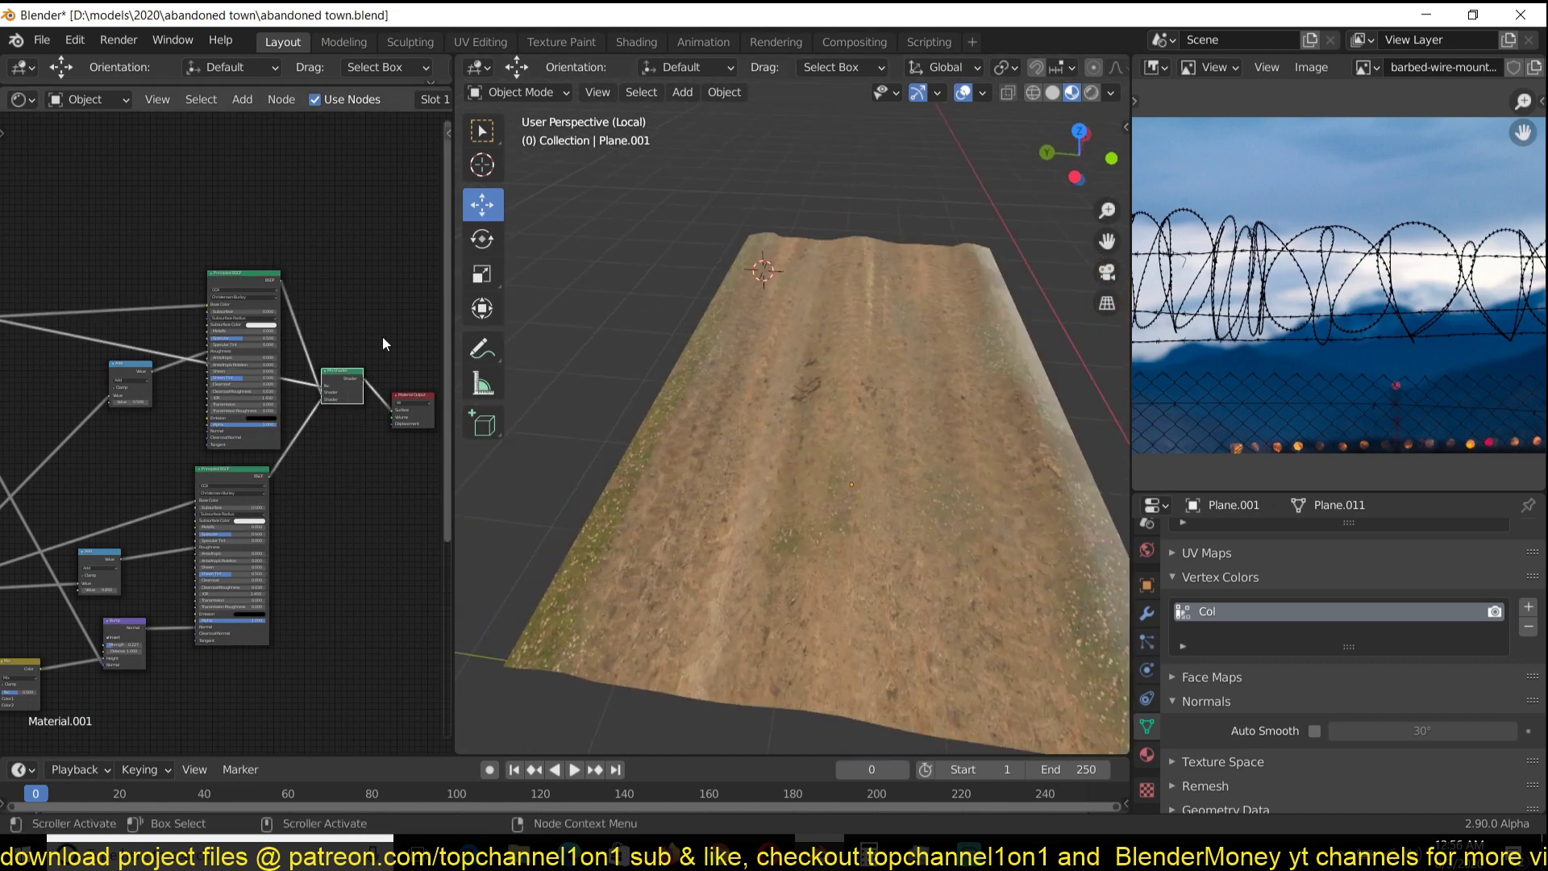
- Switch the road segment to Texture Paint mode and bring its dirt surface close into view
middle_drag(379, 334, 238, 361)
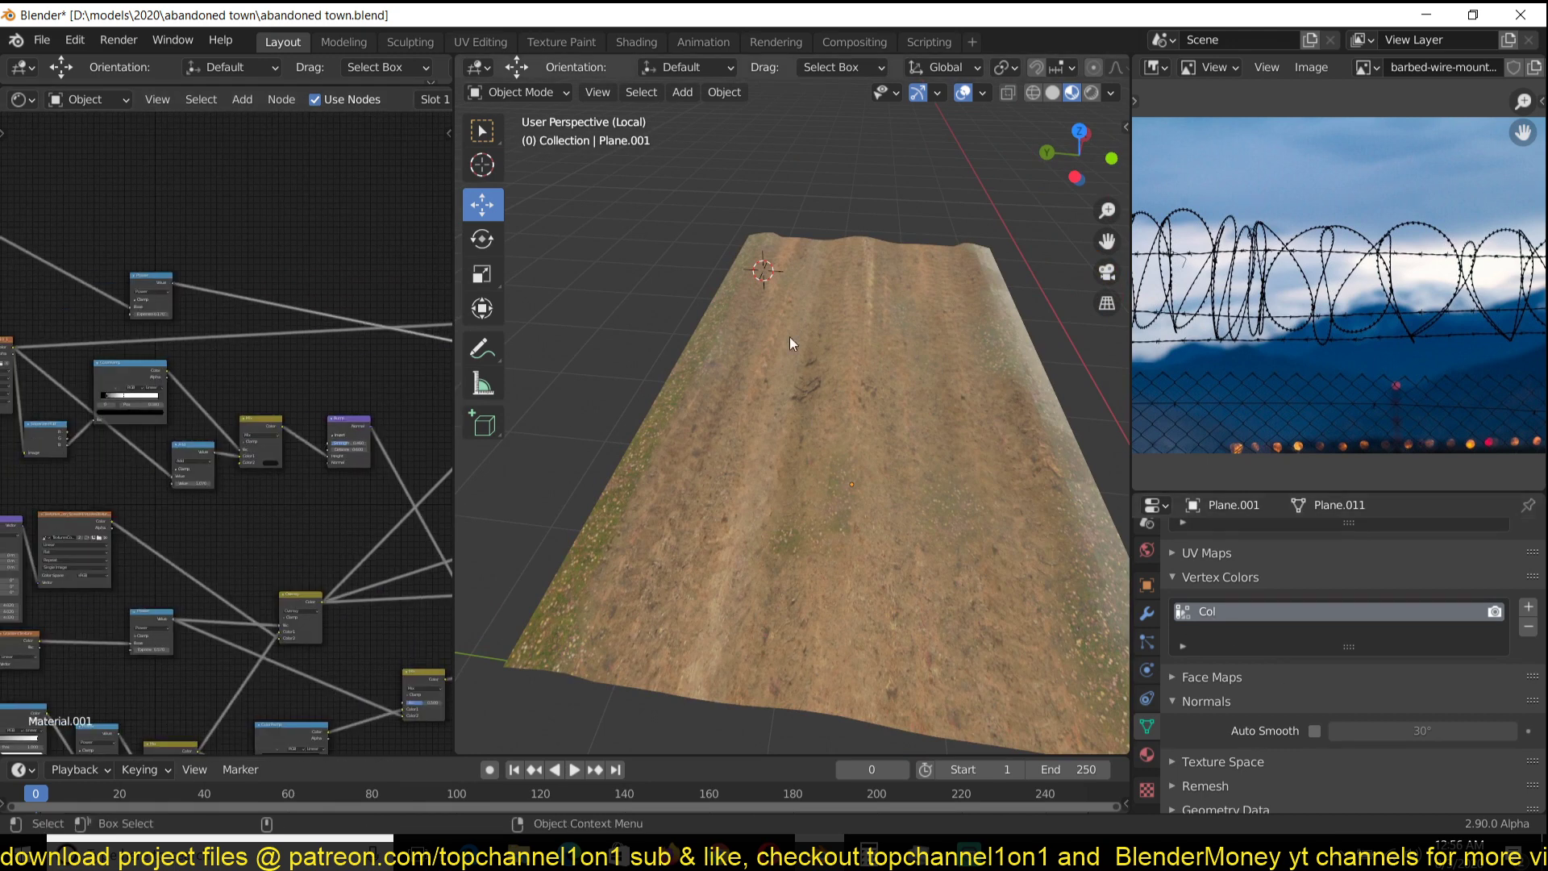
click(518, 92)
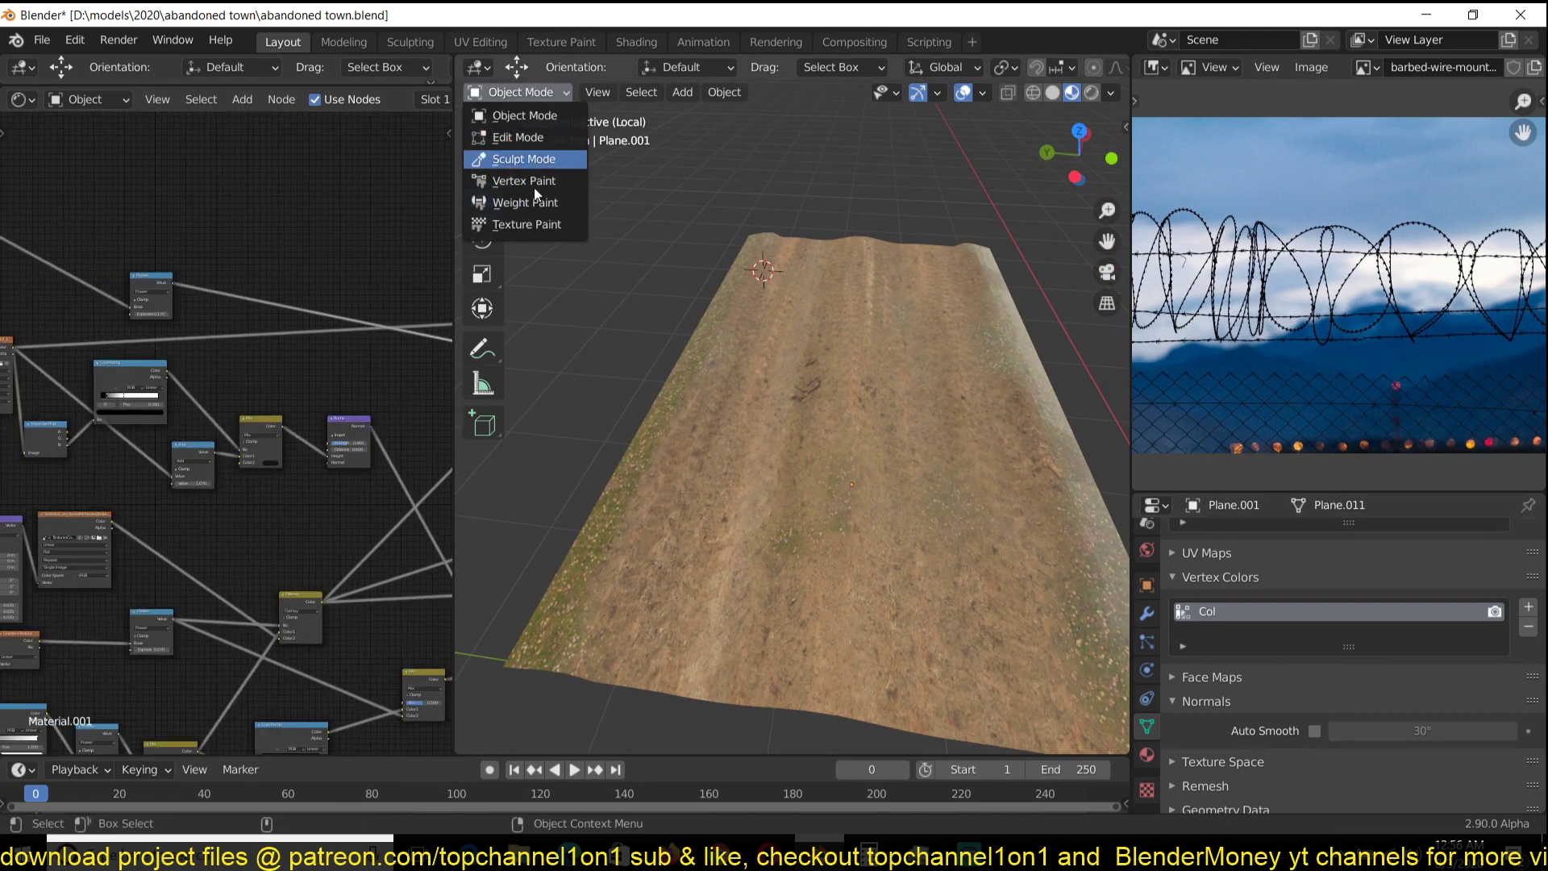
click(526, 224)
middle_drag(738, 472, 695, 506)
scroll(695, 506, up, 3)
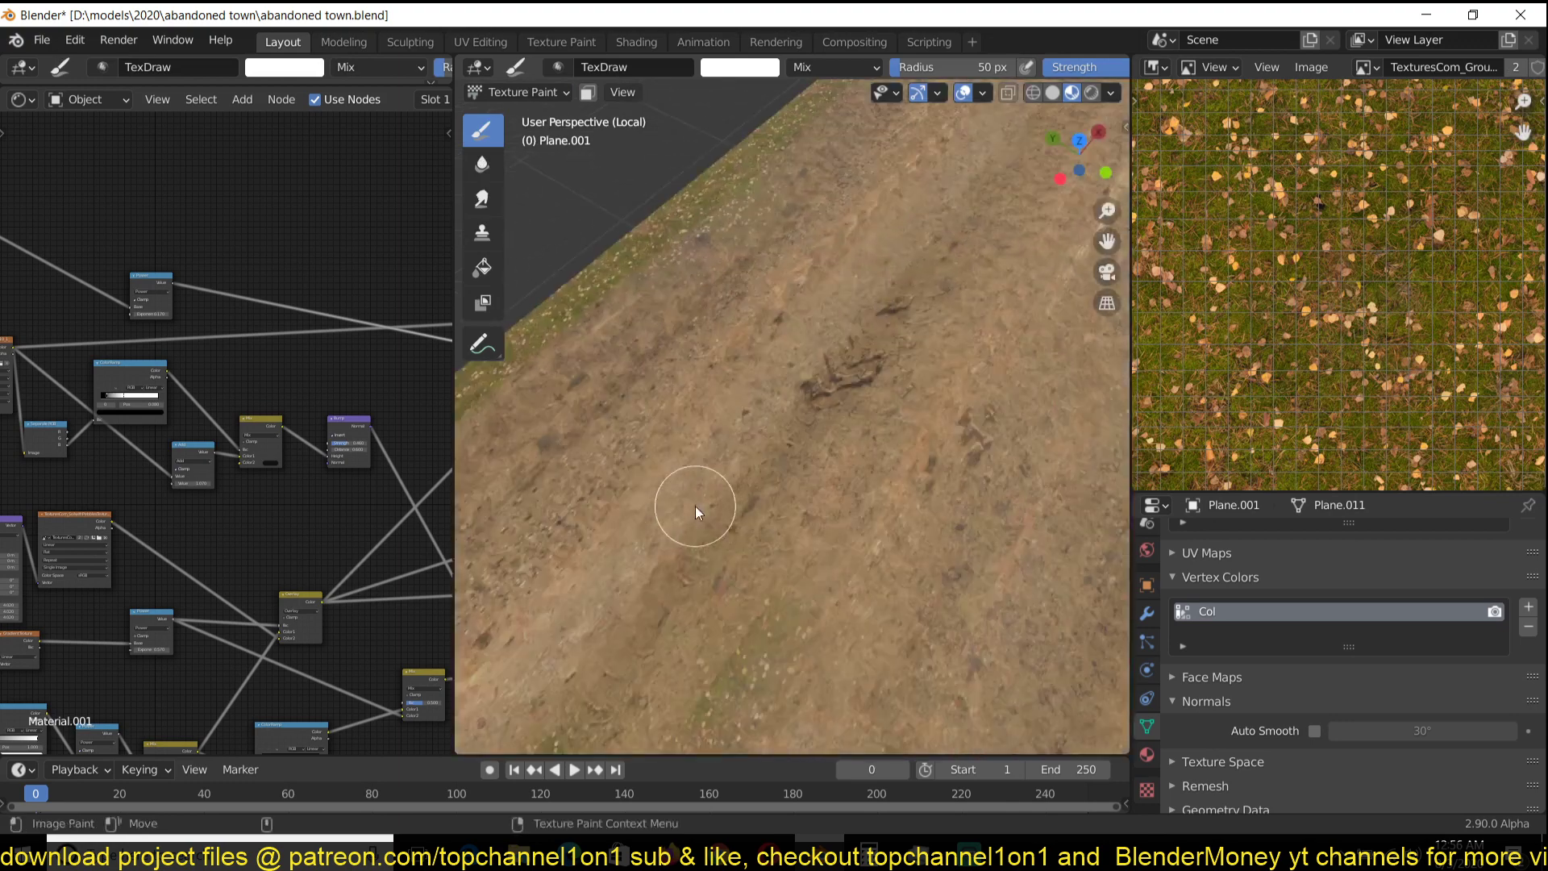
- Paint a white test dab on the road segment's texture with the TexDraw brush and examine the surface for repeated marks
drag(646, 292, 681, 292)
scroll(787, 355, down, 1)
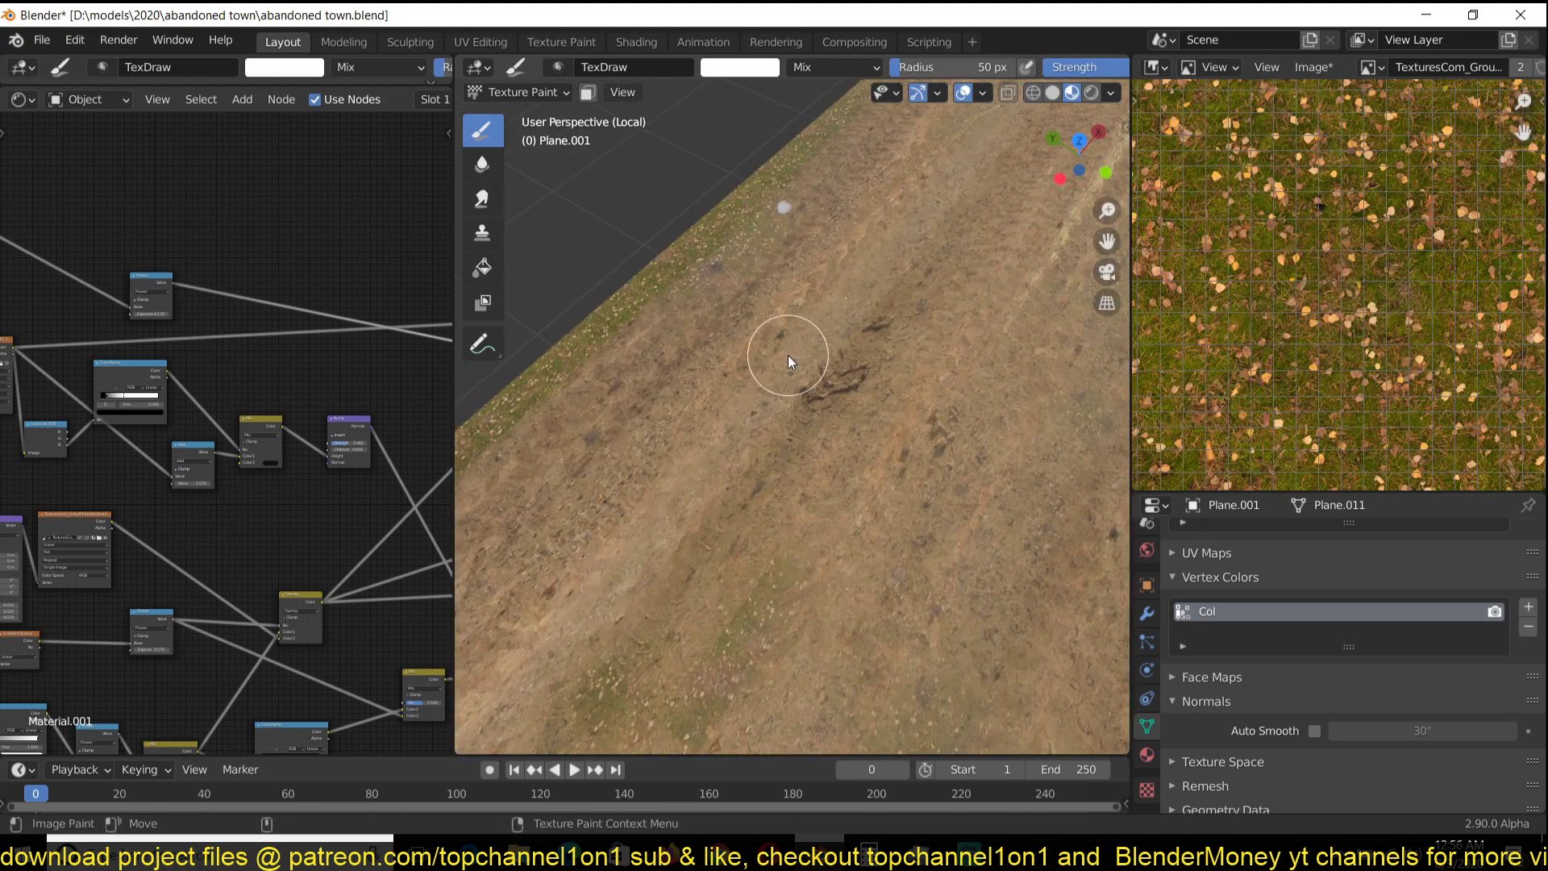
scroll(706, 355, down, 2)
shift+middle_drag(719, 378, 736, 453)
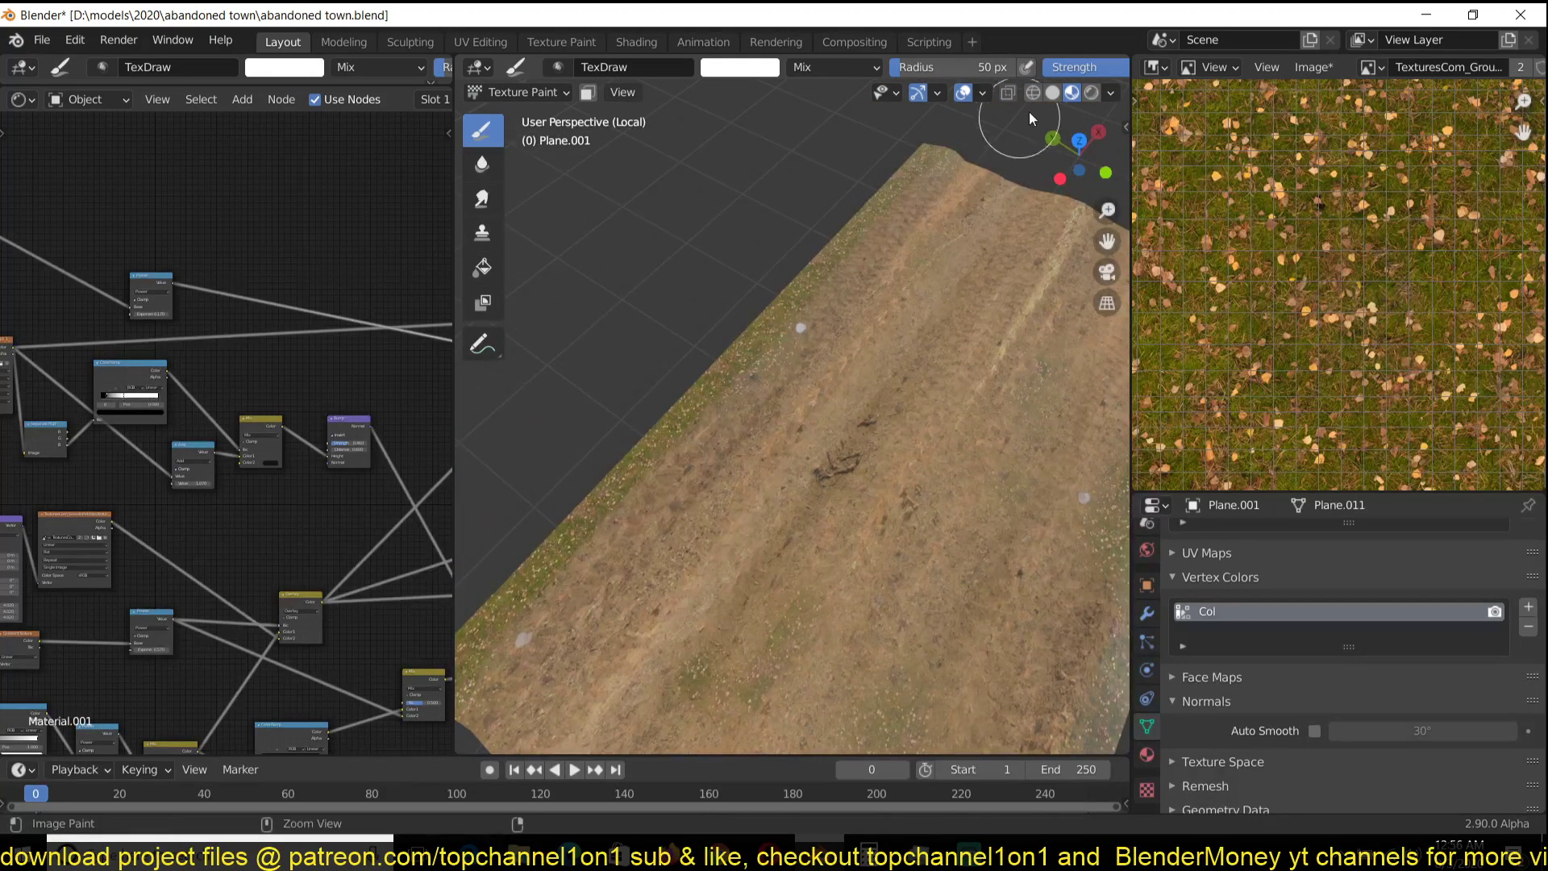
middle_drag(844, 373, 876, 420)
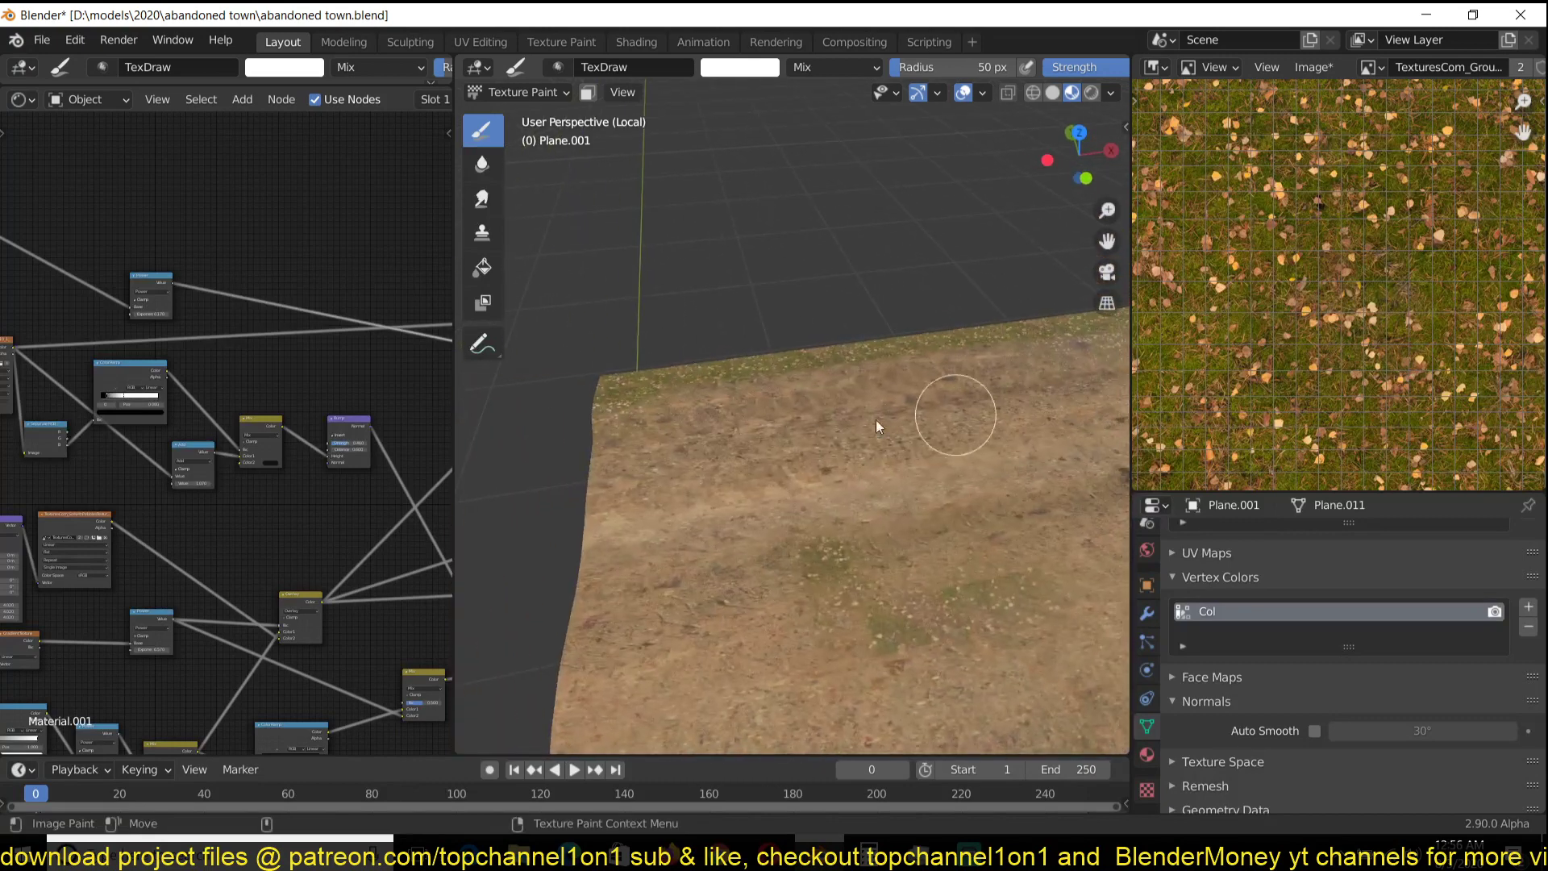
- Trace the road material's node tree from the vertex color input through to the Mix Shader and Material Output
scroll(200, 329, down, 3)
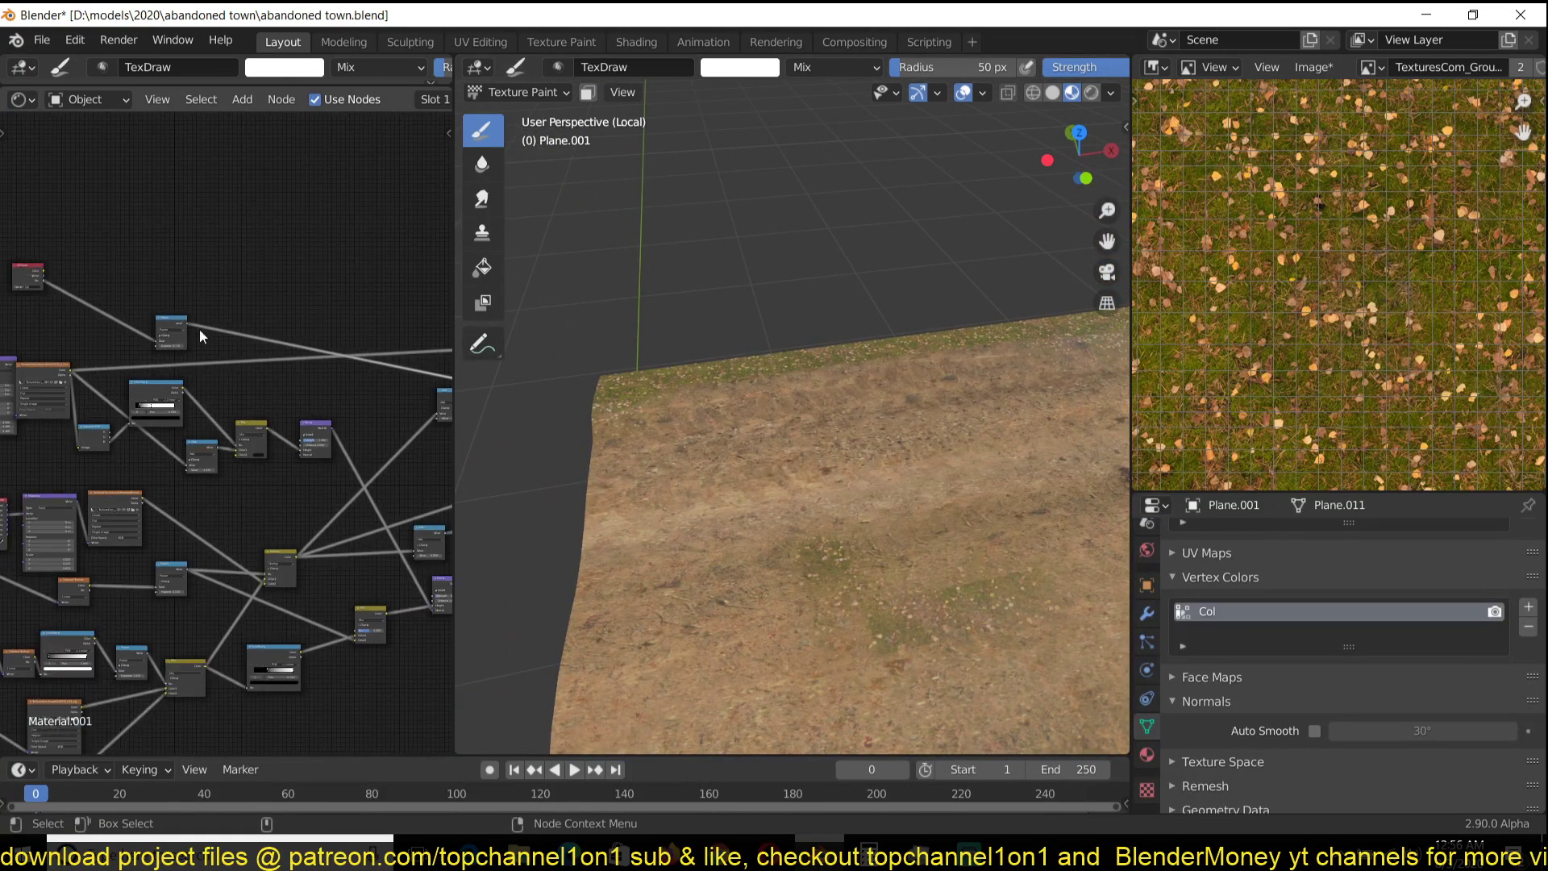
scroll(418, 383, up, 6)
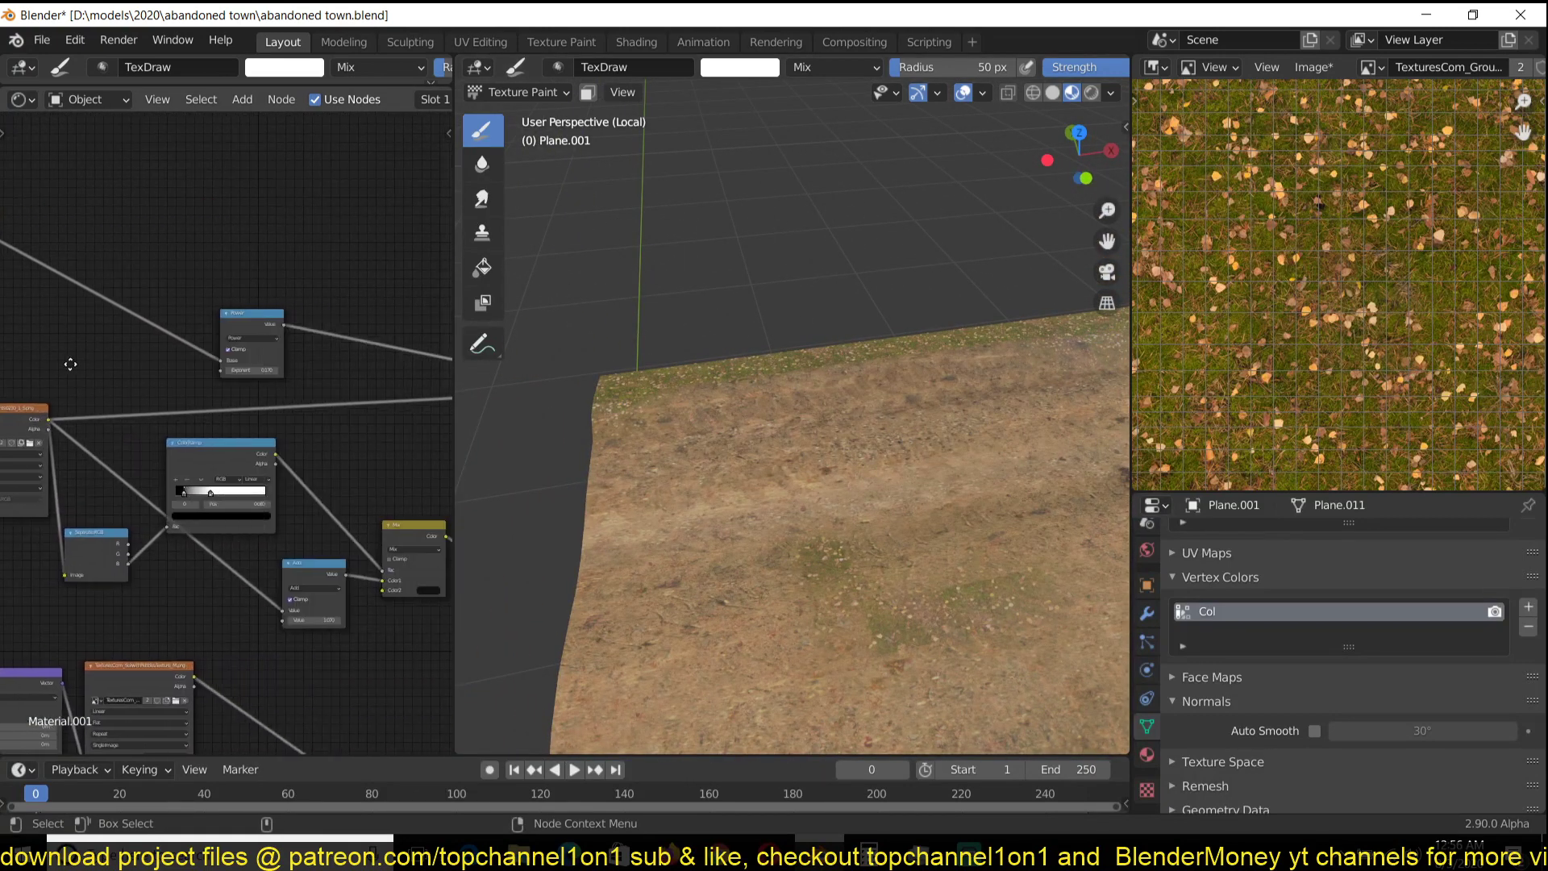
scroll(153, 360, up, 1)
scroll(404, 368, down, 9)
mouse_move(290, 363)
middle_down()
mouse_move(62, 346)
mouse_move(354, 335)
mouse_move(316, 347)
middle_up()
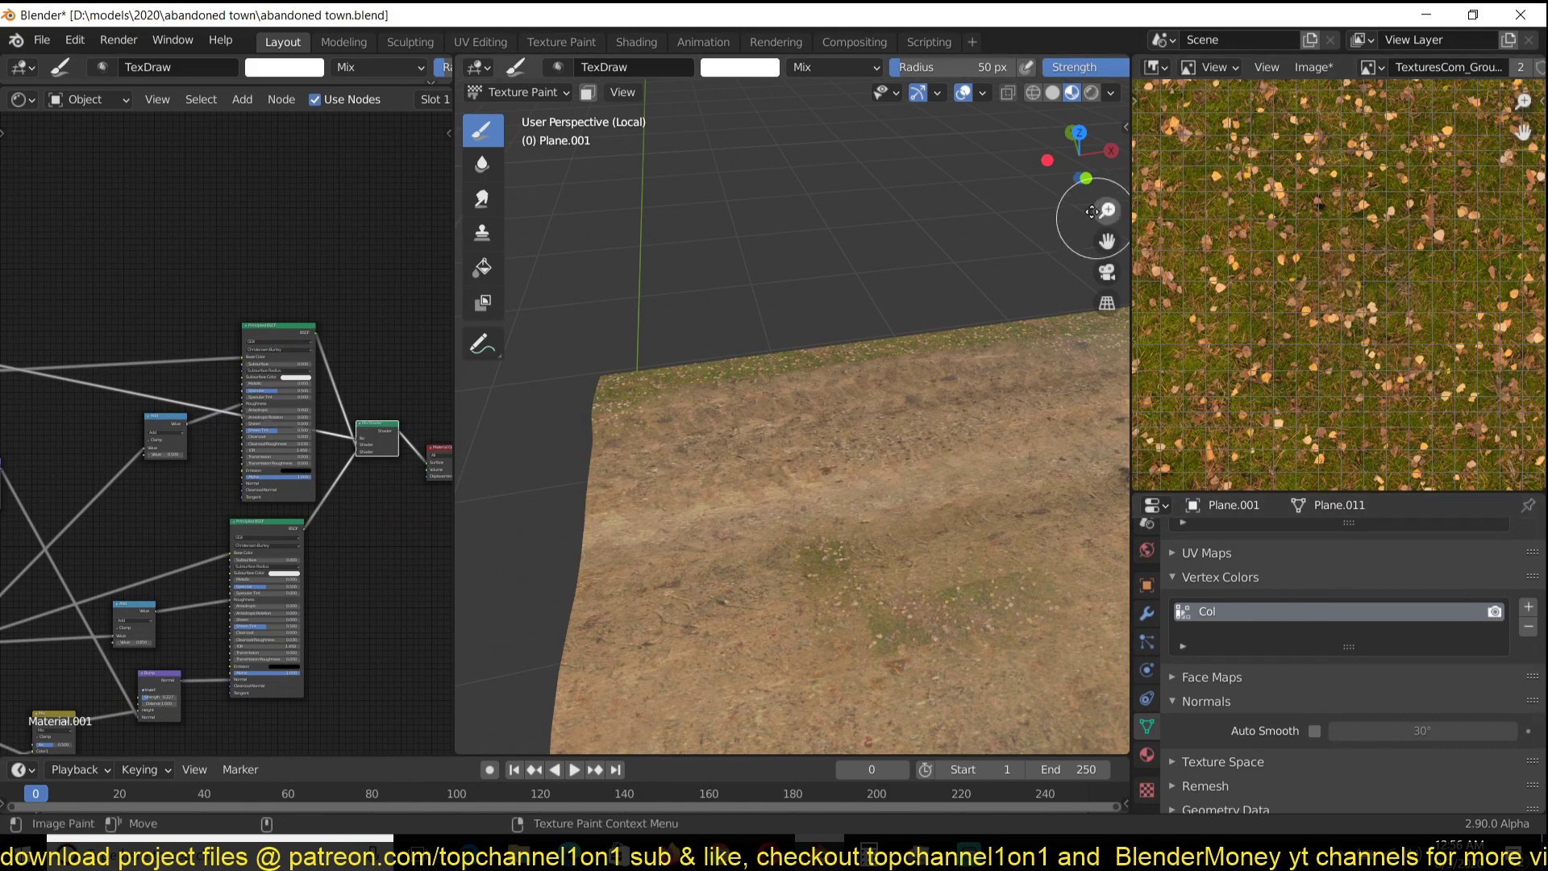
- Show the road segment in Solid shading and switch it from Texture Paint to Vertex Paint mode
click(1052, 93)
middle_drag(835, 391, 857, 510)
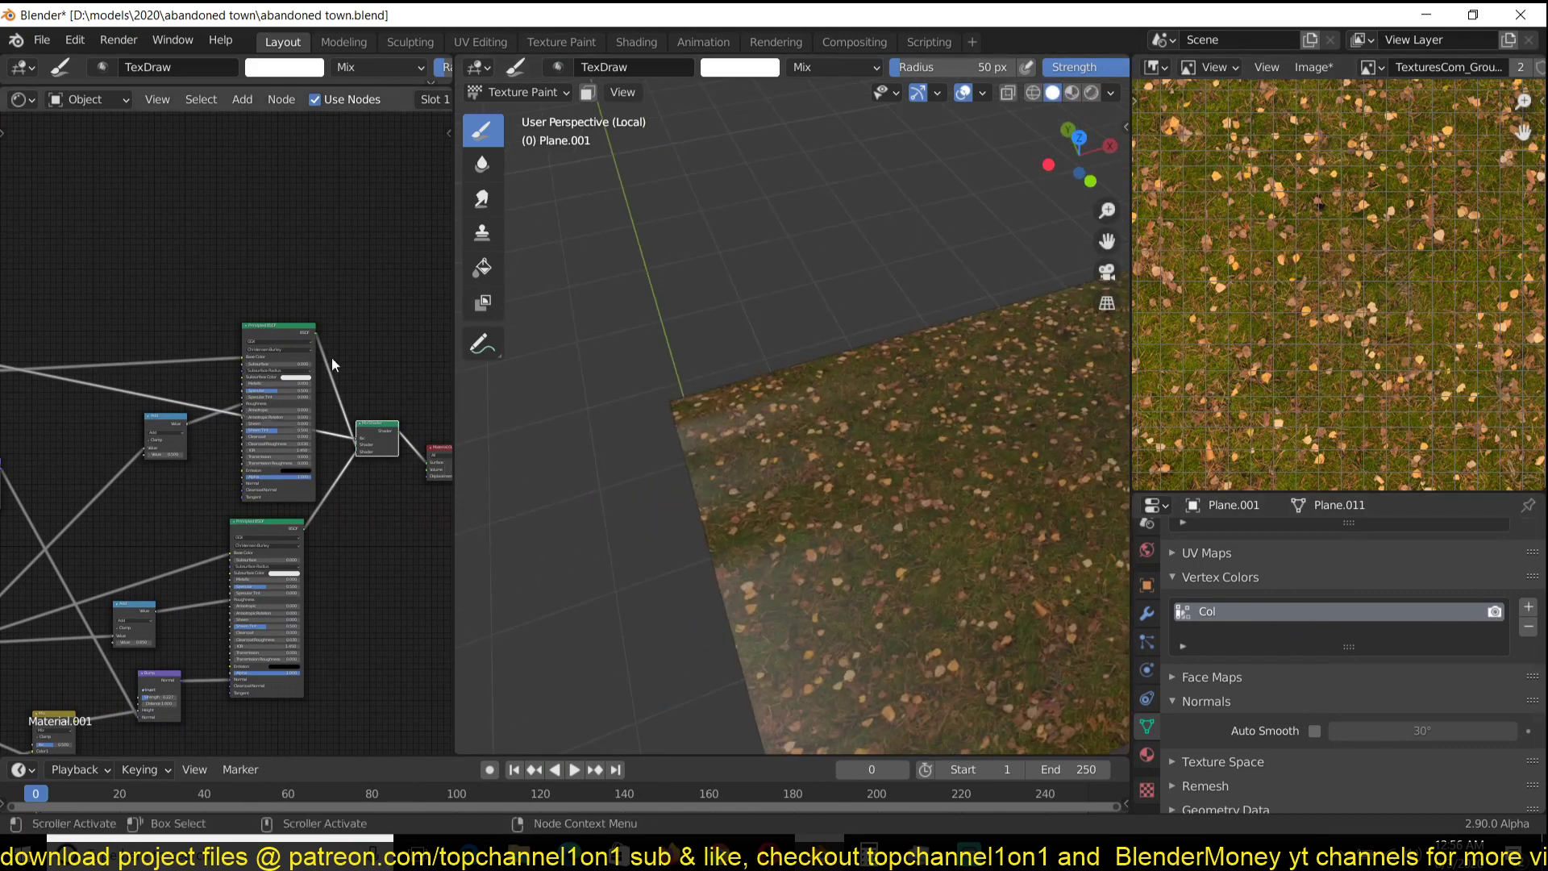
scroll(201, 346, down, 2)
scroll(201, 345, down, 2)
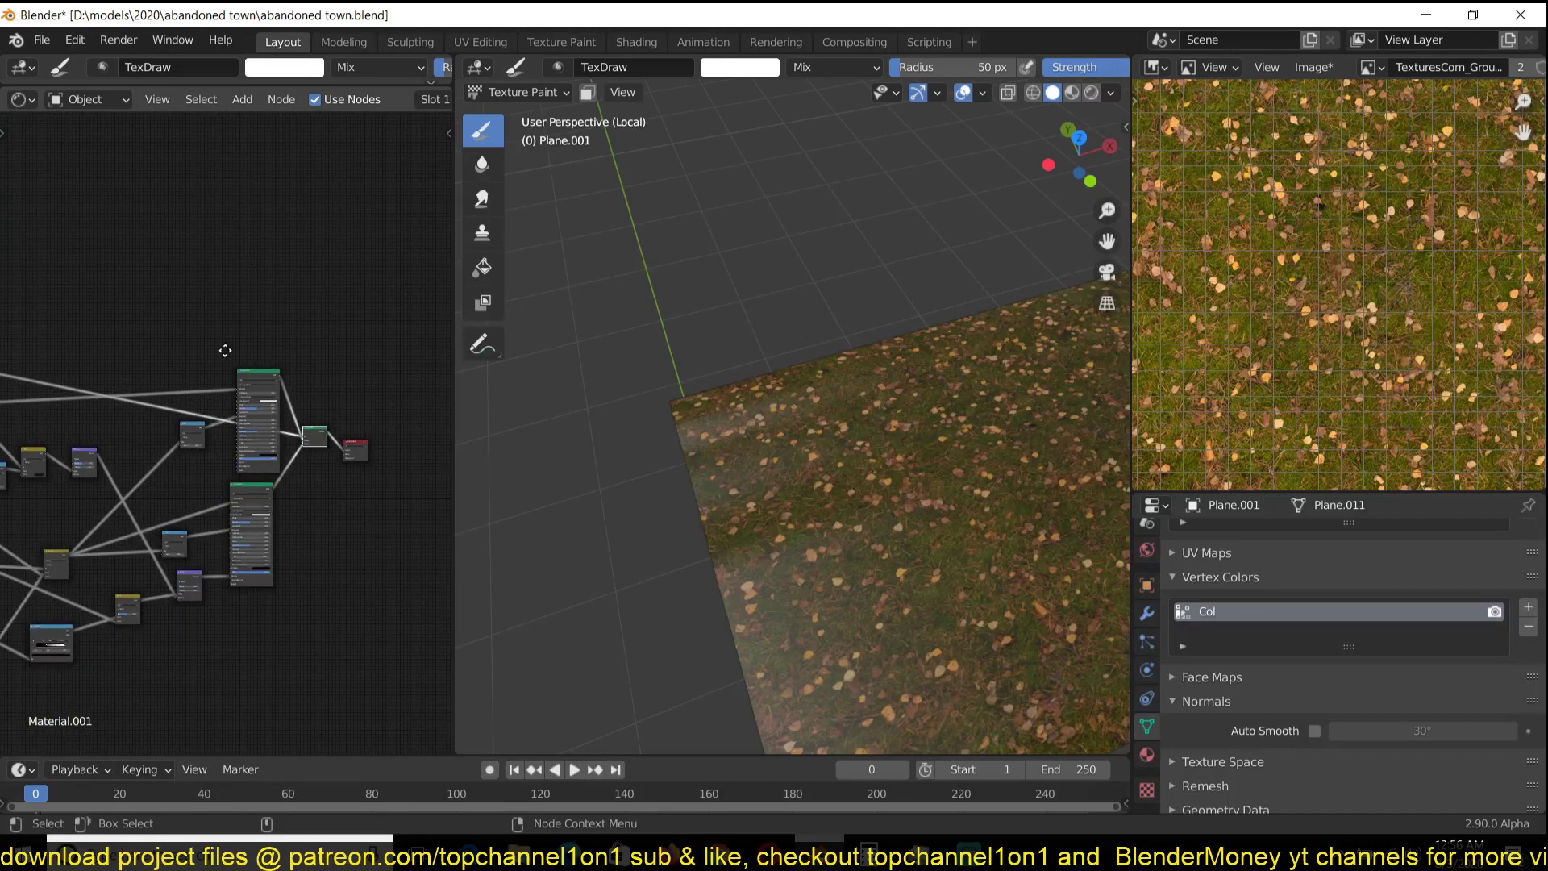
click(551, 92)
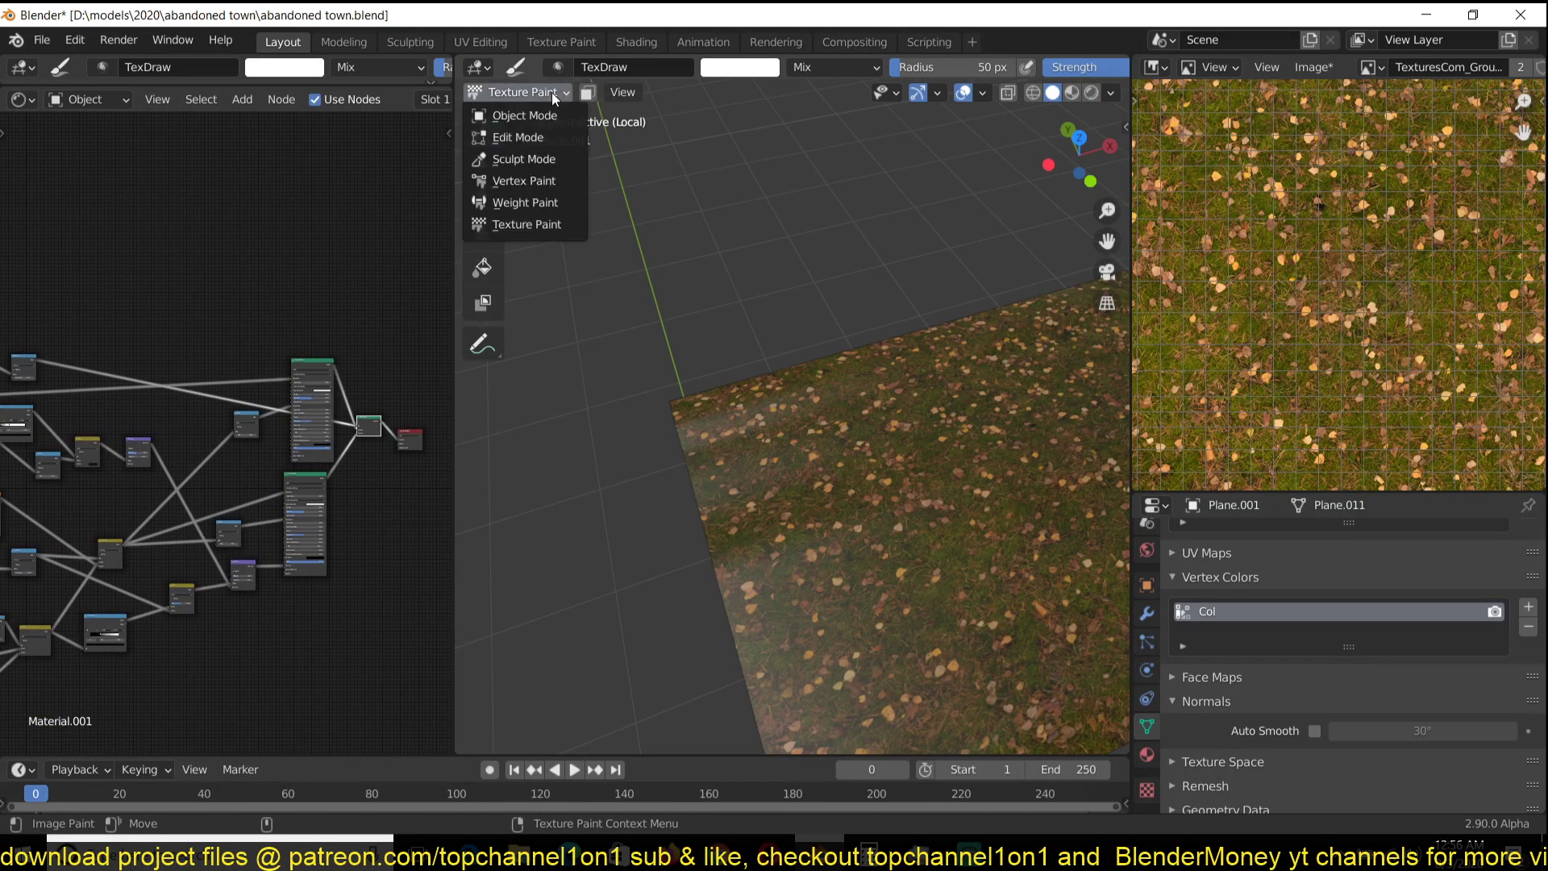
click(534, 182)
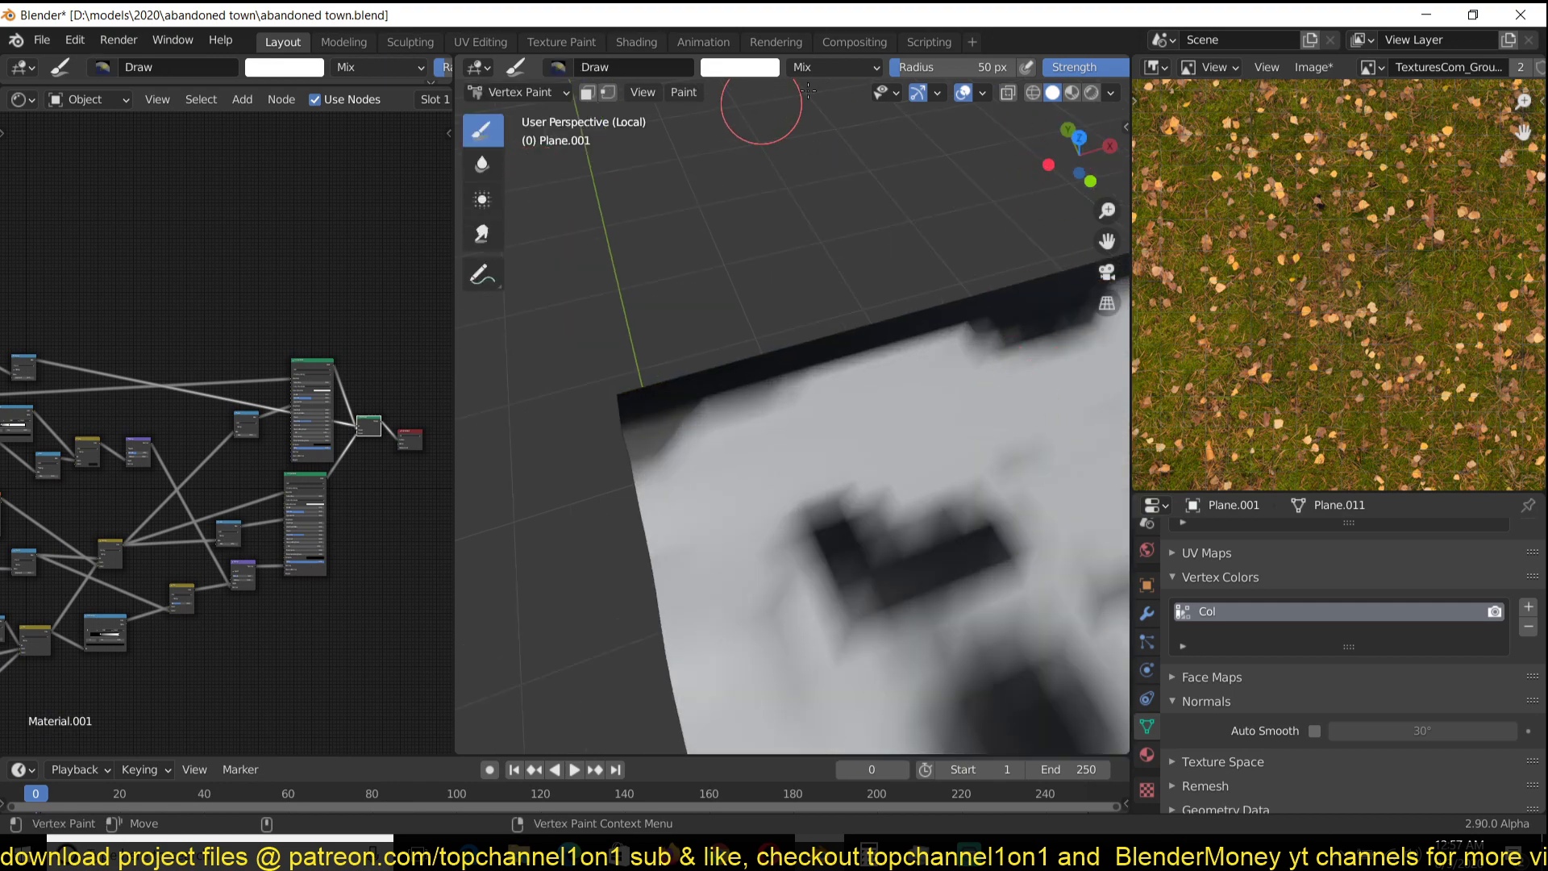
- Return to Material Preview shading and paint with a black vertex color brush to extend the grass along the road's far edge
click(1071, 95)
shift+middle_drag(897, 432, 822, 460)
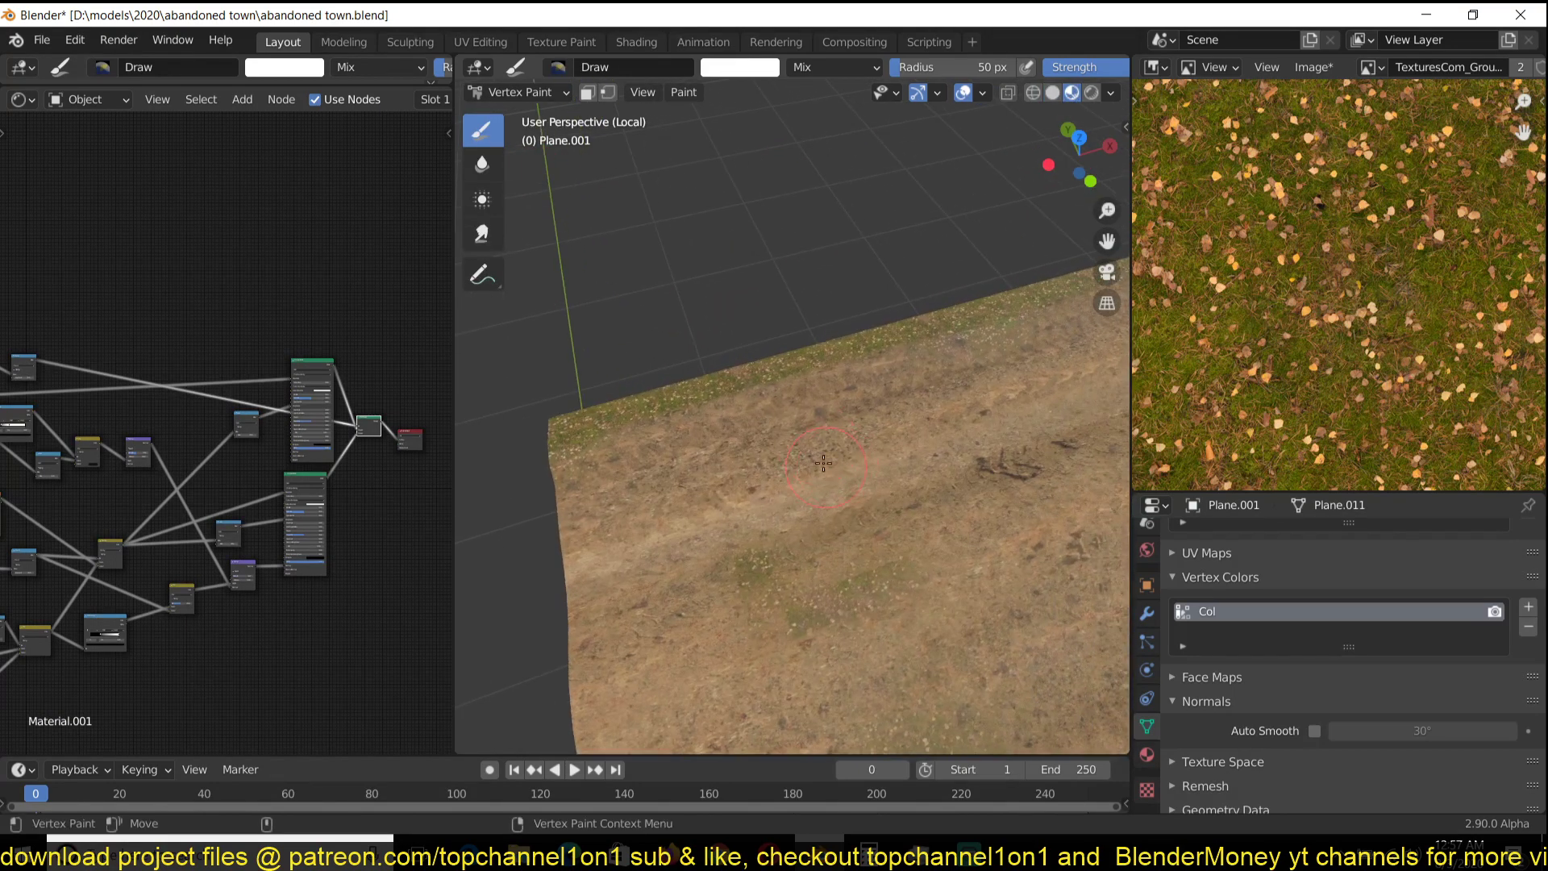
drag(795, 412, 760, 396)
click(749, 69)
drag(878, 183, 874, 242)
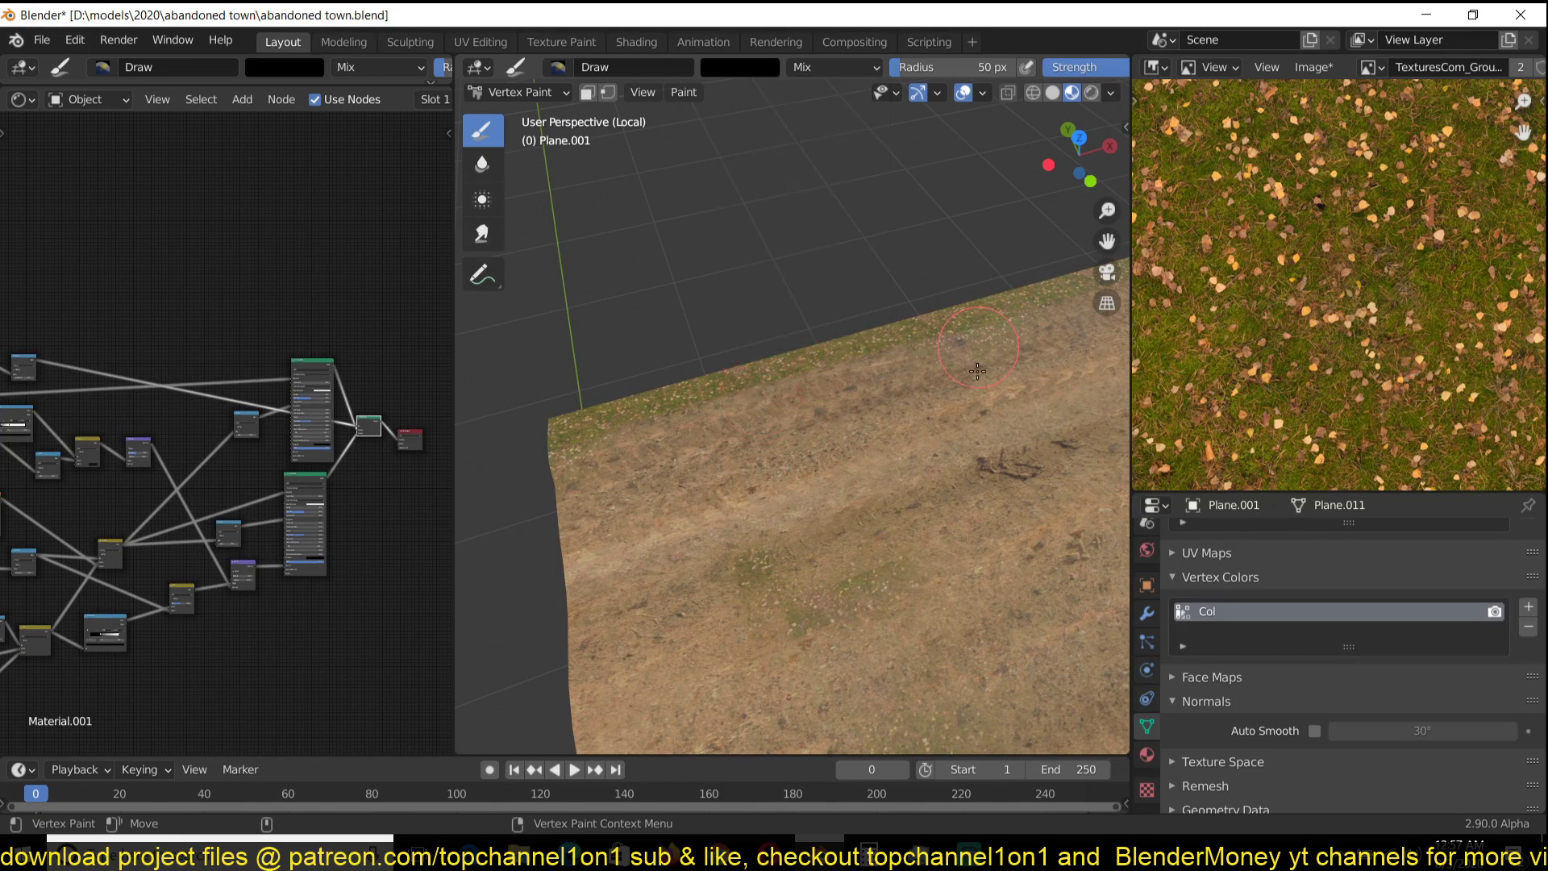
drag(791, 411, 776, 393)
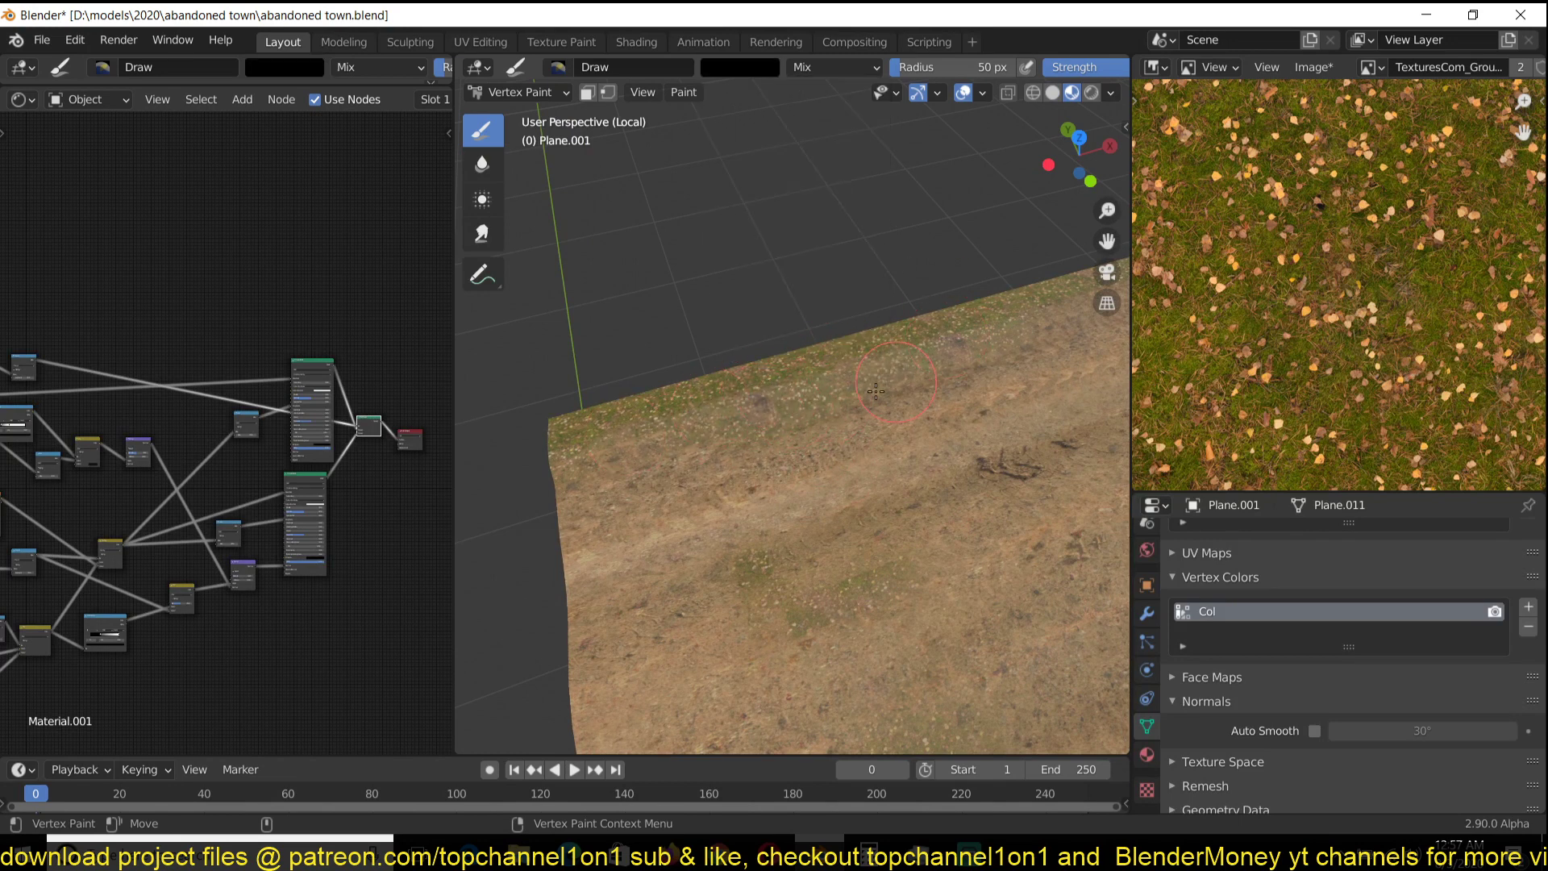
- Examine the grass and dirt blend along both long edges, in the middle patches and at the end of the road segment
scroll(891, 415, up, 3)
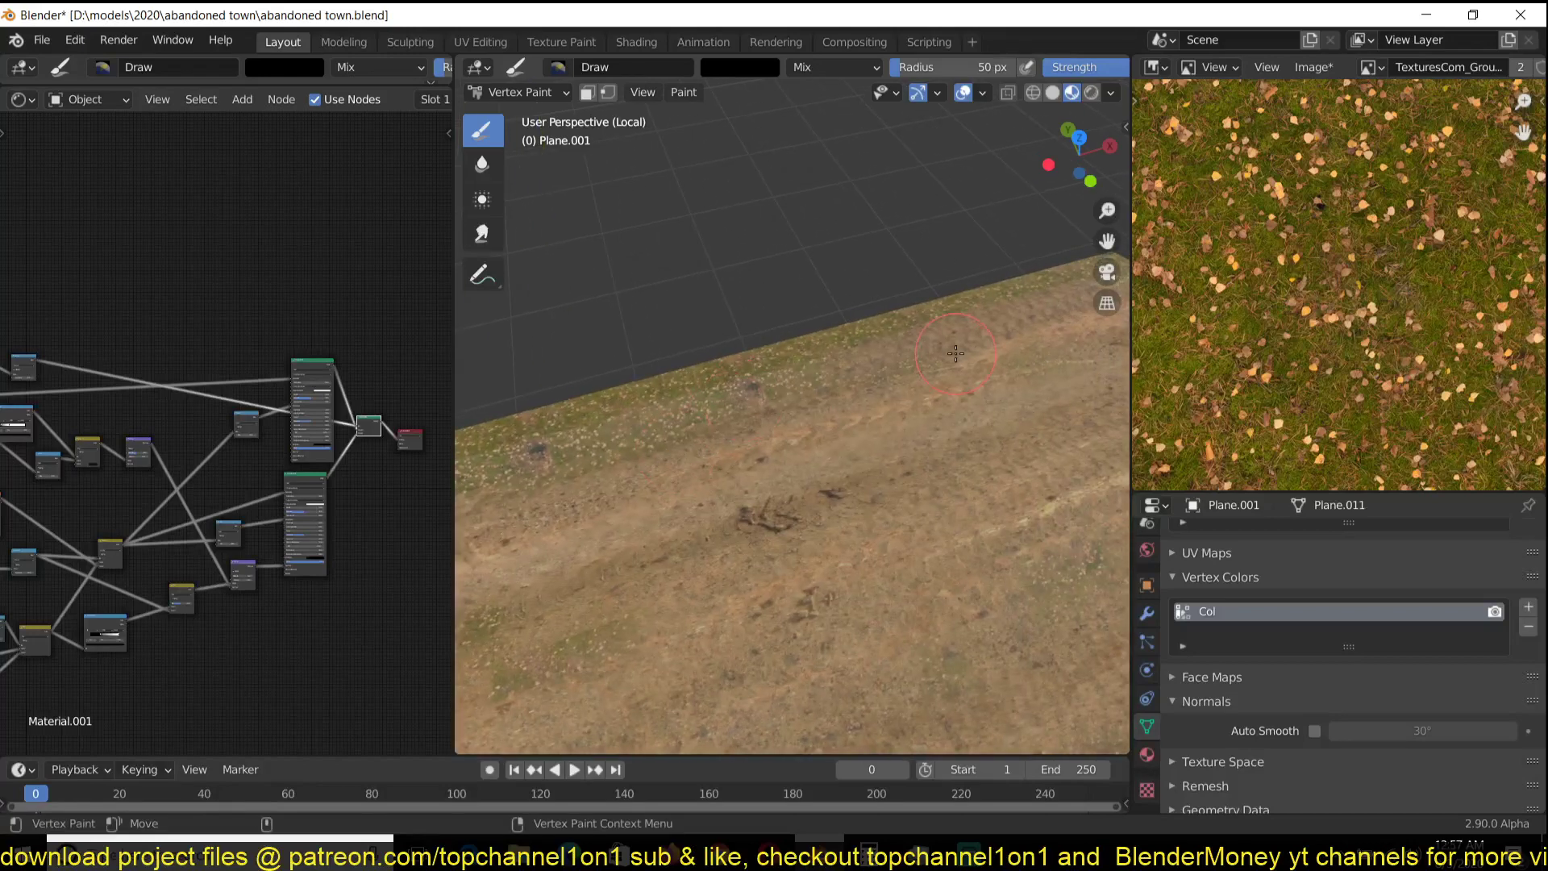
scroll(942, 392, down, 4)
shift+middle_drag(935, 443, 926, 342)
scroll(925, 342, up, 3)
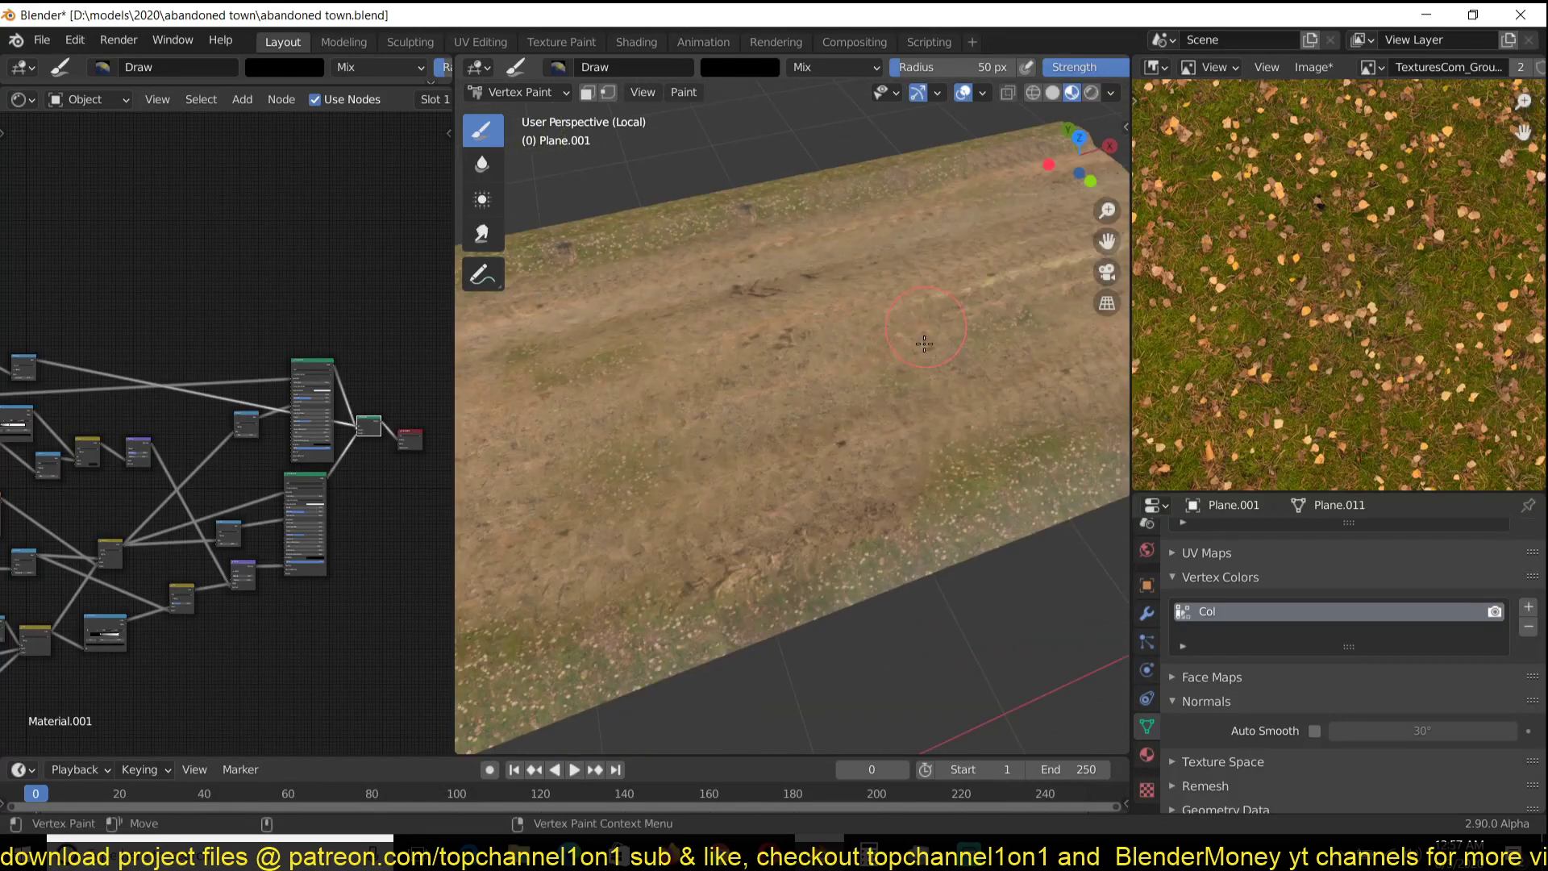
shift+middle_drag(928, 544, 925, 475)
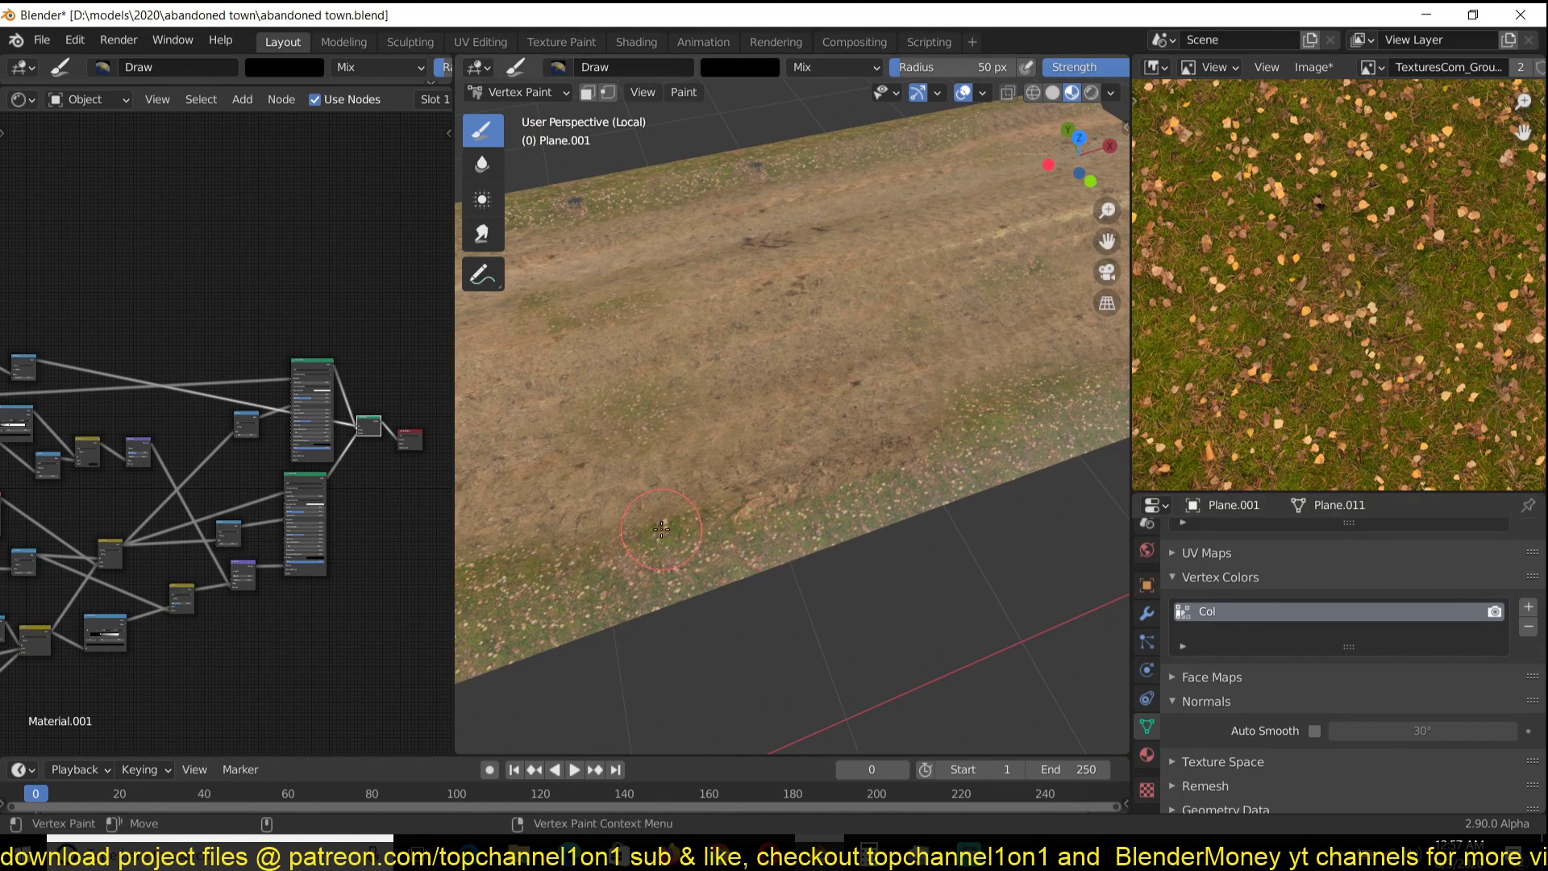
shift+middle_drag(661, 529, 843, 473)
scroll(842, 426, down, 5)
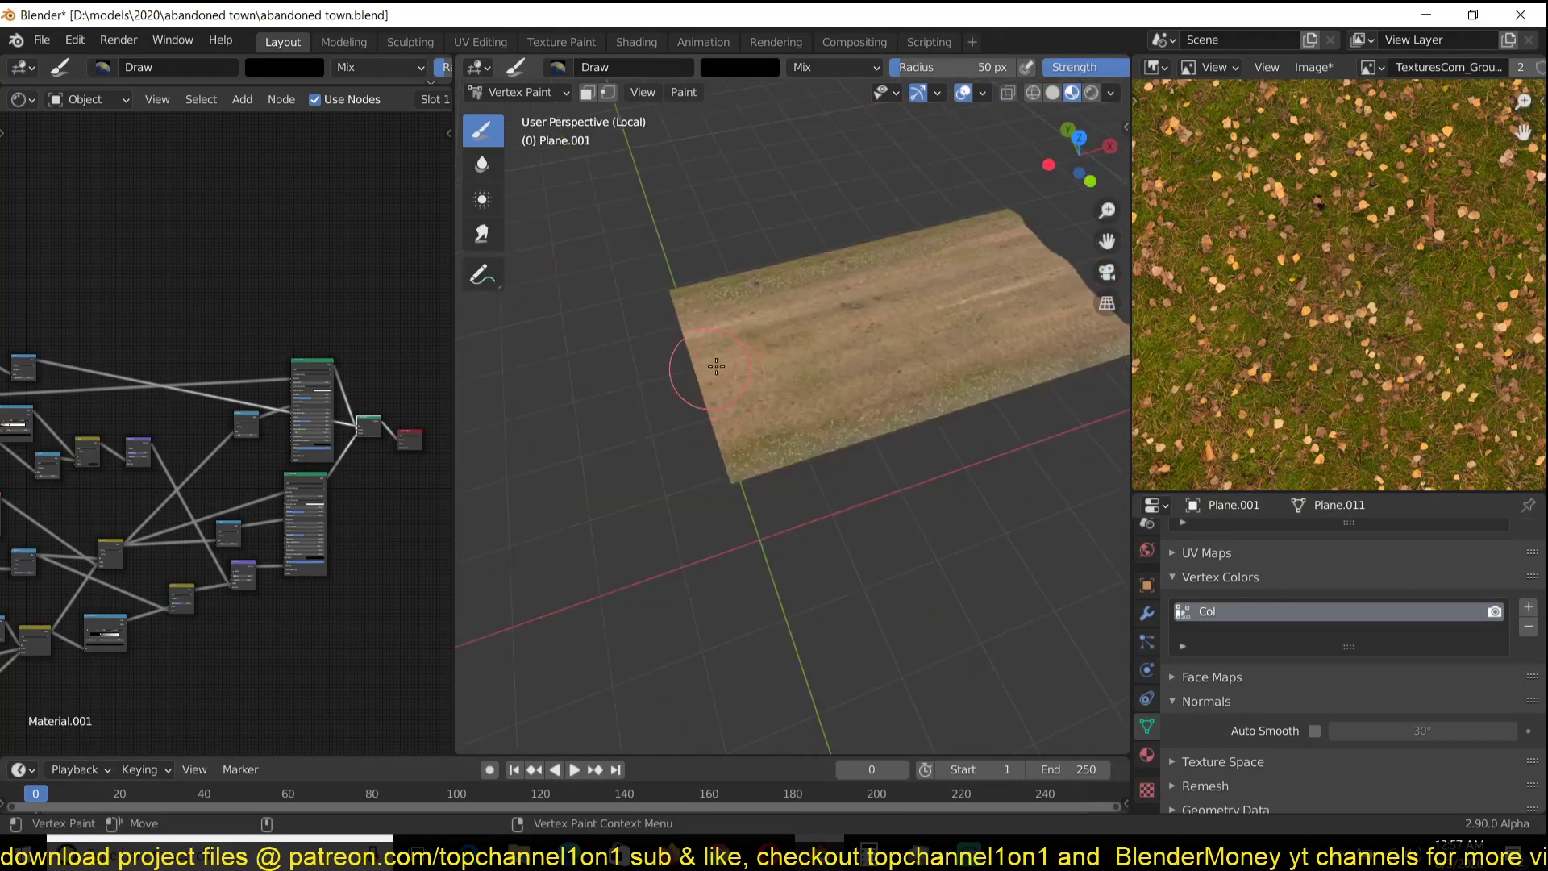
middle_drag(709, 370, 903, 358)
scroll(726, 354, up, 6)
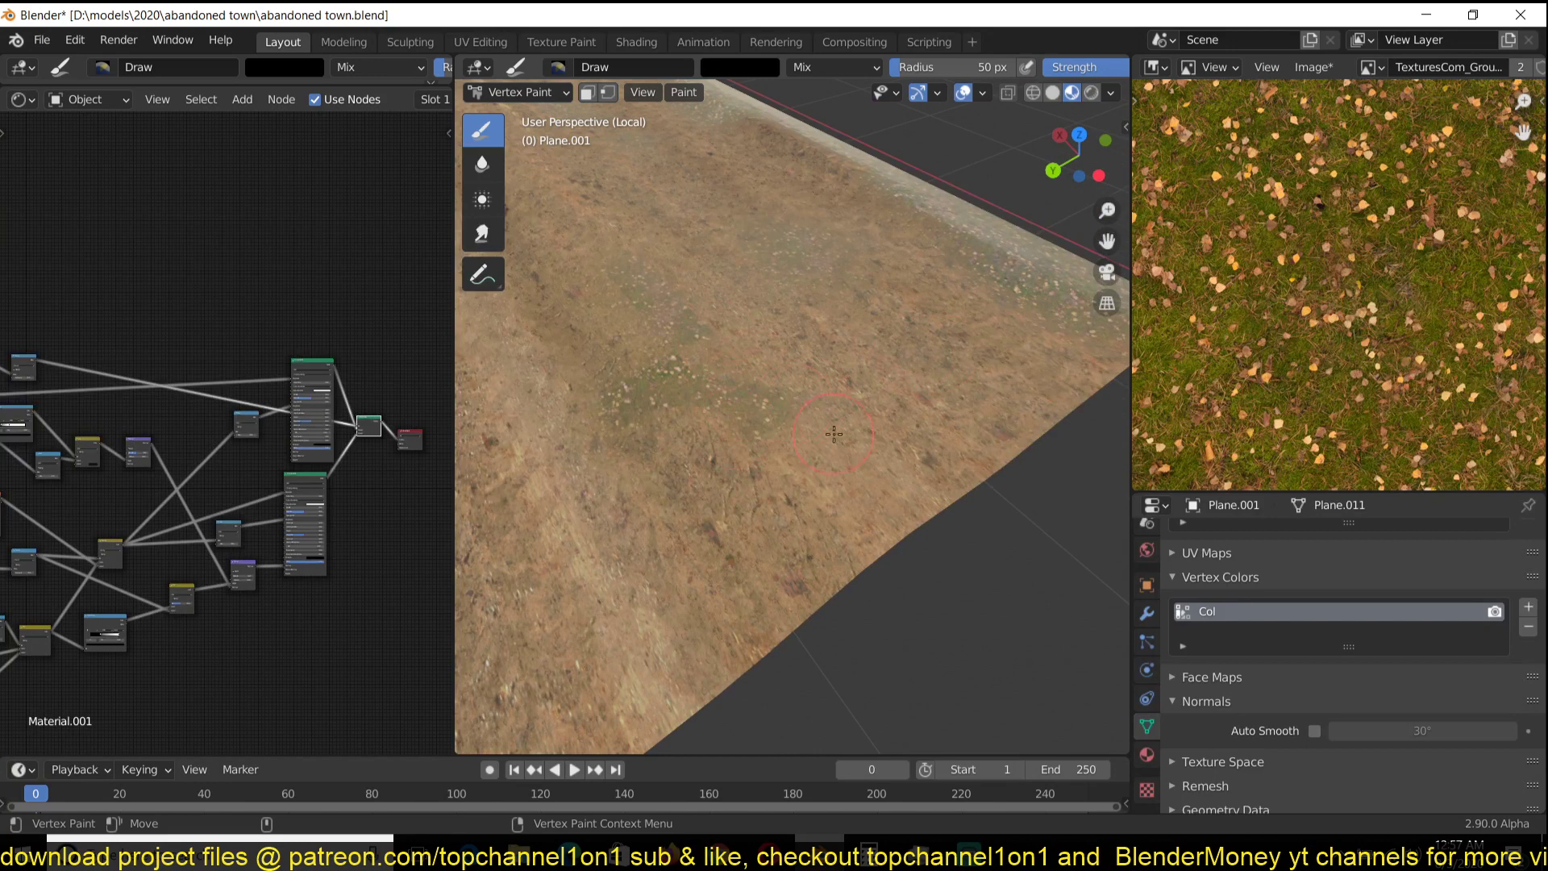
drag(834, 433, 680, 527)
middle_drag(542, 477, 710, 387)
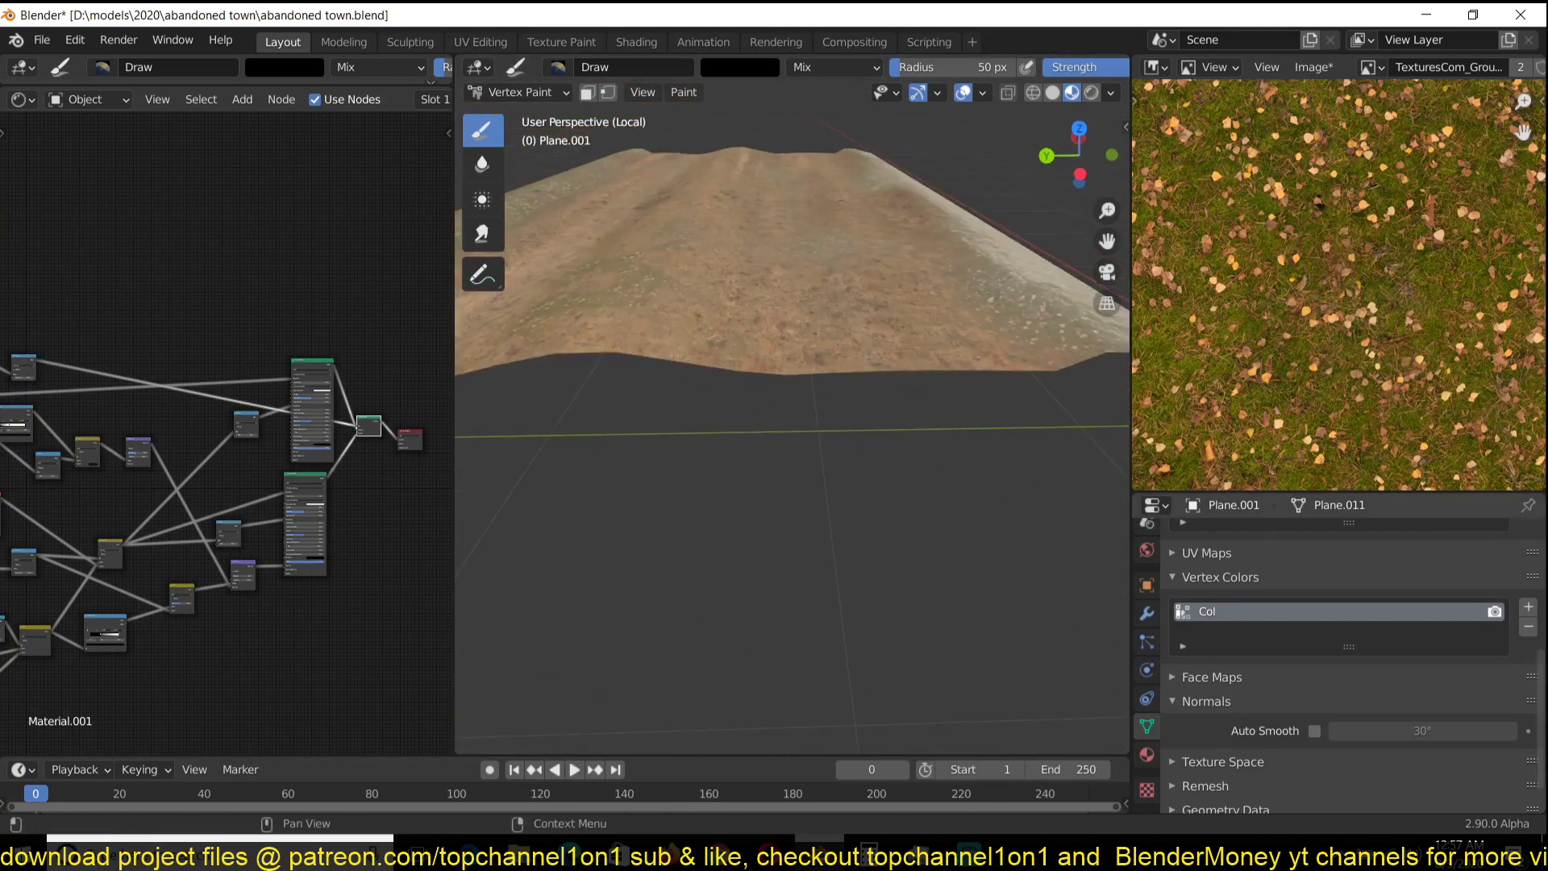